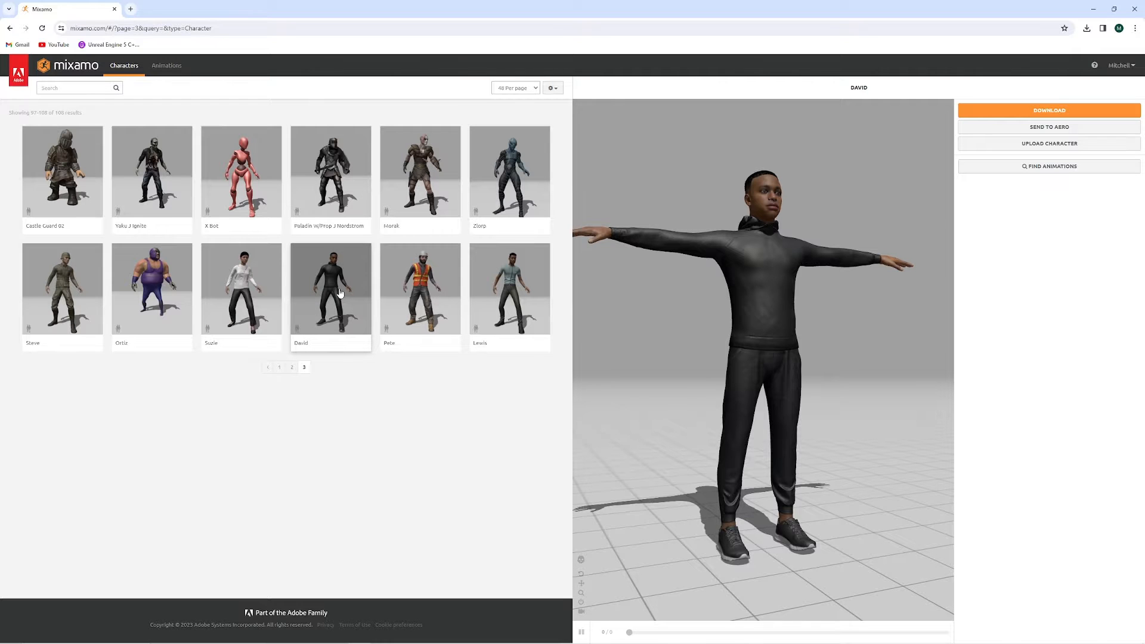
Step: Download the David character as FBX Binary in T-pose
left_click(1051, 113)
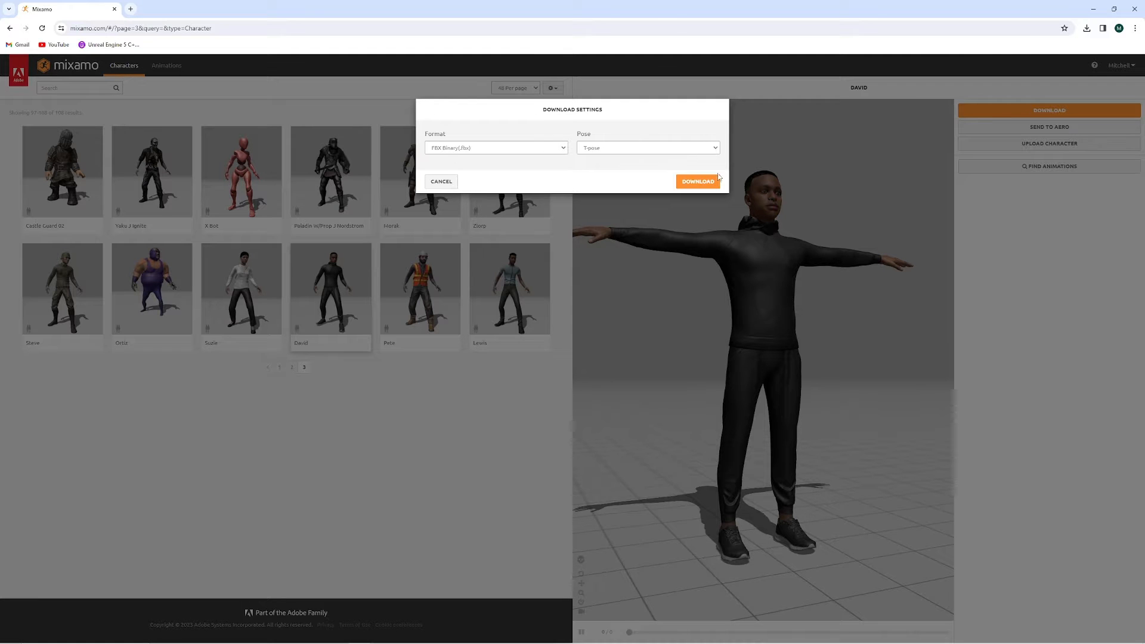
left_click(697, 183)
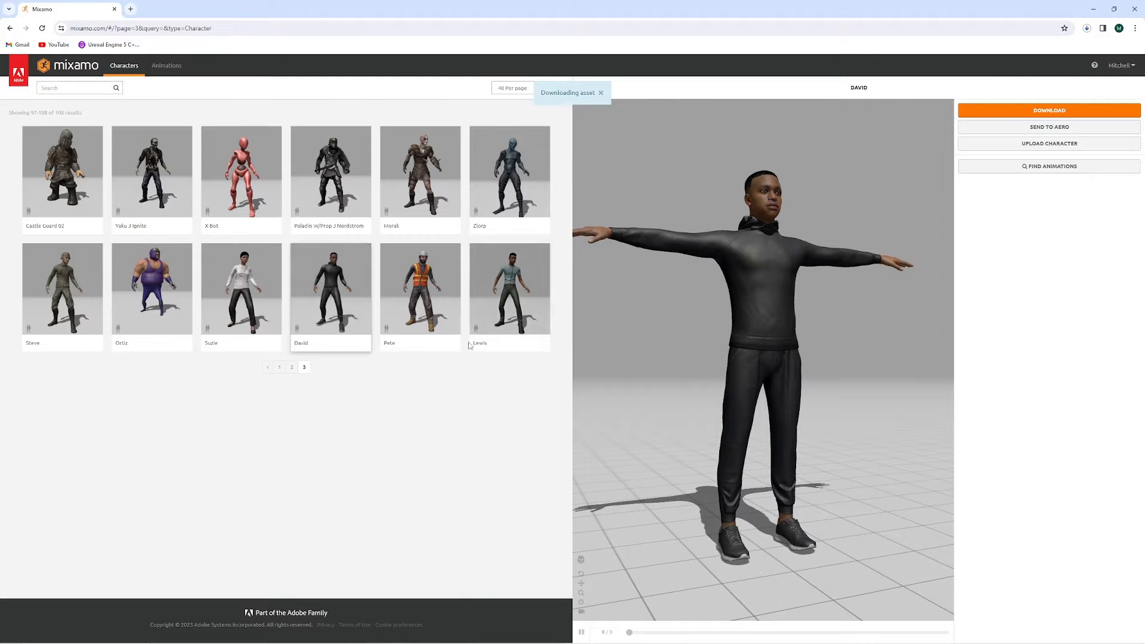
Step: Search the animations for "idle" and apply the blue mannequin's Idle animation from the first row of results to David
left_click(1062, 169)
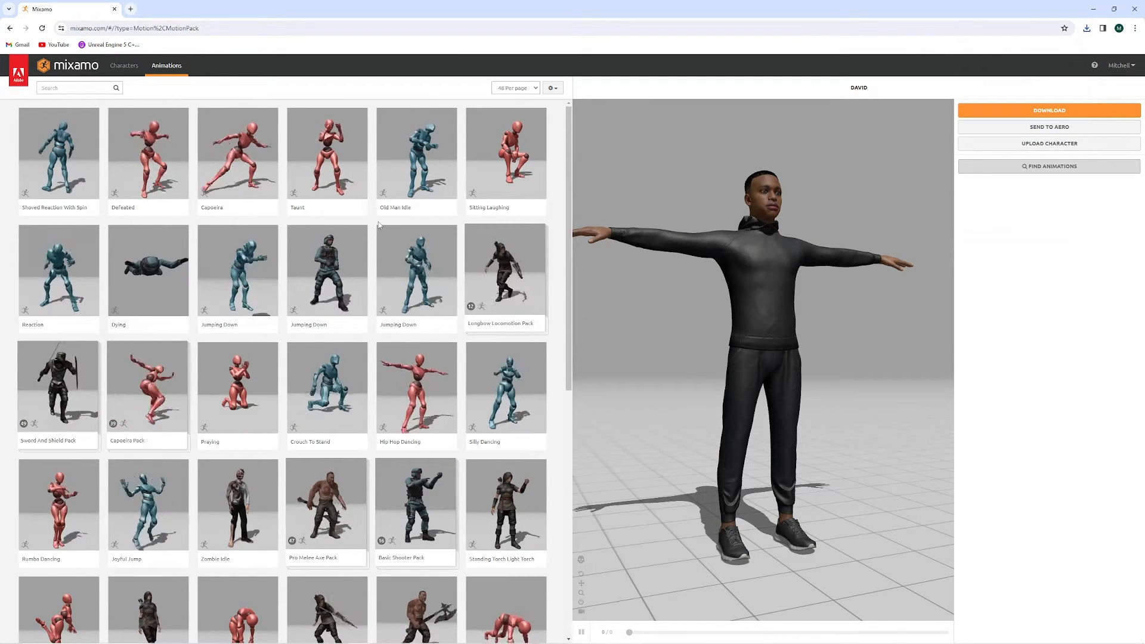
left_click(74, 86)
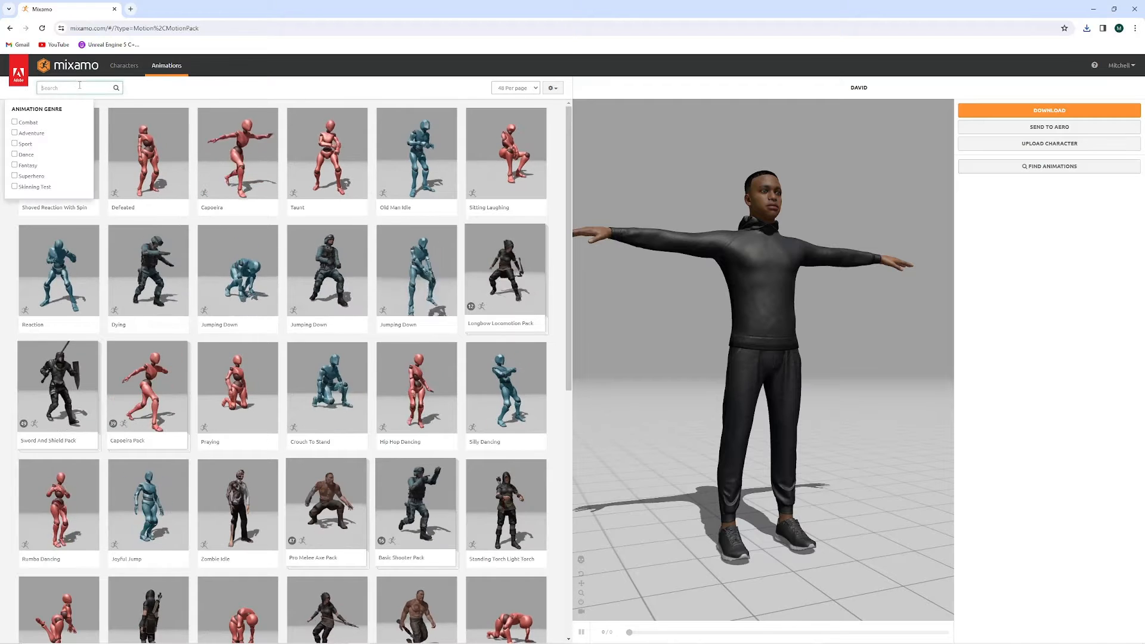
type("idle")
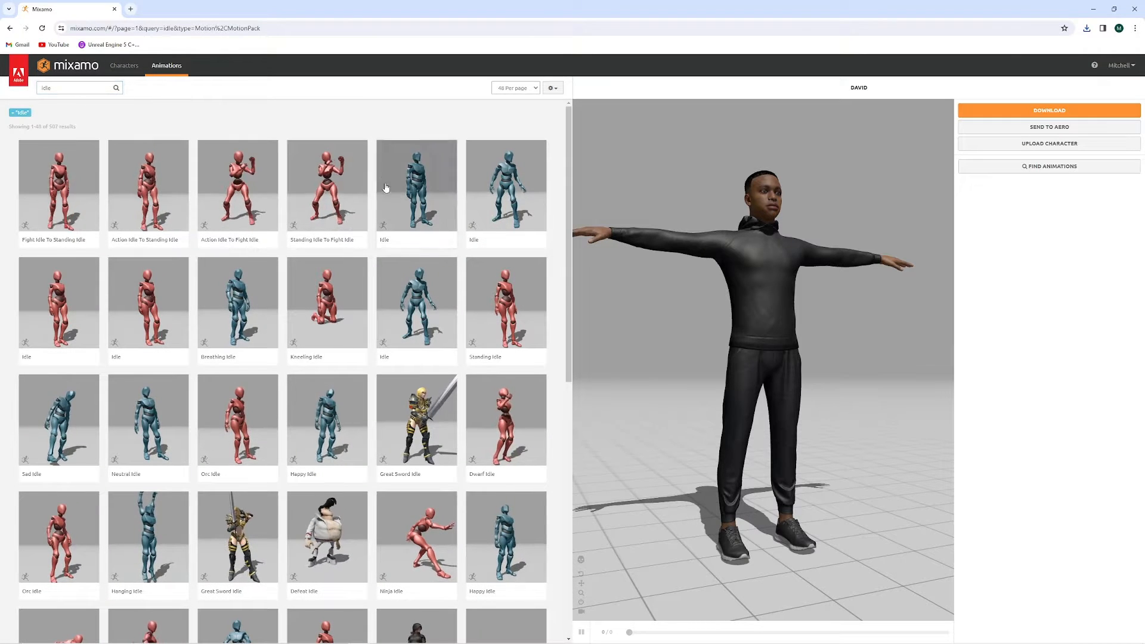
left_click(417, 194)
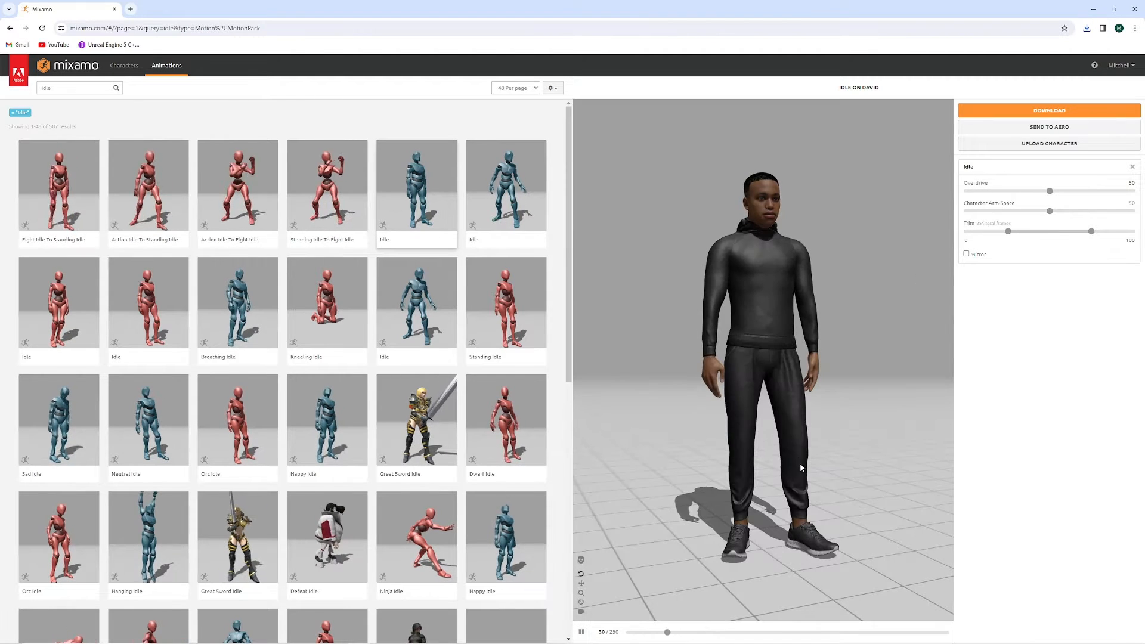
Step: Download the Idle animation as FBX Binary without skin, at 30 frames per second, with uniform keyframe reduction
left_click(1061, 113)
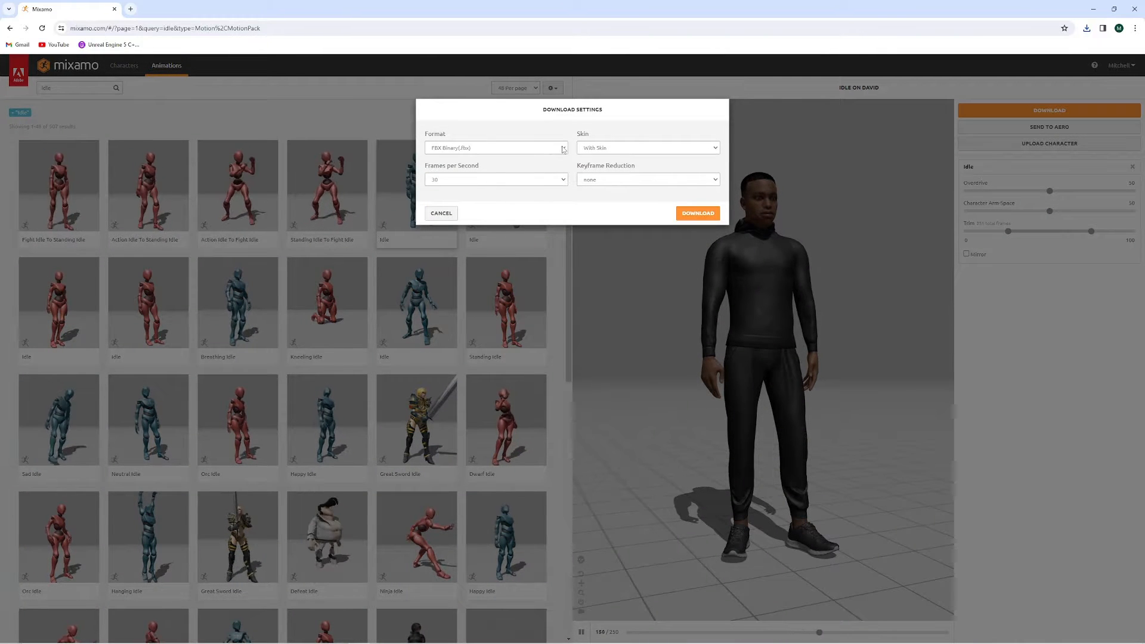
left_click(609, 148)
left_click(600, 165)
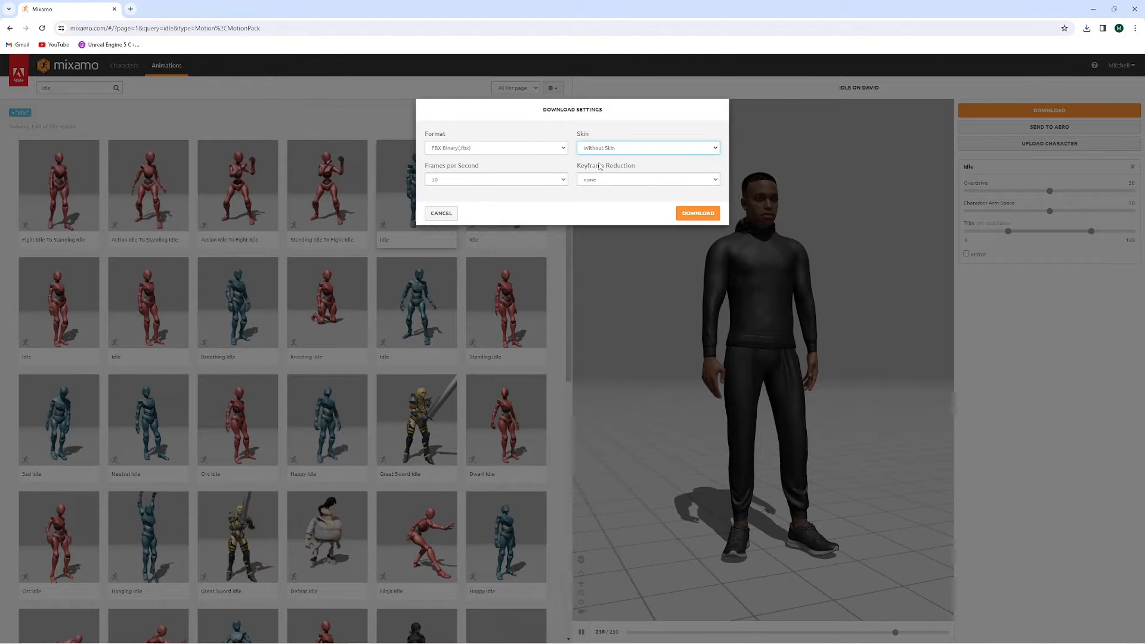
left_click(603, 180)
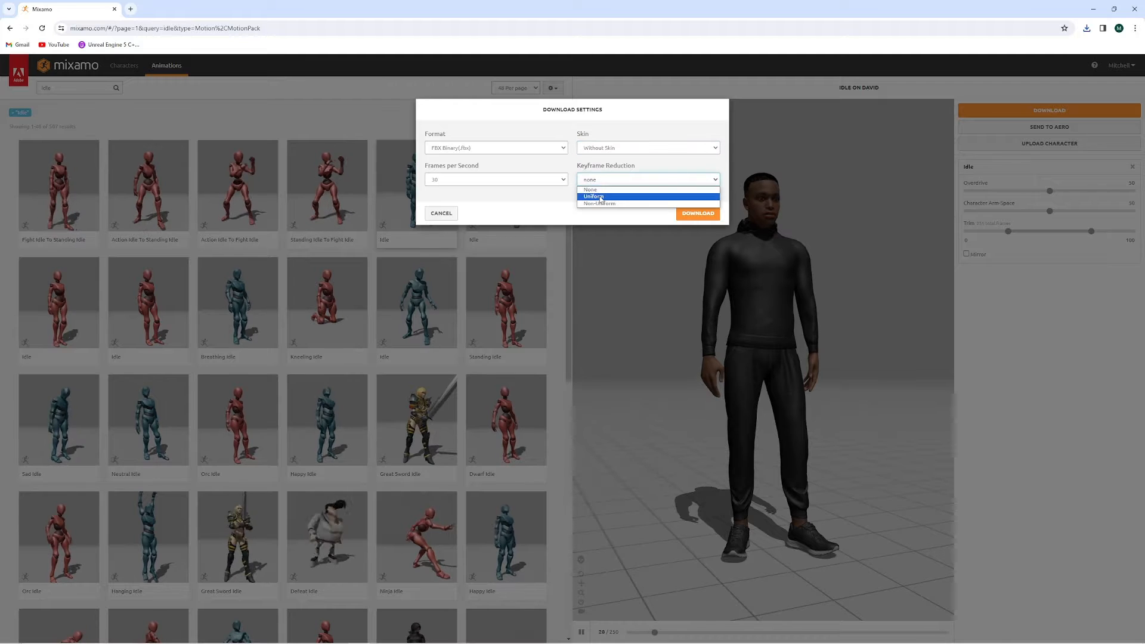
left_click(596, 196)
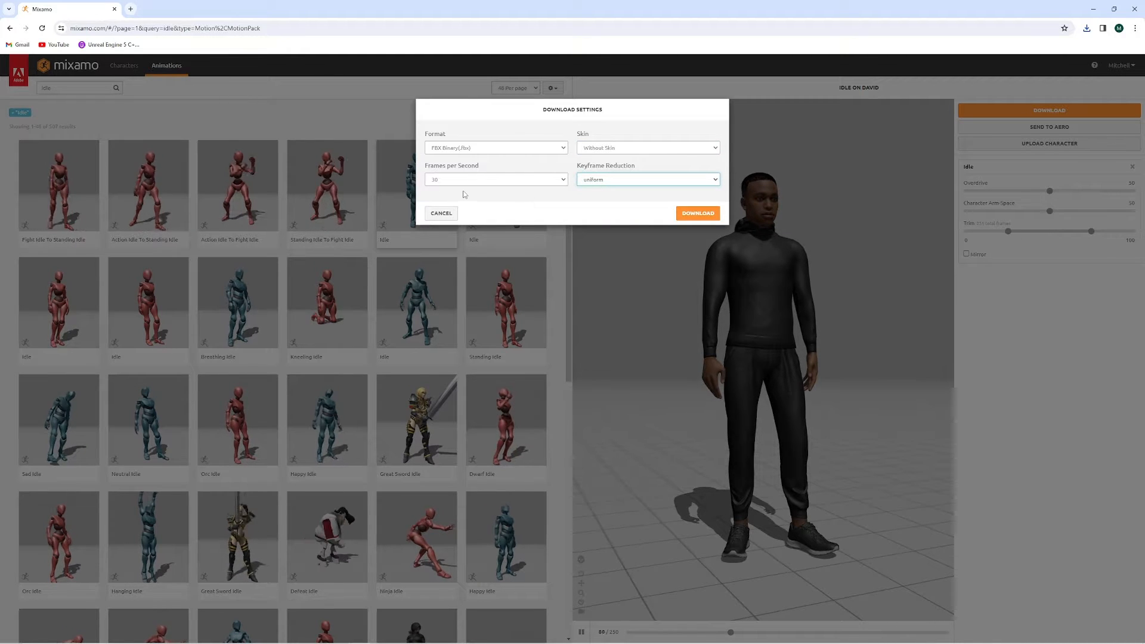
left_click(706, 214)
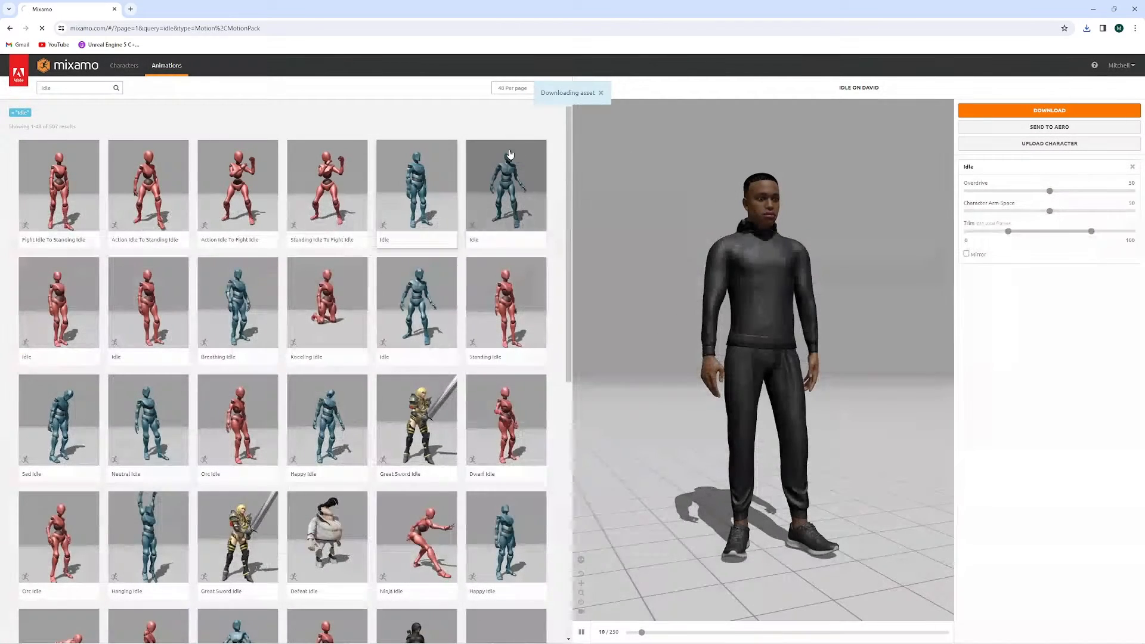
Step: Find the male hurried Walking animation by searching for "walk" and download it with In Place enabled, keeping the same download settings
double_click(63, 88)
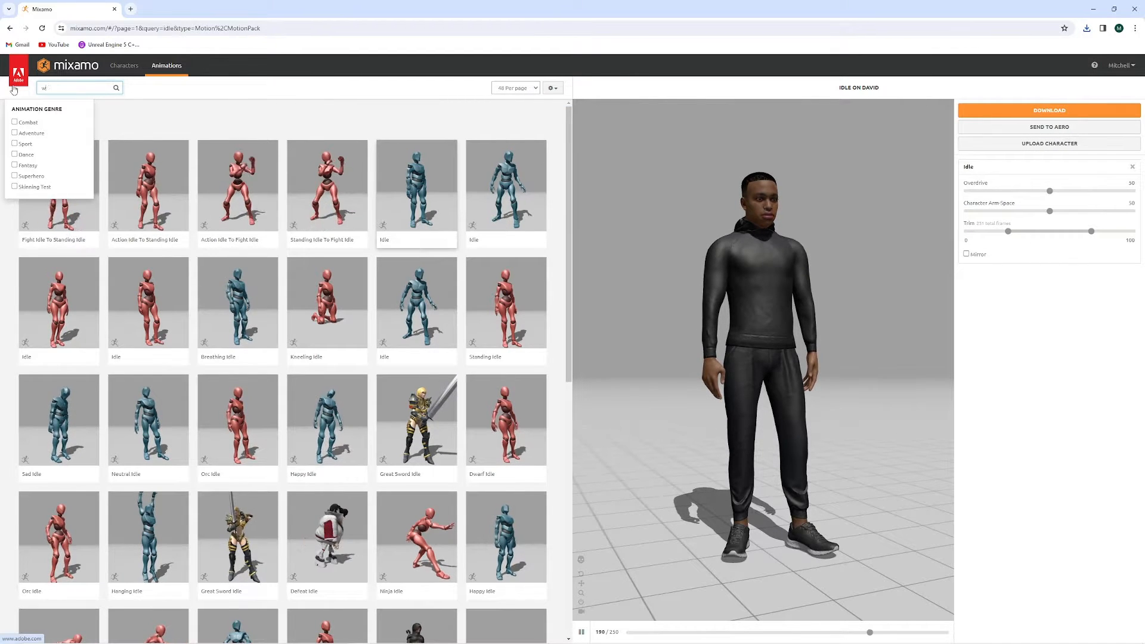
key("Return")
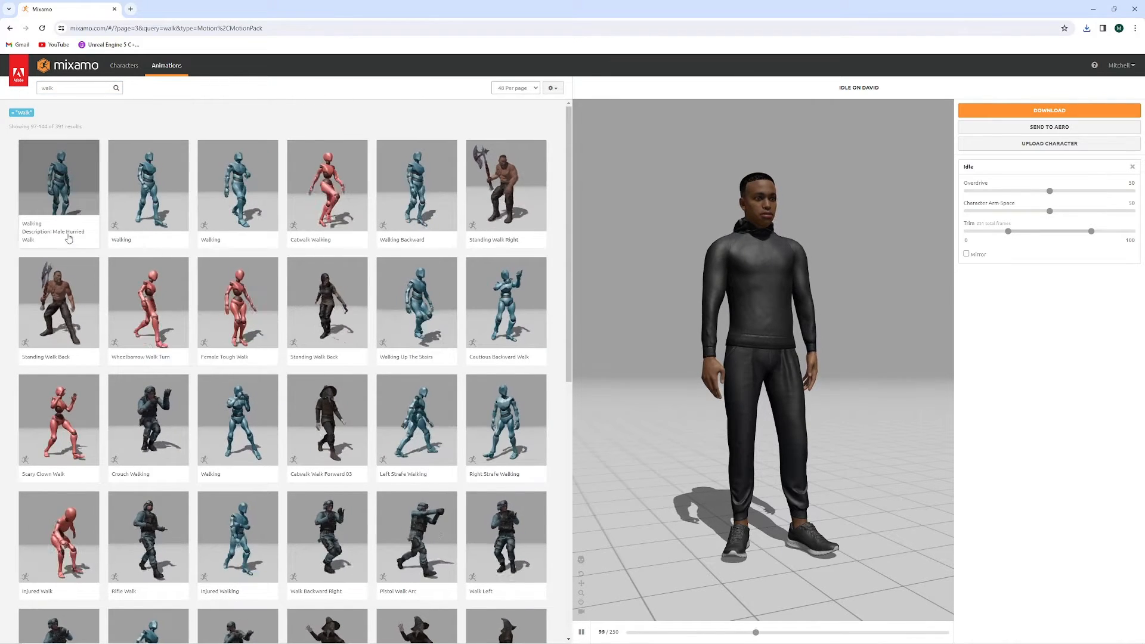
left_click(57, 237)
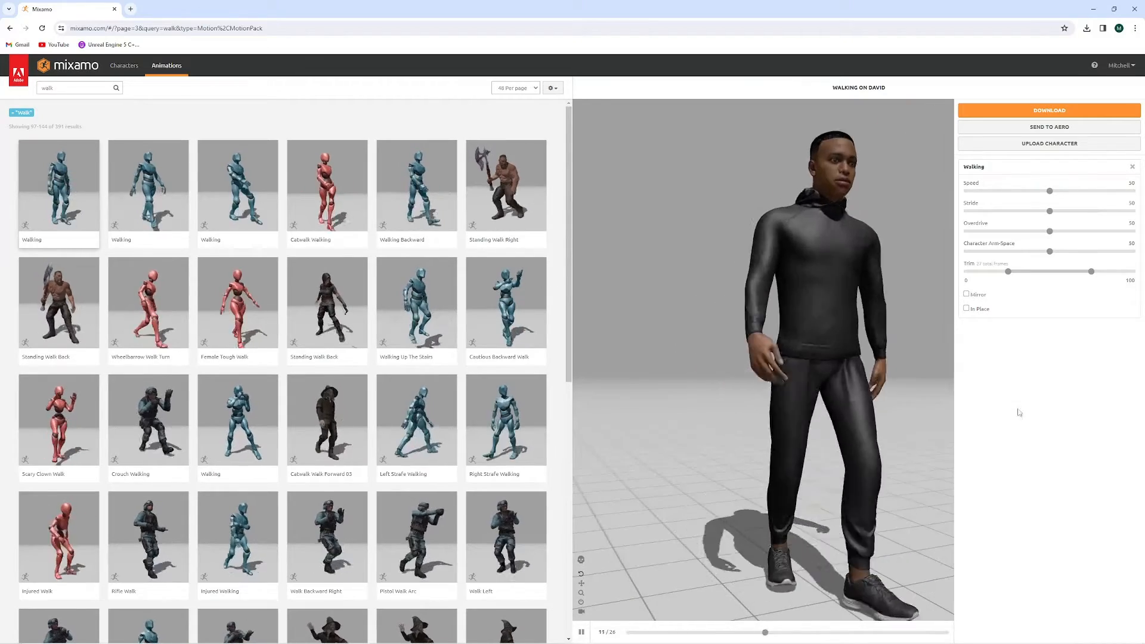
left_click(980, 310)
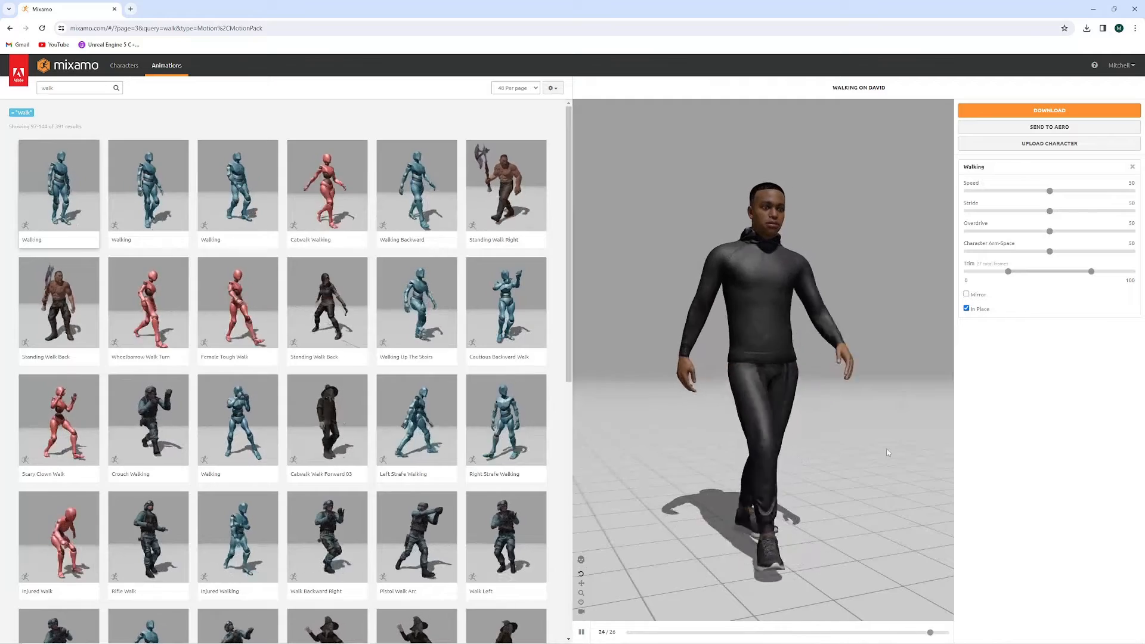
left_click(1049, 111)
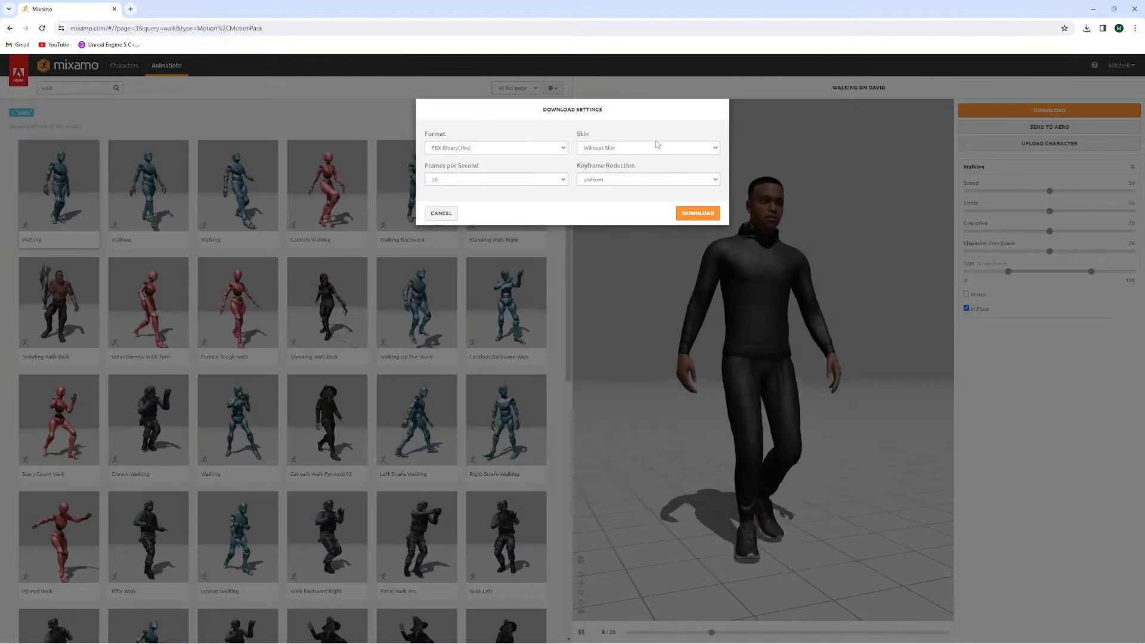
left_click(707, 215)
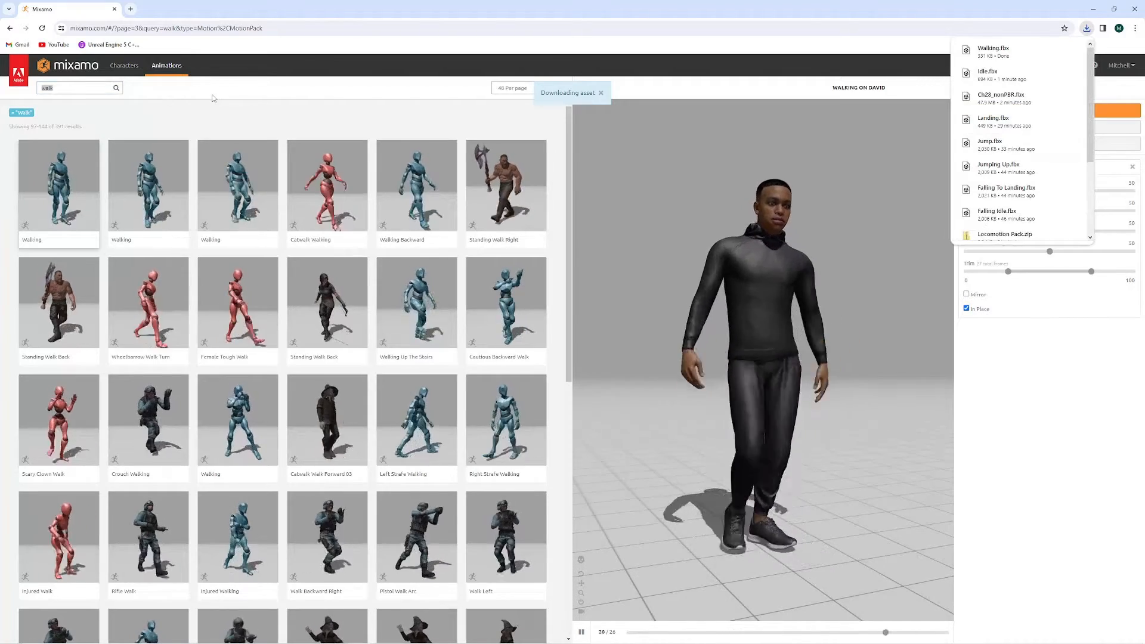
Step: Find the Fast Run animation by searching for "run" and download it with In Place enabled, keeping the same download settings
left_click(43, 86)
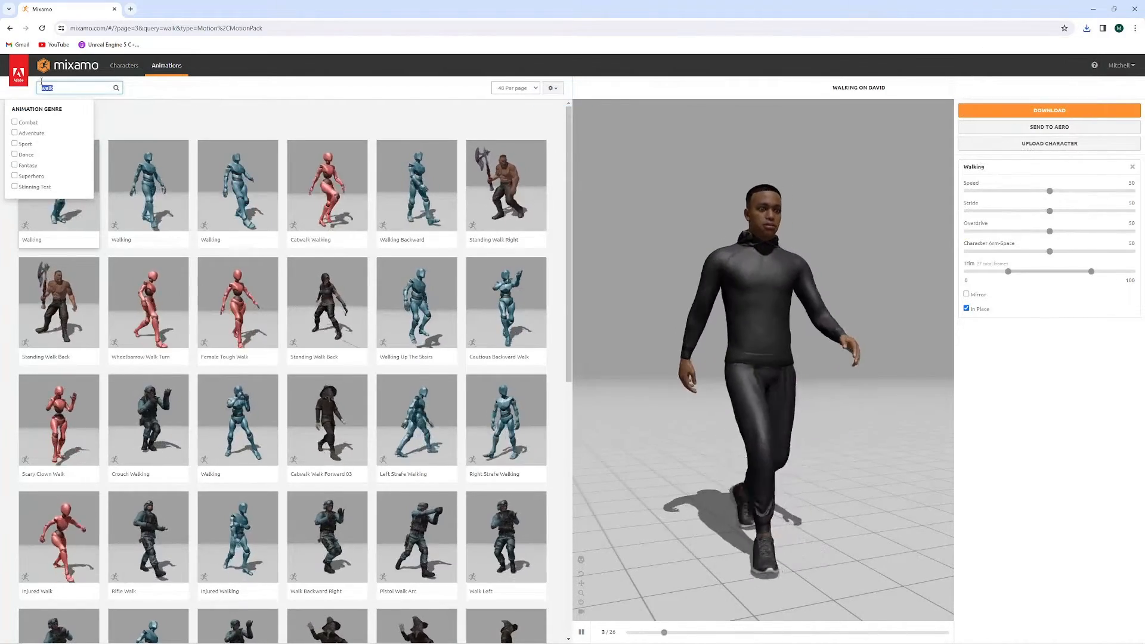
type("run")
key("Return")
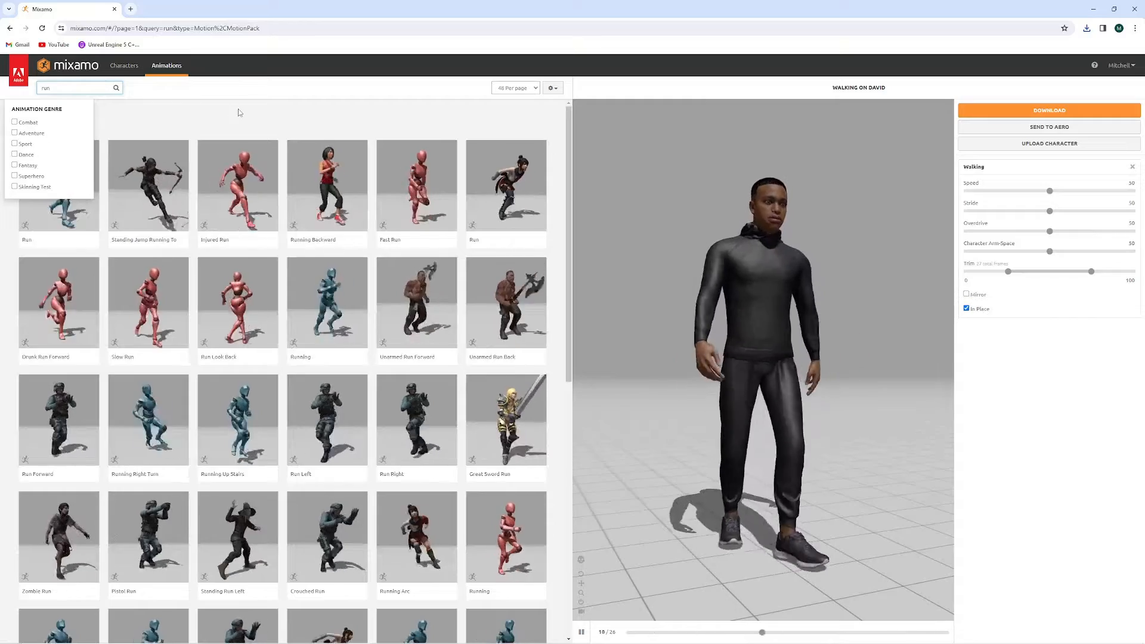
left_click(418, 241)
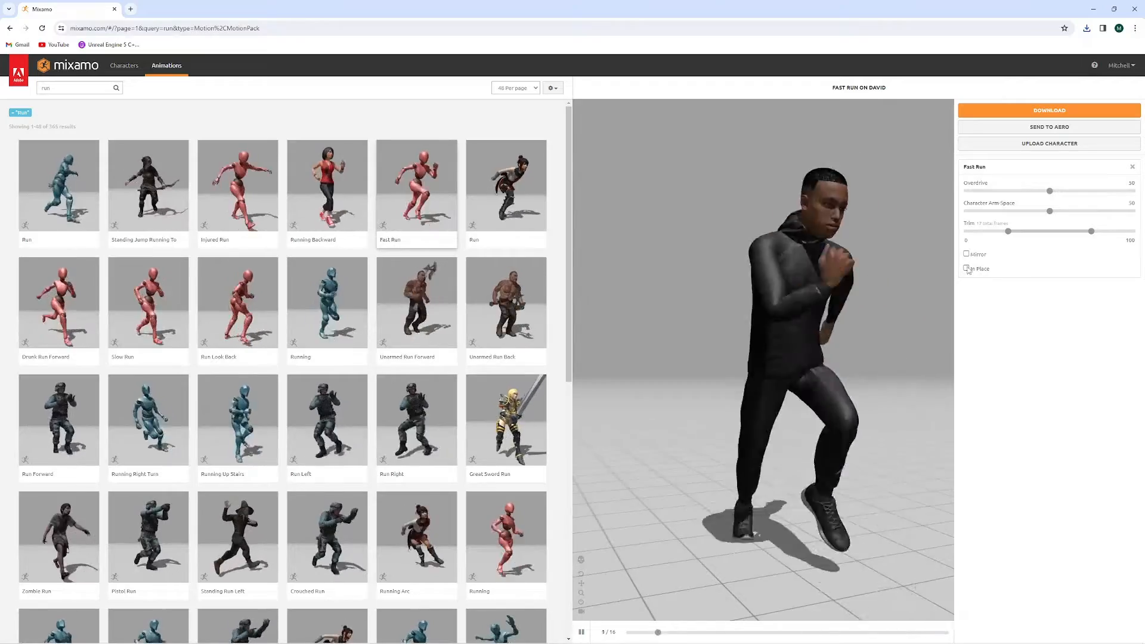
left_click(967, 268)
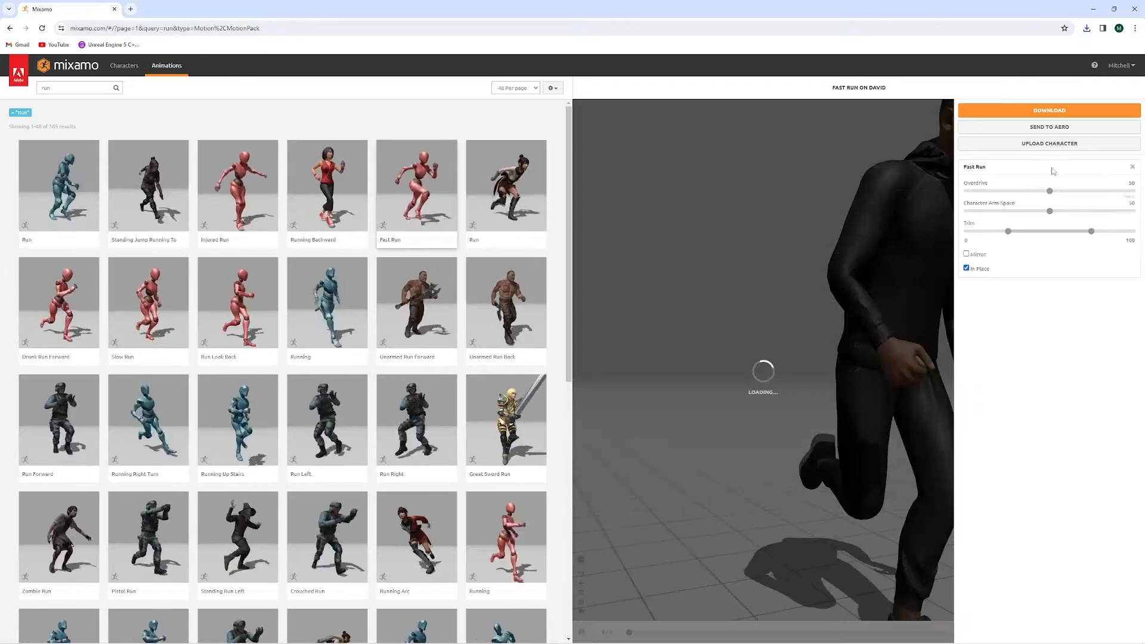
left_click(1050, 111)
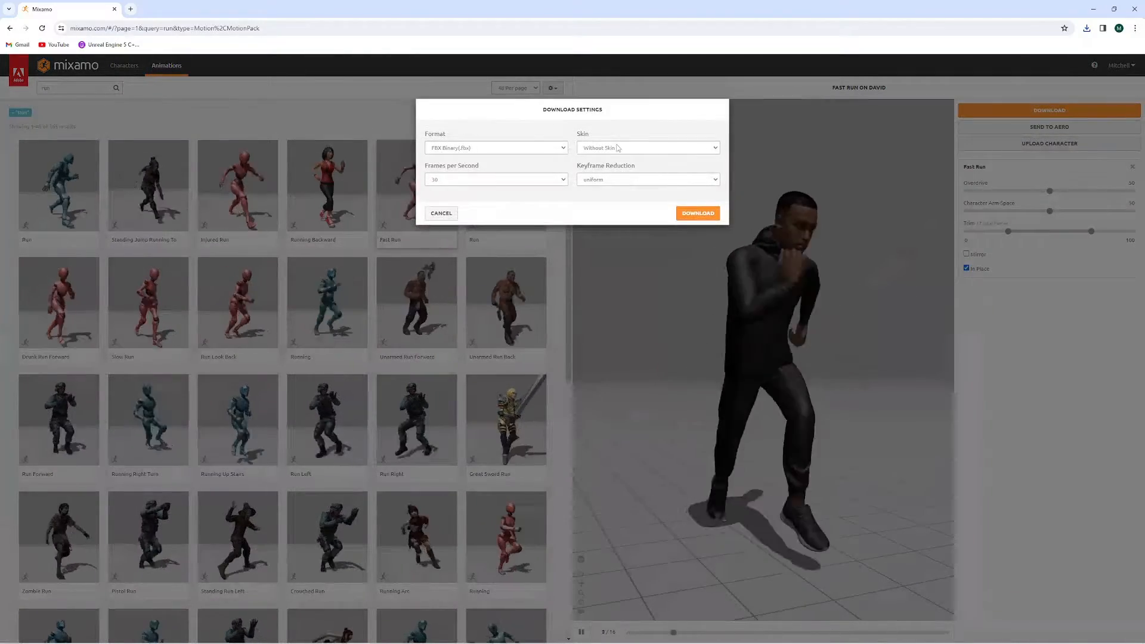
left_click(684, 217)
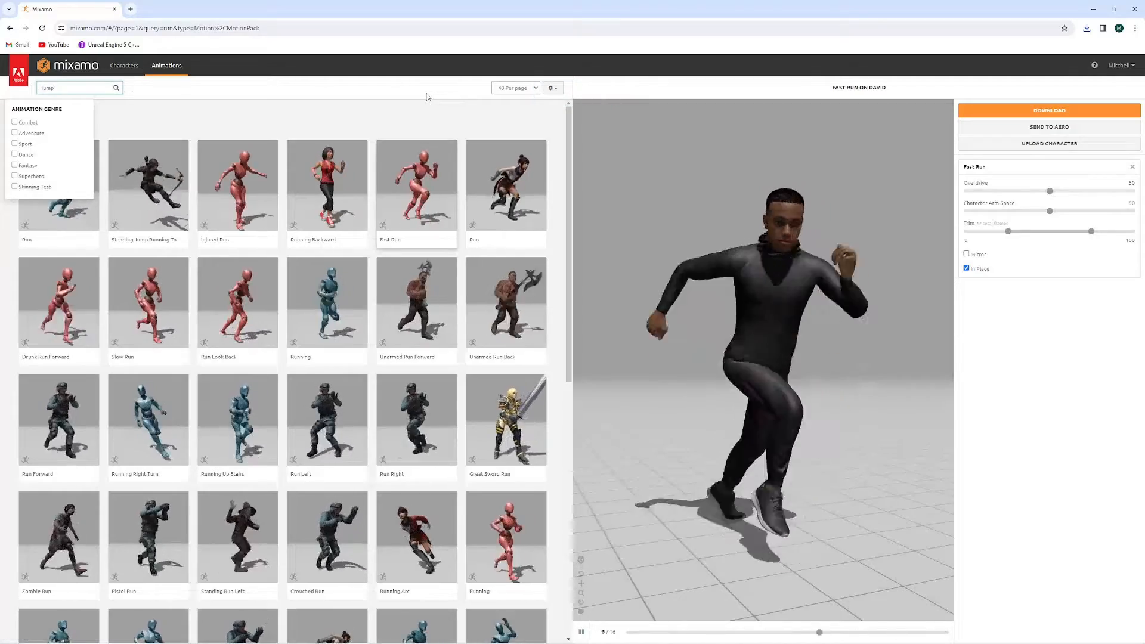
Step: Find the first Jump animation by searching for "jump" and download it with In Place enabled, keeping the same download settings
key("Return")
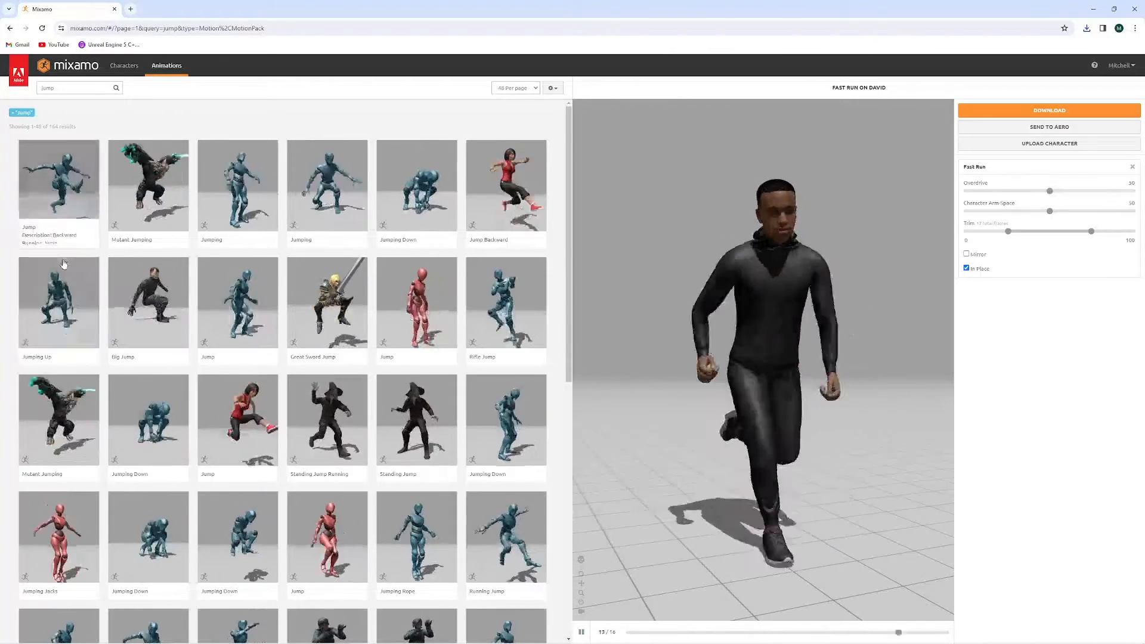
left_click(68, 298)
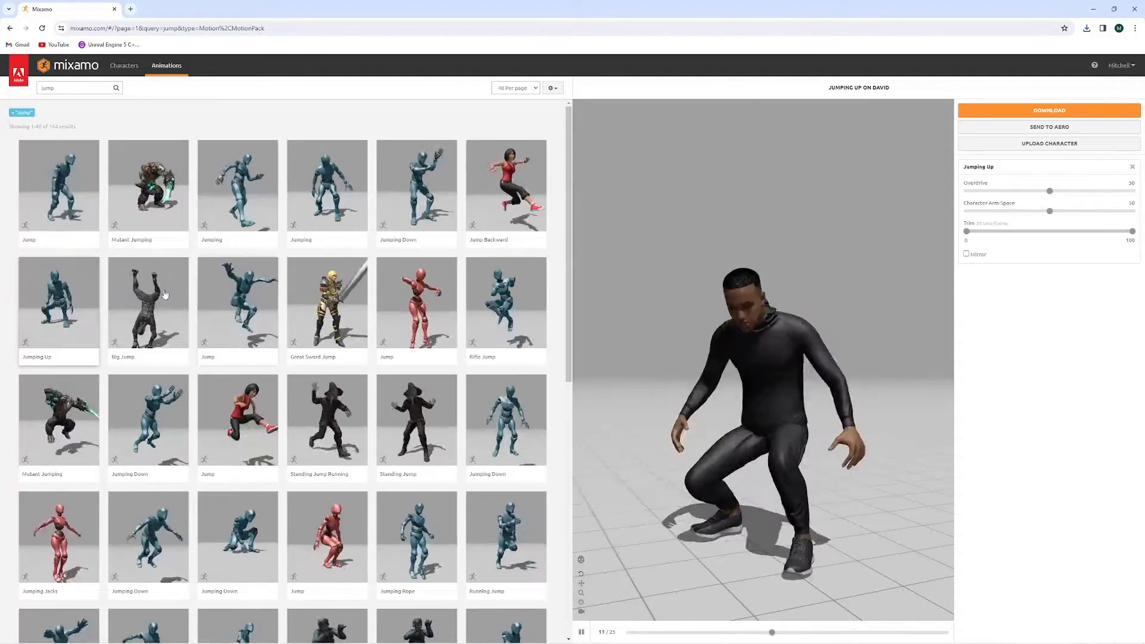
left_click(60, 219)
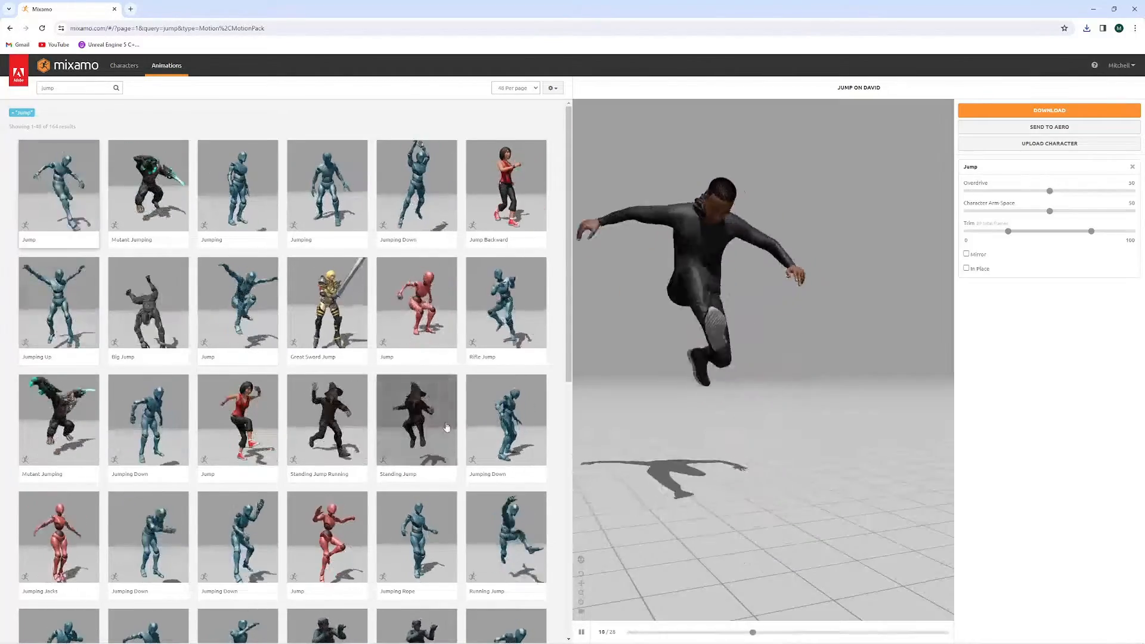
left_click(974, 268)
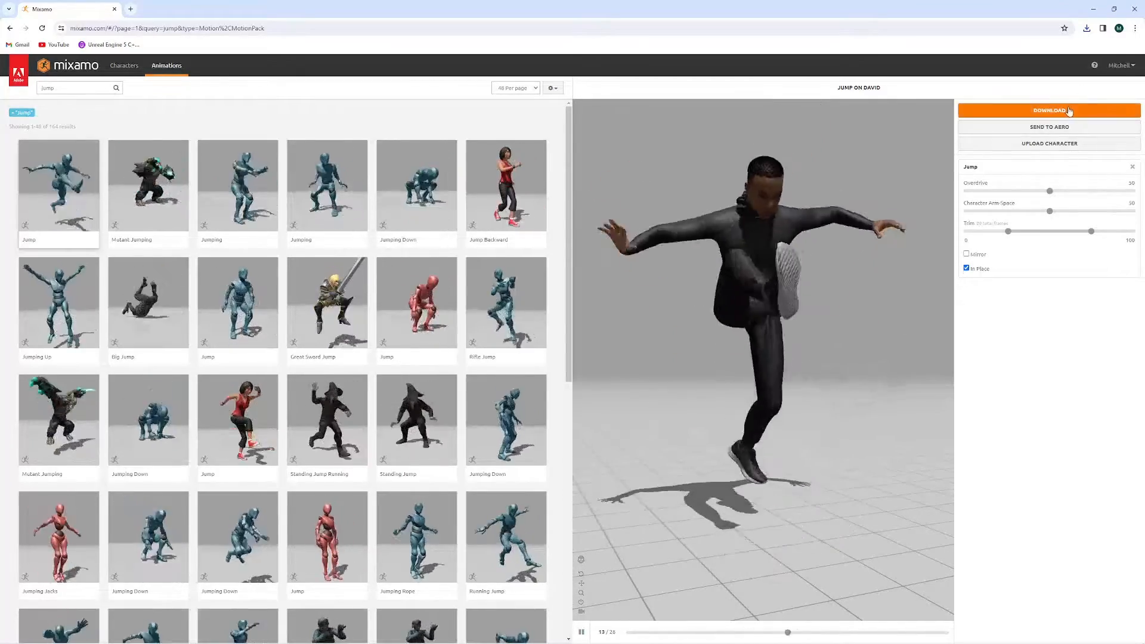
left_click(1089, 112)
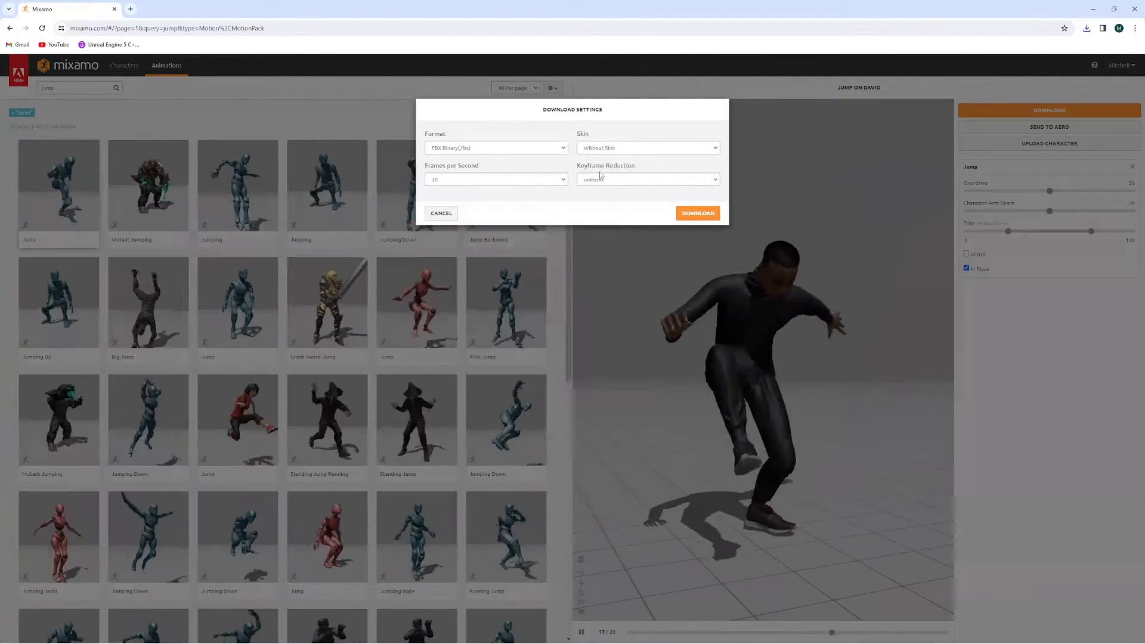
left_click(697, 213)
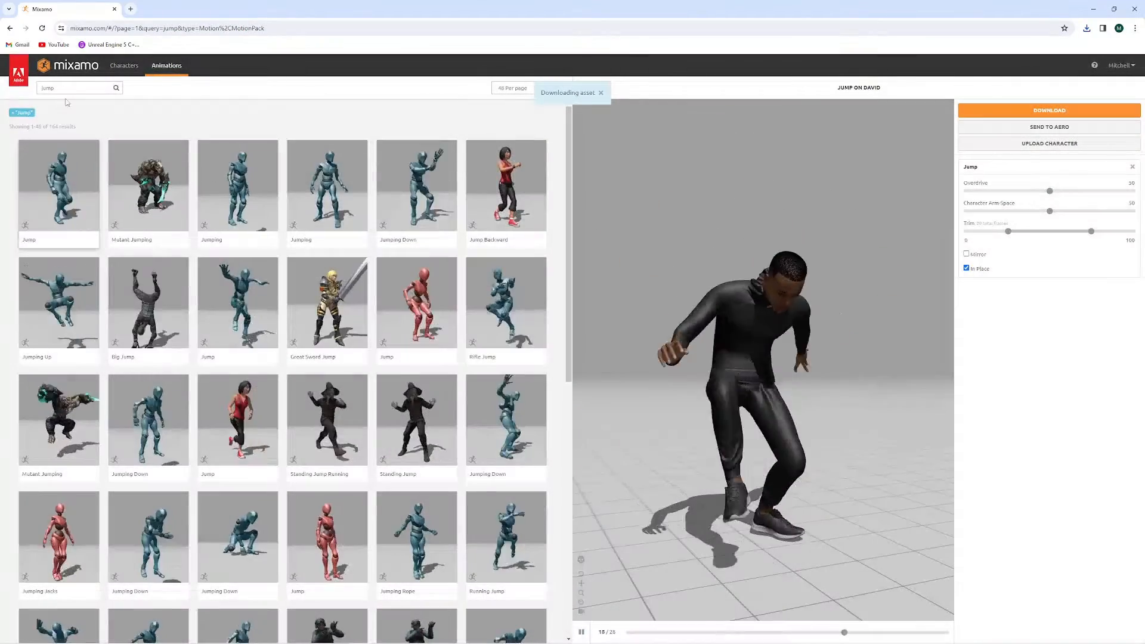
Step: Find the Falling Idle animation by searching for "falling" and download it with the same download settings
double_click(59, 88)
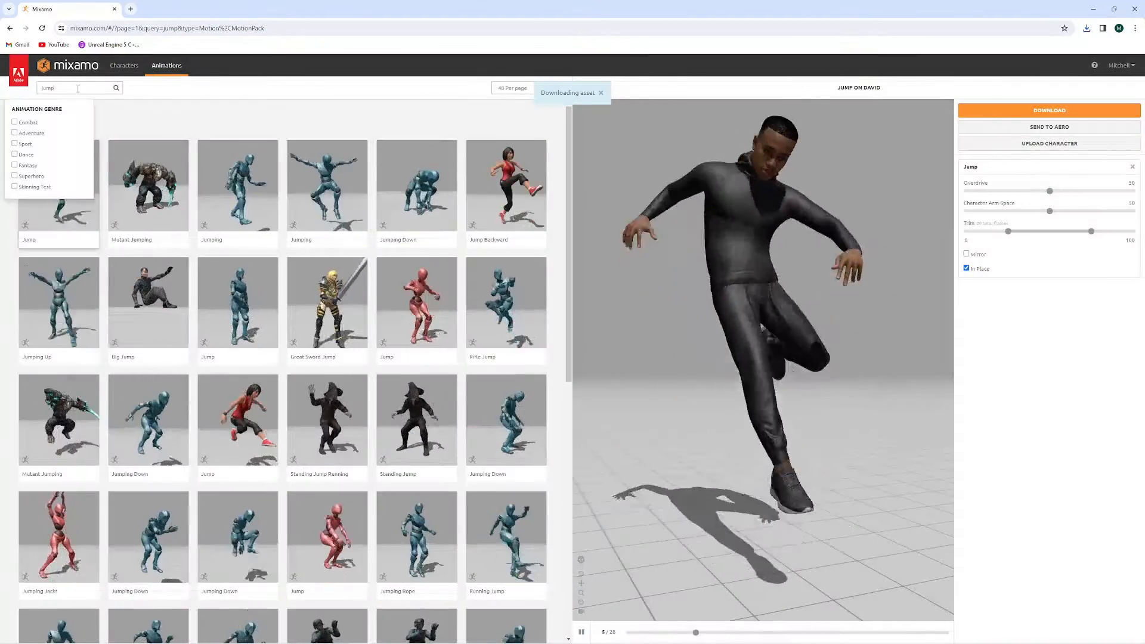
type("falling")
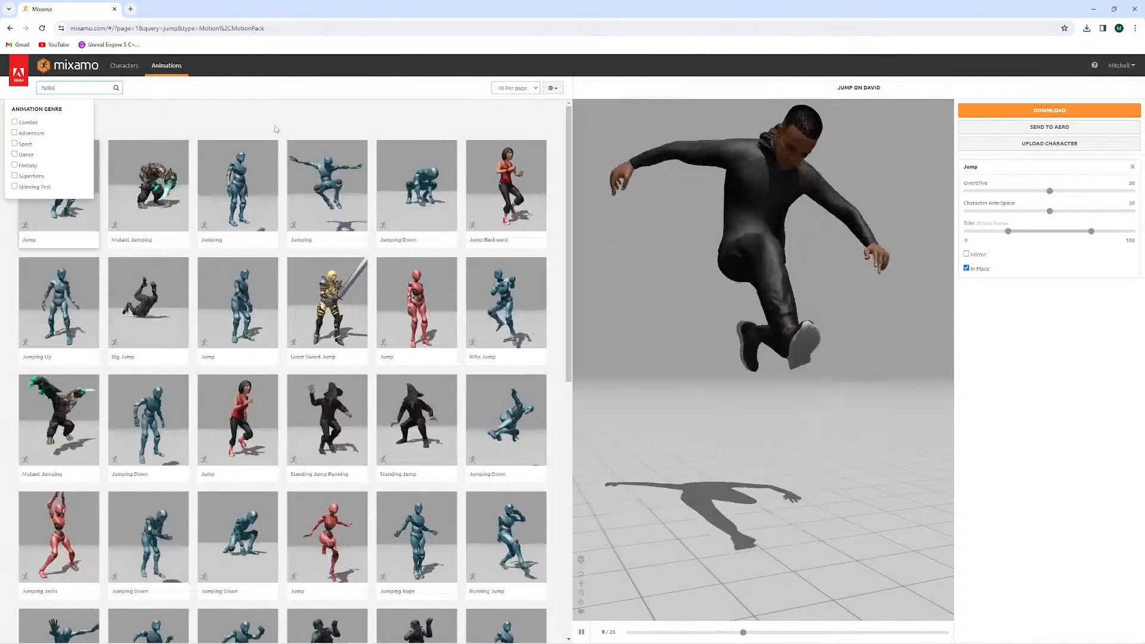
key("Return")
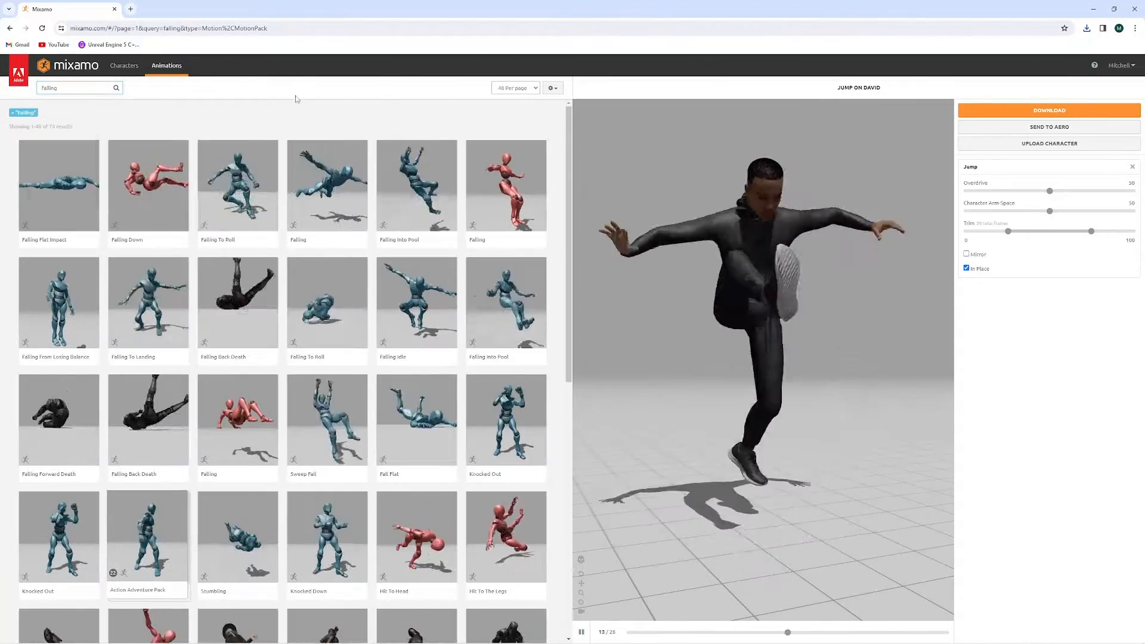
left_click(427, 309)
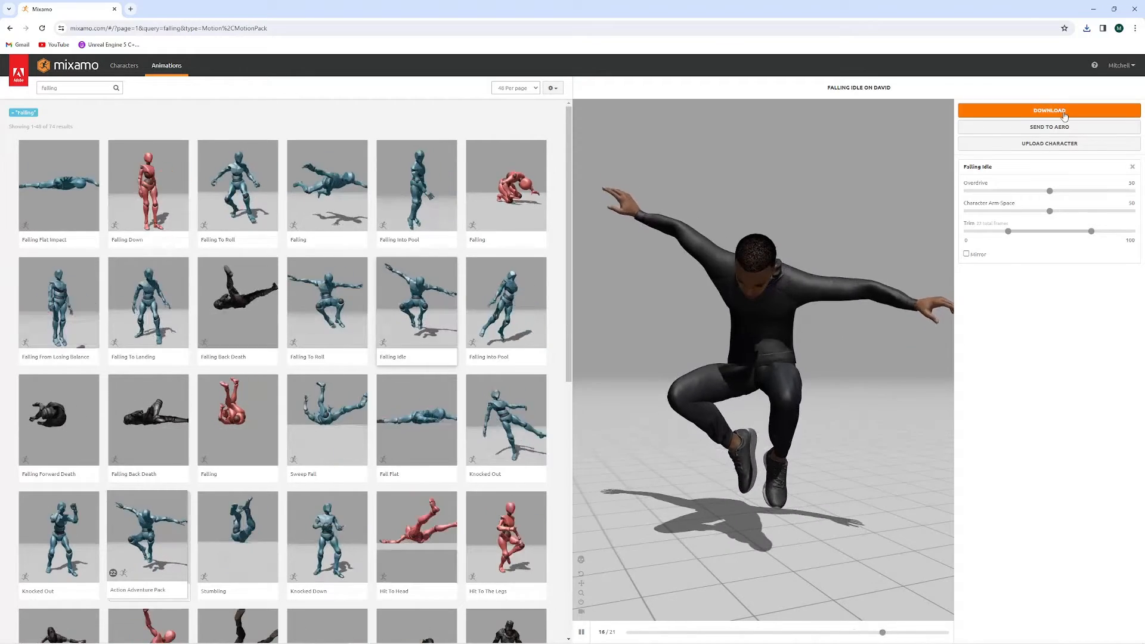
left_click(1042, 114)
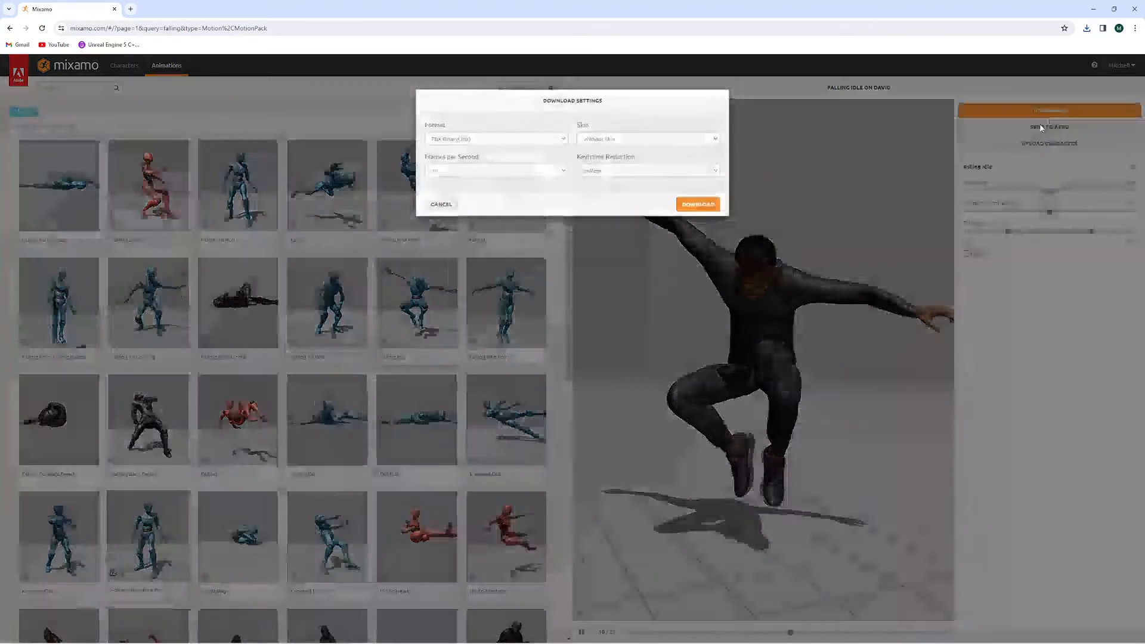
left_click(699, 215)
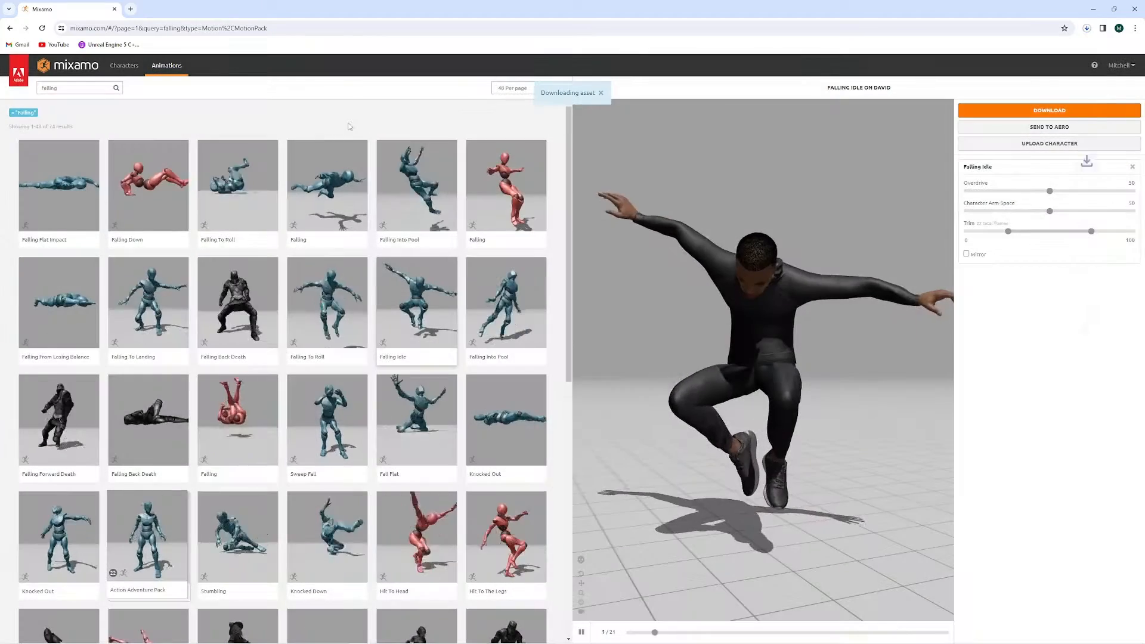
Step: Find the Landing animation by searching for "landing" and download it with the same download settings
double_click(51, 88)
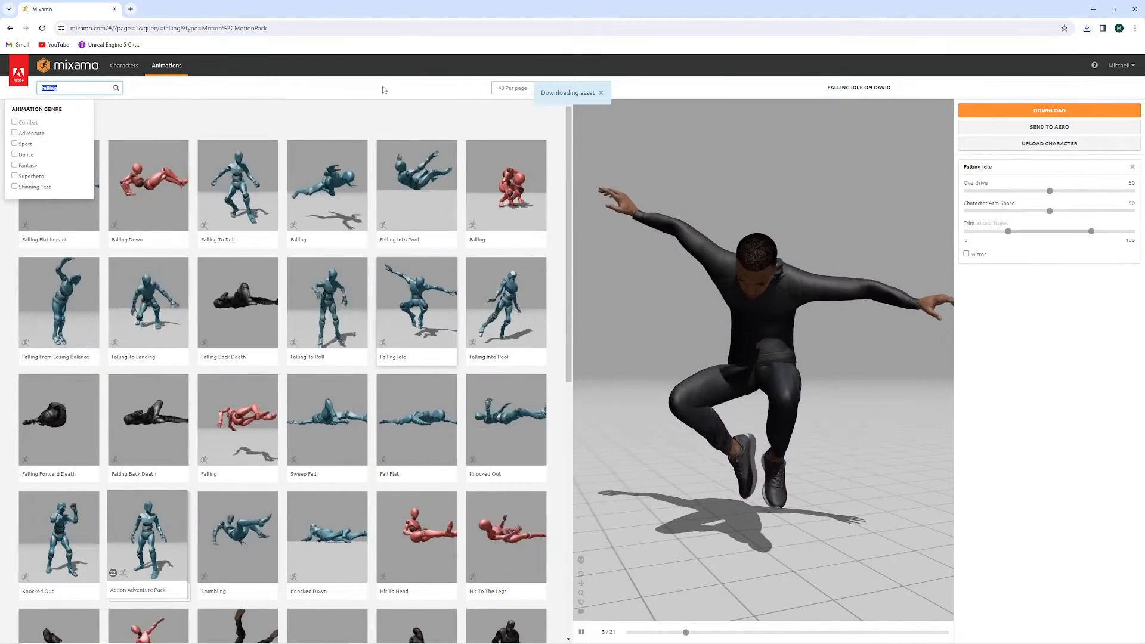
type("landing")
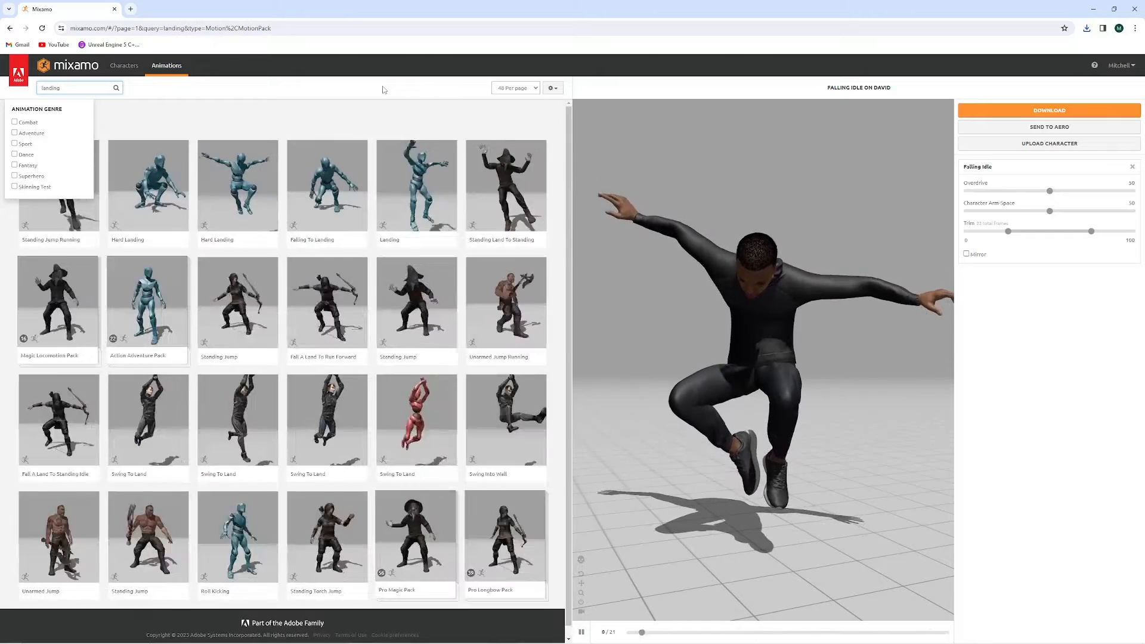
key("Return")
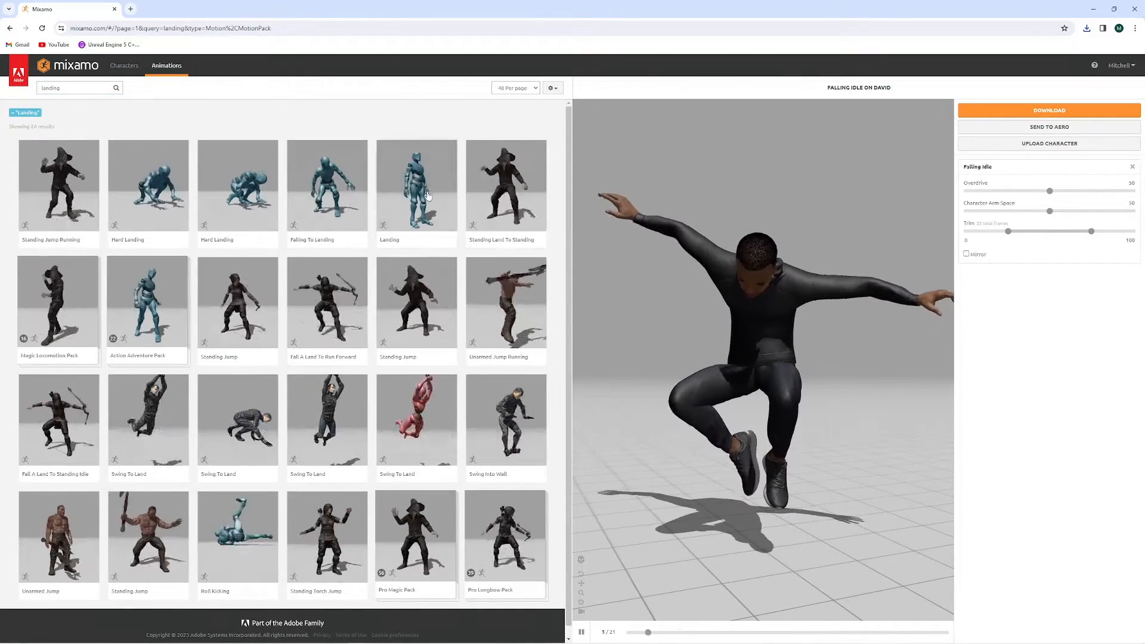
left_click(424, 239)
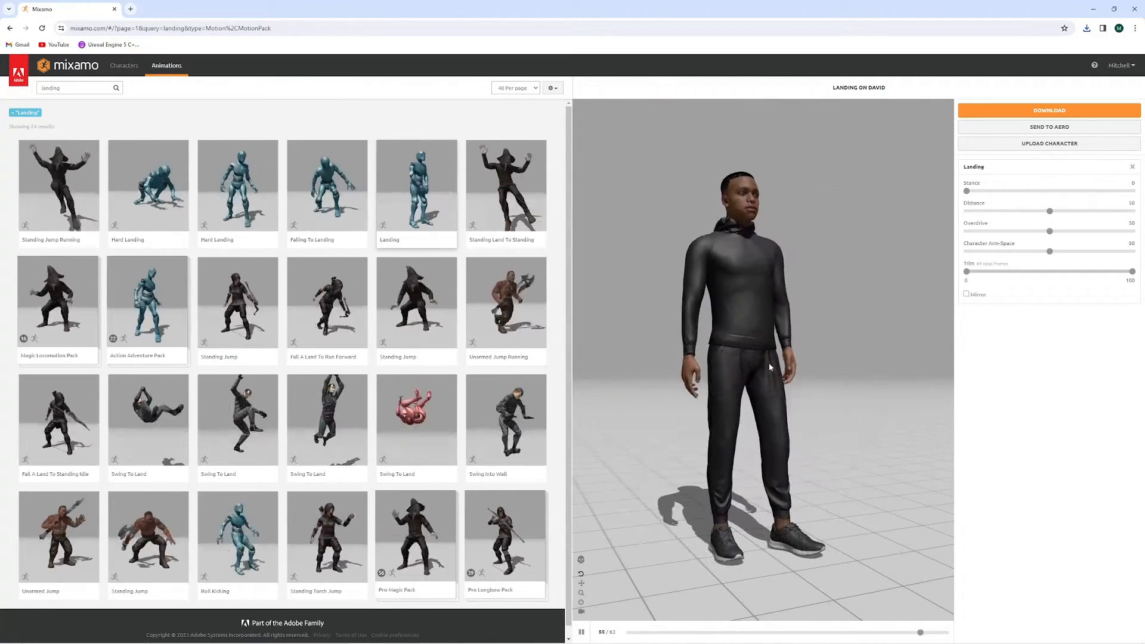
left_click(1058, 111)
left_click(694, 211)
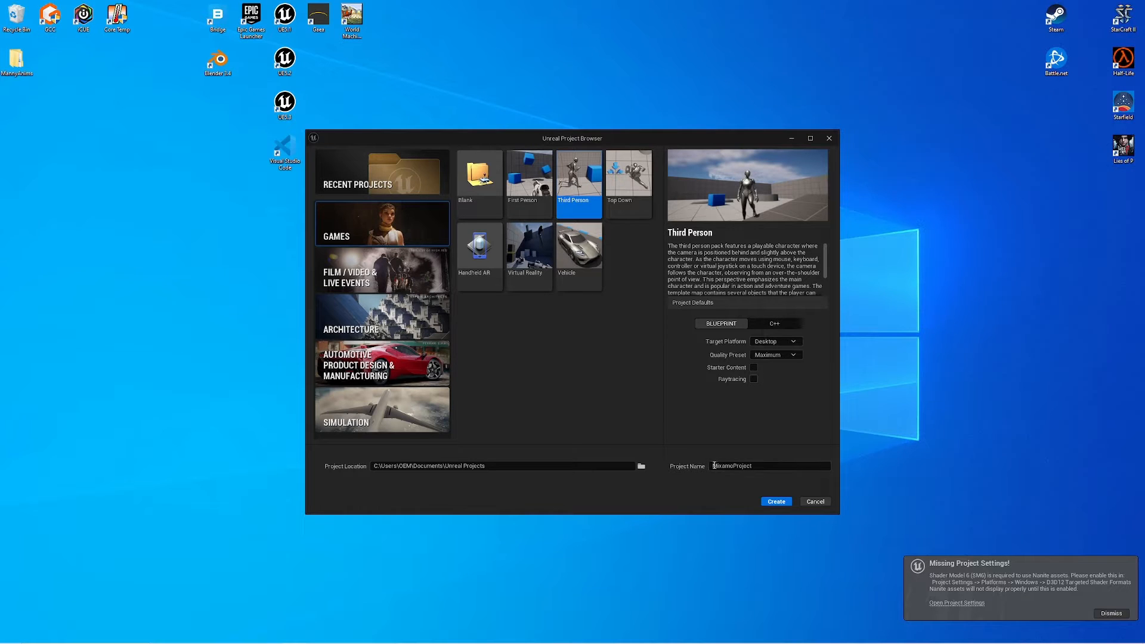
Step: In Unreal Engine, create the Third Person Blueprint project MixamoProject and open BP_ThirdPersonCharacter from the ThirdPerson Blueprints folder
left_click(776, 503)
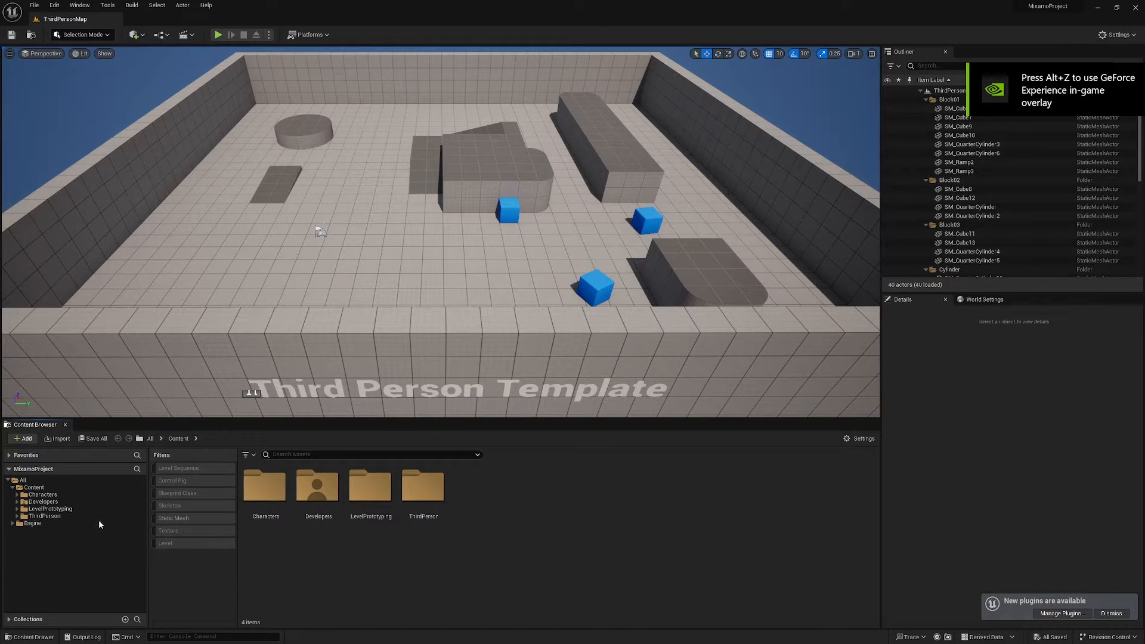
left_click(42, 517)
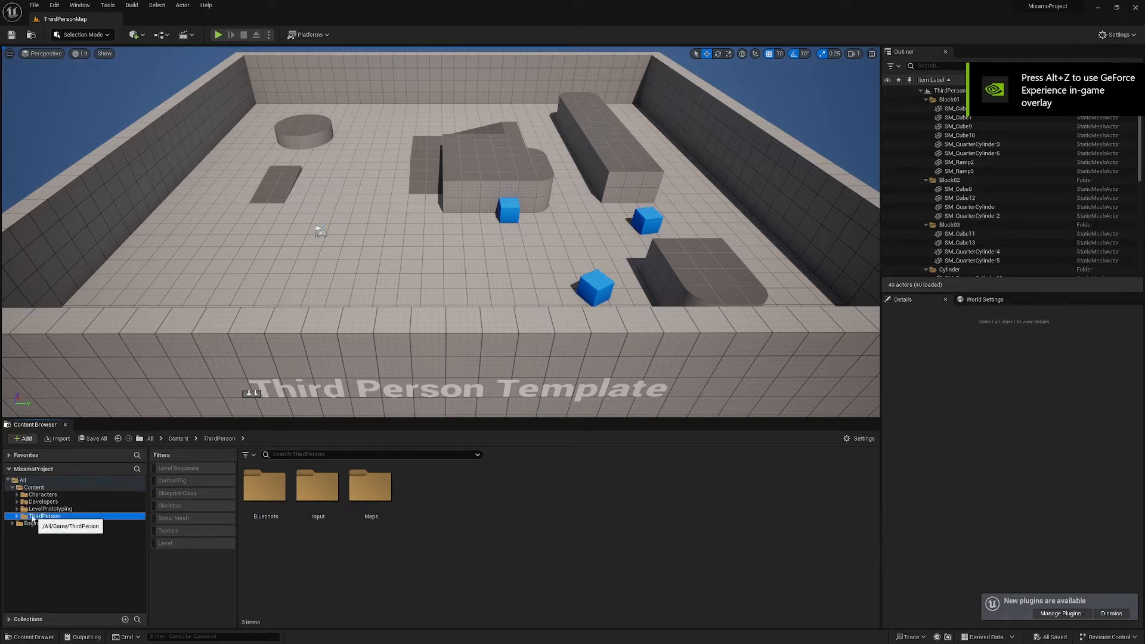
double_click(266, 504)
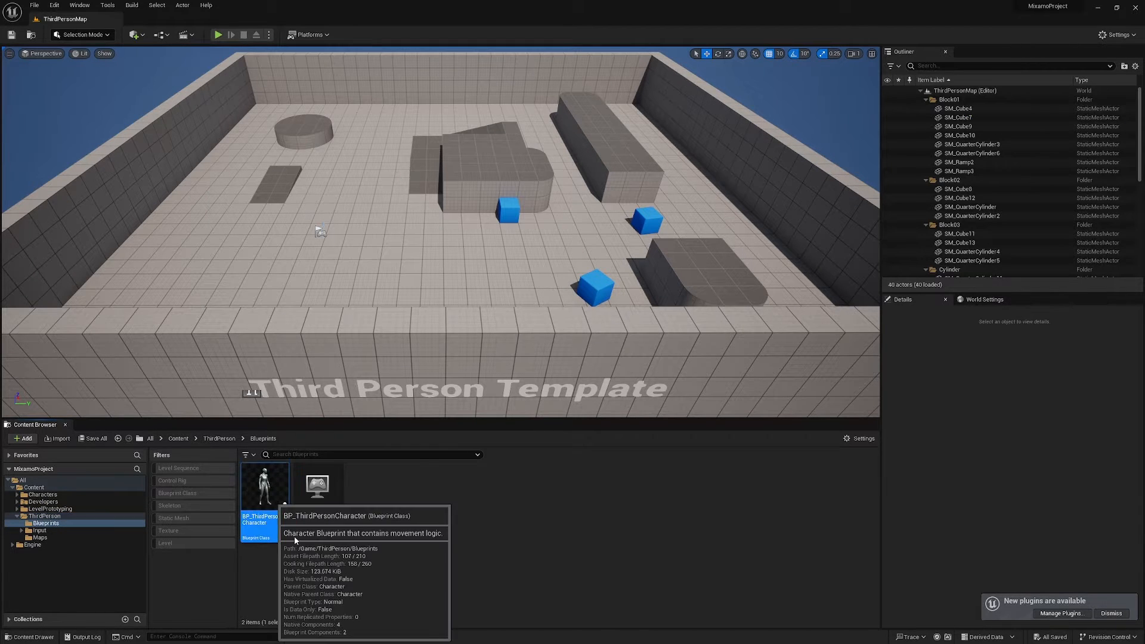
double_click(288, 534)
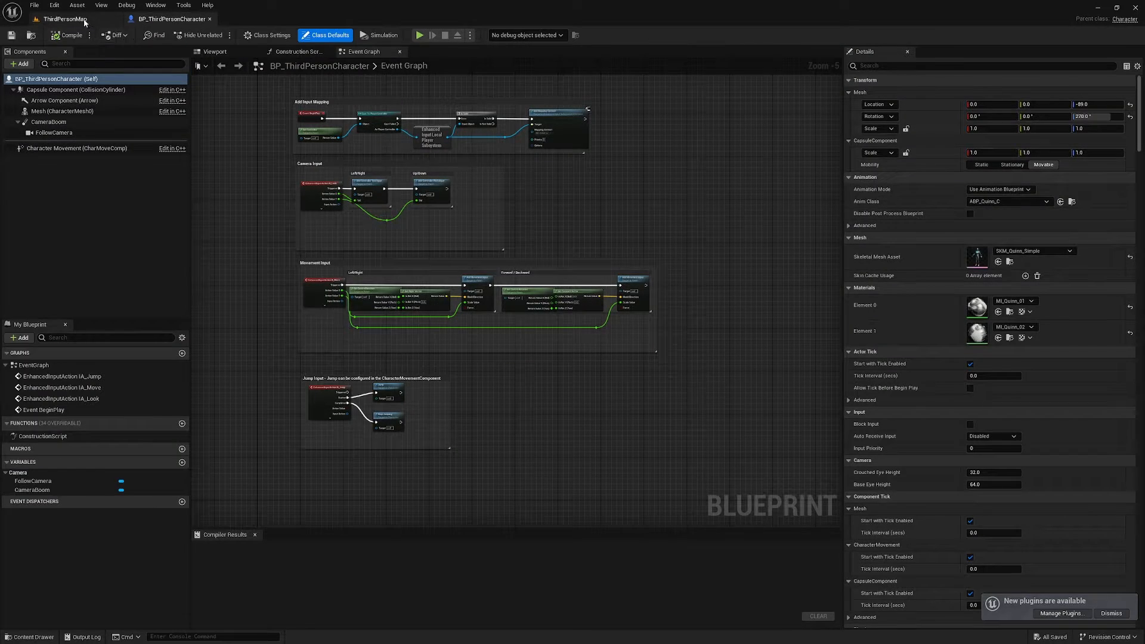
Step: Return to the ThirdPersonMap level and create a new folder named Char inside the Characters folder
left_click(66, 19)
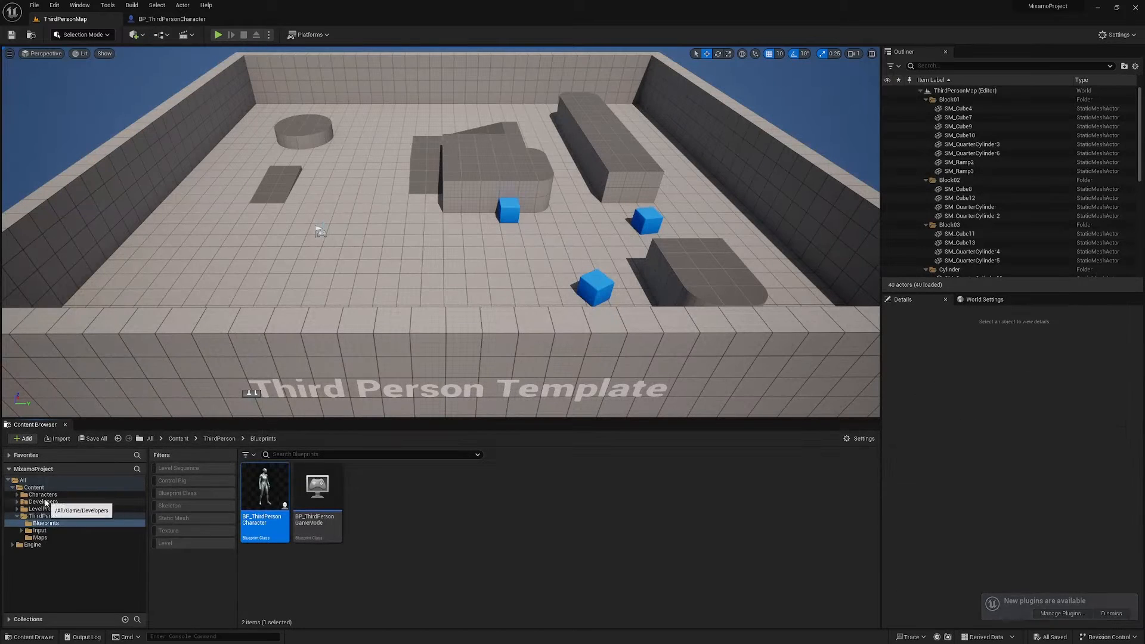
left_click(43, 495)
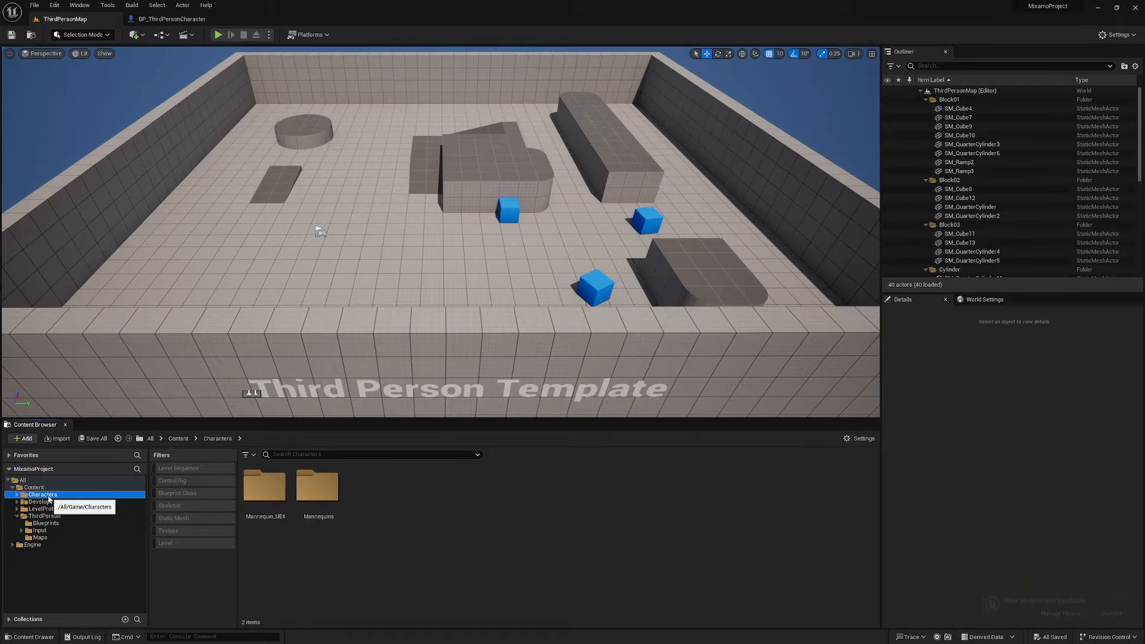
right_click(376, 503)
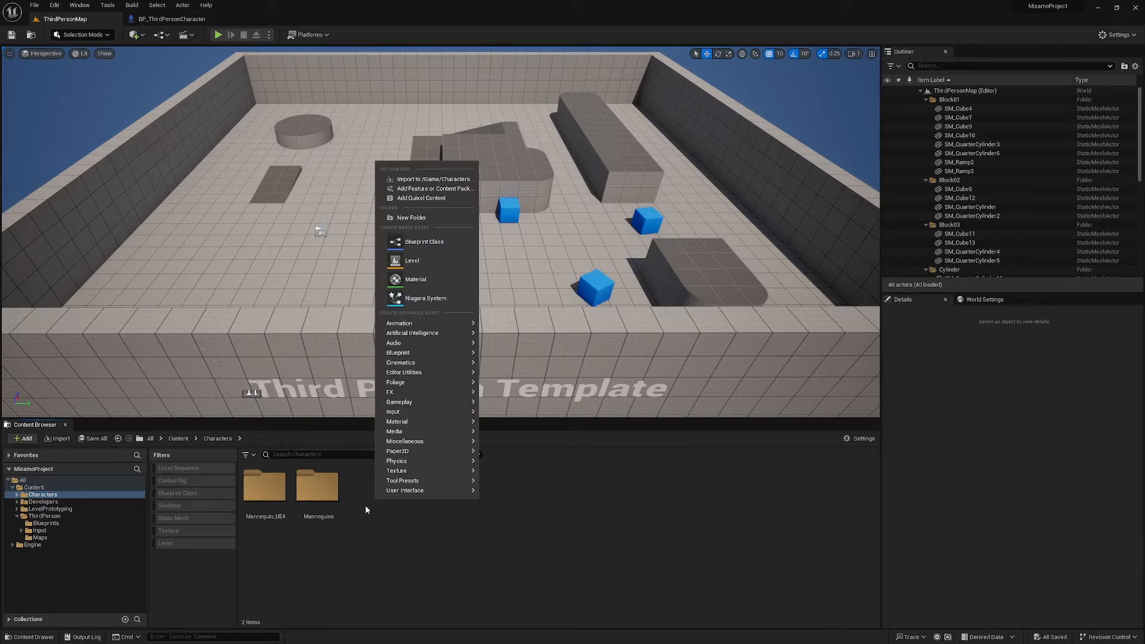
left_click(416, 218)
type("C")
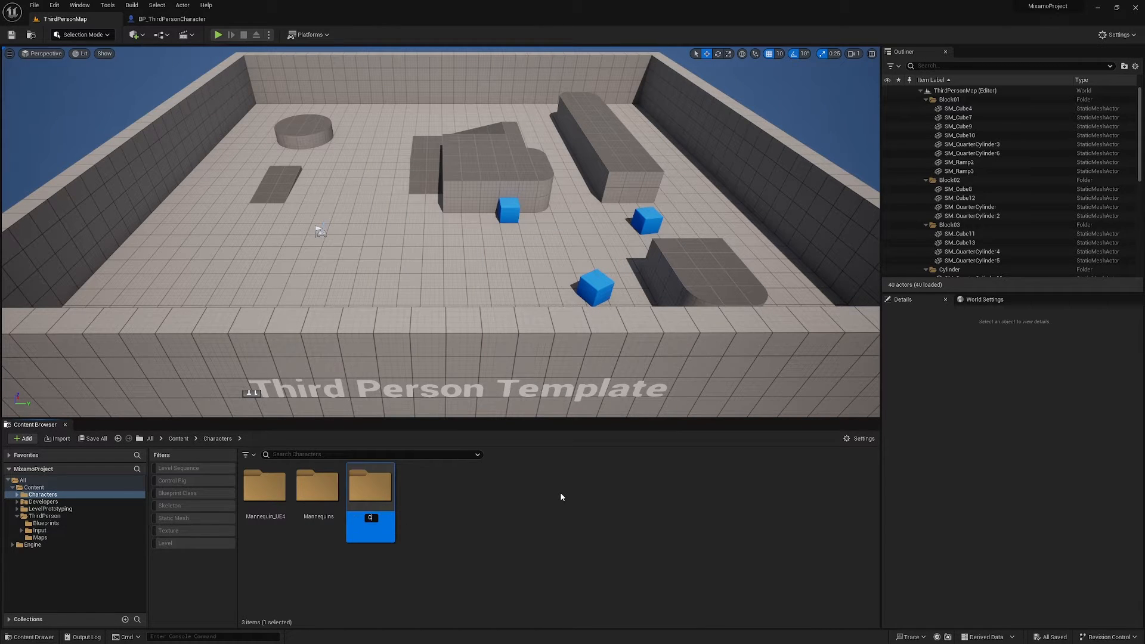
type("har")
key("Return")
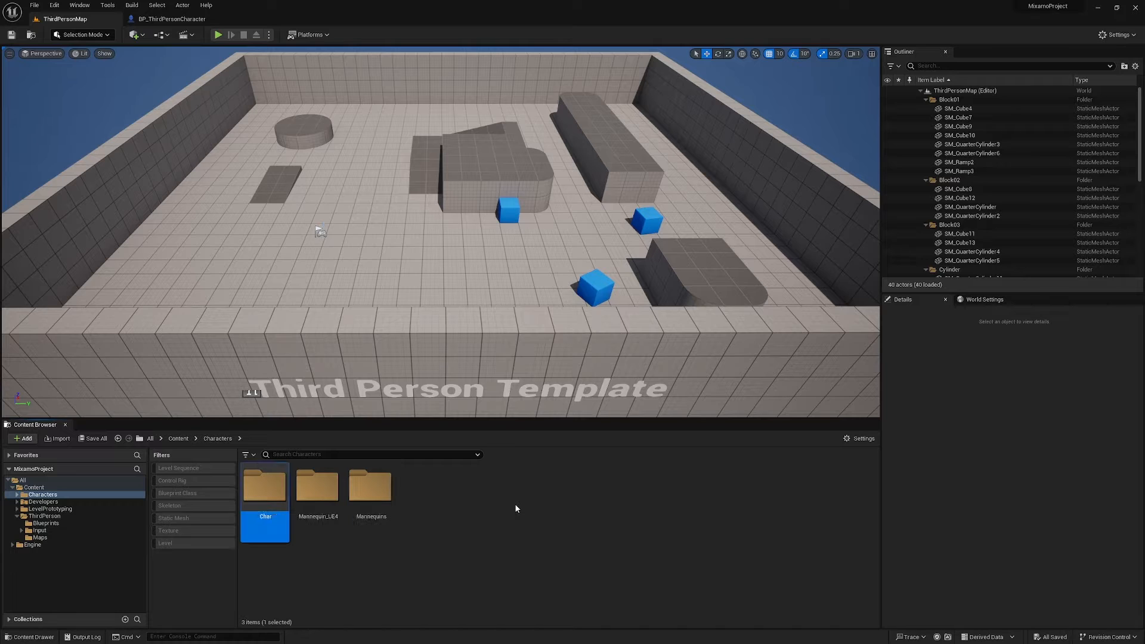
Step: Import Ch28_nonPBR from Documents > Mixamo > New folder into the Char folder as a skeletal mesh with no existing skeleton, and dismiss the message log
double_click(275, 493)
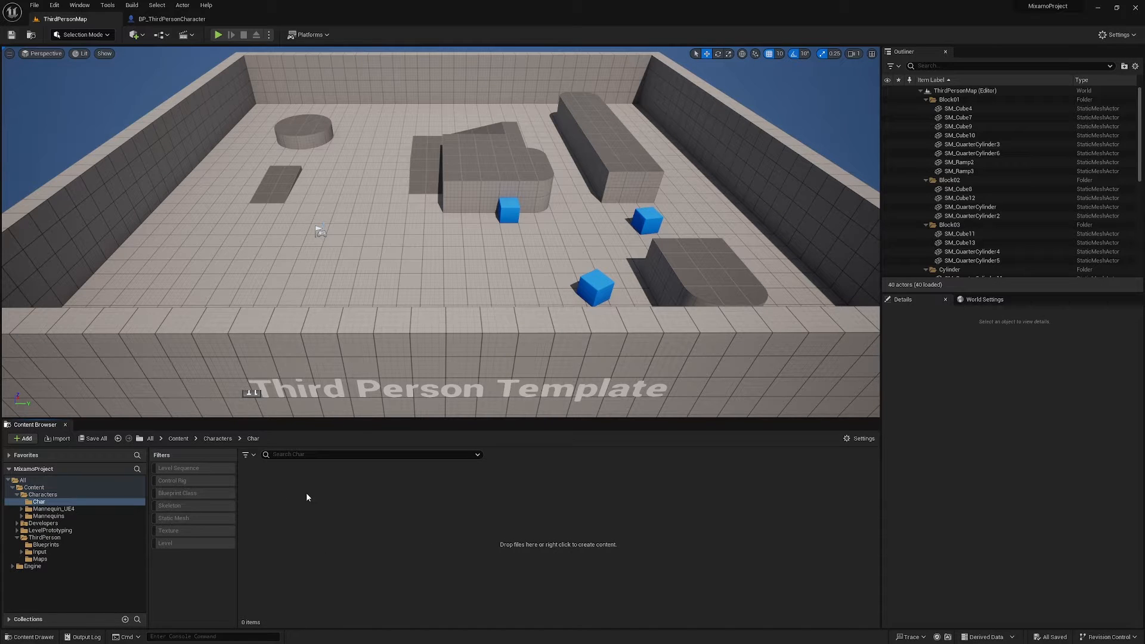
right_click(269, 510)
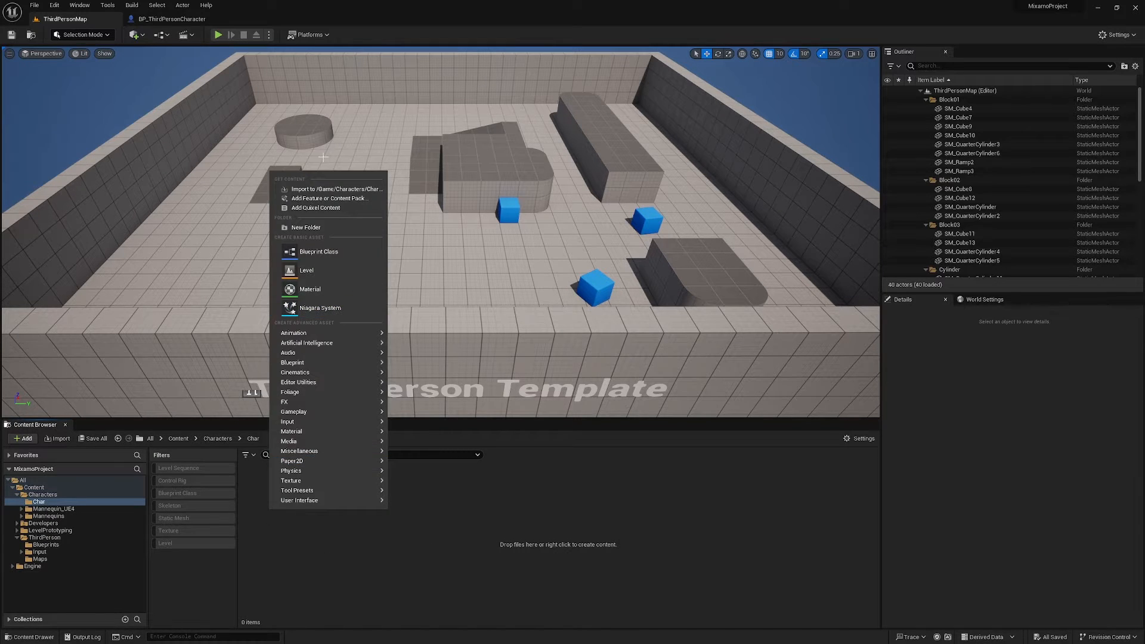
left_click(337, 190)
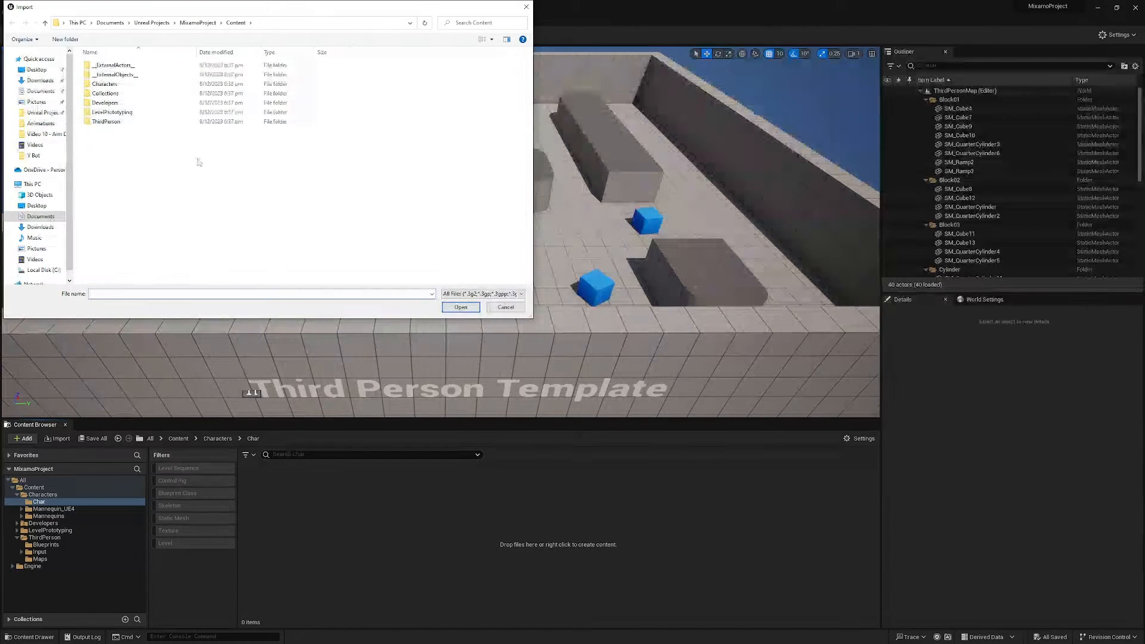
left_click(111, 23)
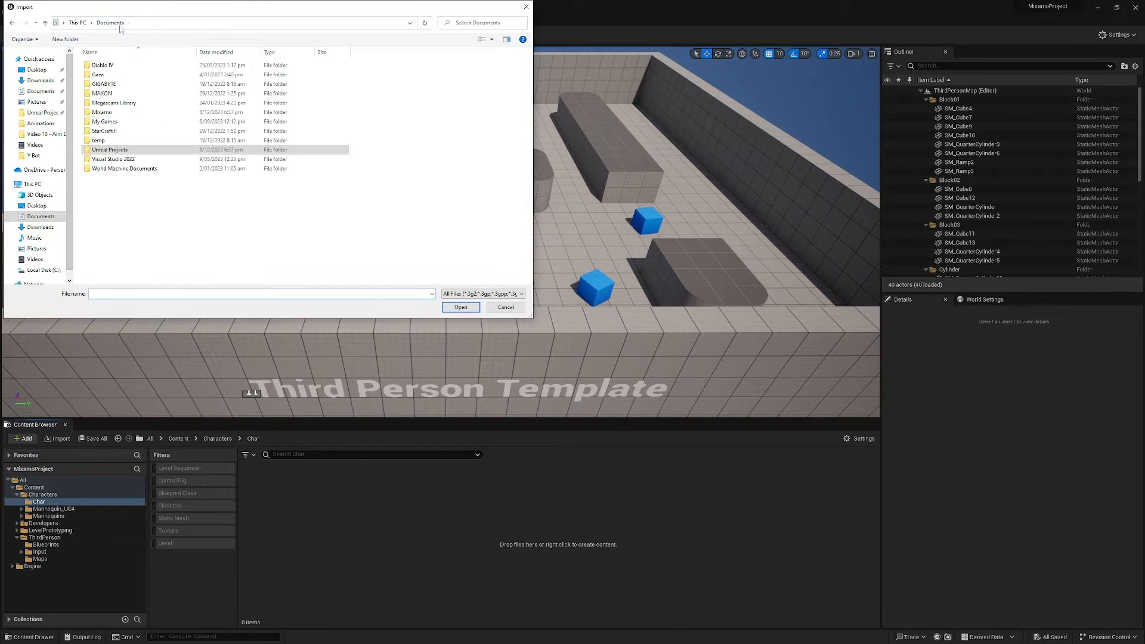
double_click(110, 120)
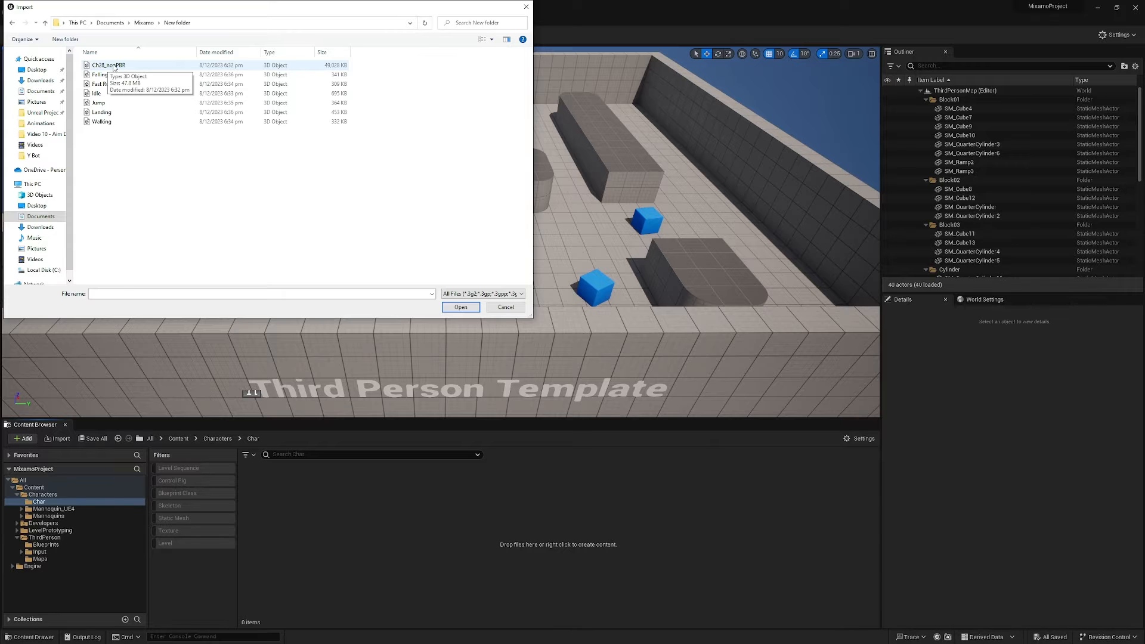
double_click(112, 65)
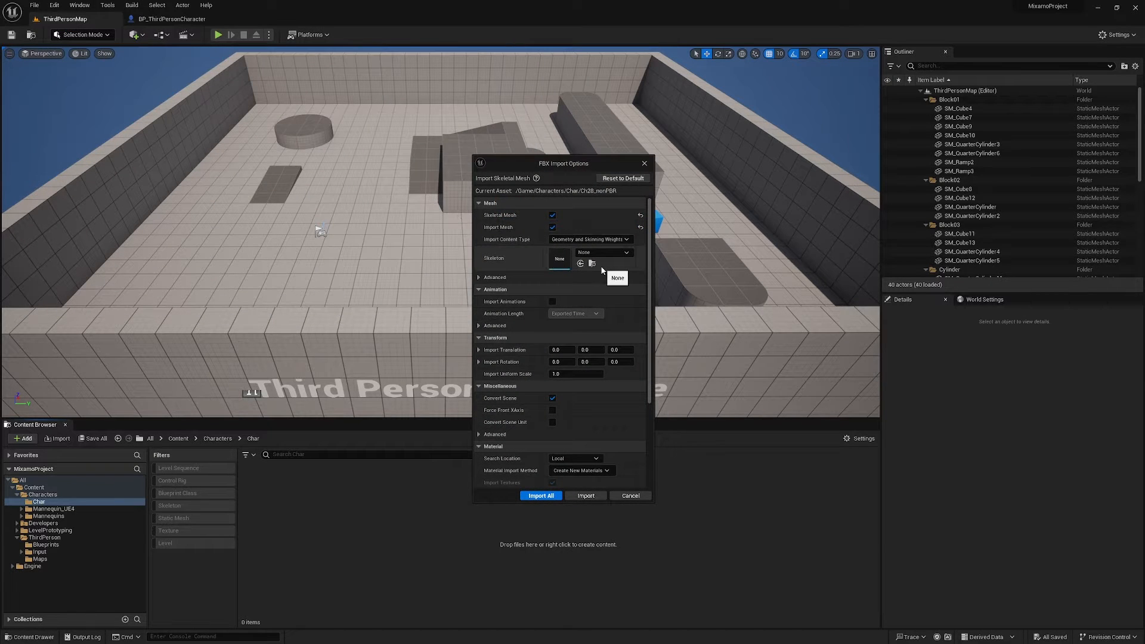
left_click(541, 496)
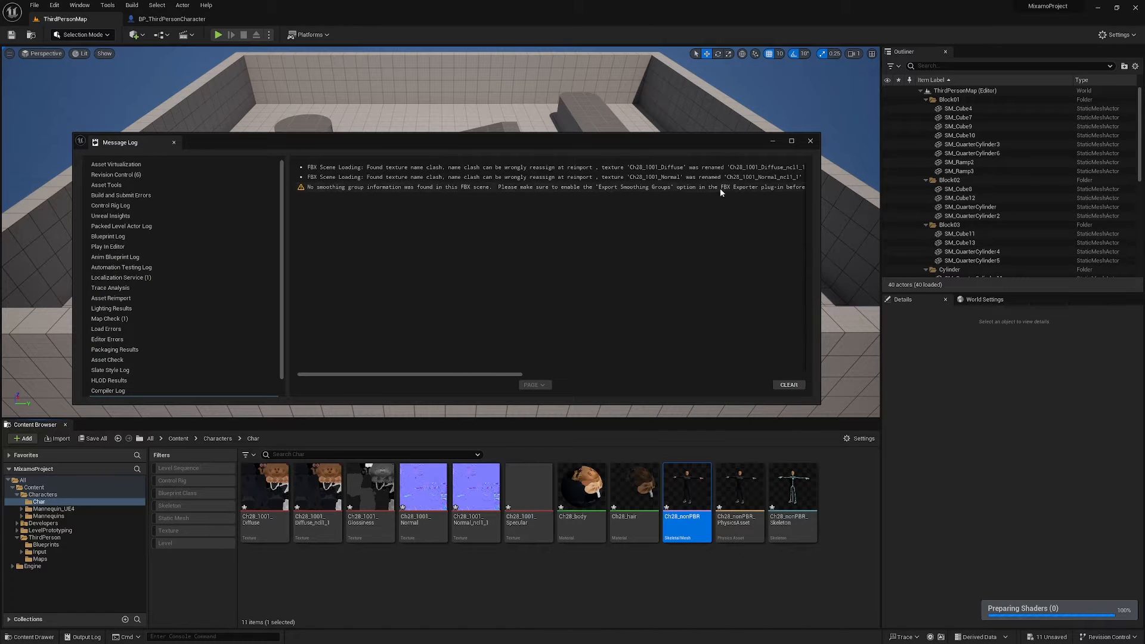
left_click(810, 141)
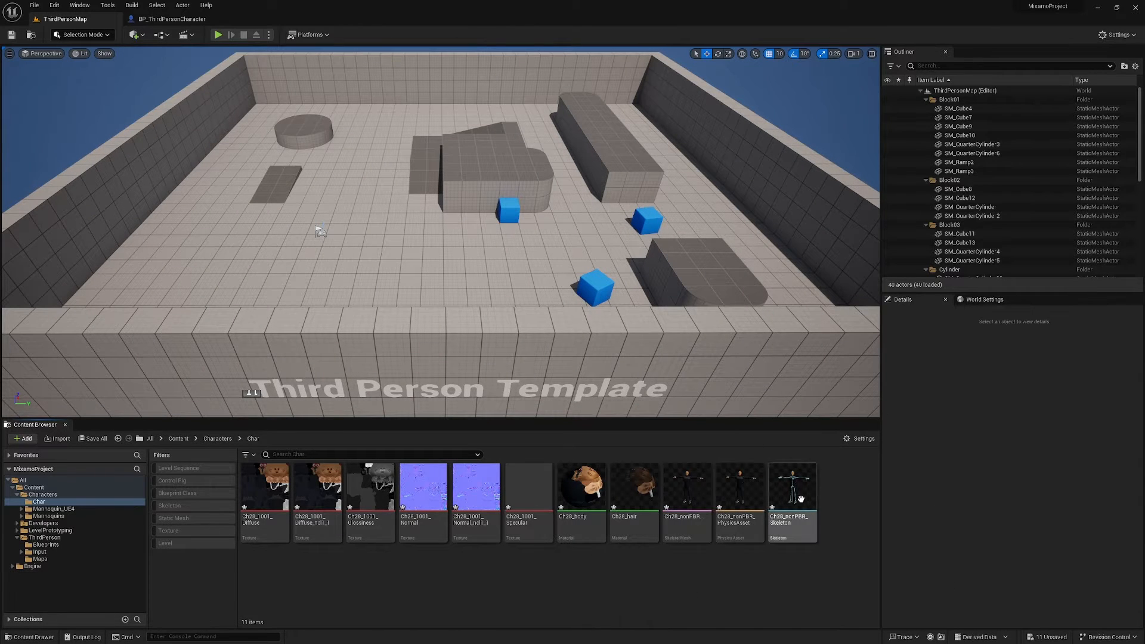
Step: Open the Ch28_nonPBR skeletal mesh and examine the imported character
double_click(686, 499)
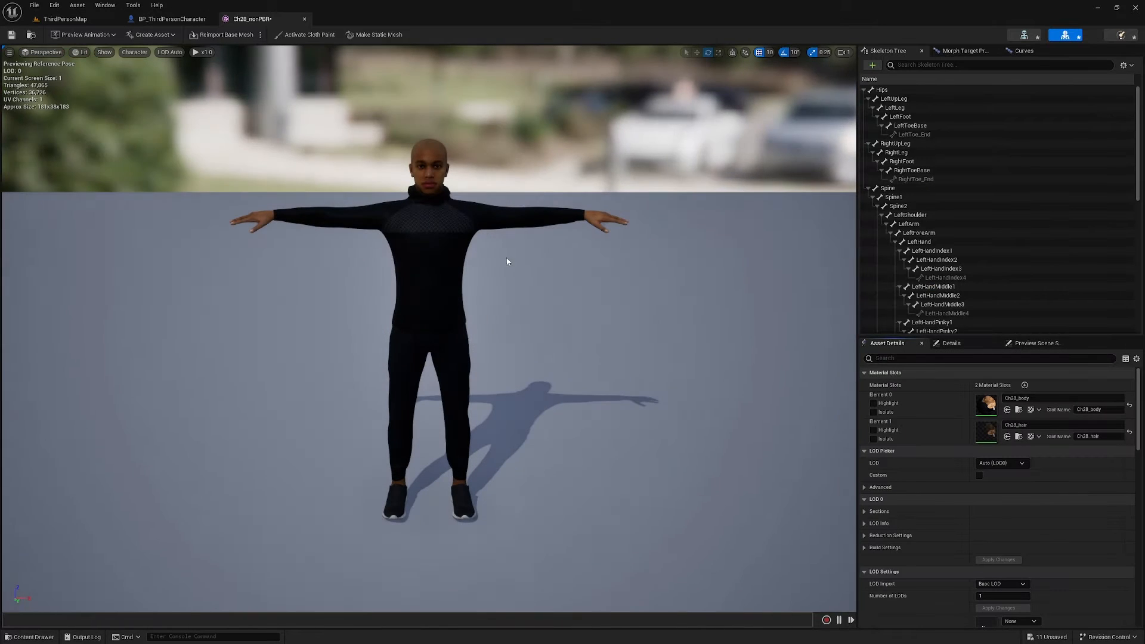
key("alt+space")
left_click(398, 332)
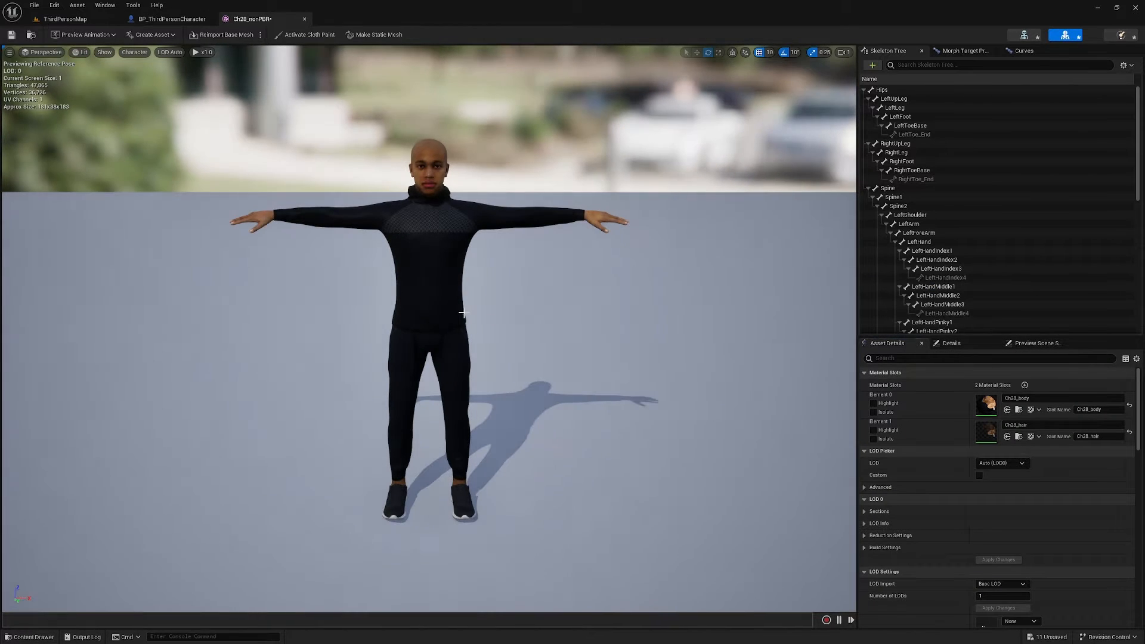
left_click_drag(441, 312, 484, 316, "alt")
Step: Return to the ThirdPersonMap level and create a folder named Animations inside the Char folder
left_click(94, 20)
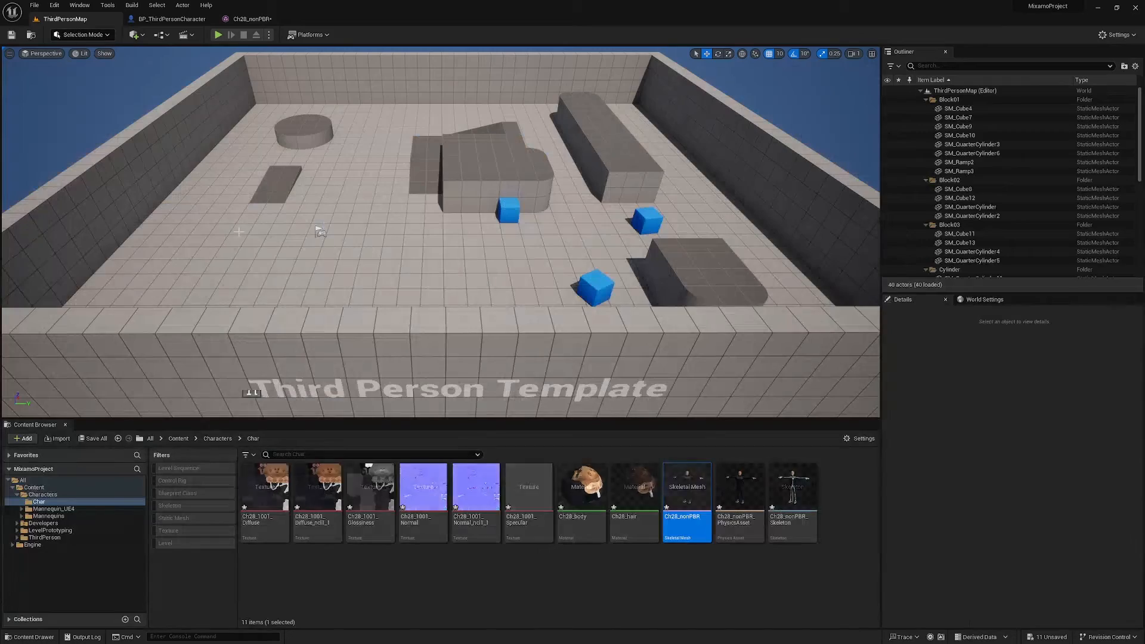
left_click(43, 496)
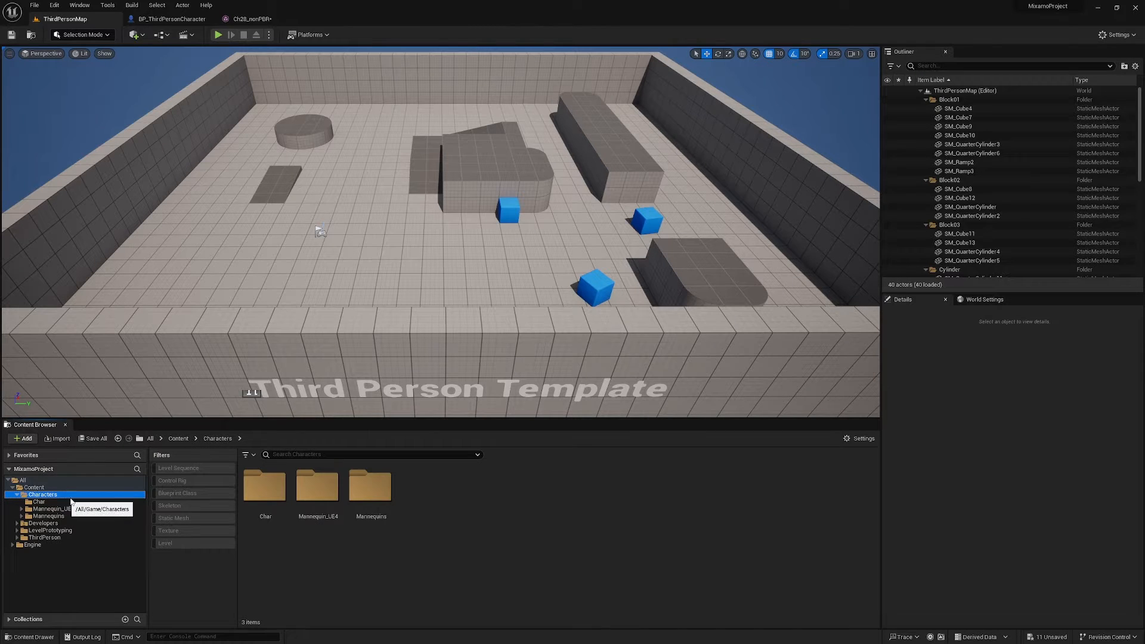
double_click(264, 487)
right_click(311, 587)
left_click(346, 303)
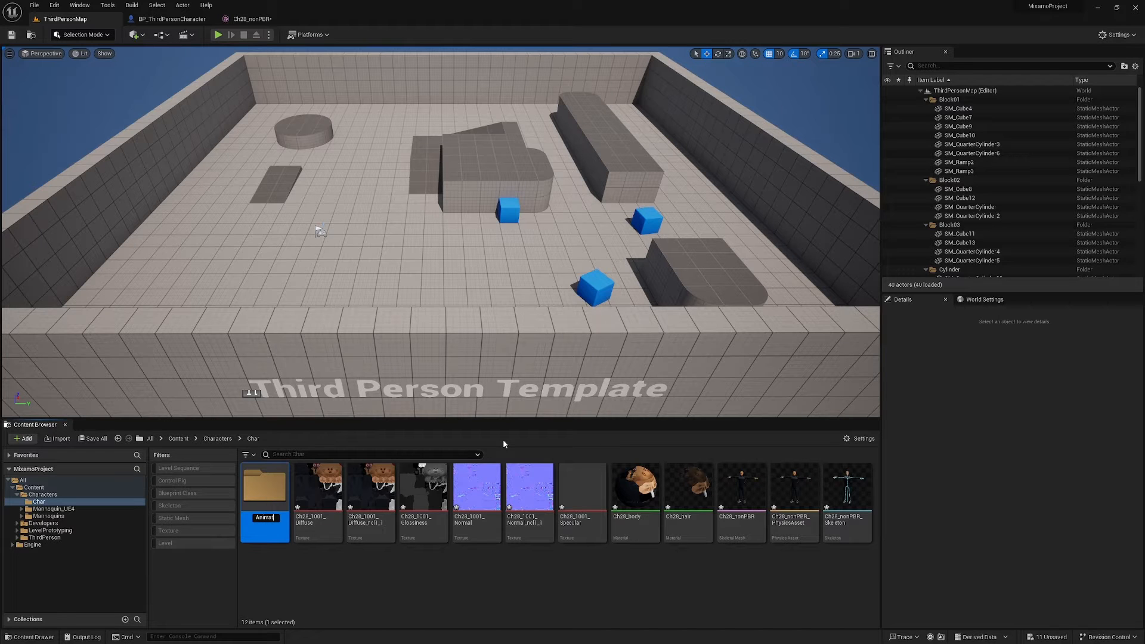
type("Animations")
key("Return")
Step: Choose the Falling Idle, Fast Run, Idle, Jump, Landing and Walking files for import into the Animations folder
double_click(285, 504)
right_click(292, 505)
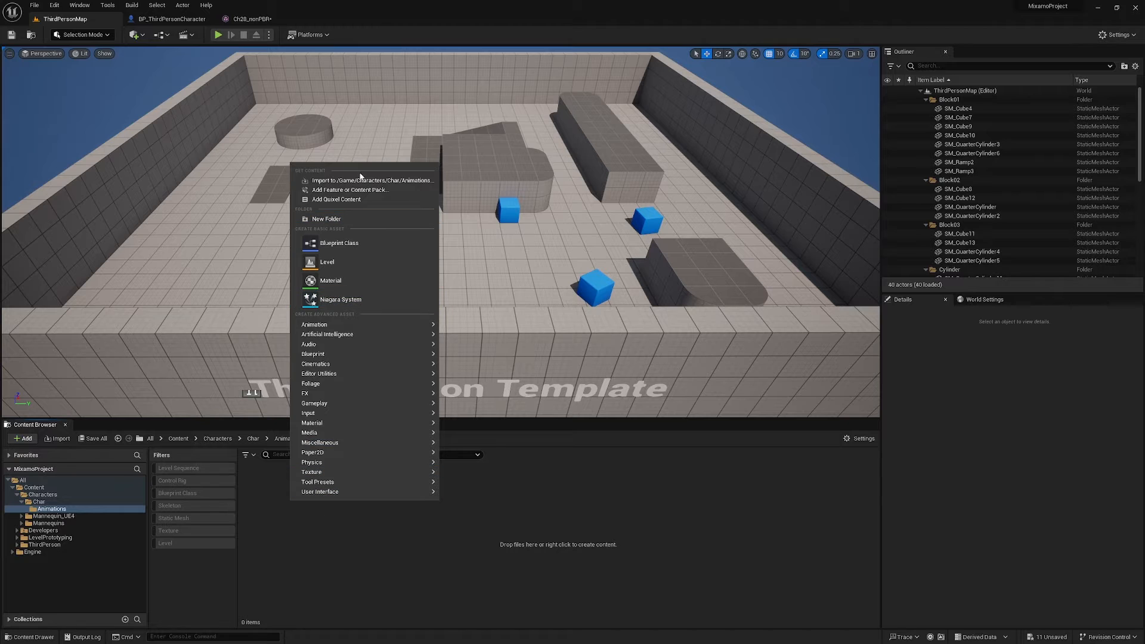
left_click(360, 180)
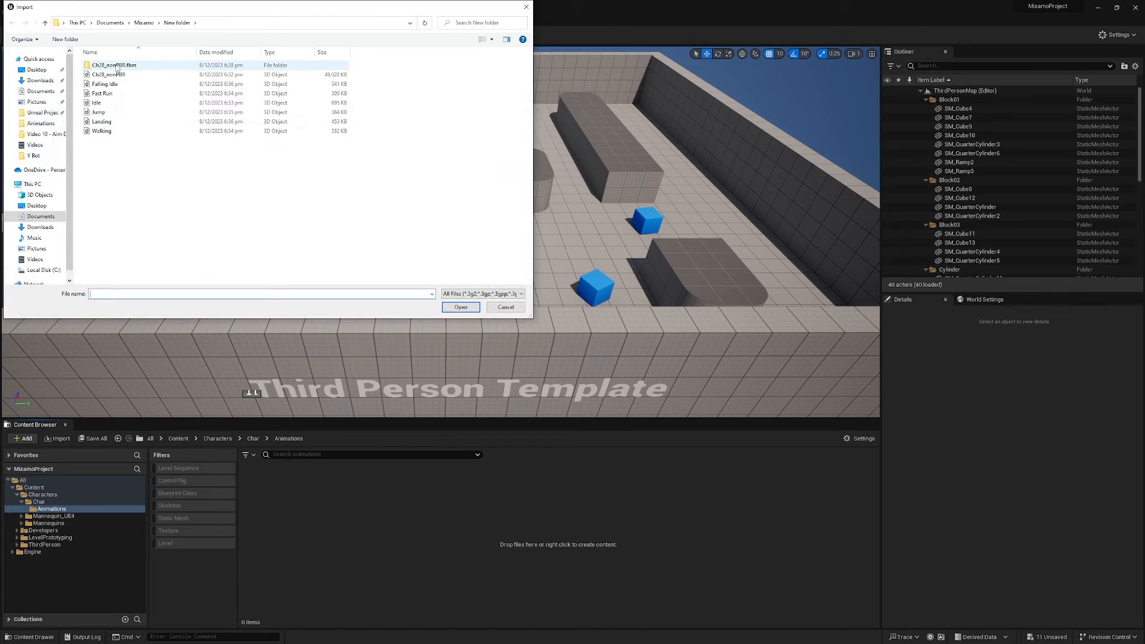
left_click(107, 85)
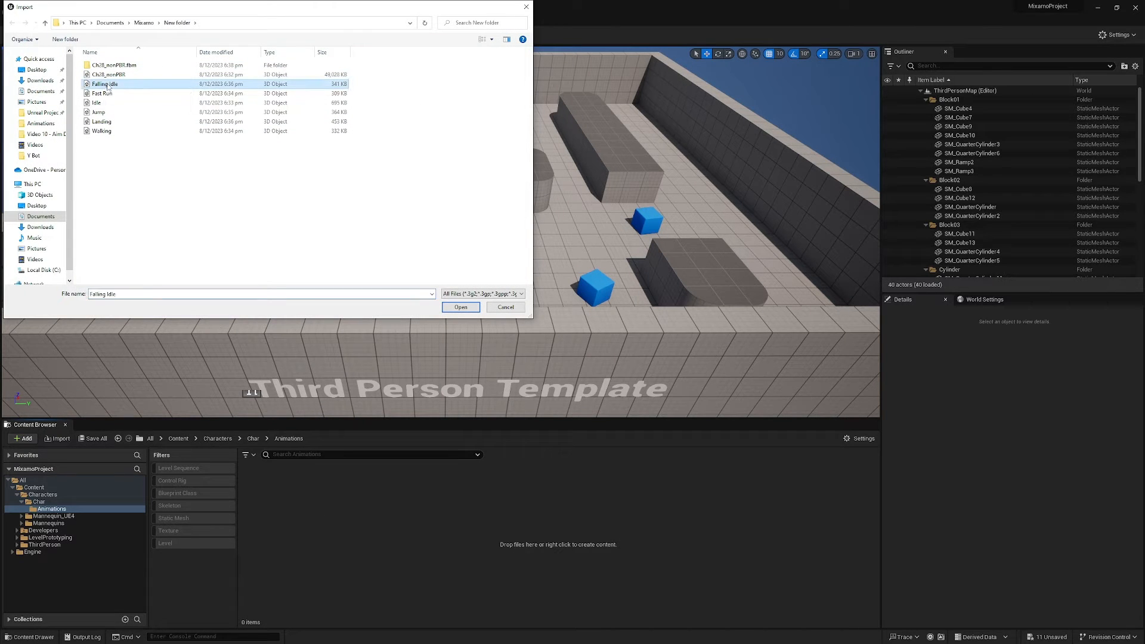
left_click(103, 132, "shift")
left_click(460, 307)
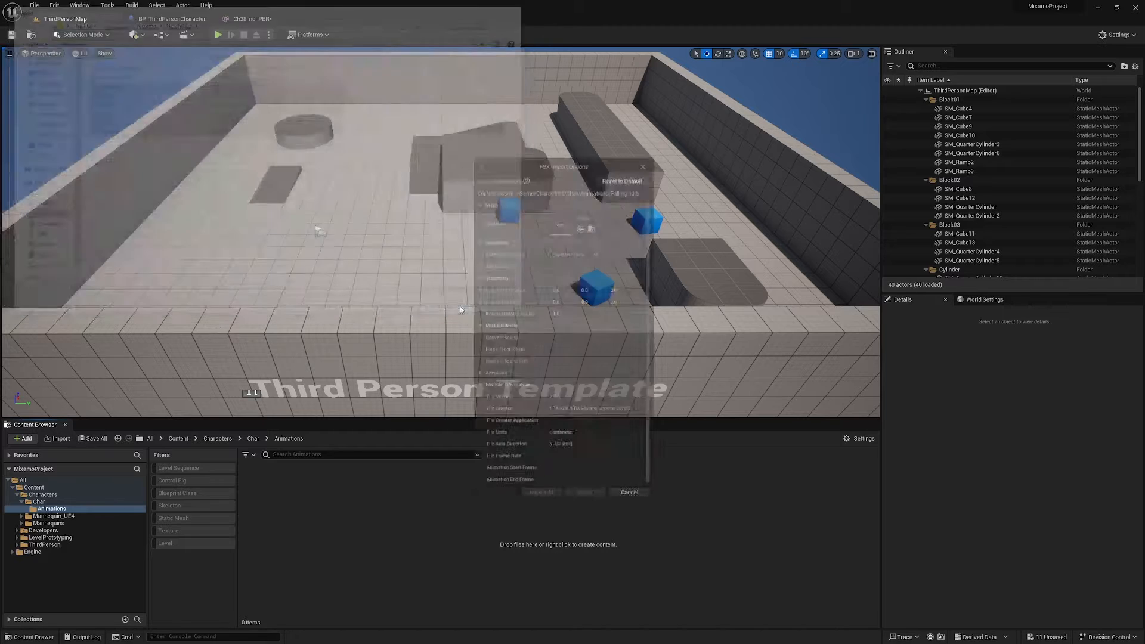
Step: Assign Ch28_nonPBR_Skeleton as the skeleton in the FBX import options for the animations
left_click(588, 218)
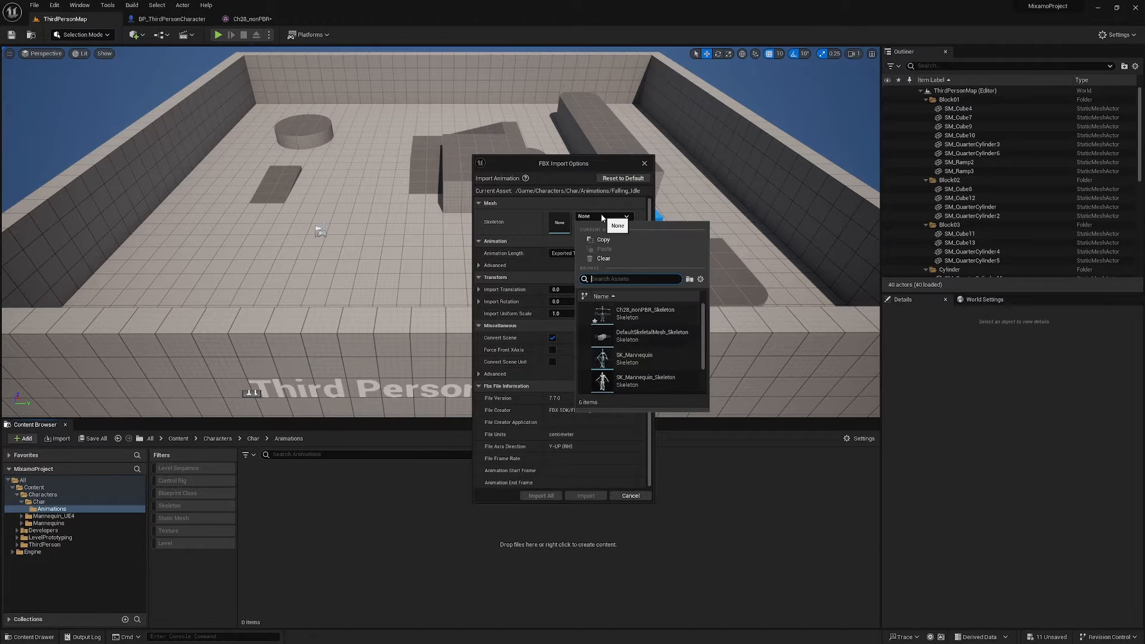
scroll(675, 352, "down", 2)
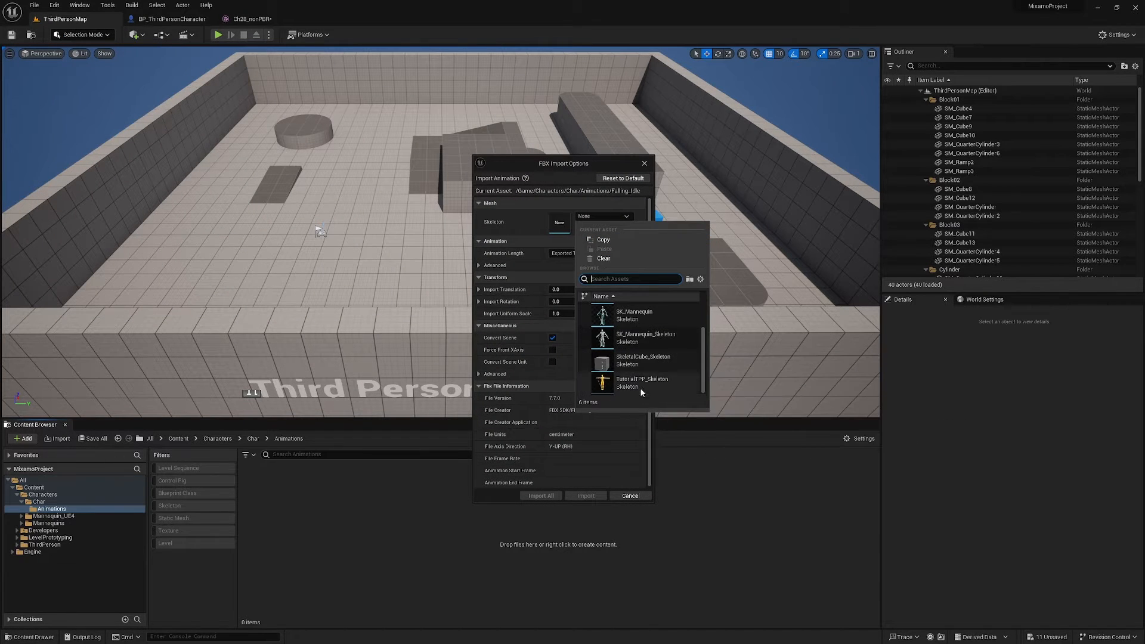
scroll(644, 387, "up", 2)
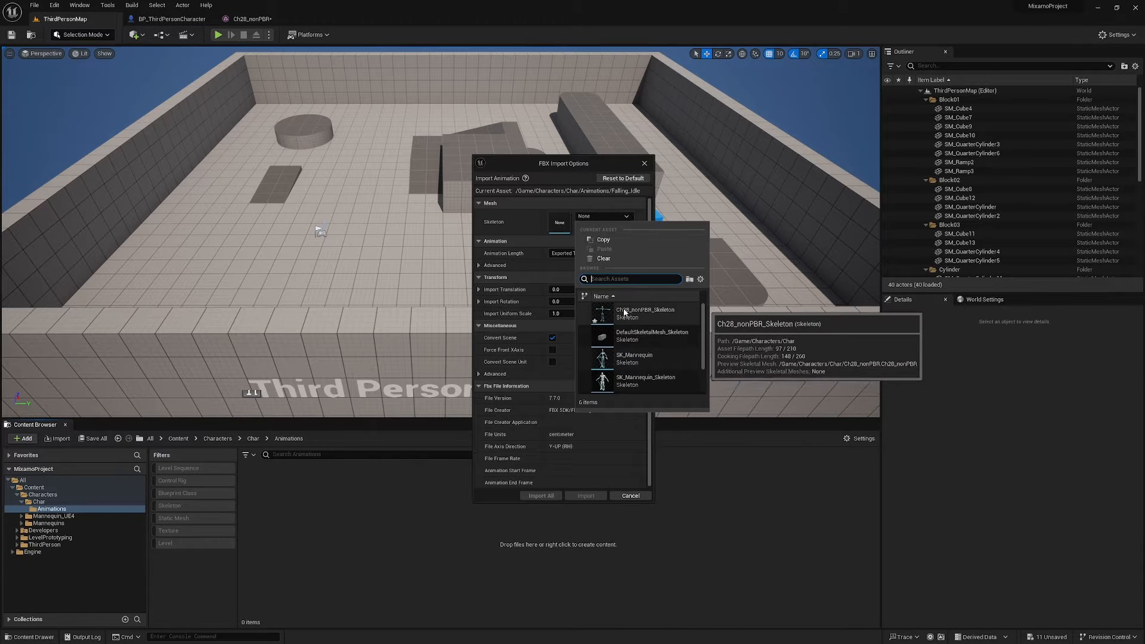
left_click(642, 312)
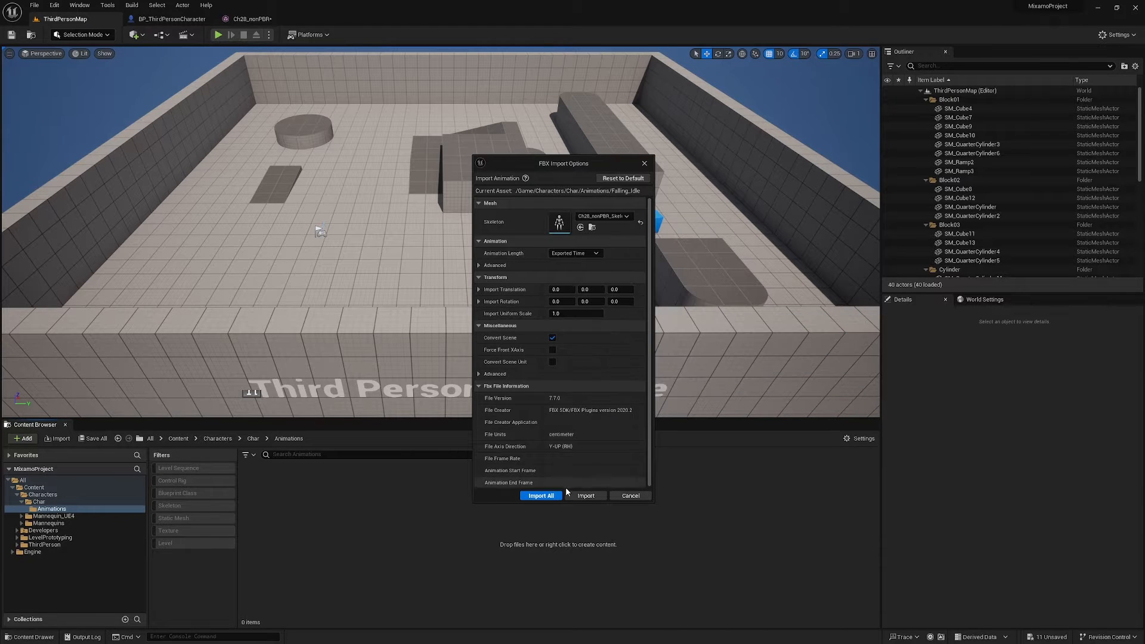
Step: Import all the chosen animations into the Animations folder and open the Jump animation sequence
left_click(541, 495)
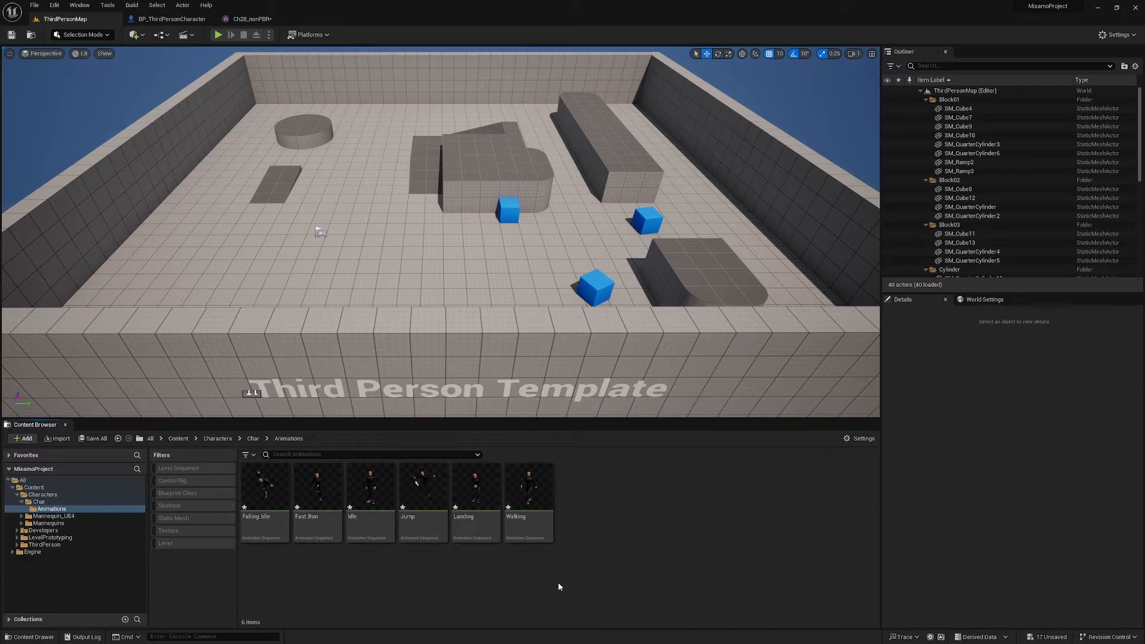
double_click(423, 489)
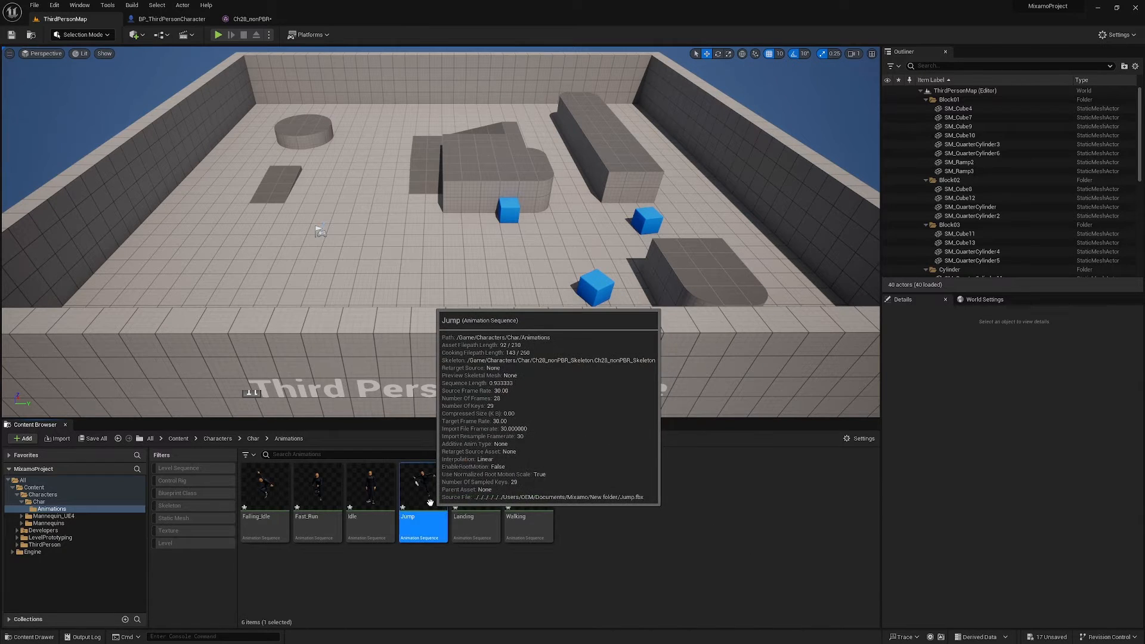
Step: Trim the Jump animation by removing frame 5 to frame 29, and save it
left_click(418, 394)
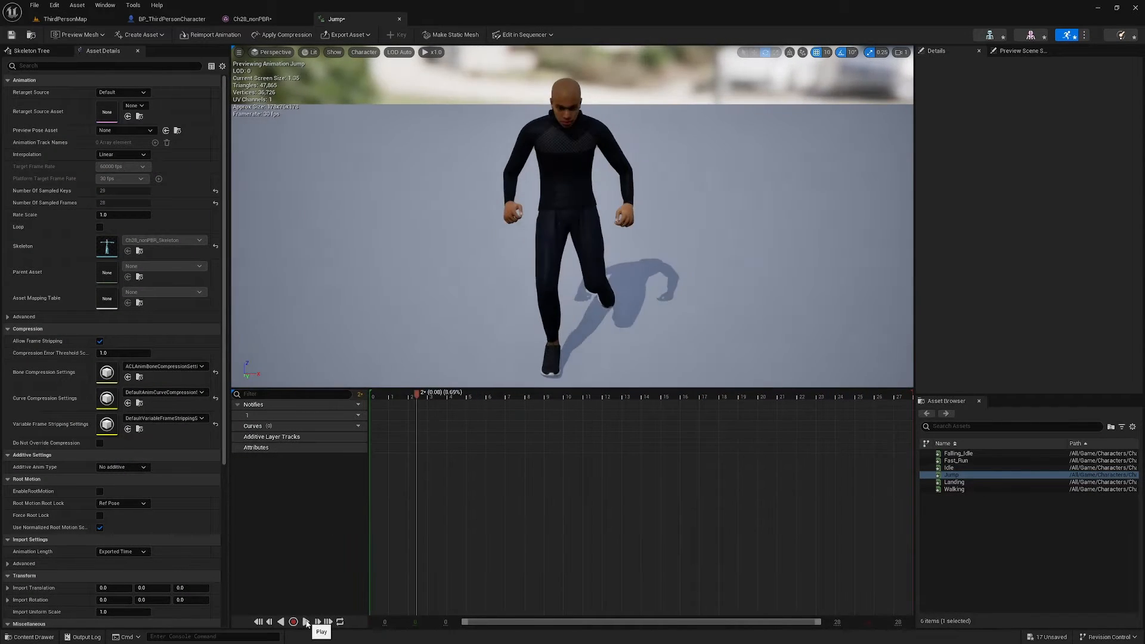
left_click_drag(417, 398, 467, 423)
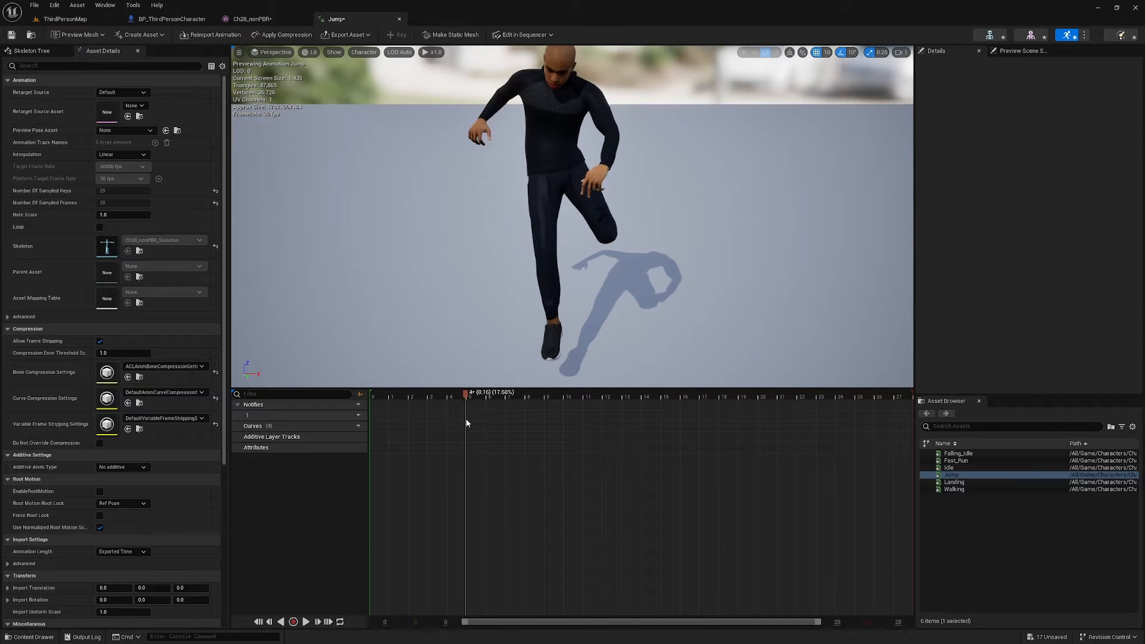
right_click(466, 399)
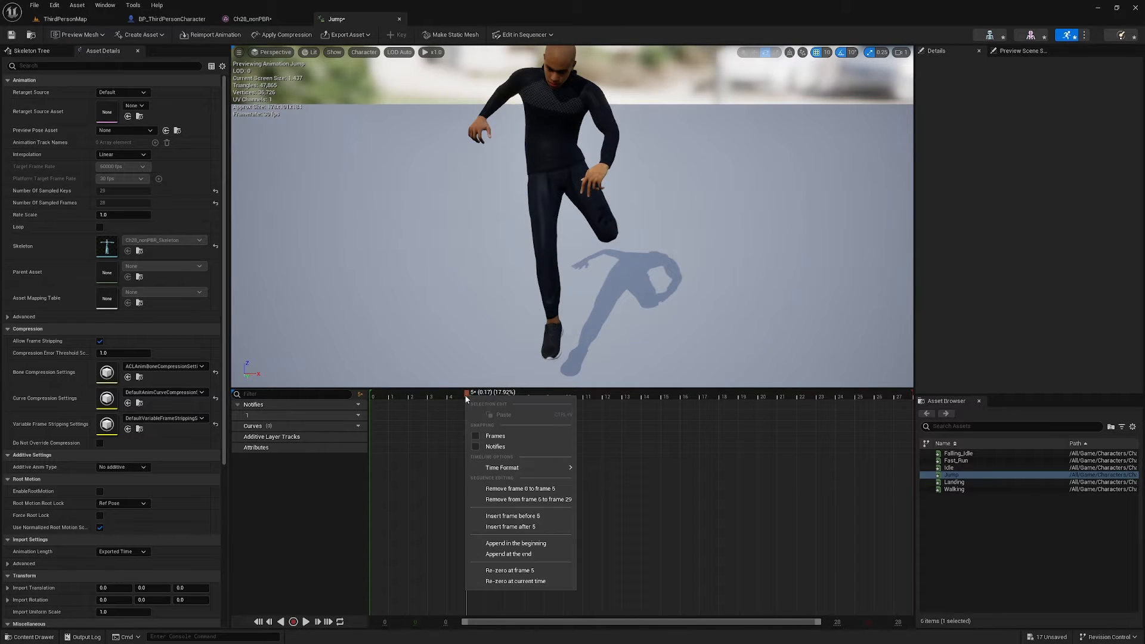
left_click(556, 502)
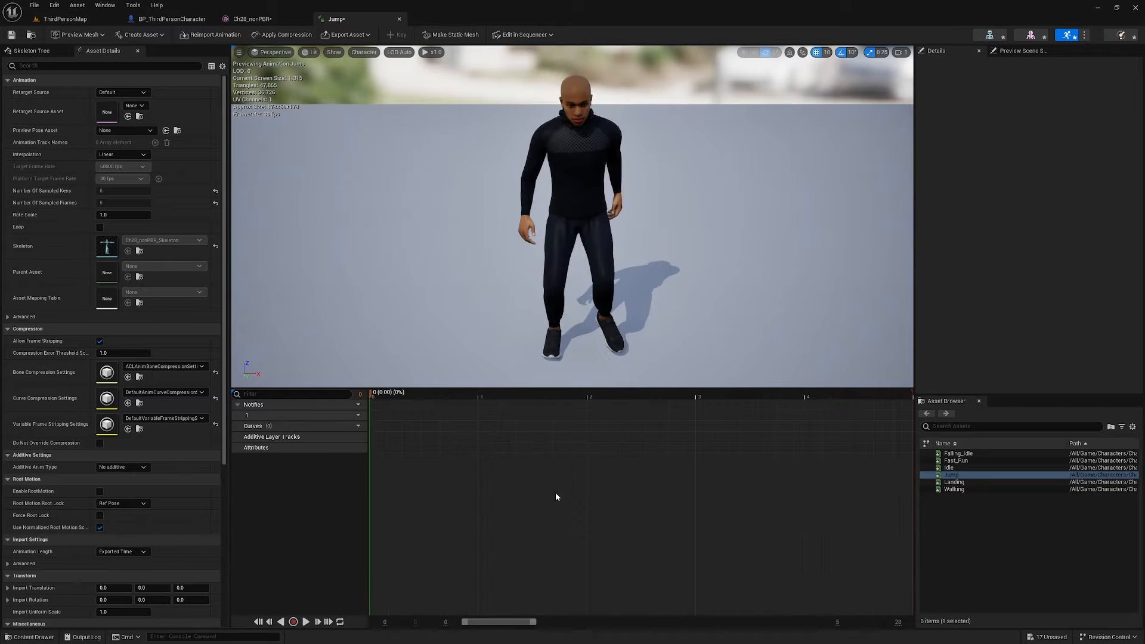
left_click_drag(389, 398, 374, 450)
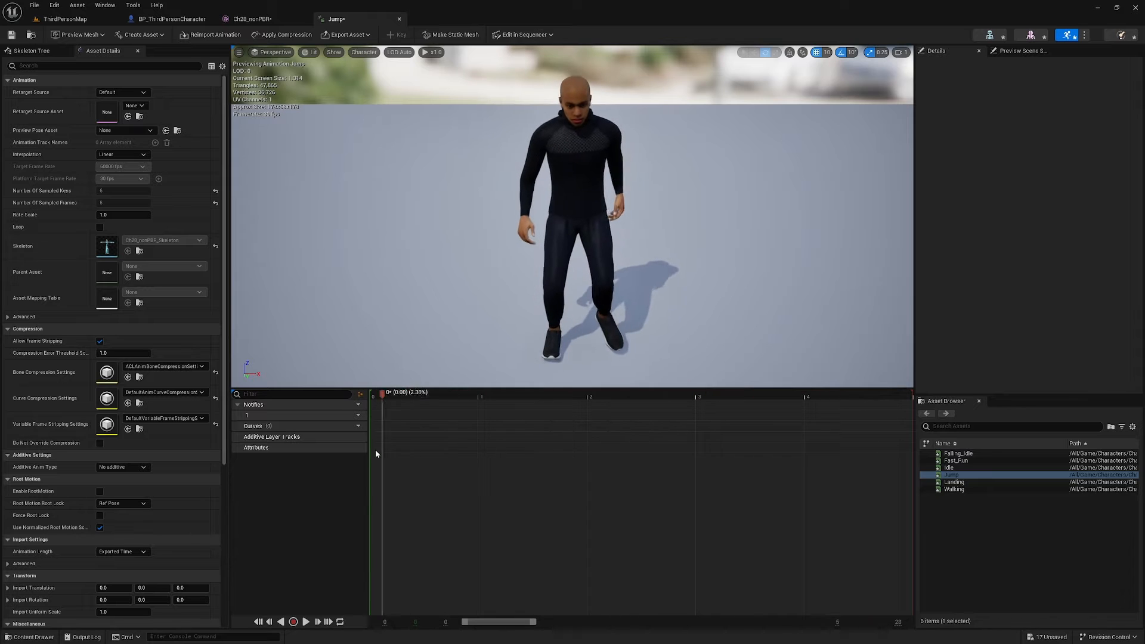
Step: Open the Landing animation from the Animations folder and remove frame 0 to frame 13 from its start
left_click(63, 20)
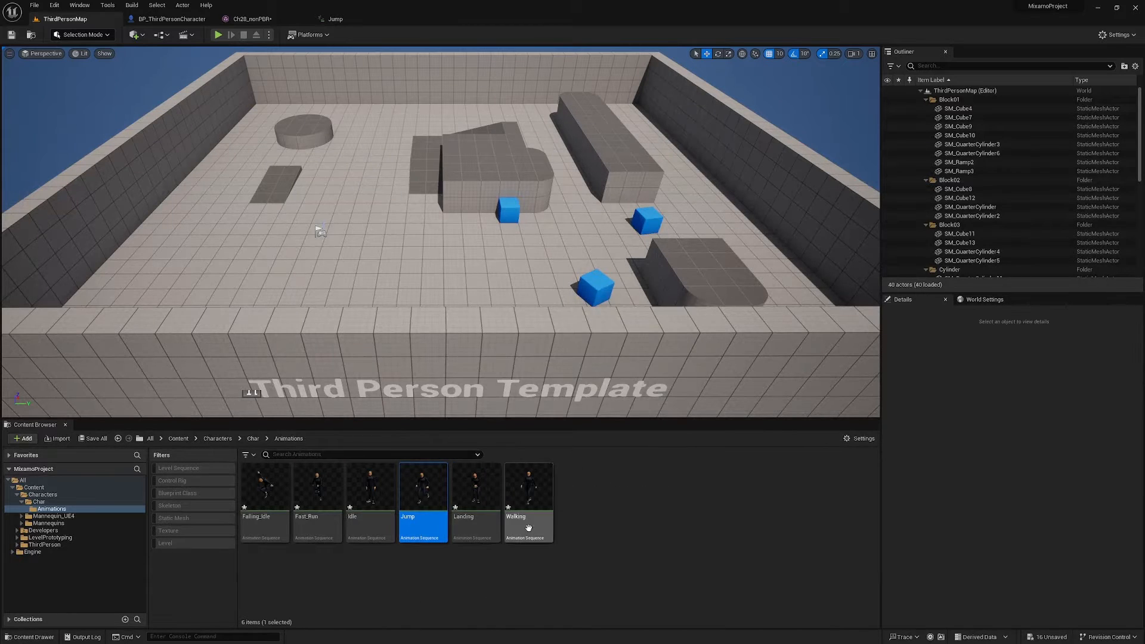
double_click(473, 498)
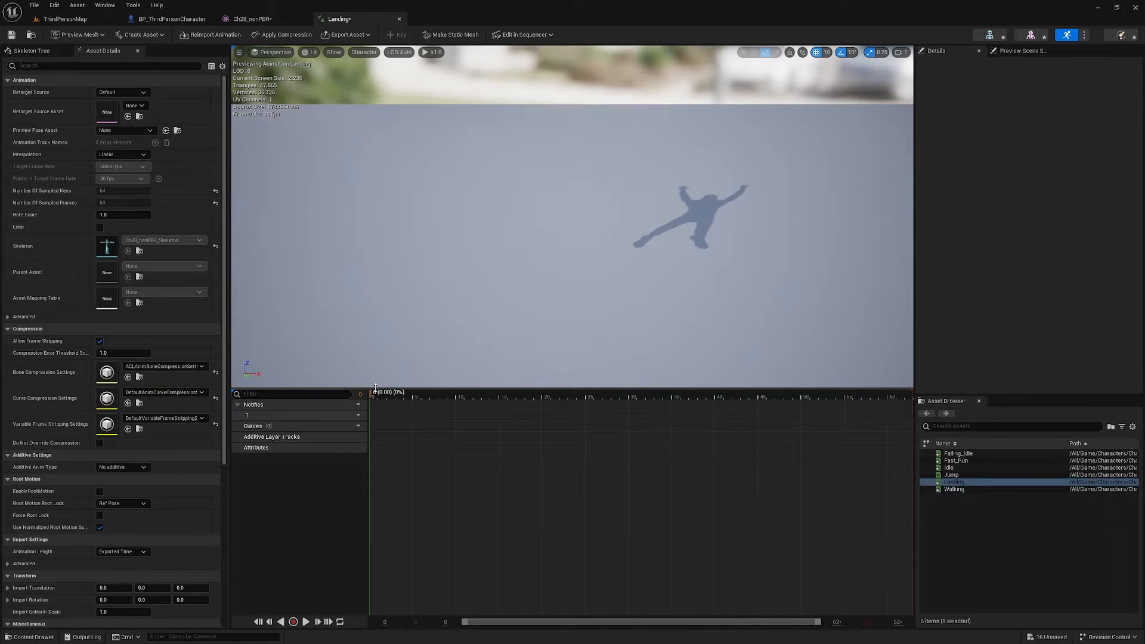
left_click_drag(371, 396, 514, 414)
left_click_drag(459, 409, 488, 402)
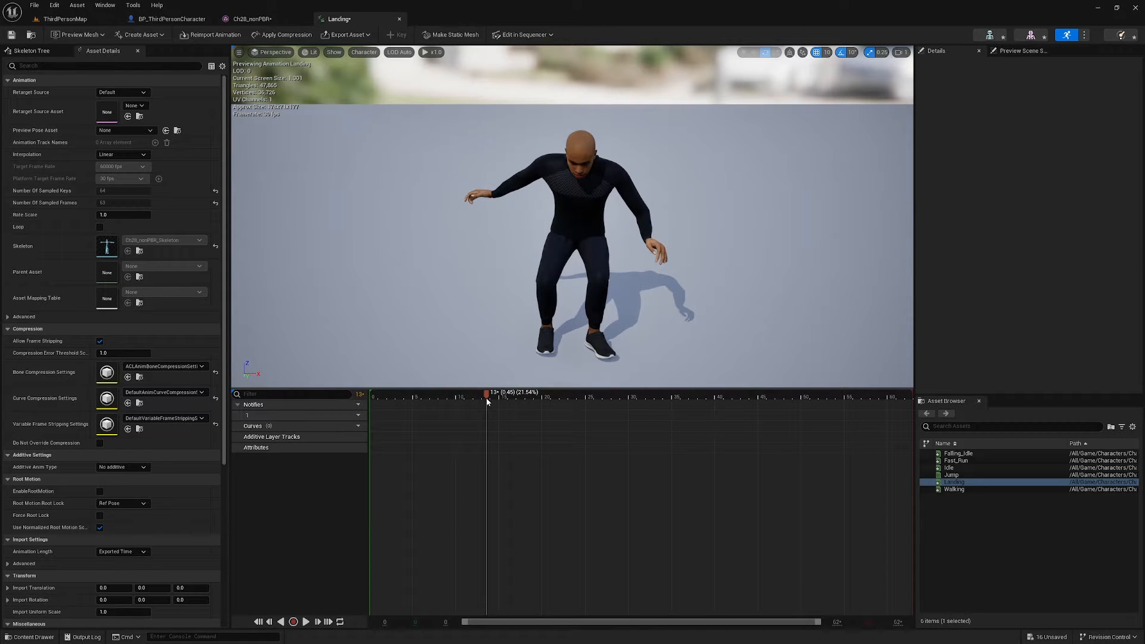
right_click(487, 397)
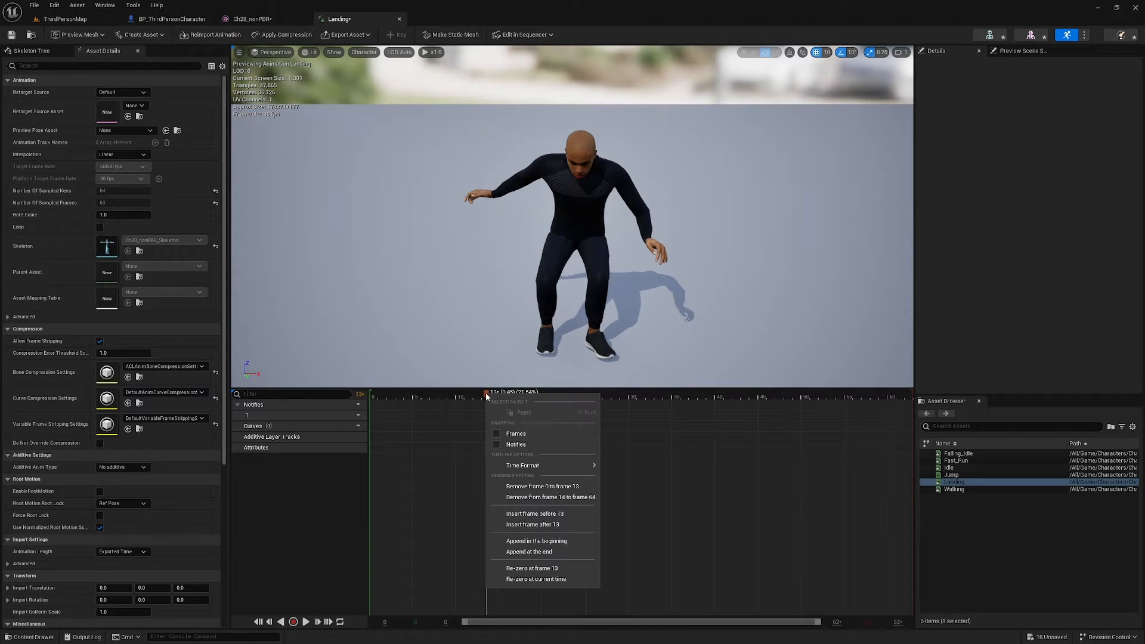
left_click(567, 488)
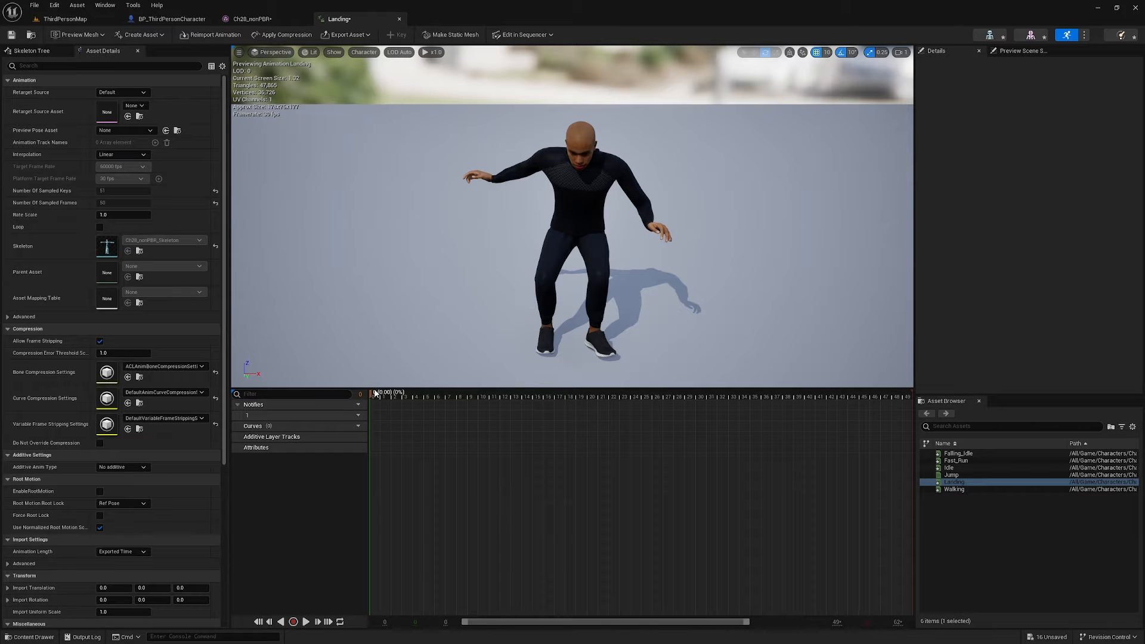
Step: Remove frame 22 to frame 51 from the end of the Landing animation, then preview and save it
left_click_drag(372, 396, 599, 394)
right_click(599, 395)
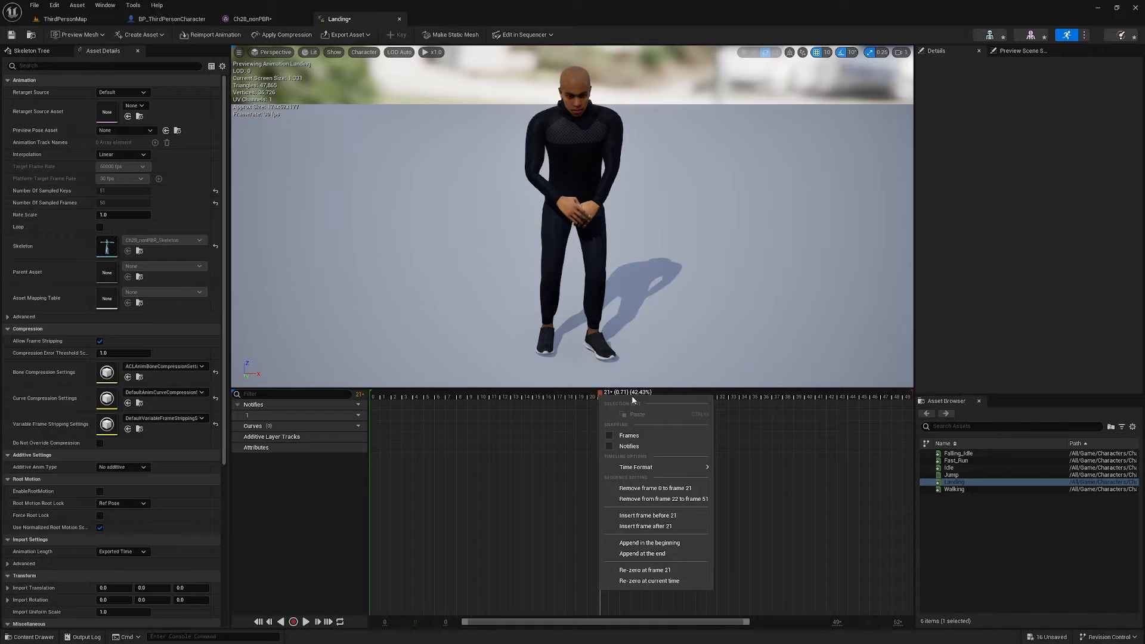
left_click(686, 499)
left_click(306, 622)
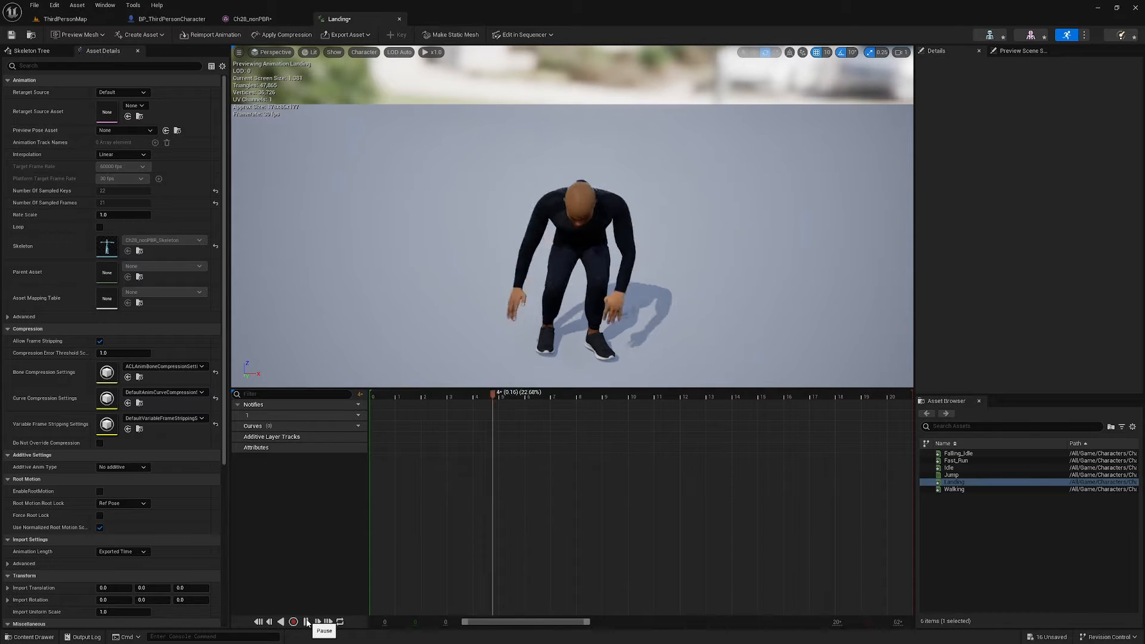
left_click(306, 622)
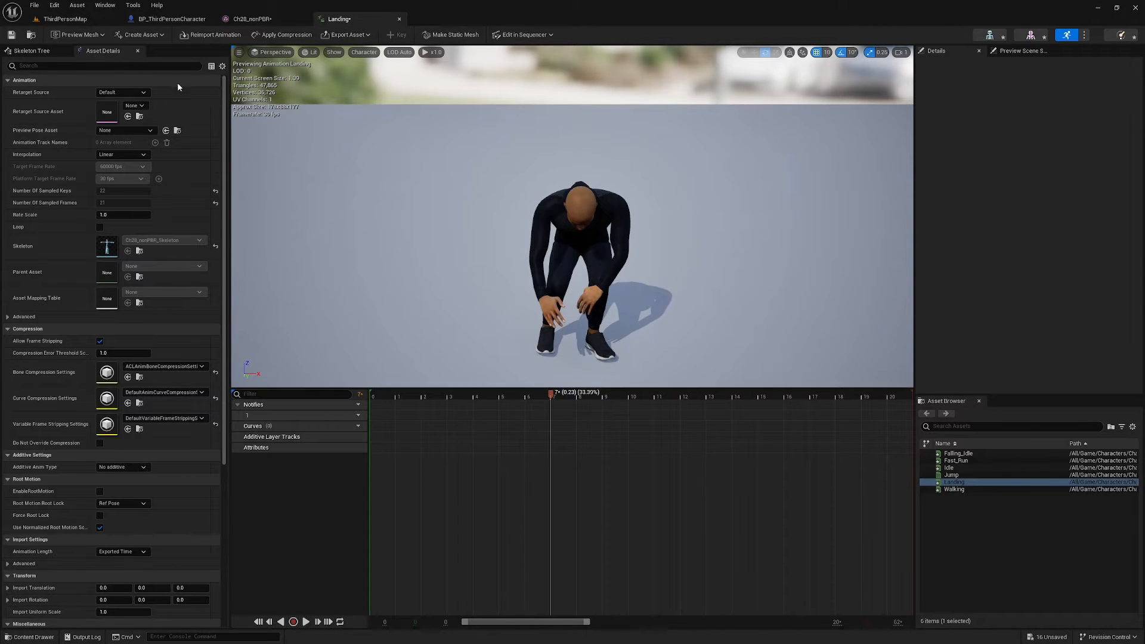
left_click(11, 35)
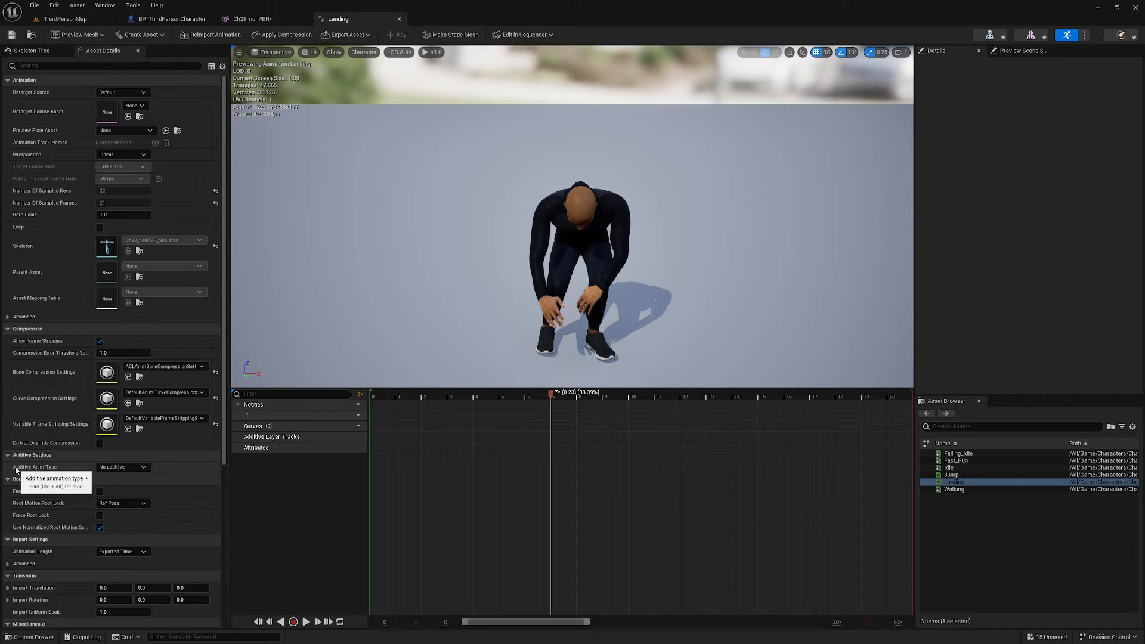
Step: Make Landing additive in Local Space with base pose type Selected animation scaled and Walking as base pose animation, and save it
left_click(119, 468)
left_click(113, 485)
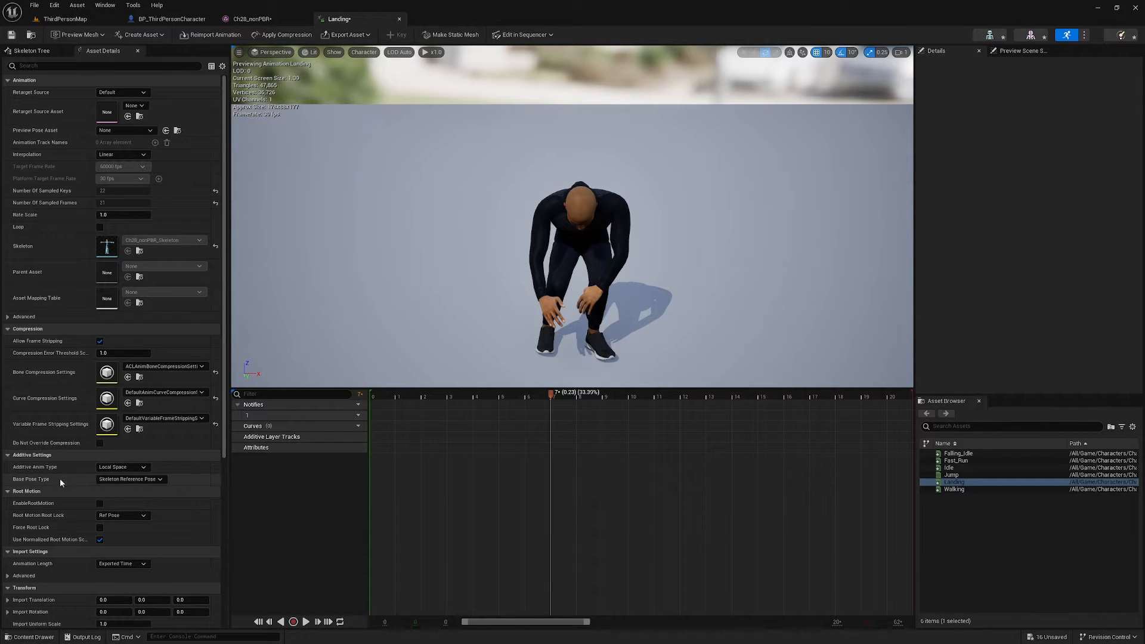
left_click(134, 479)
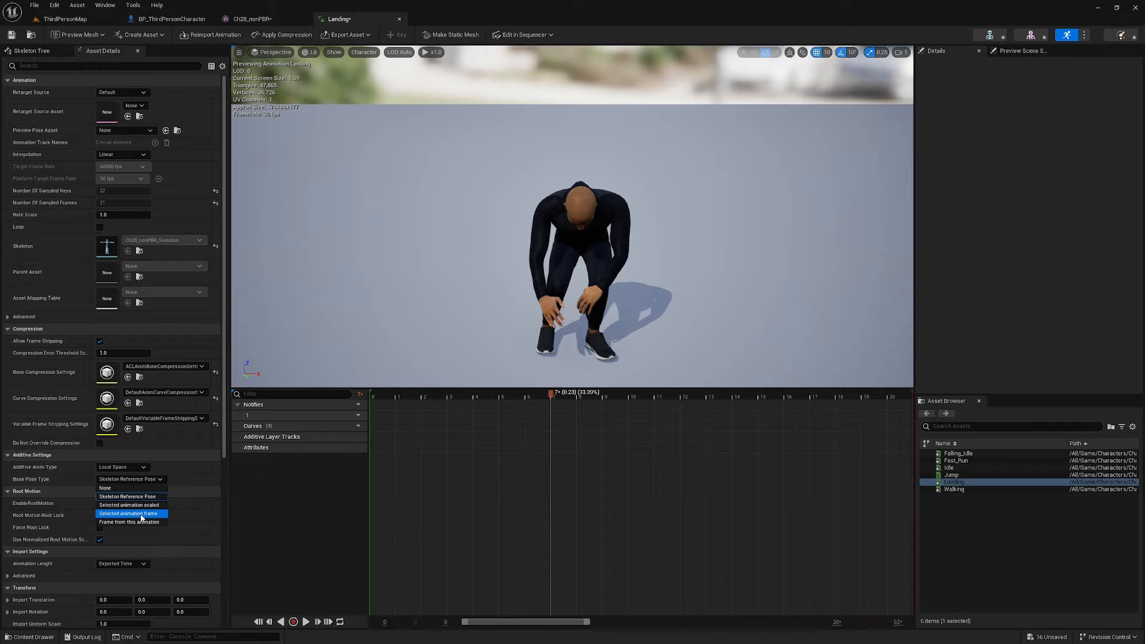
left_click(151, 506)
left_click(161, 493)
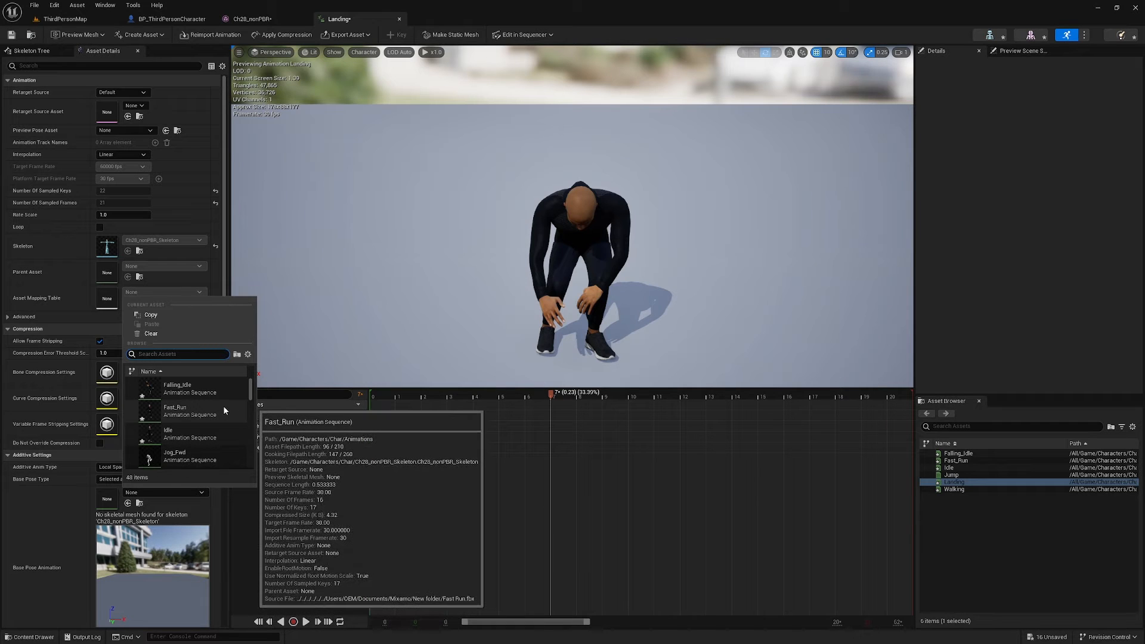
scroll(220, 407, "down", 3)
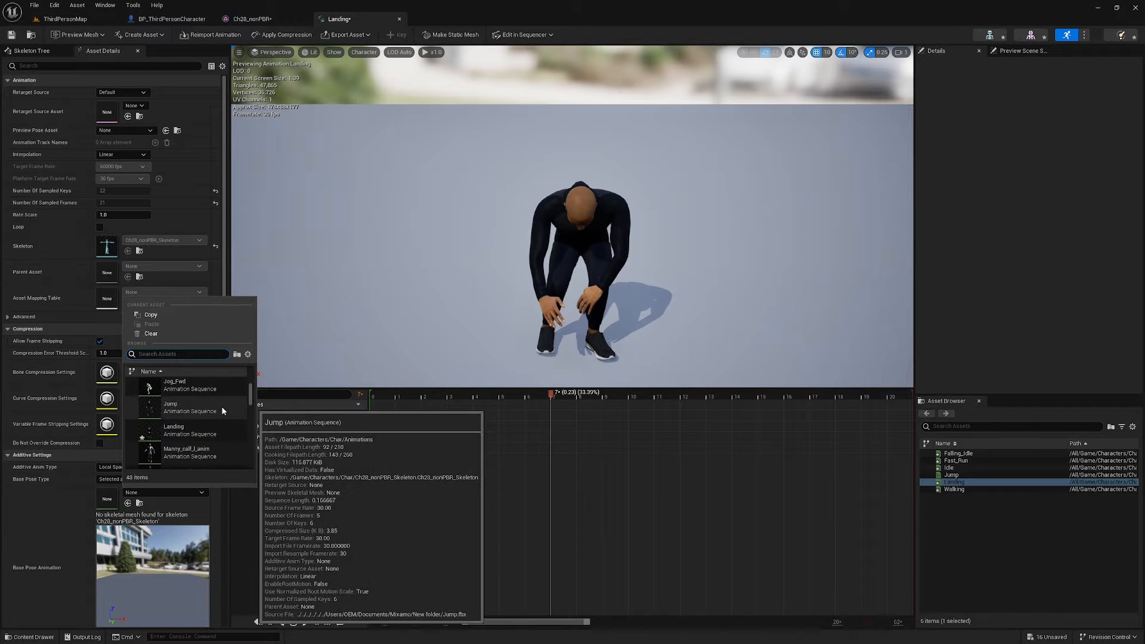
left_click_drag(251, 399, 252, 466)
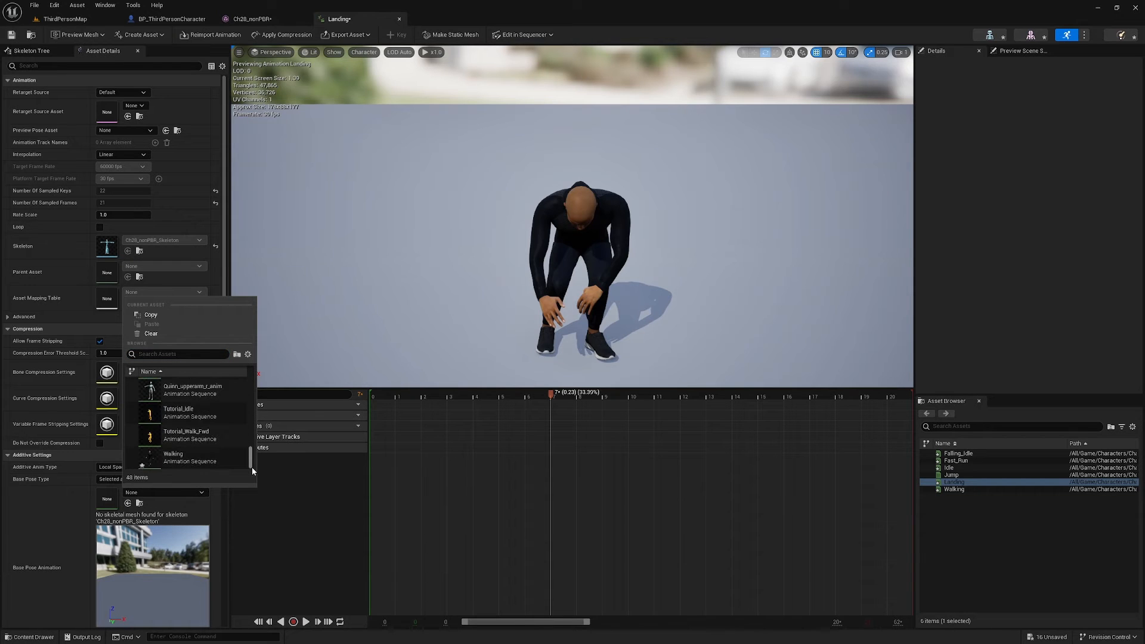
left_click(180, 462)
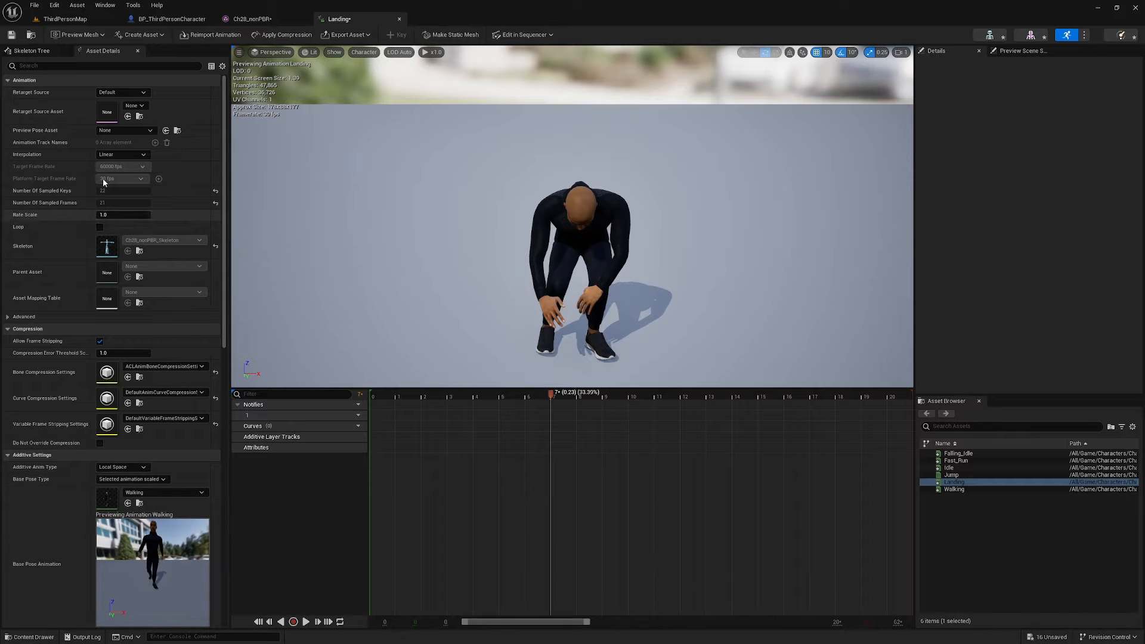
left_click(10, 35)
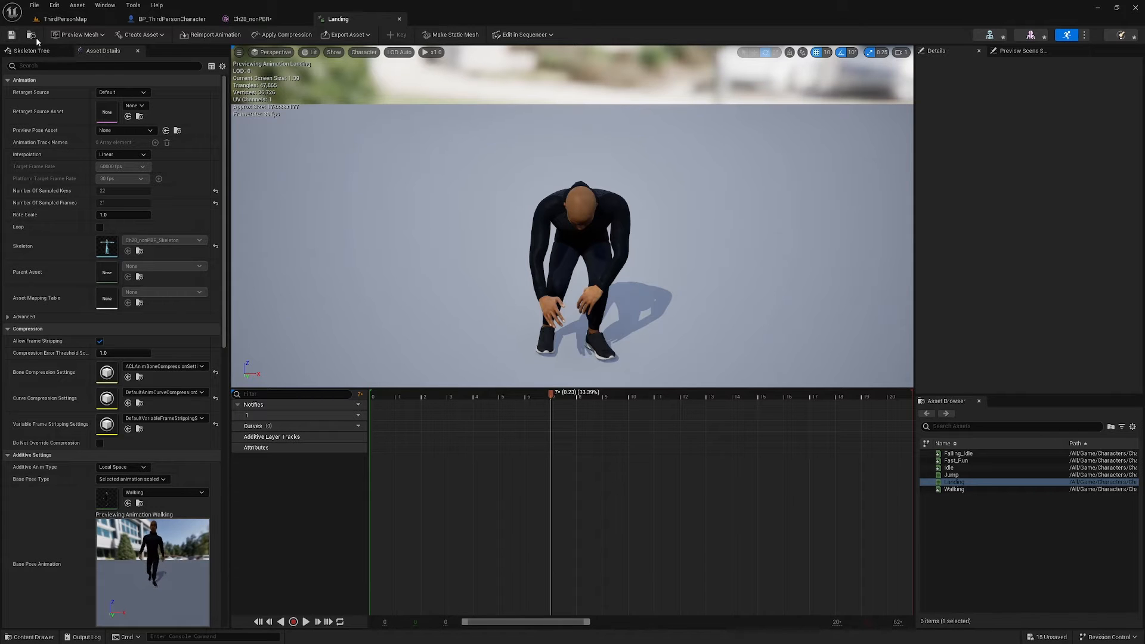
Step: Preview the Falling_Idle animation and close the Landing, Falling_Idle and Ch28_nonPBR editors to return to the ThirdPersonMap level
left_click(399, 18)
left_click(78, 21)
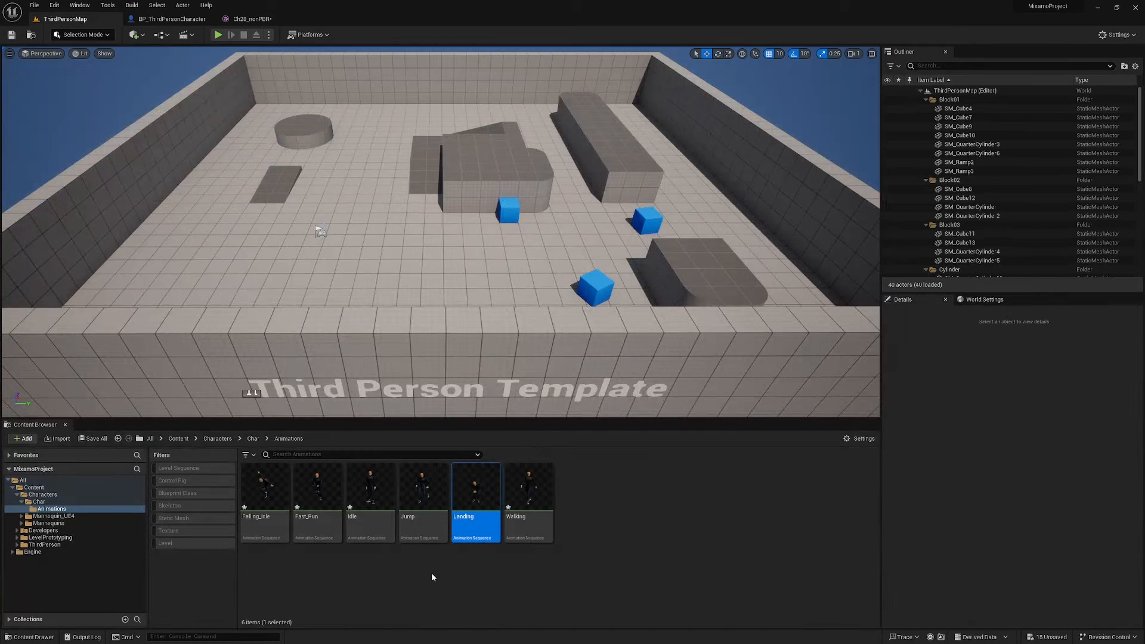
double_click(264, 492)
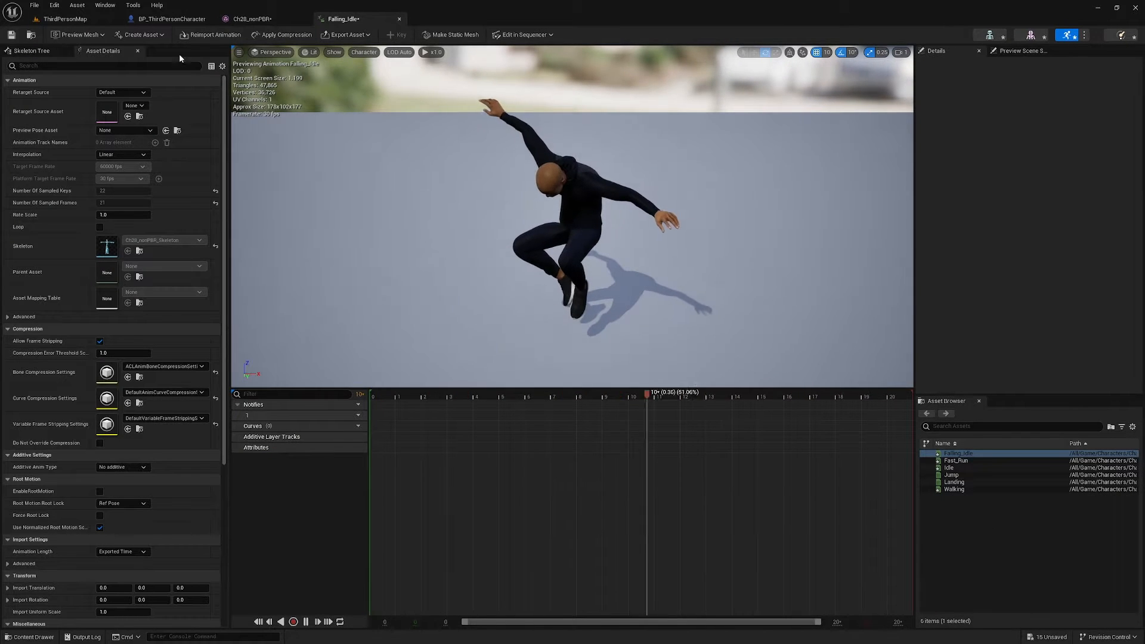
left_click(400, 20)
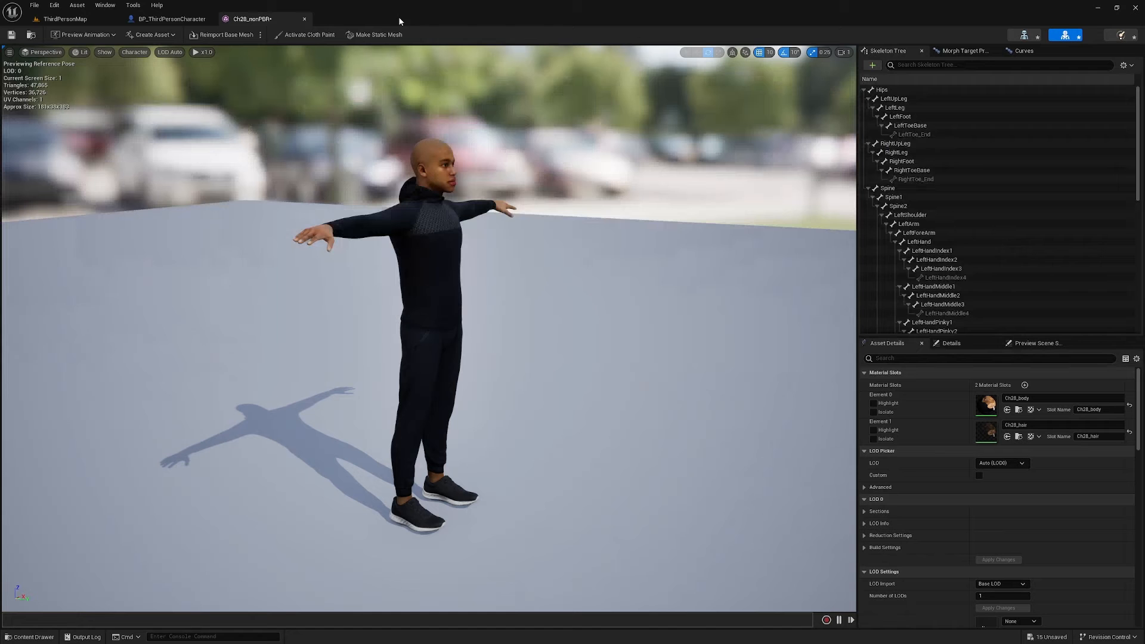
left_click(305, 20)
left_click(77, 19)
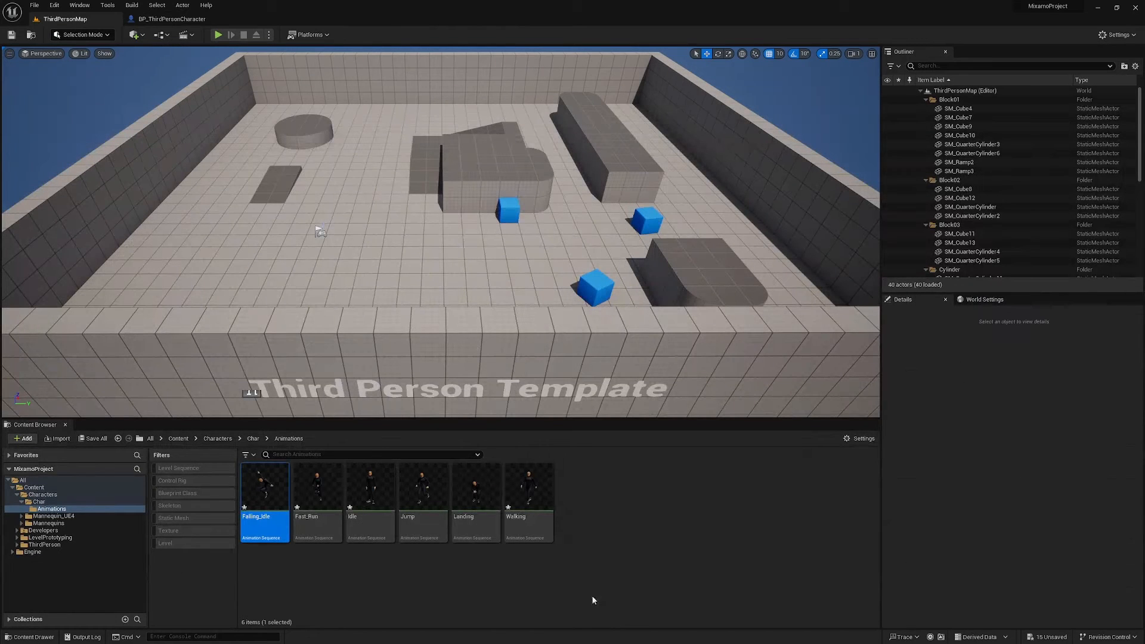
Step: Create an Animation Blueprint named ABP_Char for Ch28_nonPBR_Skeleton in the Animations folder
left_click(376, 561)
right_click(613, 510)
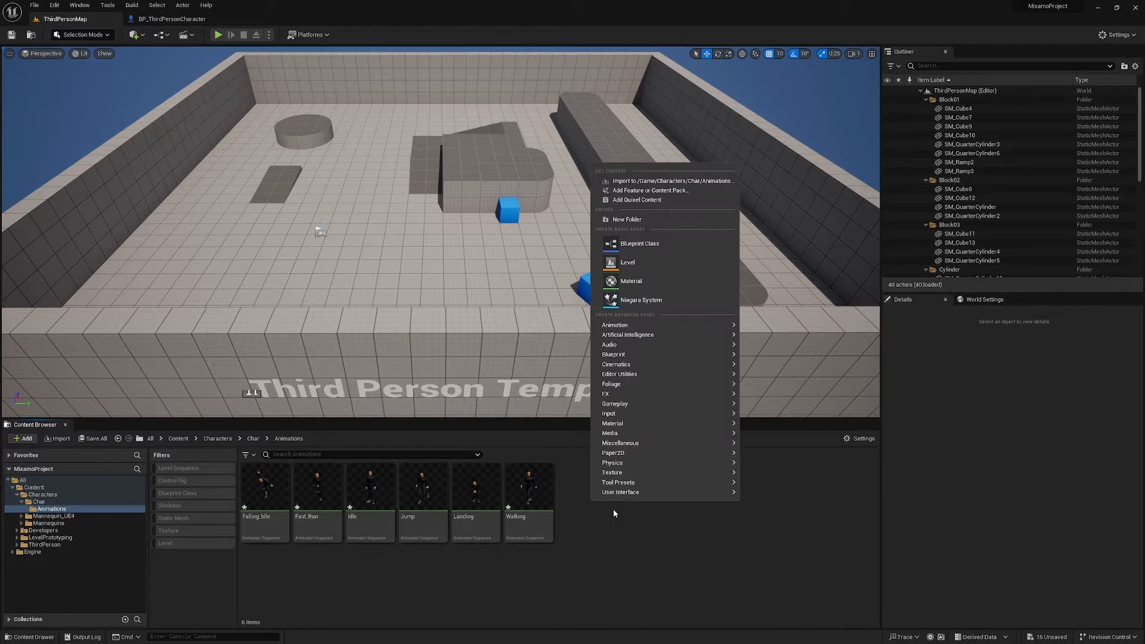
mouse_move(636, 327)
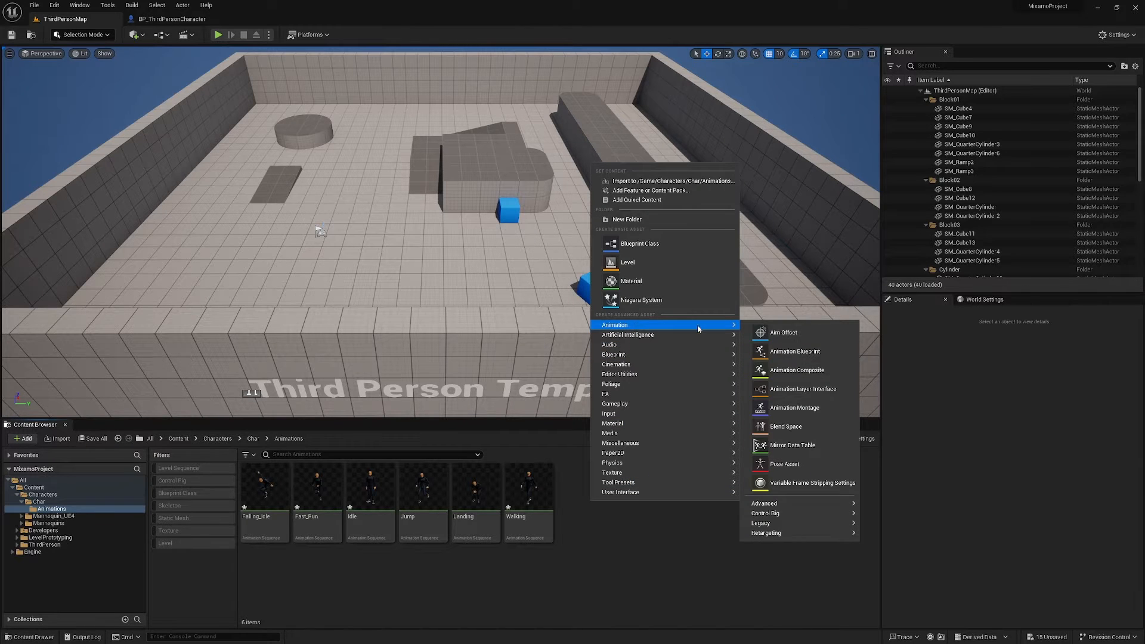
left_click(786, 353)
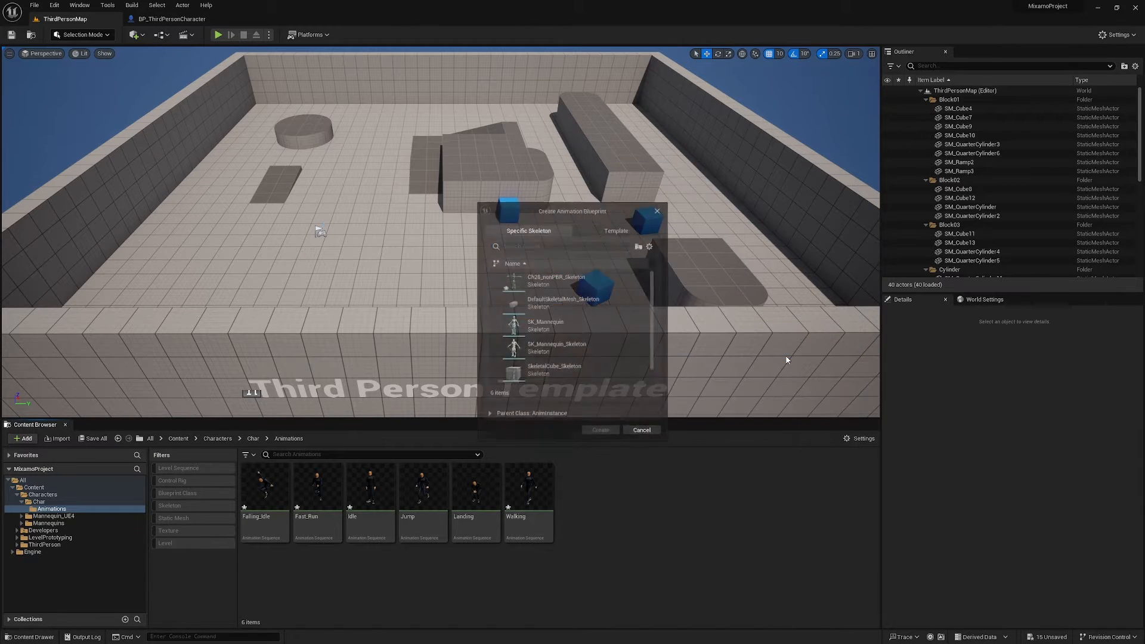
left_click(553, 280)
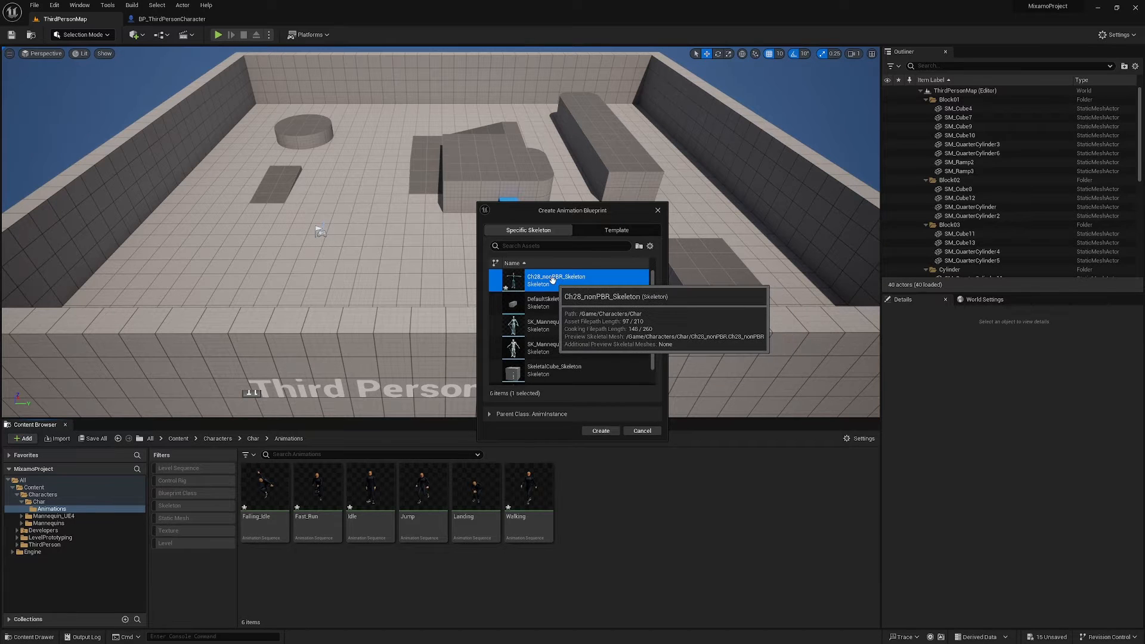
left_click(600, 431)
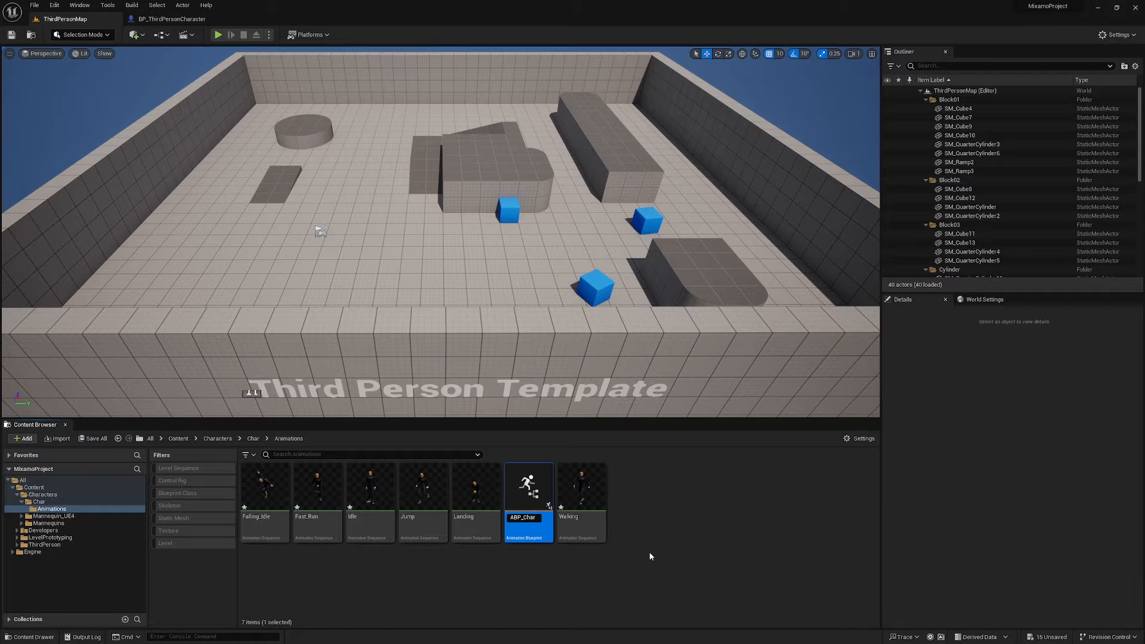
key("Return")
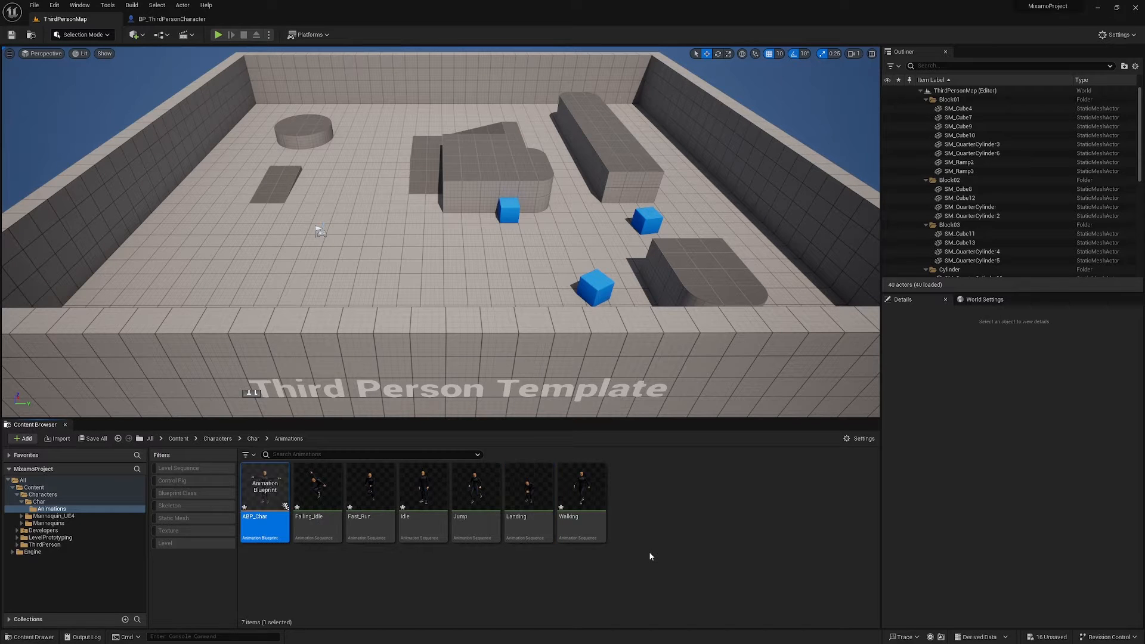
Step: Open ABP_Char and add an Event Blueprint Begin Play node to its Event Graph
double_click(266, 494)
left_click(317, 53)
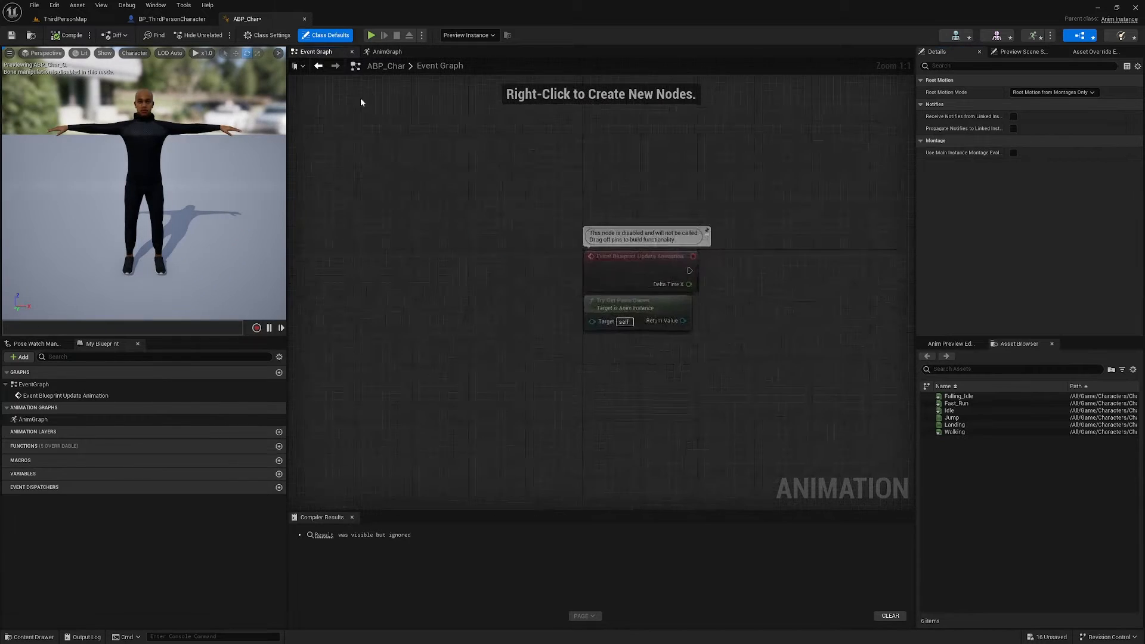
right_click_drag(776, 210, 639, 287)
right_click(440, 162)
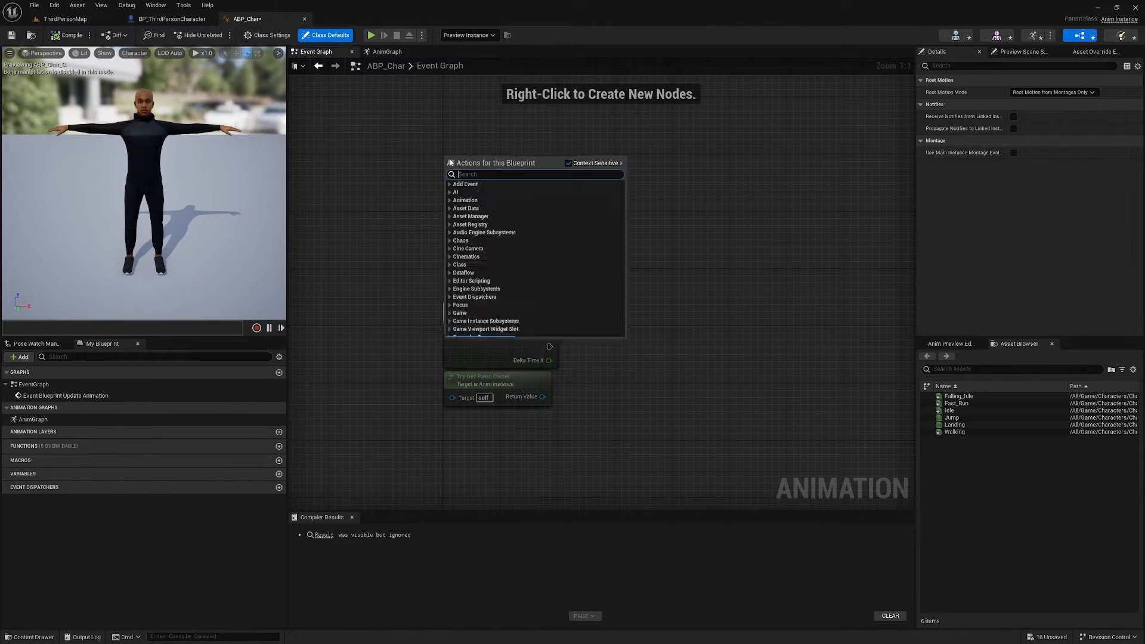
type("event b;lu")
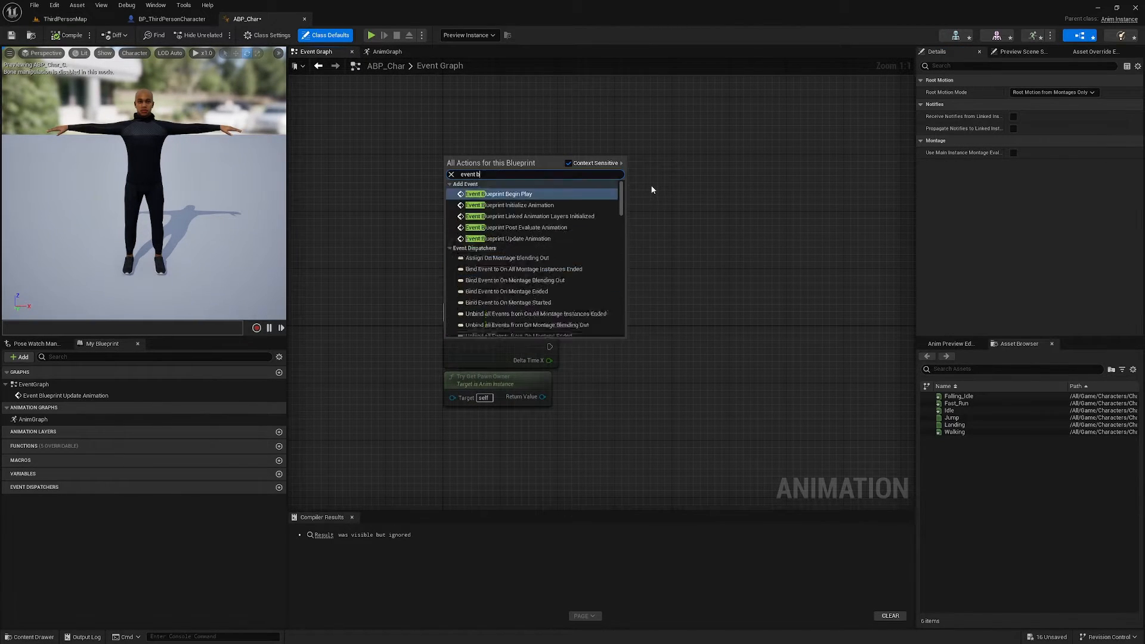
key("BackSpace")
key("BackSpace")
key("BackSpace")
key("Return")
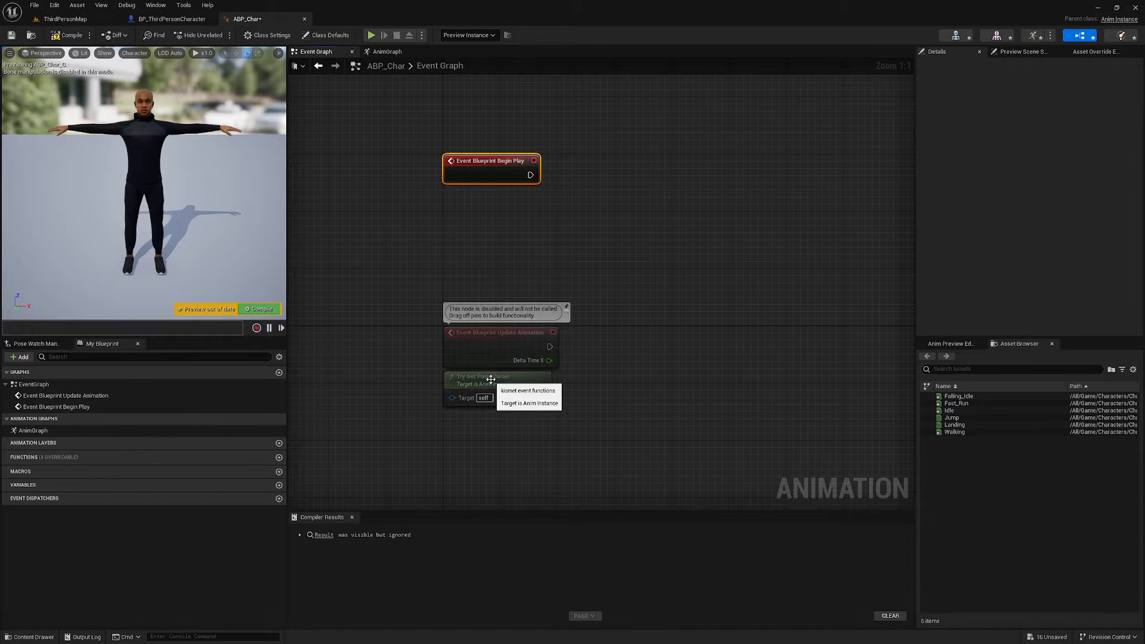
Step: Place Try Get Pawn Owner under Event Blueprint Begin Play and add an Is Valid execution node on its return value, run from Begin Play
left_click_drag(486, 378, 591, 157)
type("is val")
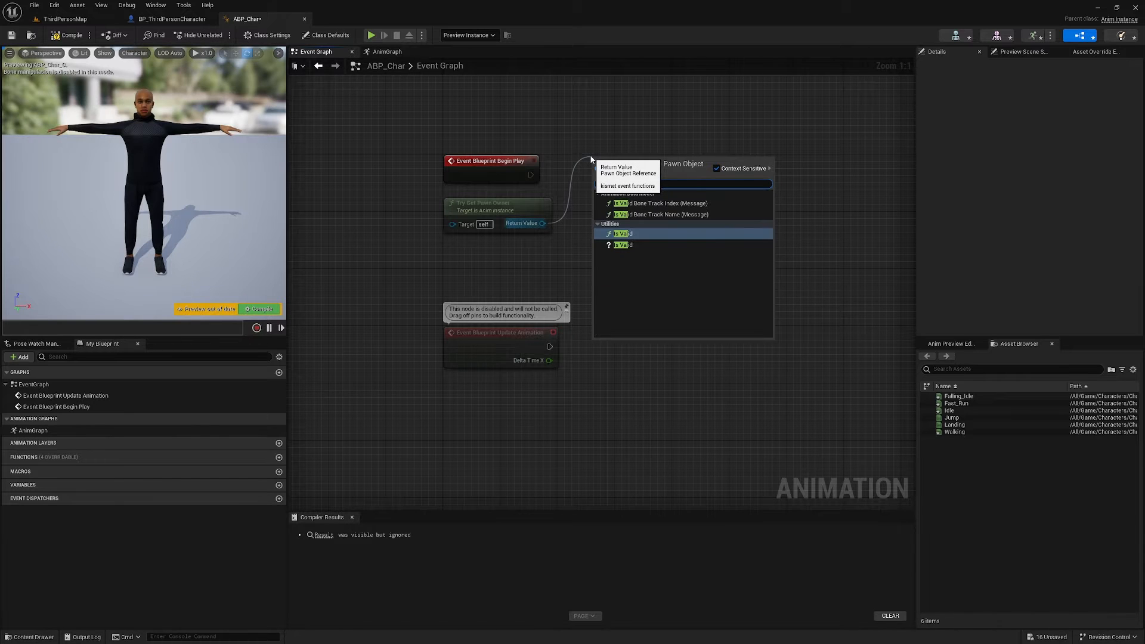
key("Down")
key("Return")
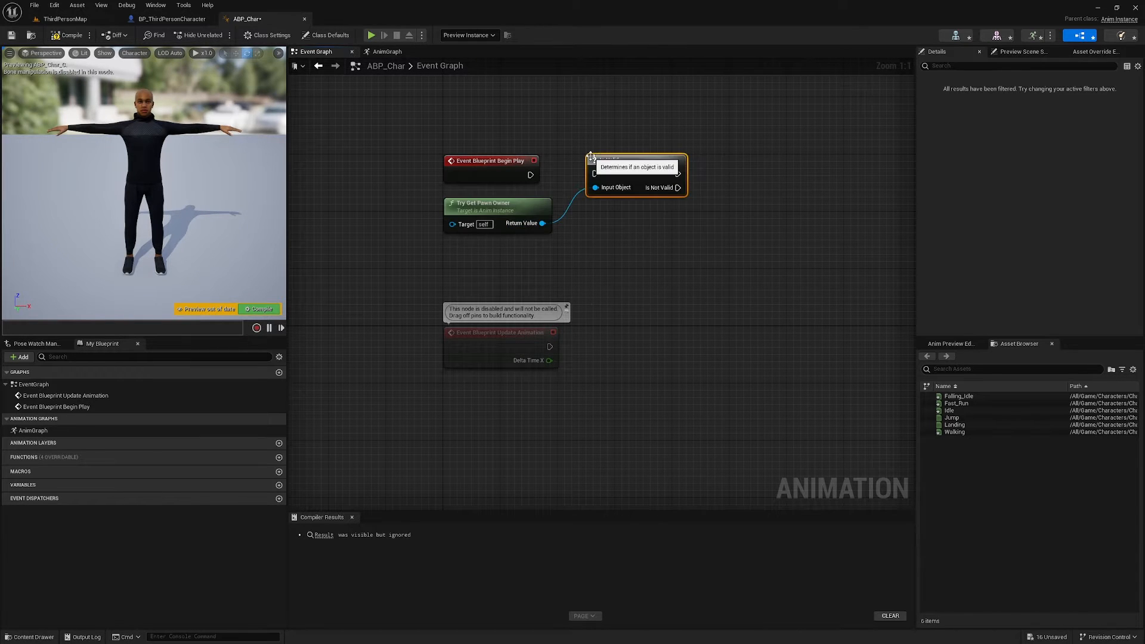
left_click_drag(593, 175, 544, 179)
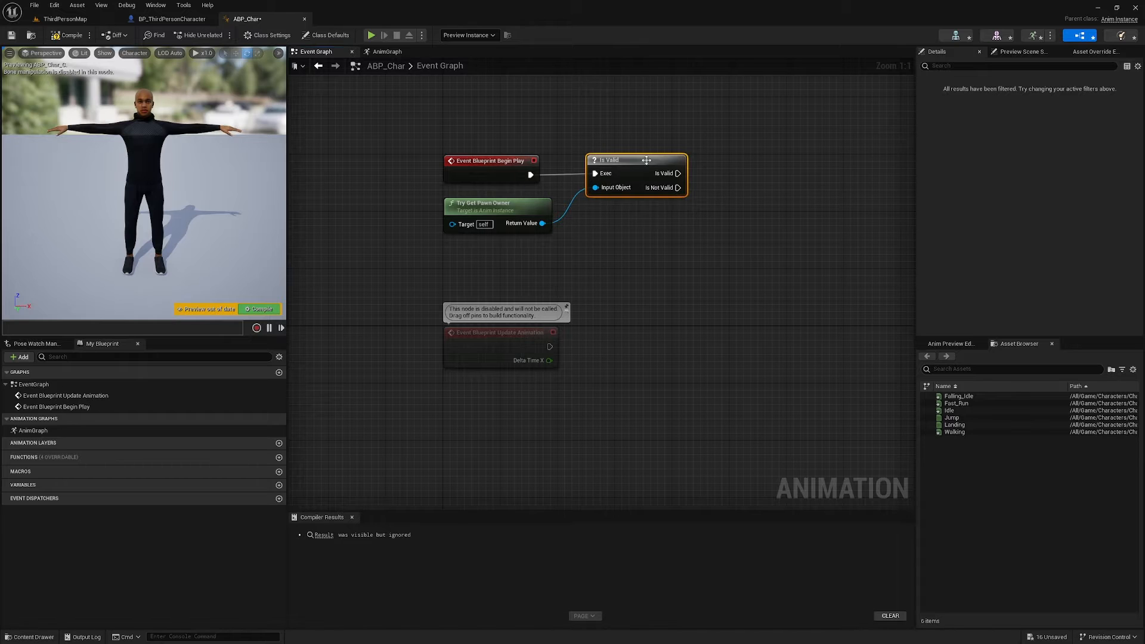
left_click(561, 232)
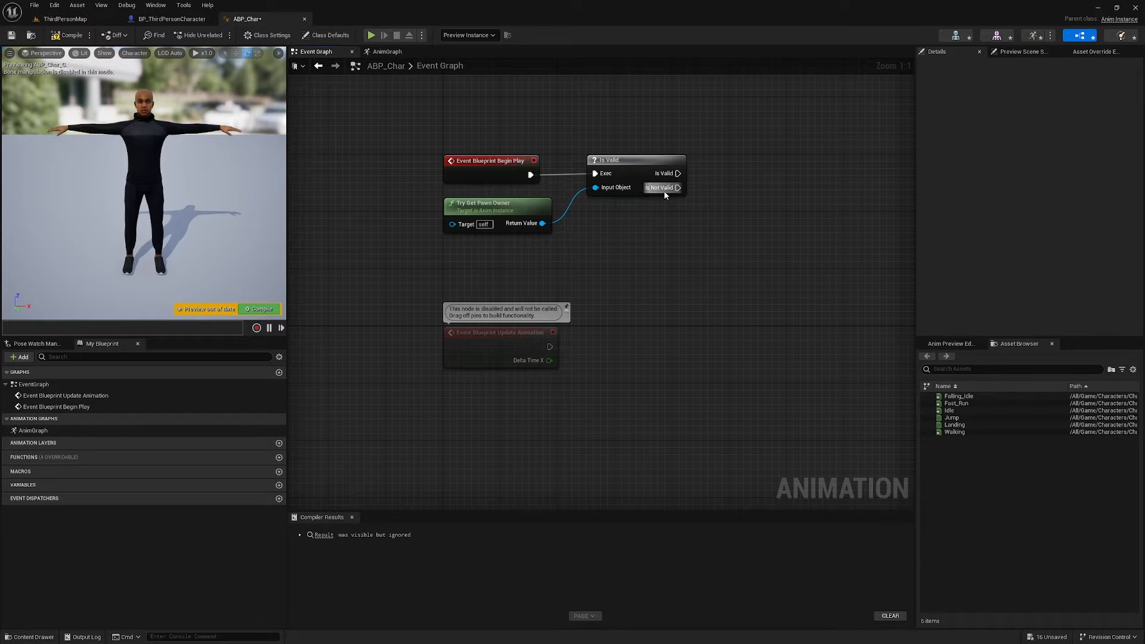
Step: Cast the Try Get Pawn Owner return value to BP_ThirdPersonCharacter and run the cast from the Is Valid output
left_click_drag(542, 223, 741, 175)
type("cast t")
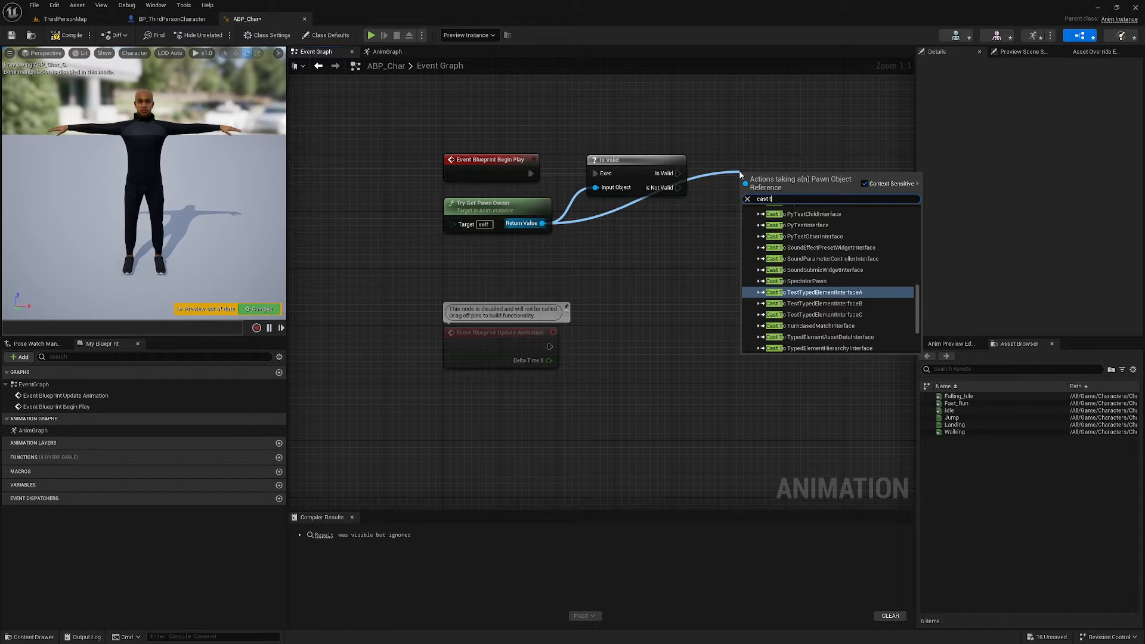
type("o cha")
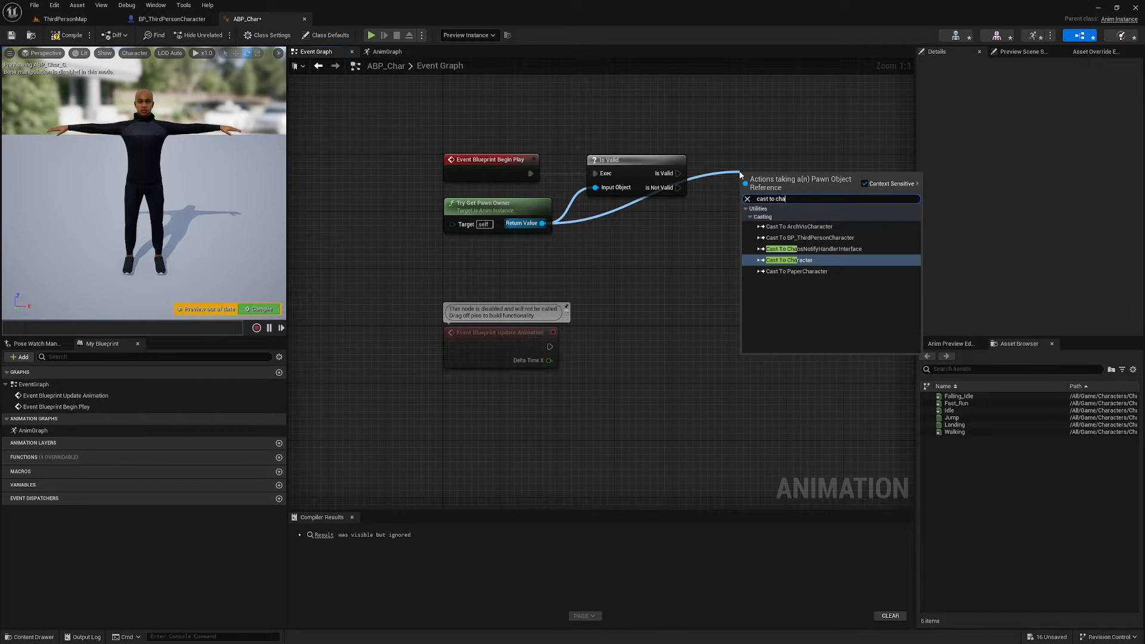
key("BackSpace")
key("BackSpace")
key("BackSpace")
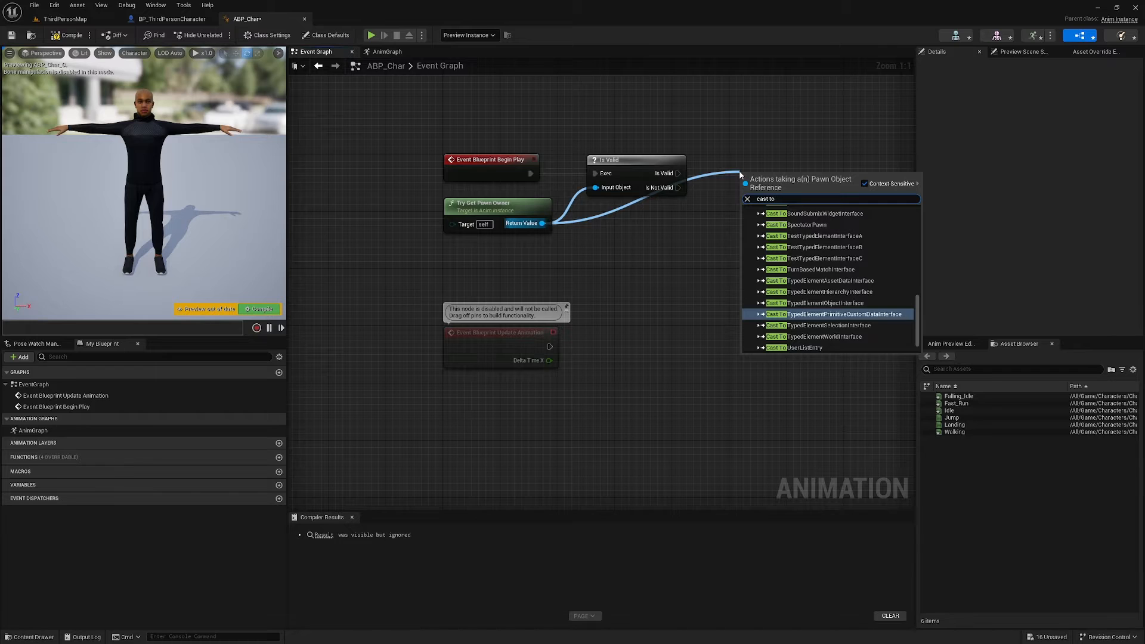
type("third")
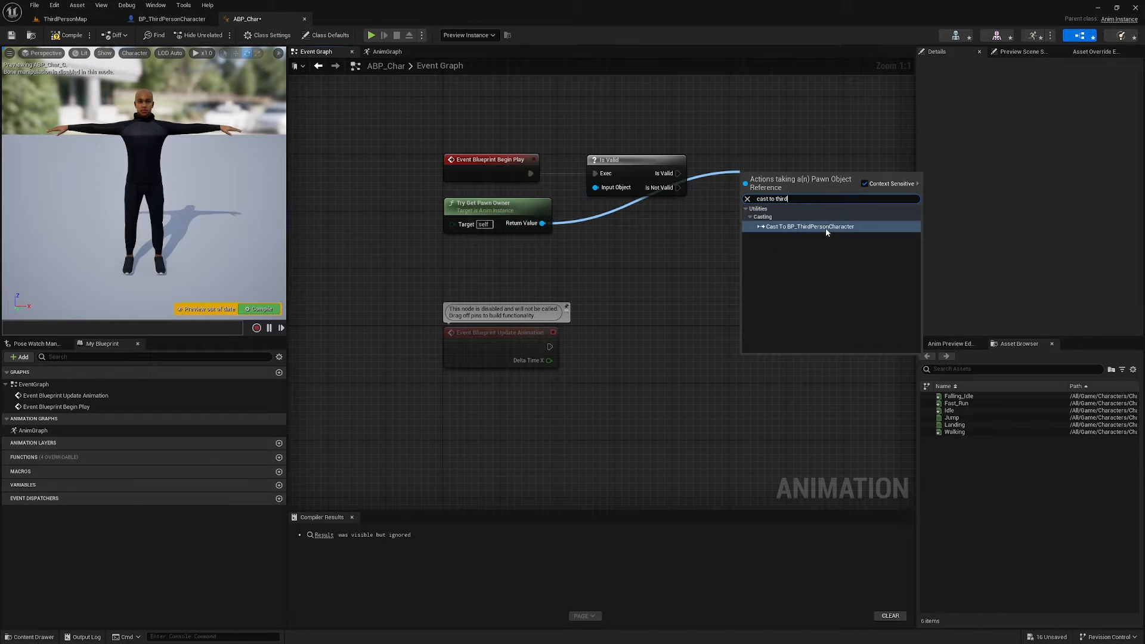
left_click(825, 227)
right_click_drag(801, 171, 668, 179)
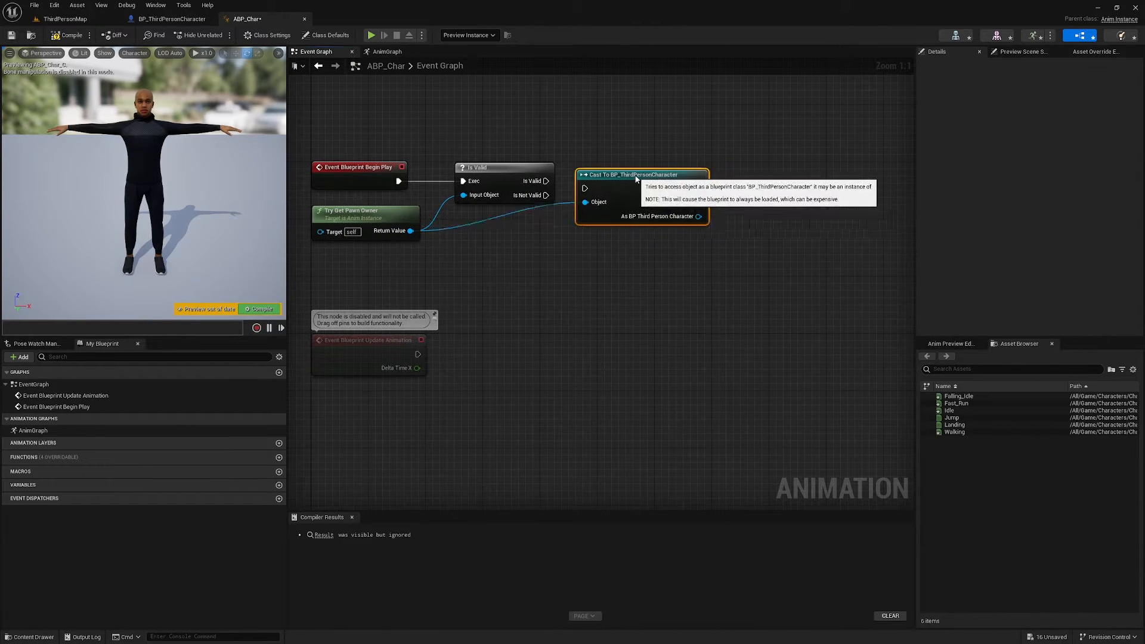
left_click_drag(668, 179, 546, 181)
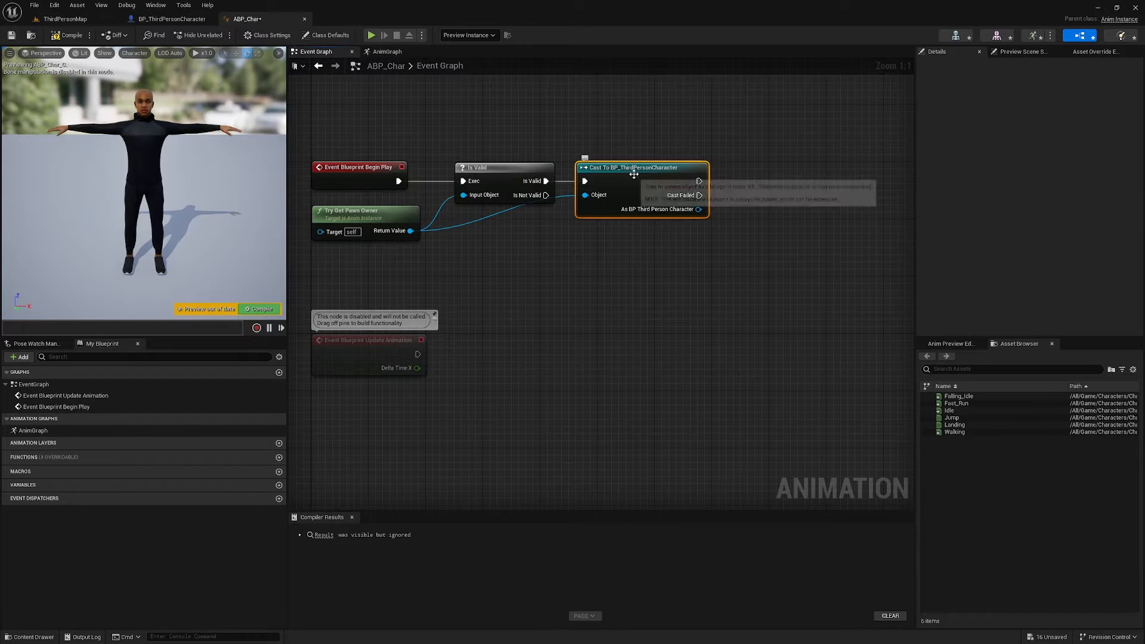
Step: Promote the cast's As BP Third Person Character output to a variable named Char REF
right_click_drag(719, 286, 678, 301)
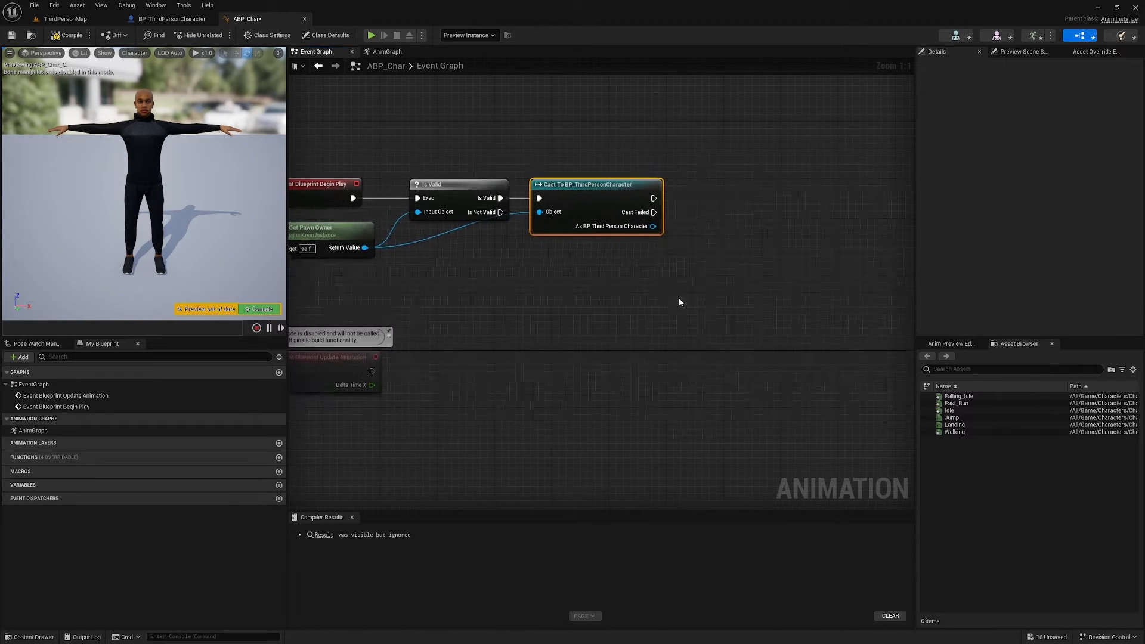
left_click_drag(654, 226, 695, 209)
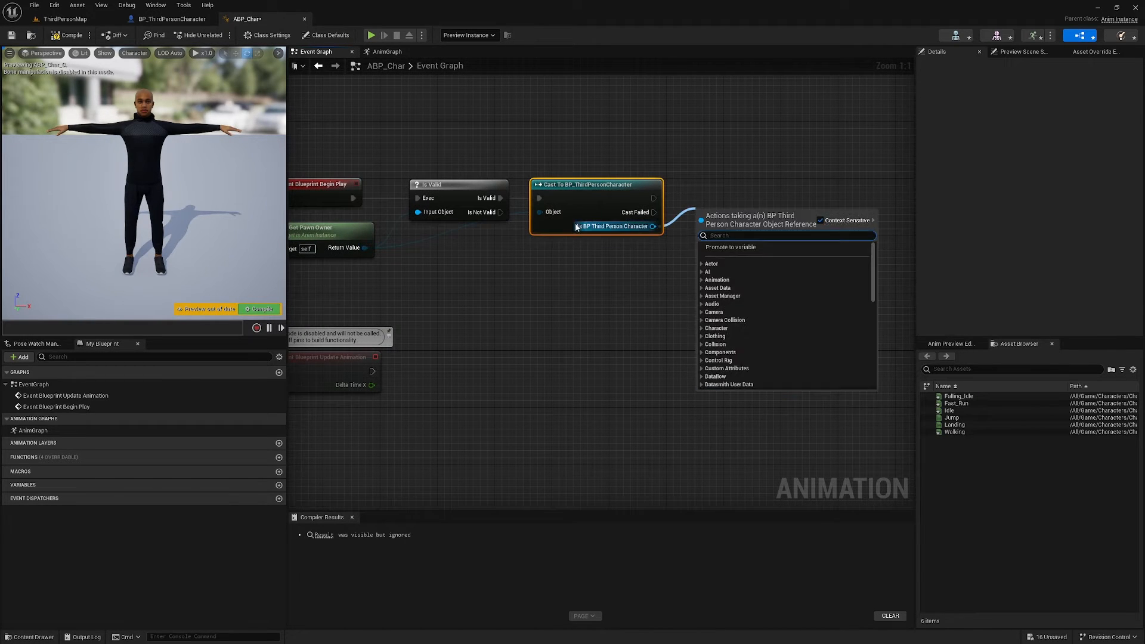
left_click(731, 247)
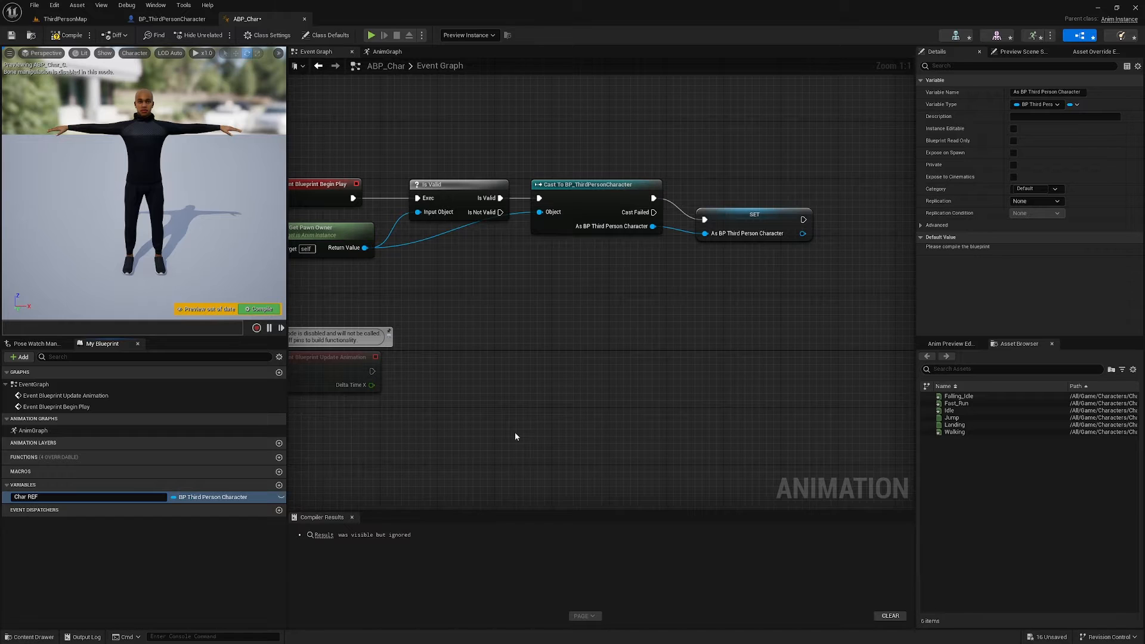
key("Return")
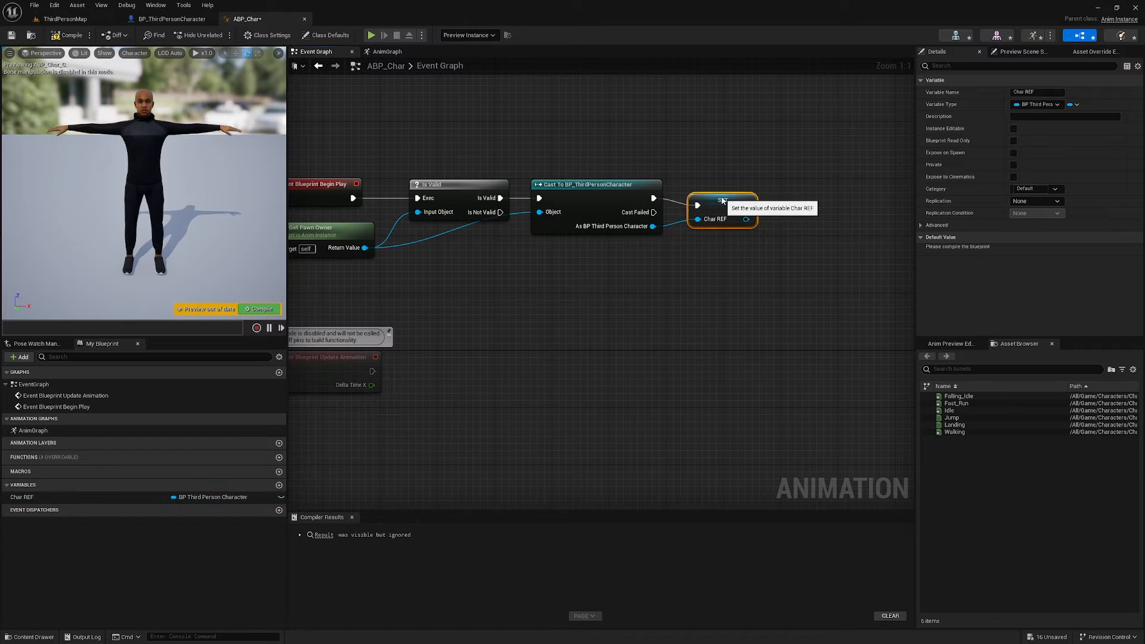
Step: Get Character Movement from Char REF, promote it to a variable, and connect its SET node's execution after the Char REF SET node
right_click_drag(797, 246, 720, 243)
left_click_drag(672, 217, 717, 239)
type("get")
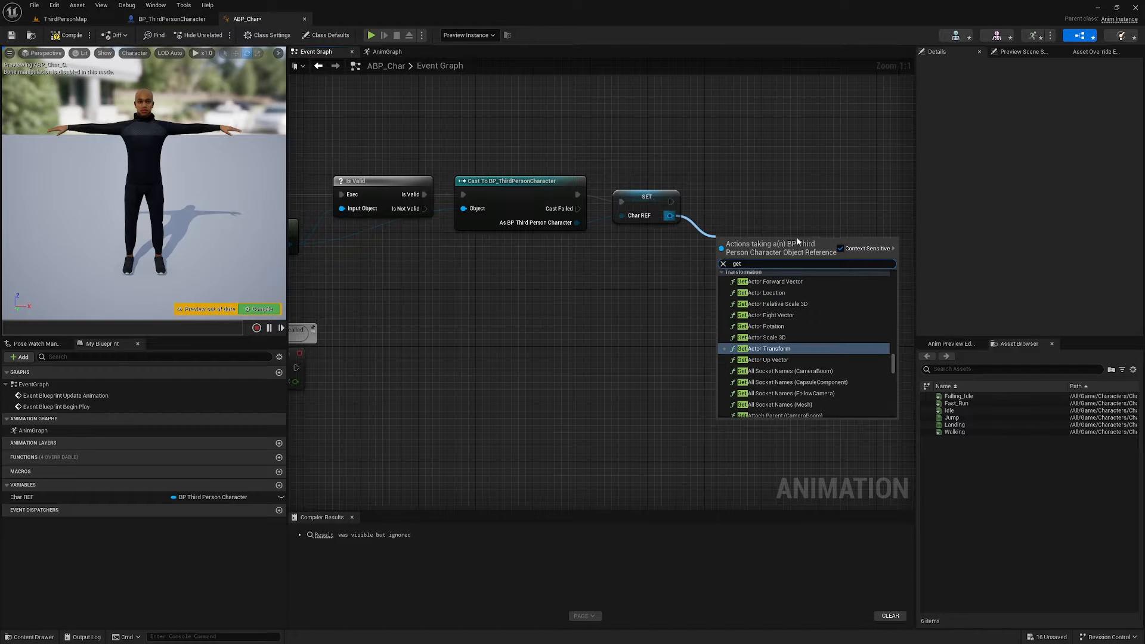
type(" character move")
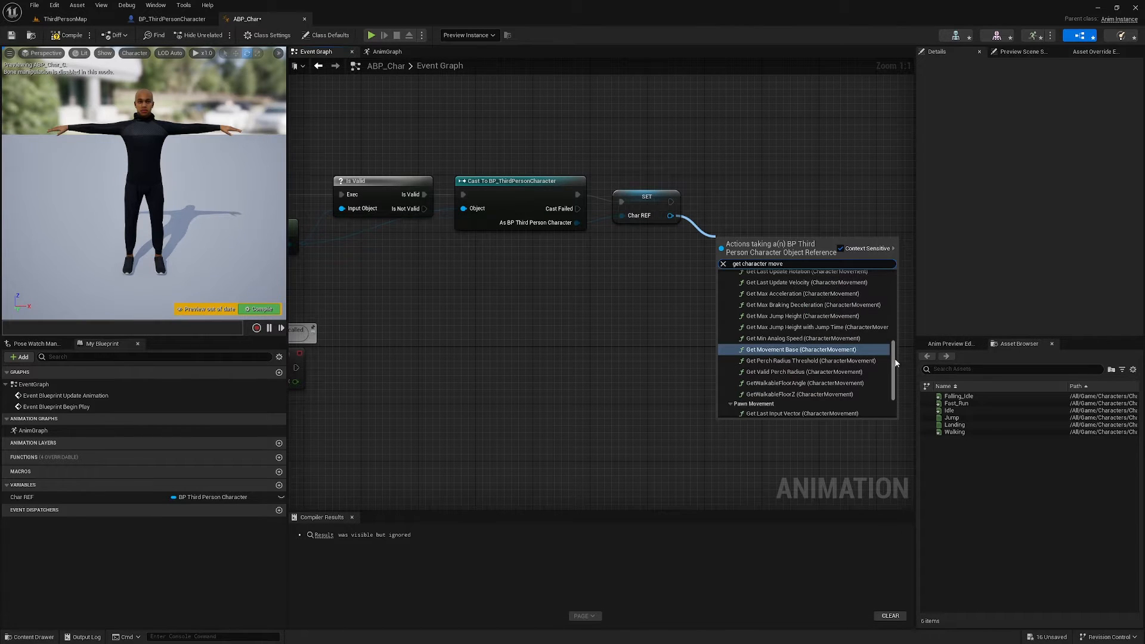
left_click_drag(895, 362, 893, 390)
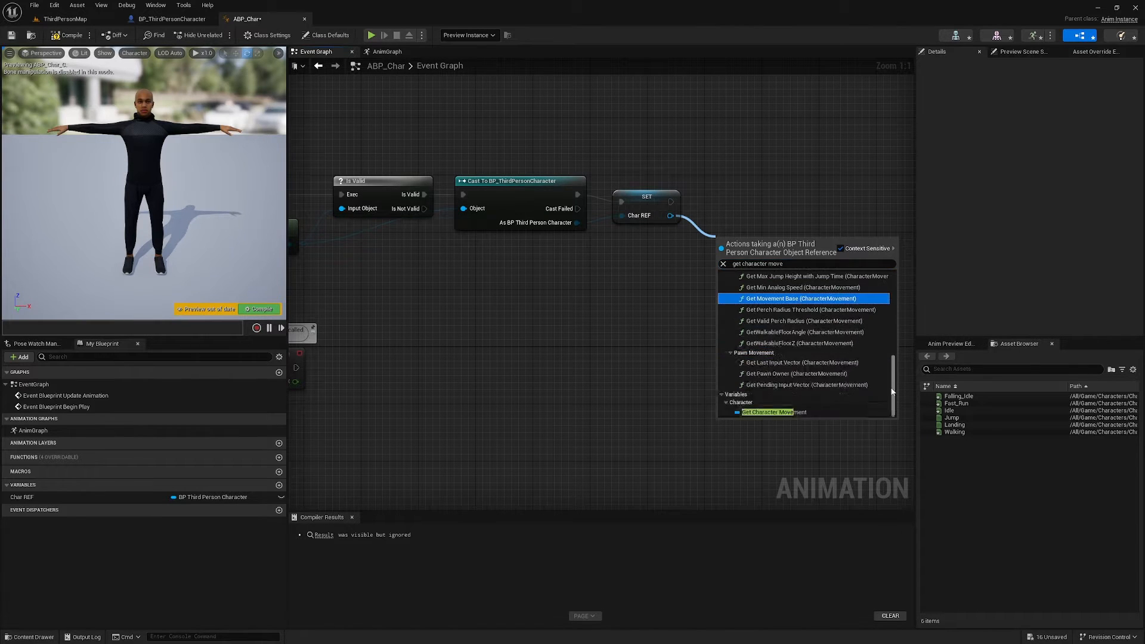
left_click(756, 416)
left_click_drag(816, 241, 850, 210)
left_click(877, 249)
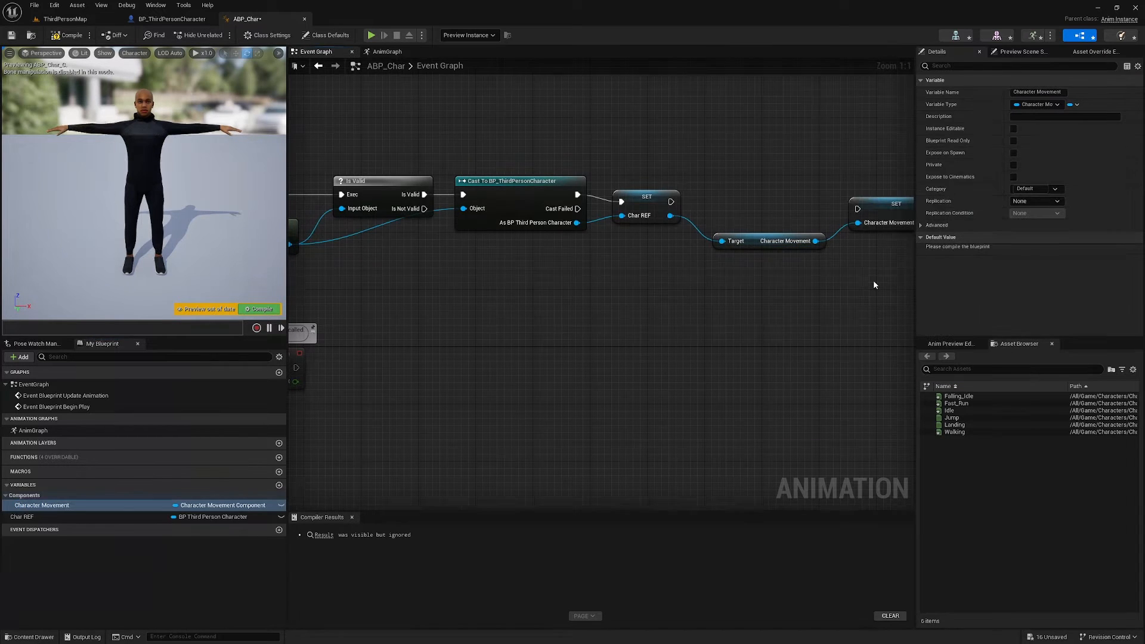
right_click_drag(874, 280, 804, 275)
left_click_drag(814, 213, 595, 205)
Step: Add a Char REF getter with an Is Valid execution node and run it from Event Blueprint Update Animation
right_click_drag(513, 358, 878, 257)
left_click_drag(42, 517, 621, 276)
type("is valid")
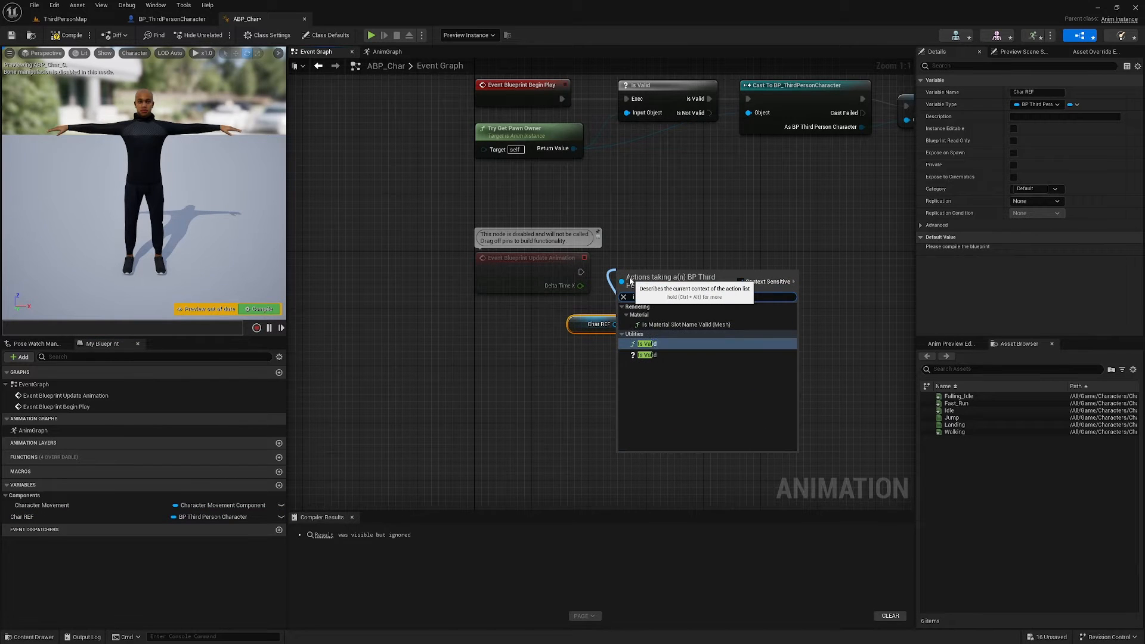
left_click(647, 355)
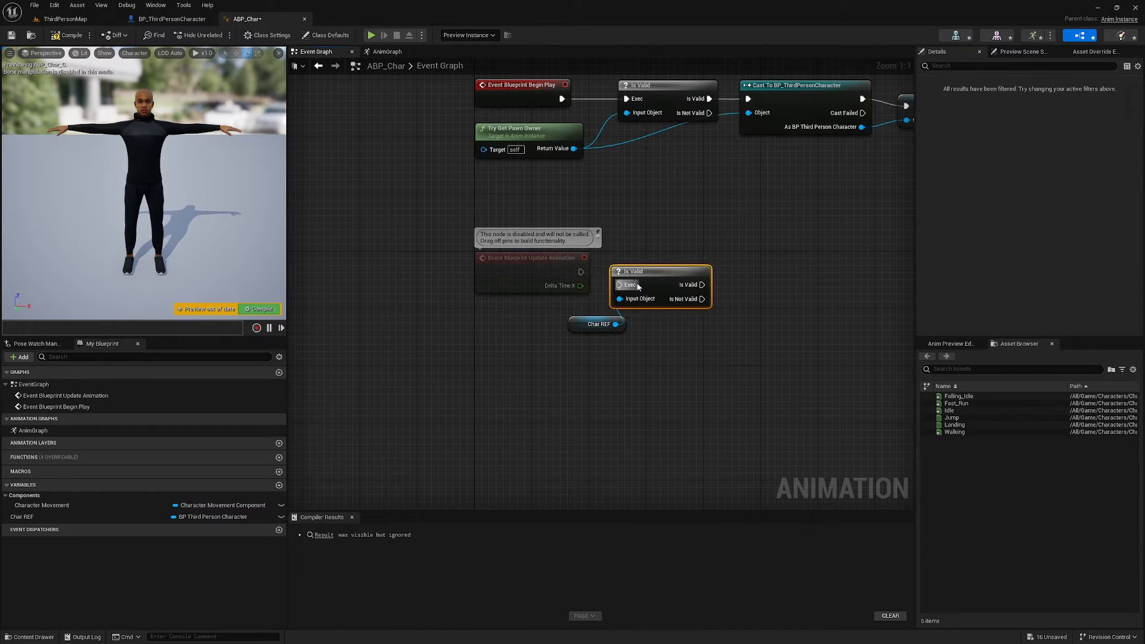
left_click_drag(618, 286, 581, 272)
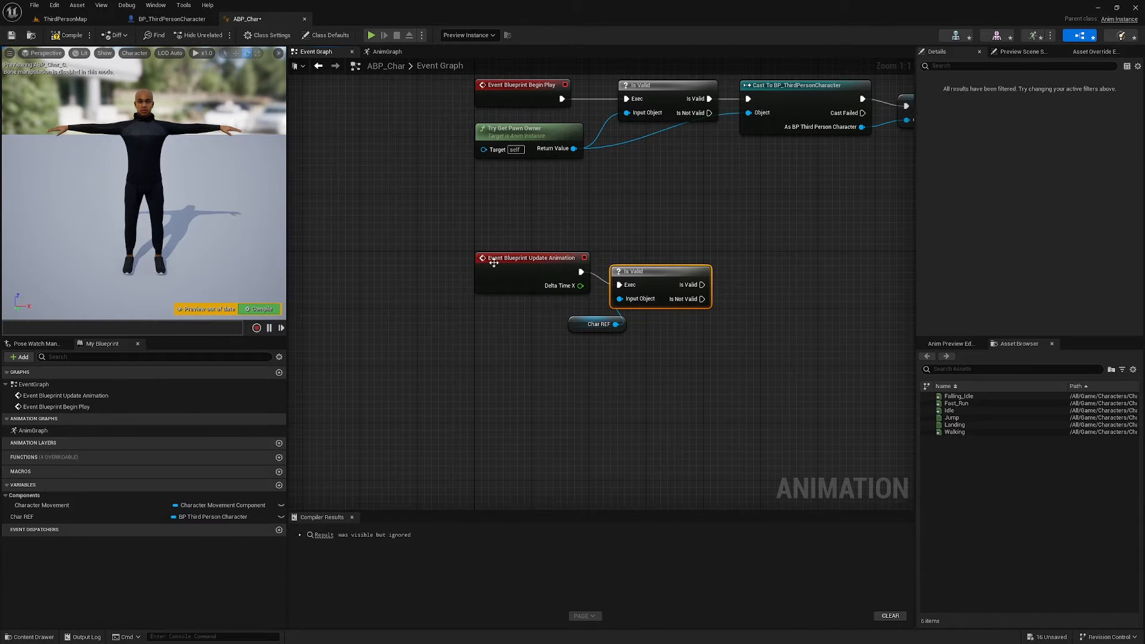
left_click_drag(662, 278, 684, 263)
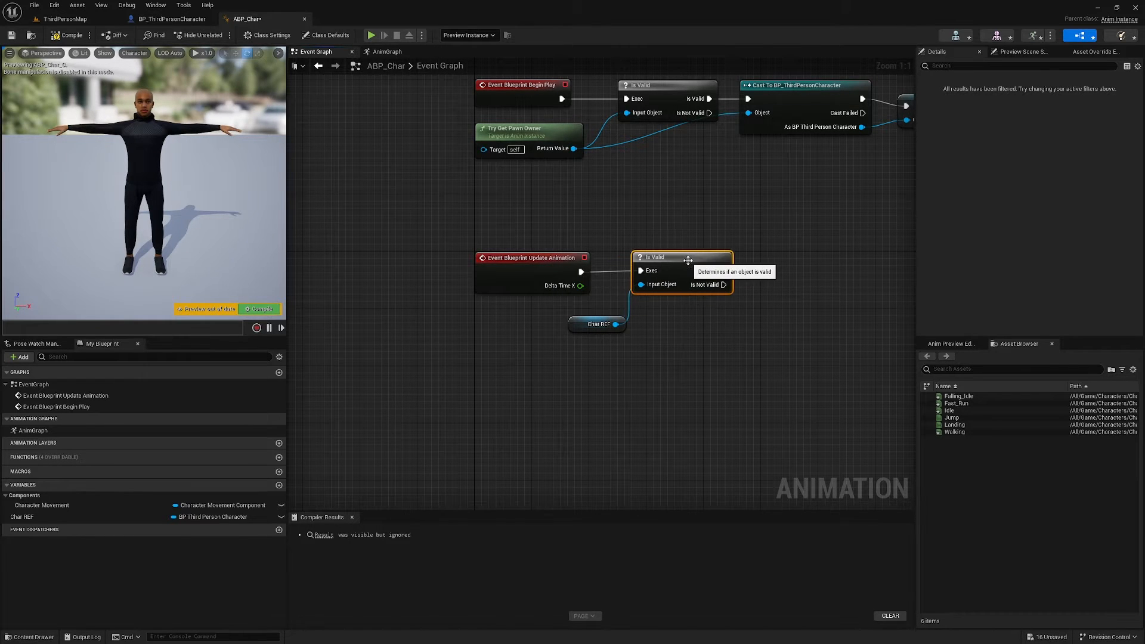
left_click(751, 357)
Step: Add a Sequence node with outputs Then 0 to Then 4 after the update event's Is Valid, and straighten the chain's connections
right_click_drag(750, 352, 617, 358)
left_click_drag(584, 274, 630, 278)
type("seq")
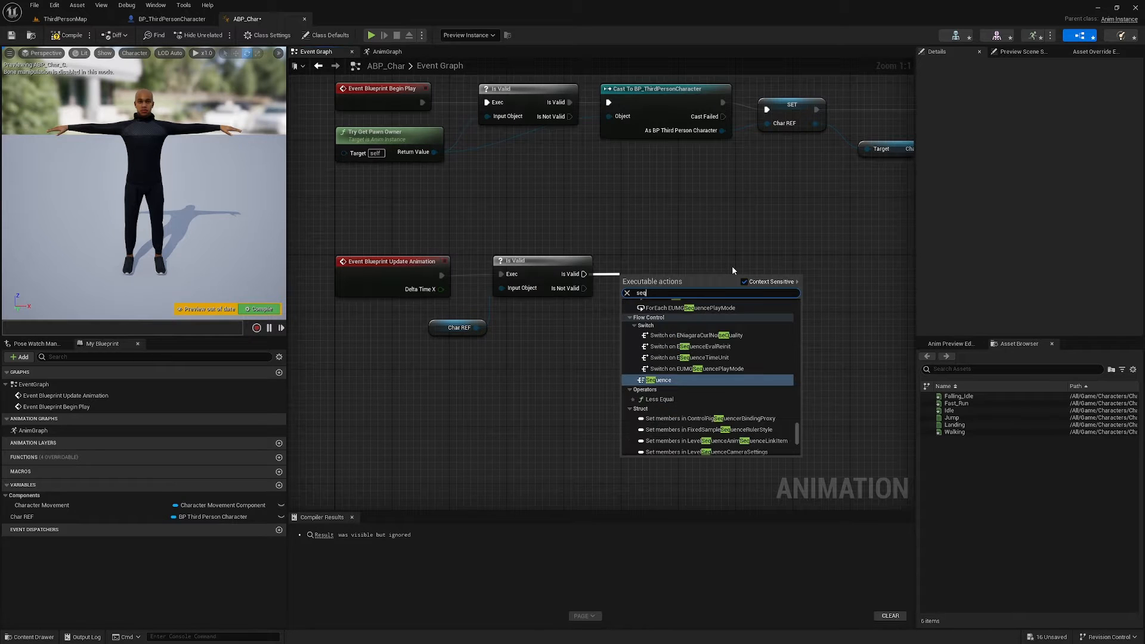
left_click(674, 381)
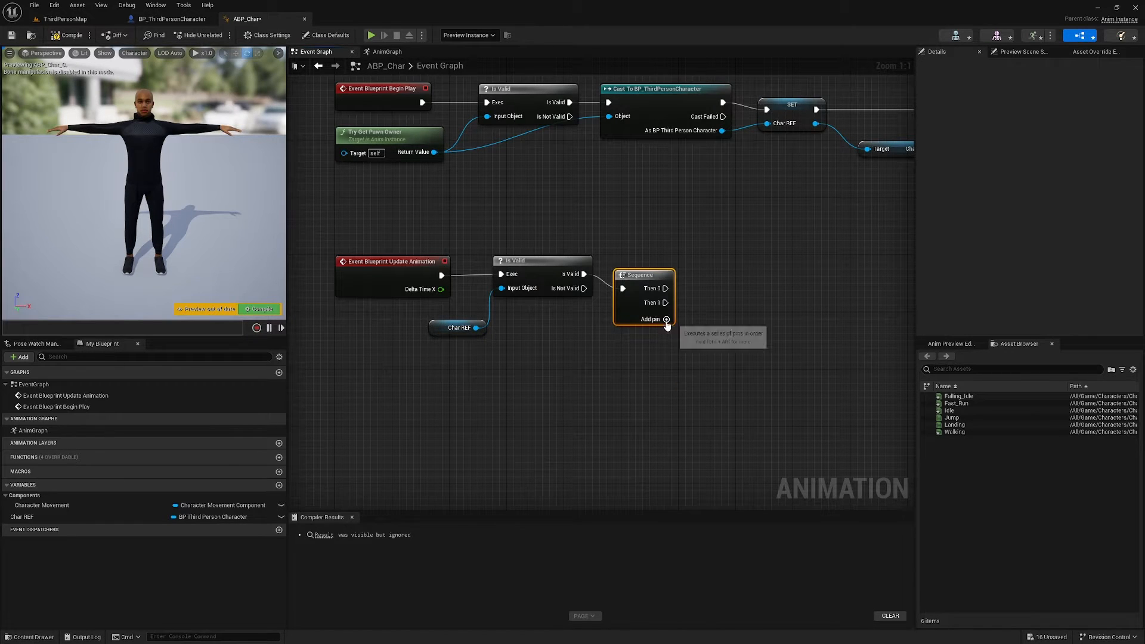
left_click(666, 348)
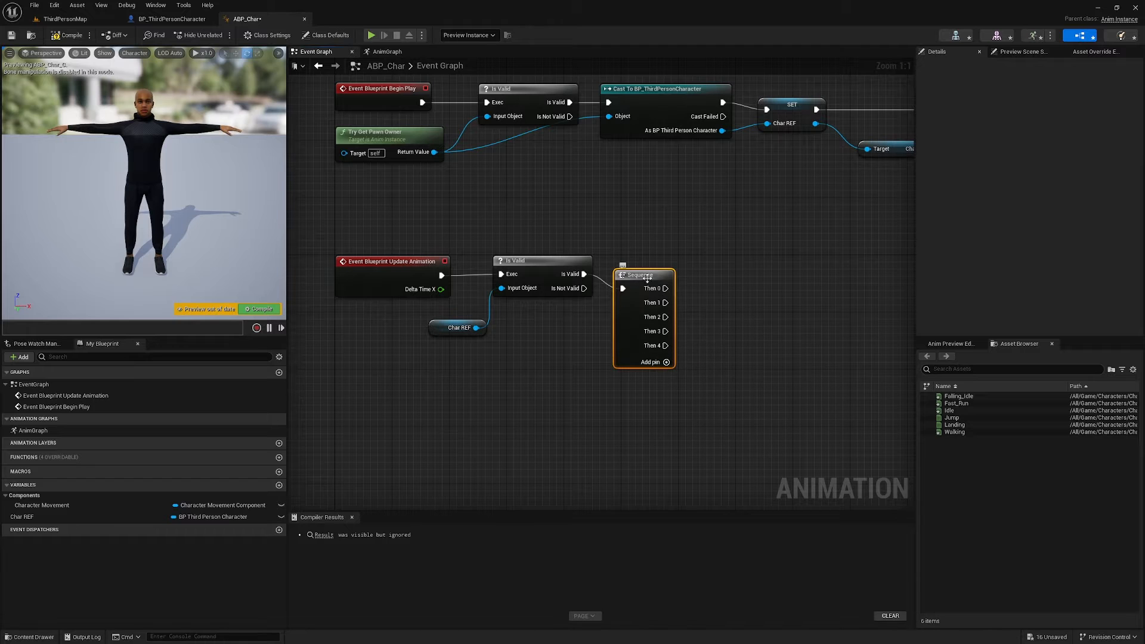
left_click_drag(658, 277, 444, 218)
key("q")
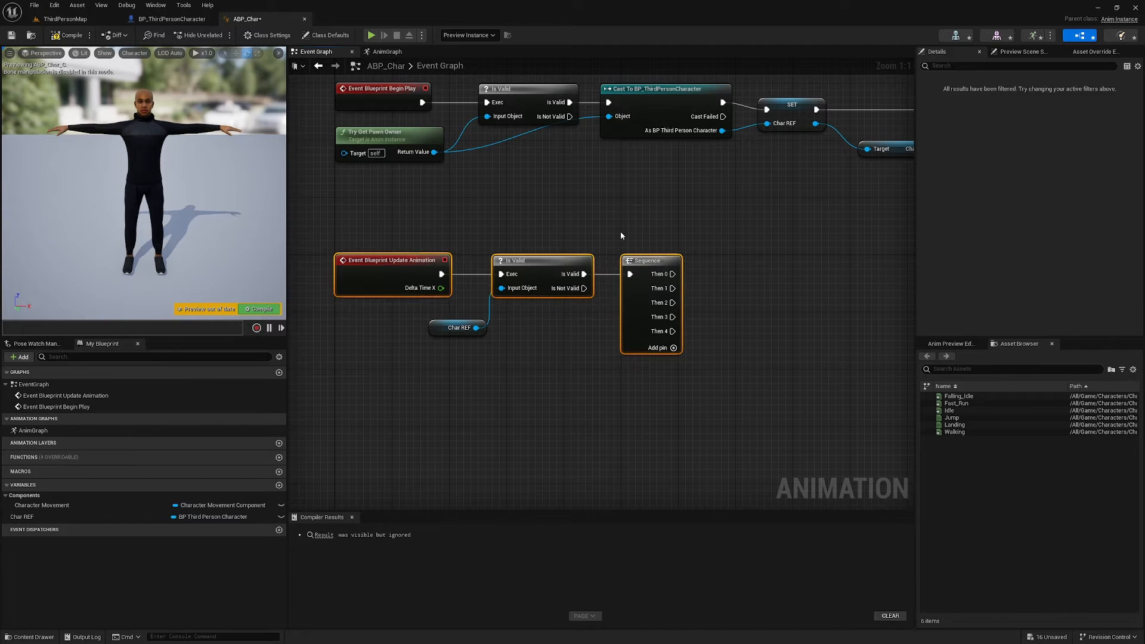
left_click(621, 236)
Step: Move the Char REF getter below the Sequence node
right_click_drag(792, 309, 722, 274)
left_click_drag(385, 306, 565, 357)
left_click(711, 284)
right_click_drag(711, 284, 686, 334)
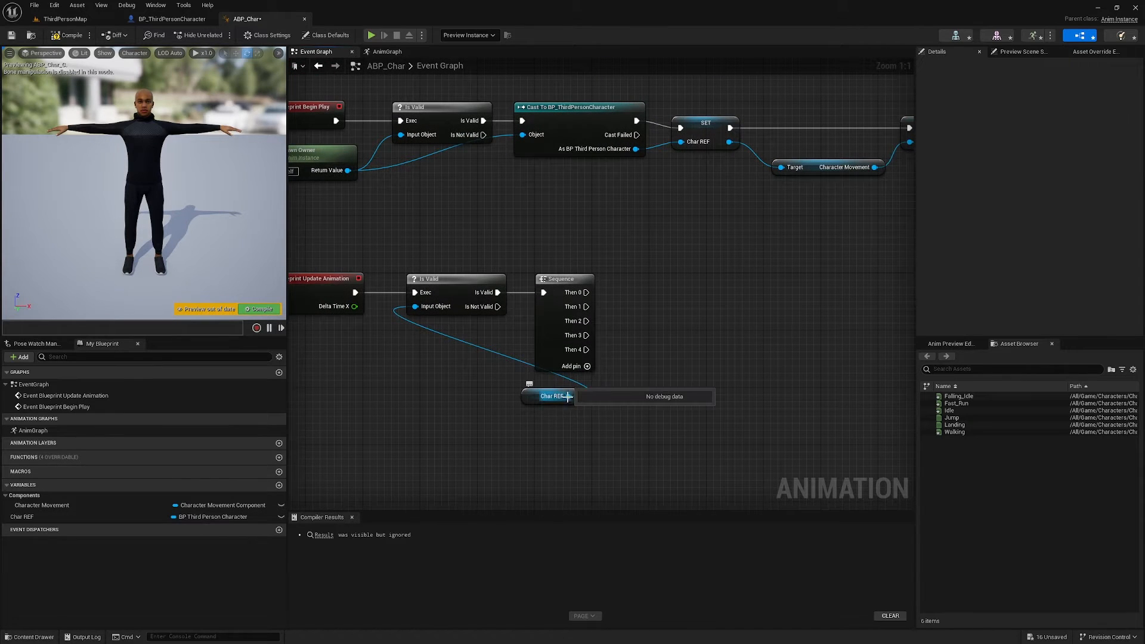
Step: Add a Get Velocity node fed by the Char REF getter
left_click_drag(568, 397, 648, 241)
type("get")
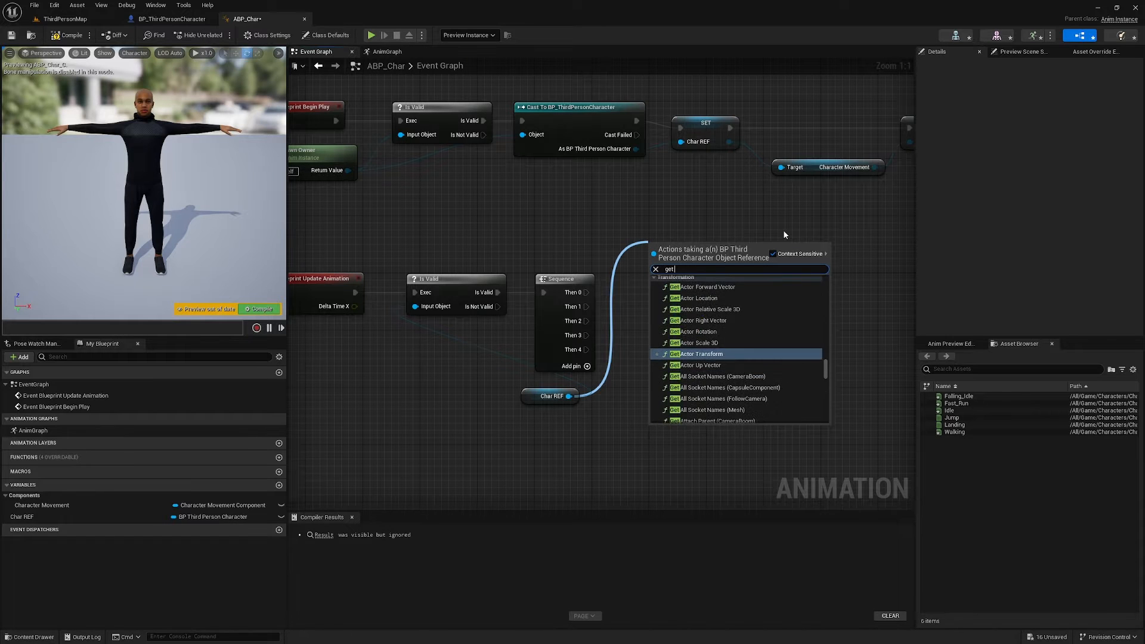
type(" veloci")
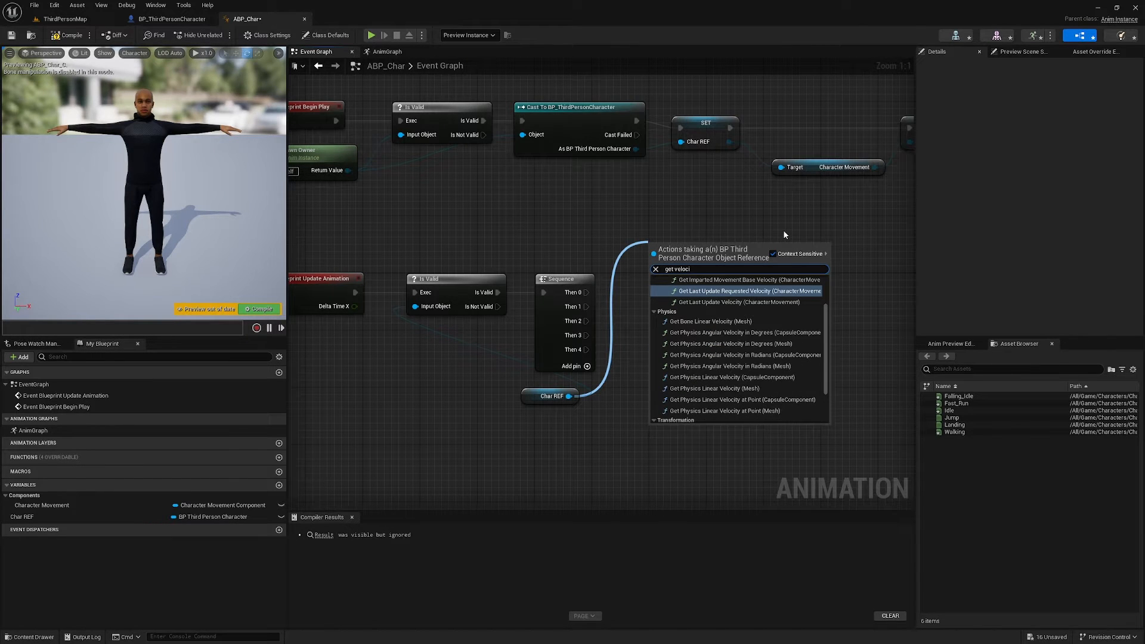
scroll(730, 407, "down", 2)
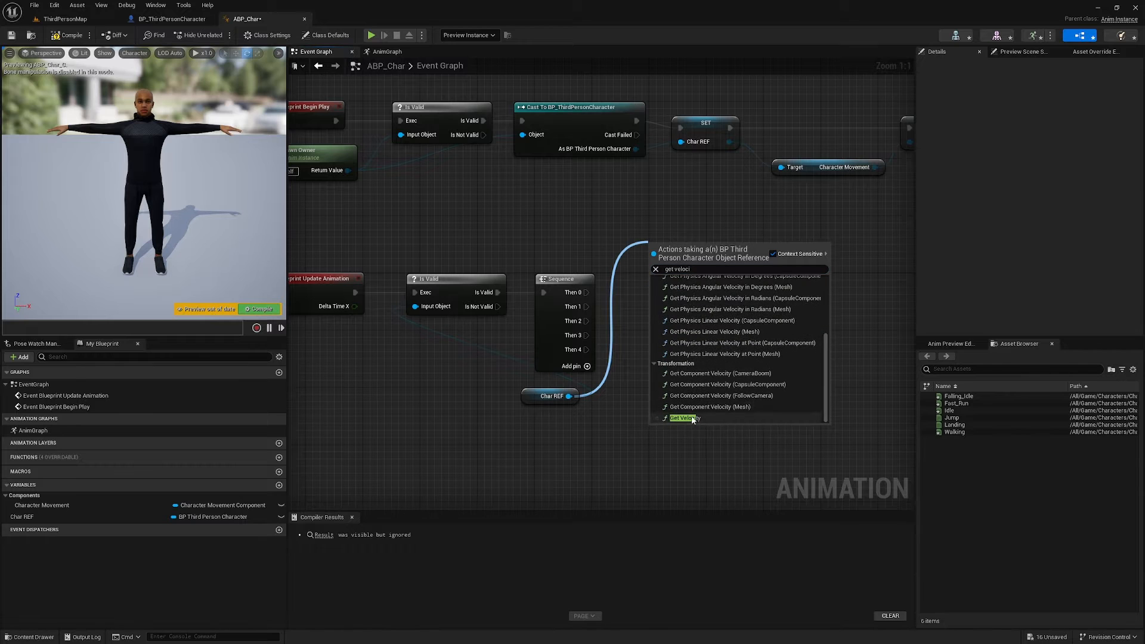
left_click(684, 418)
Step: Promote Get Velocity's return value to a variable named Velocity and run its SET node from the Sequence's Then 0
left_click_drag(723, 263, 834, 266)
left_click(881, 293)
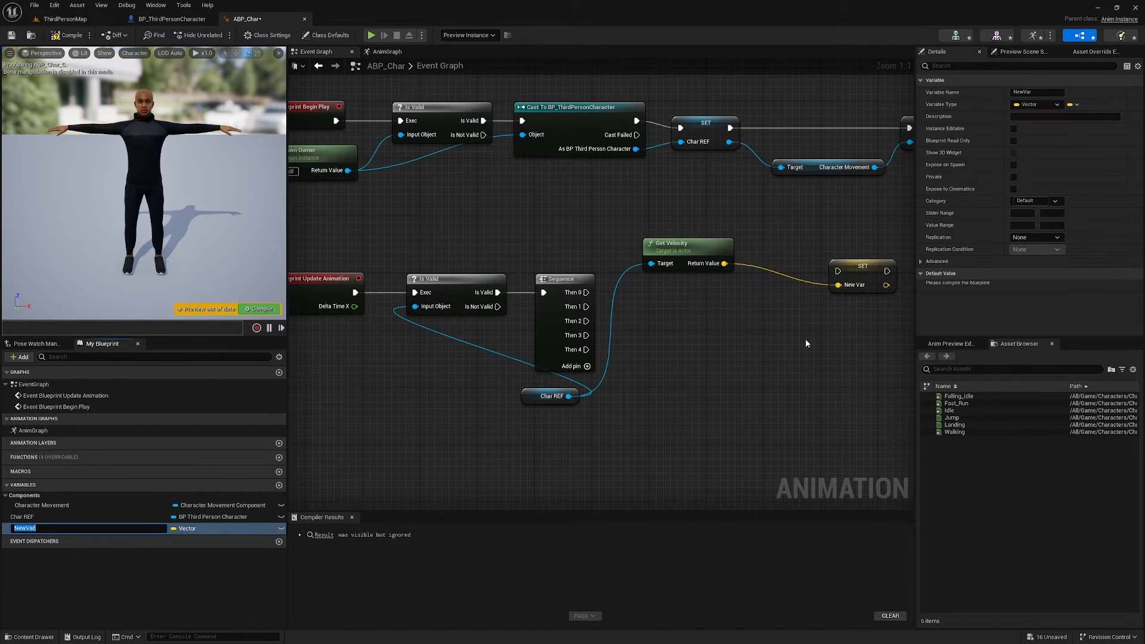
type("Velocity")
key("Return")
left_click_drag(838, 271, 588, 293)
left_click_drag(857, 268, 871, 239)
left_click(810, 310)
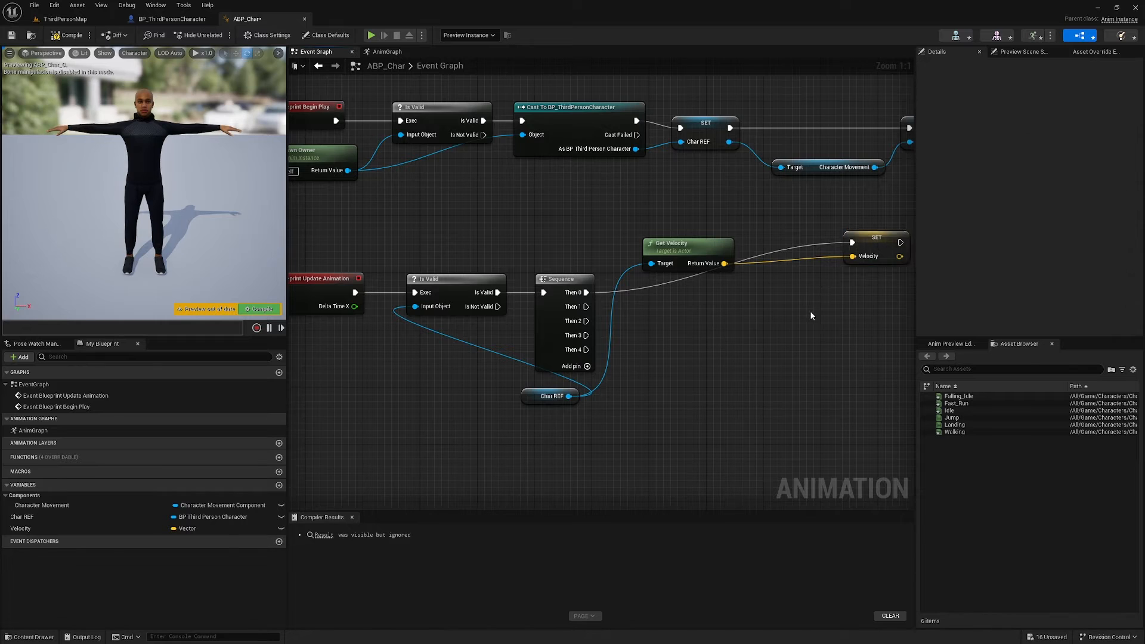
Step: Add a Vector Length XY node fed by Get Velocity's return value
right_click_drag(810, 310, 708, 272)
left_click_drag(624, 224, 643, 272)
type("vector")
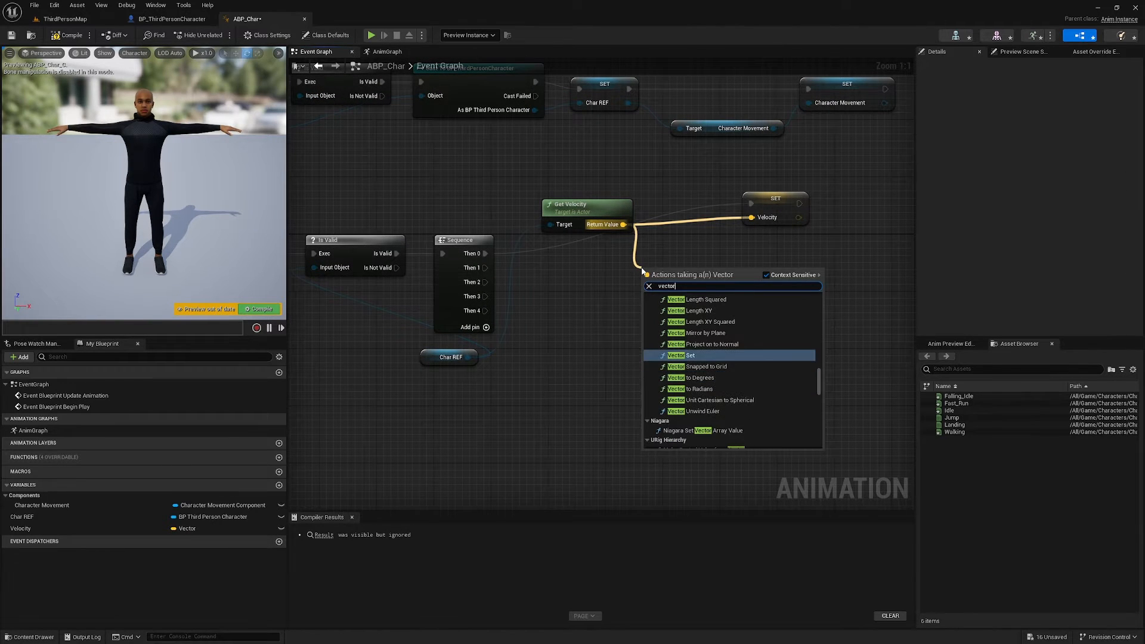
left_click(692, 310)
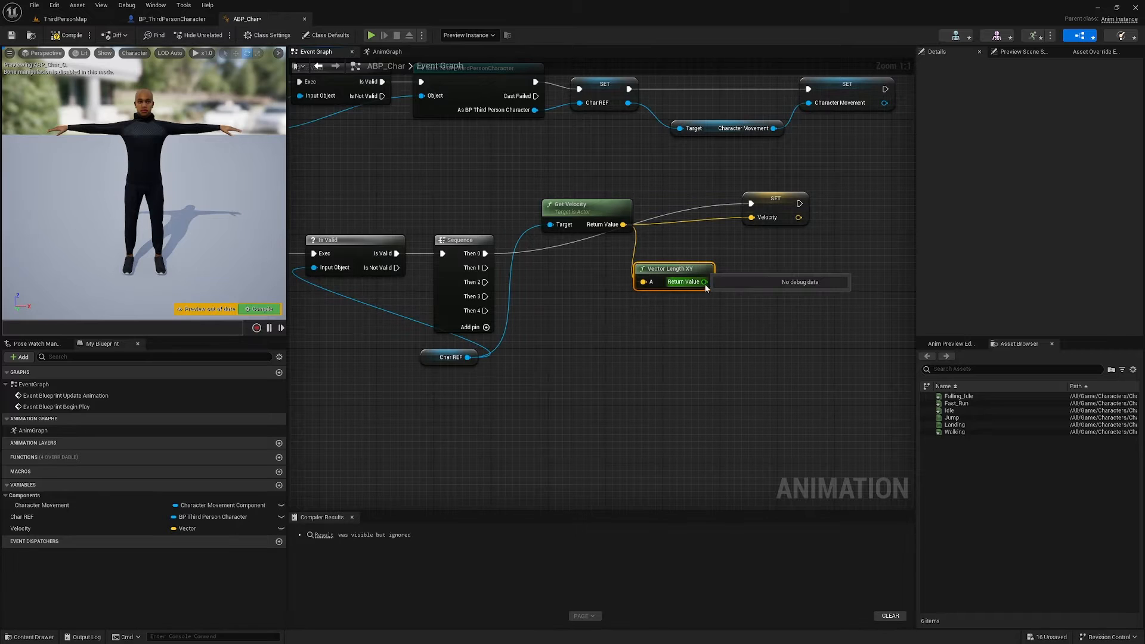
Step: Promote the Vector Length XY result to a variable named Ground Speed and run its SET node from Then 1
left_click_drag(705, 281, 769, 282)
left_click(812, 318)
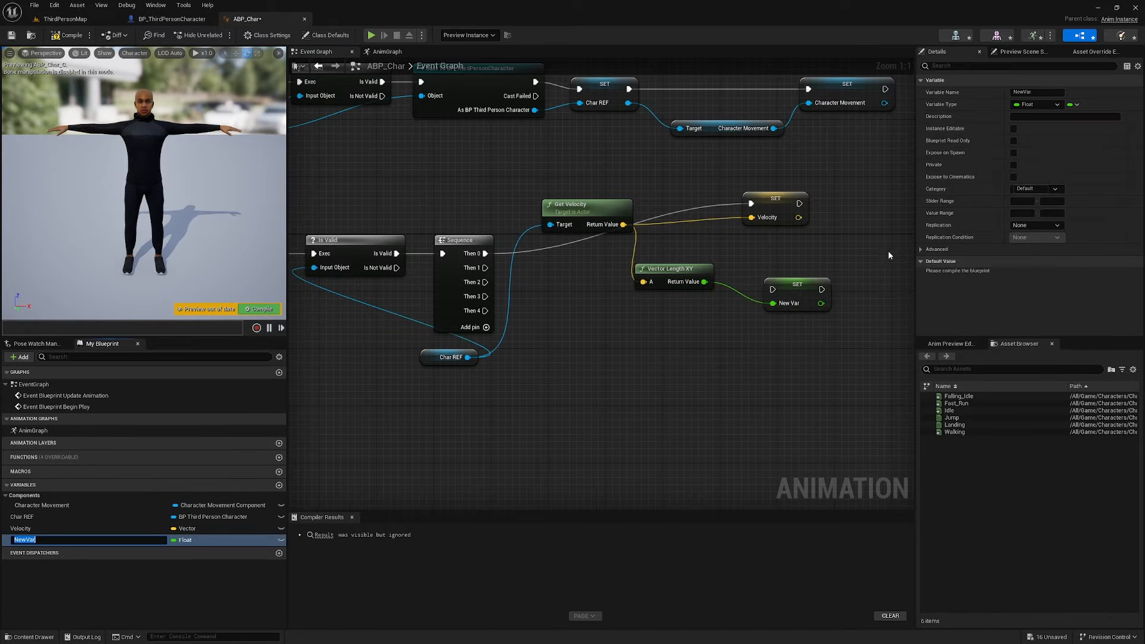
type("Ground Speed")
key("Return")
left_click_drag(789, 296, 484, 270)
left_click(657, 335)
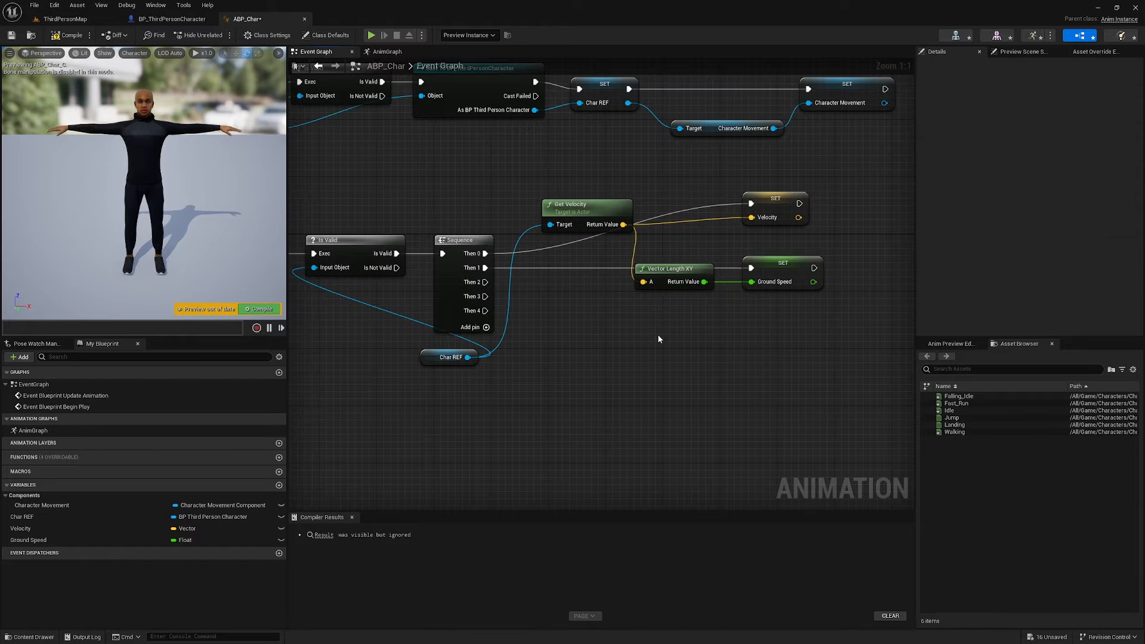
Step: Add a Get Actor Rotation node fed by the Char REF getter
right_click_drag(657, 334, 577, 324)
left_click_drag(353, 355, 453, 325)
type("get act")
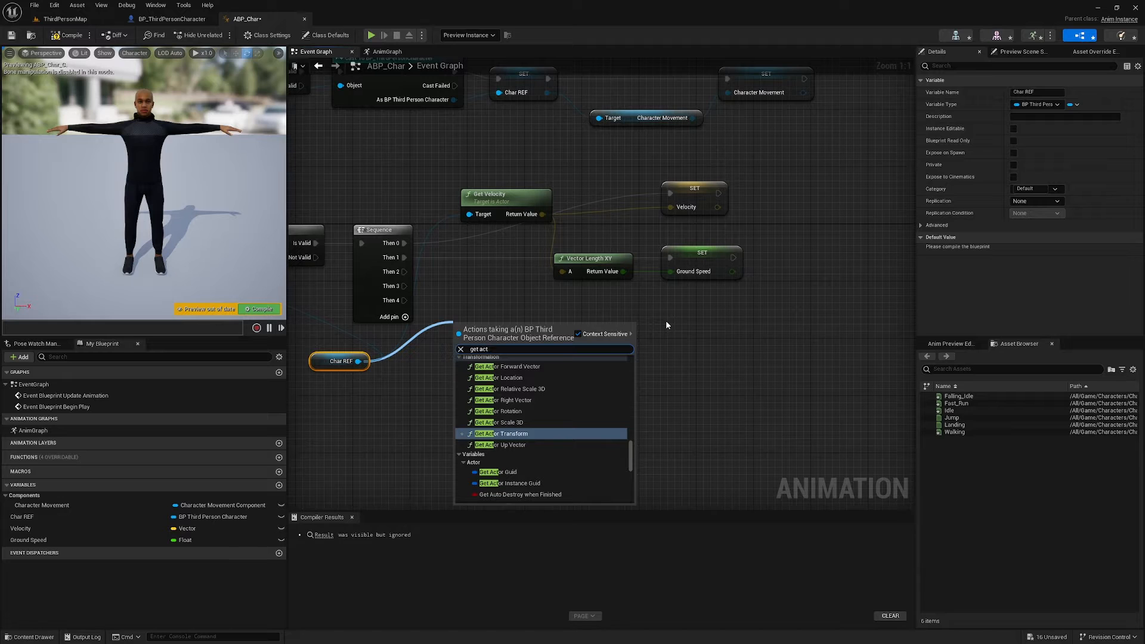
left_click(507, 411)
Step: Add a Calculate Direction node, feeding the actor rotation into Base Rotation and Get Velocity's return value into Velocity
left_click_drag(504, 350, 554, 332)
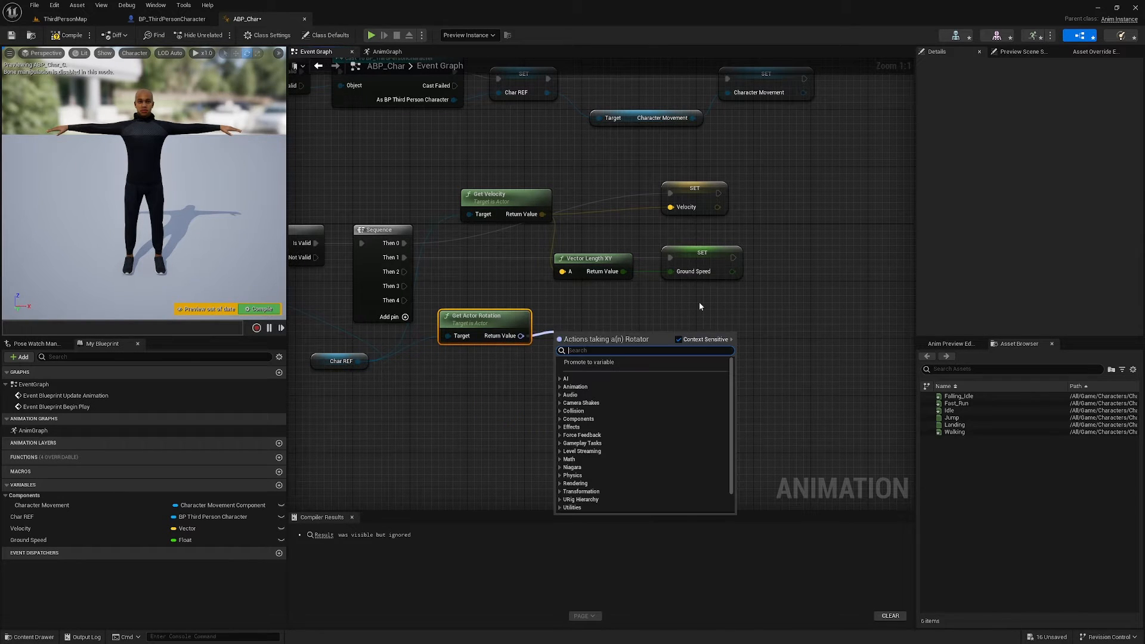
type("calc")
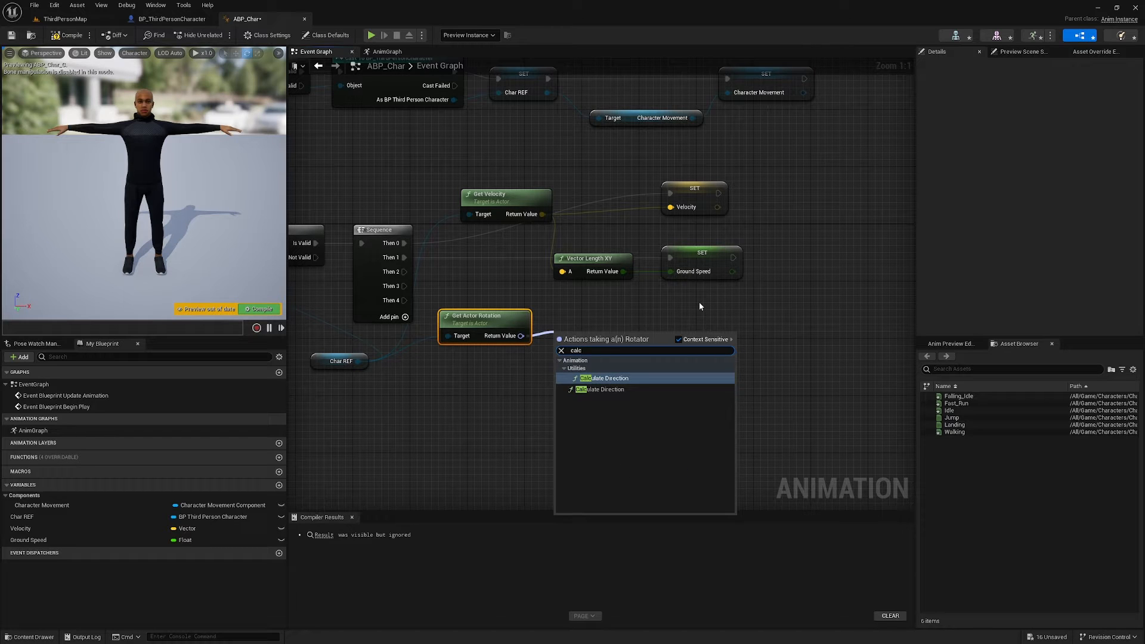
key("Down")
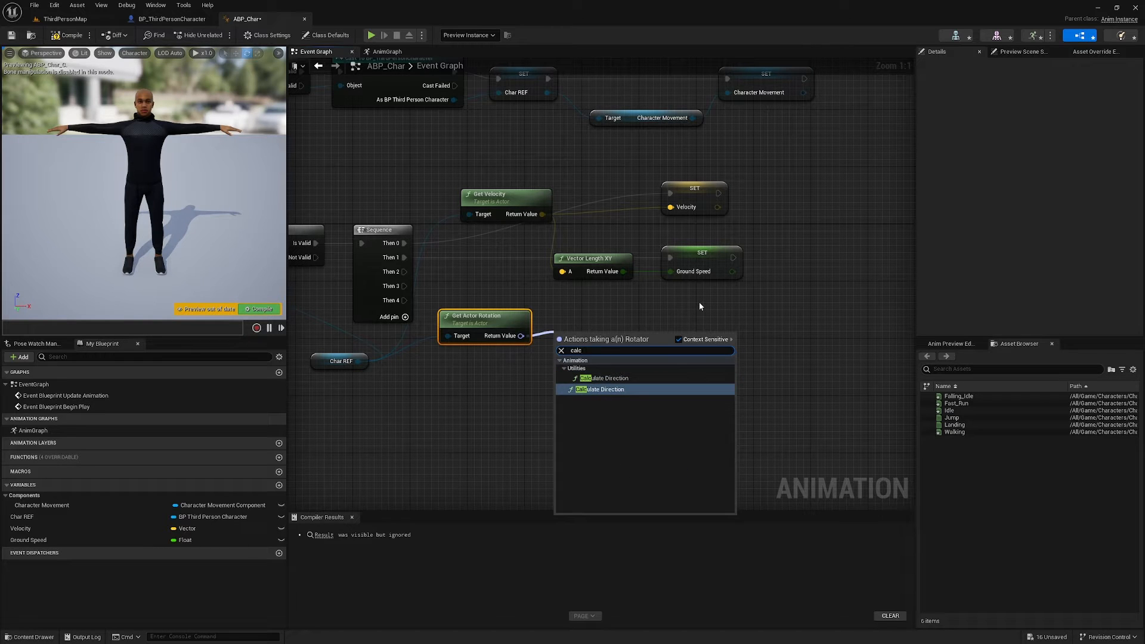
key("Return")
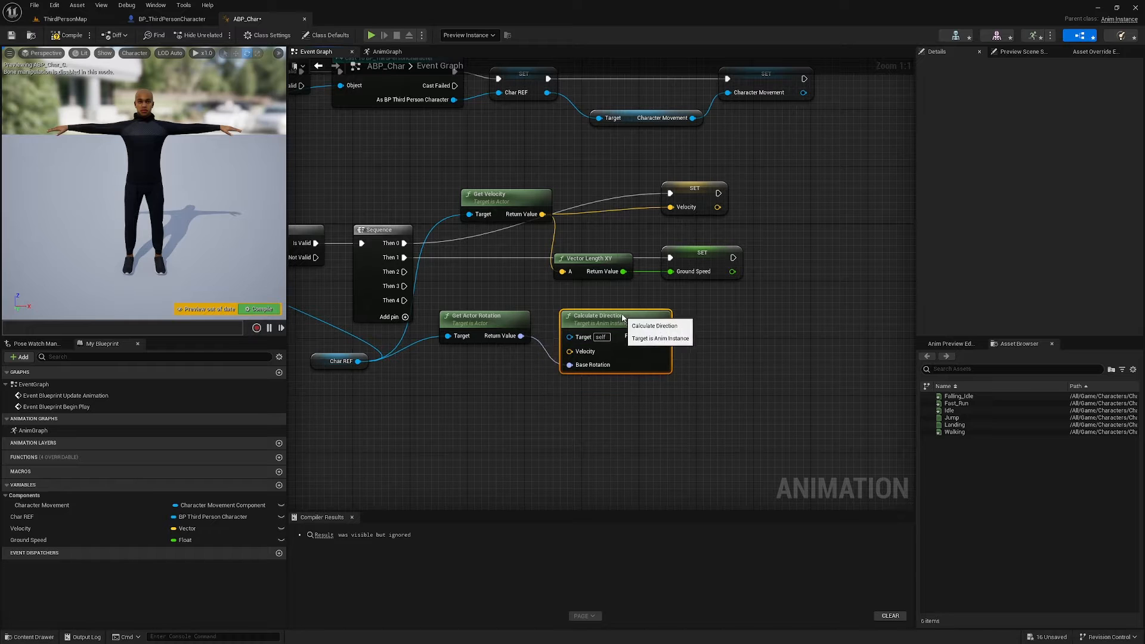
left_click_drag(622, 317, 622, 296)
left_click_drag(570, 330, 545, 214)
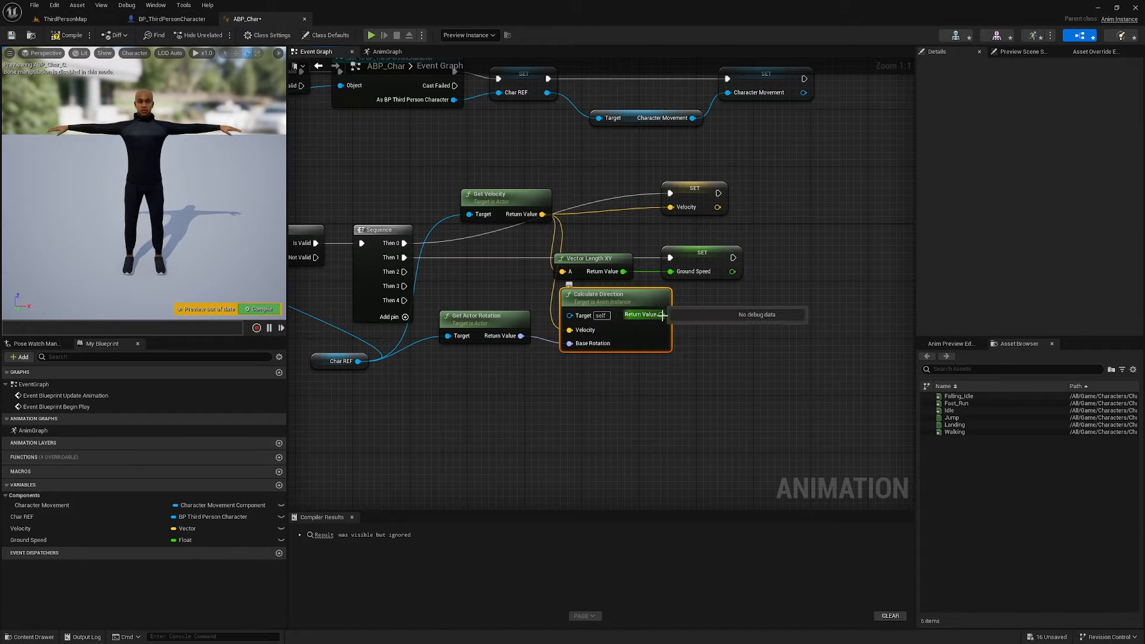
Step: Promote the Calculate Direction result to a variable named Direction and run its SET node from Then 2
left_click_drag(662, 314, 689, 314)
left_click(725, 352)
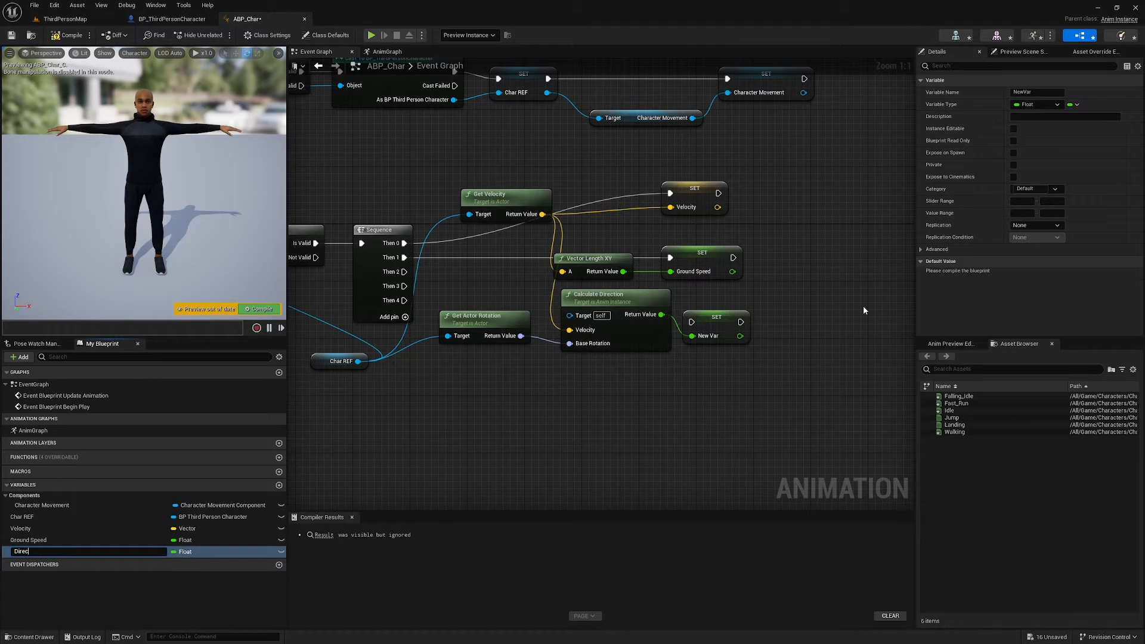
key("Return")
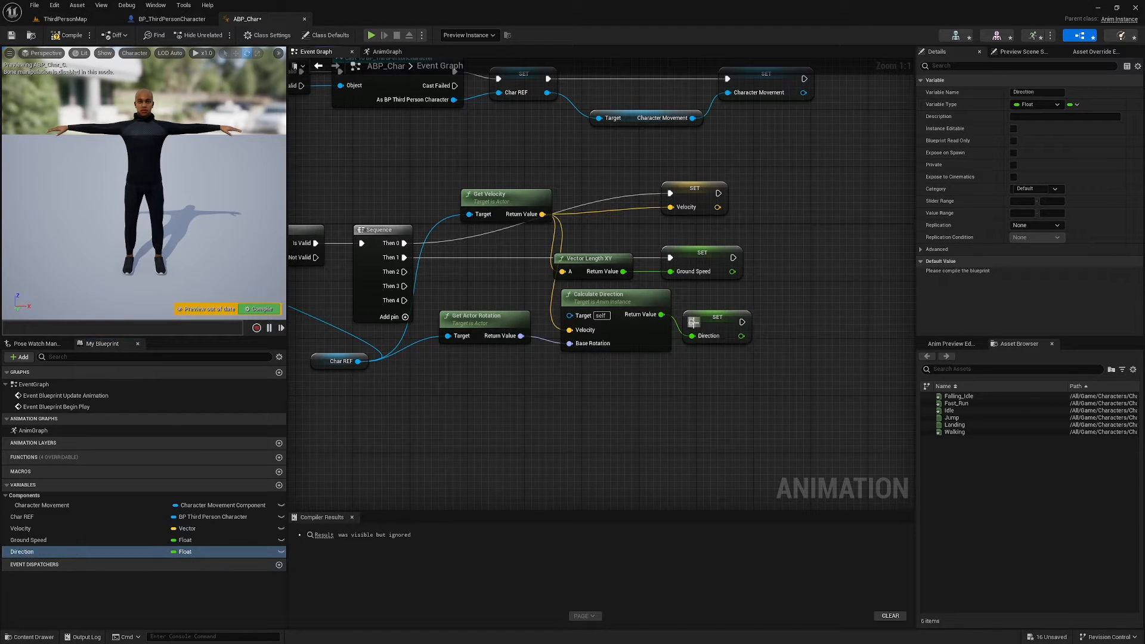
left_click_drag(691, 322, 404, 272)
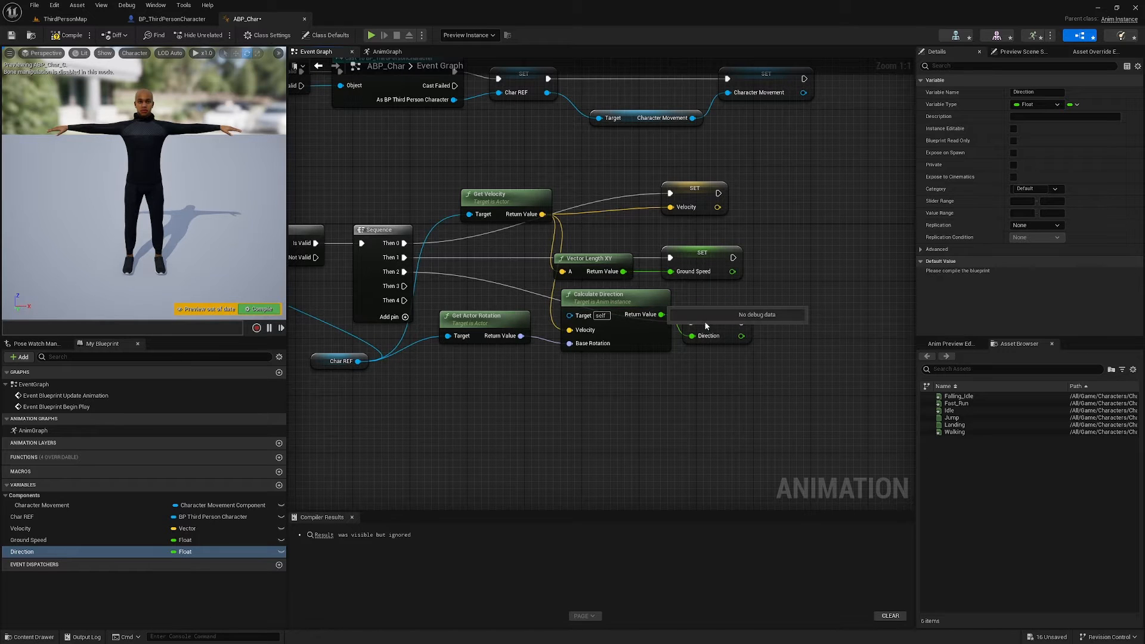
Step: Align the Velocity, Ground Speed and Direction SET nodes in one column to the right of Calculate Direction
left_click_drag(721, 324, 749, 310)
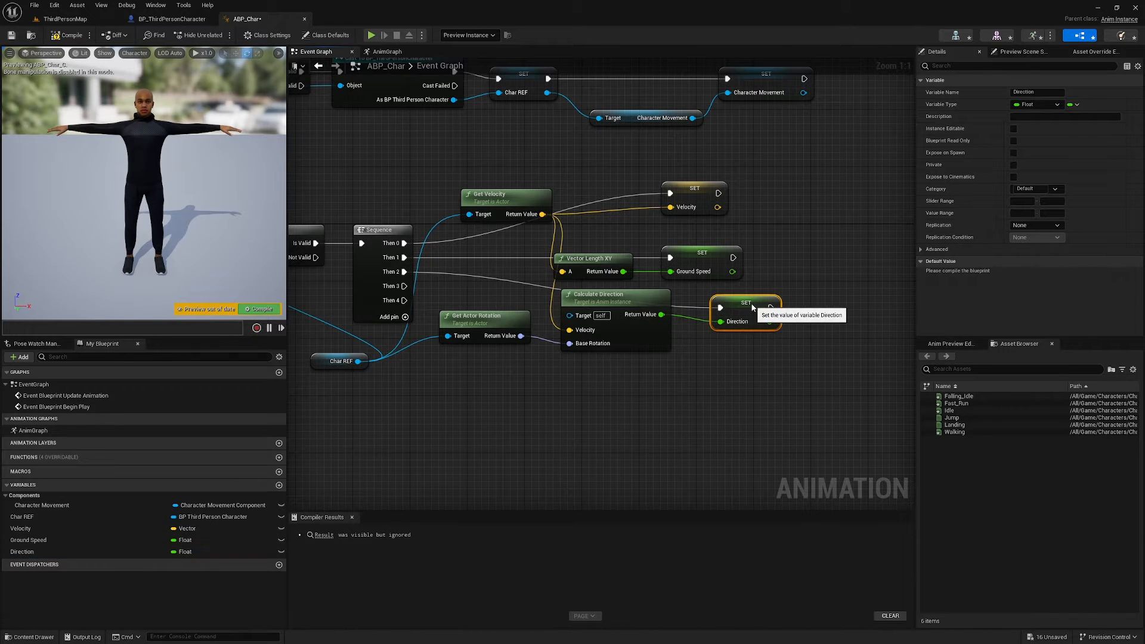
left_click_drag(771, 267, 751, 191)
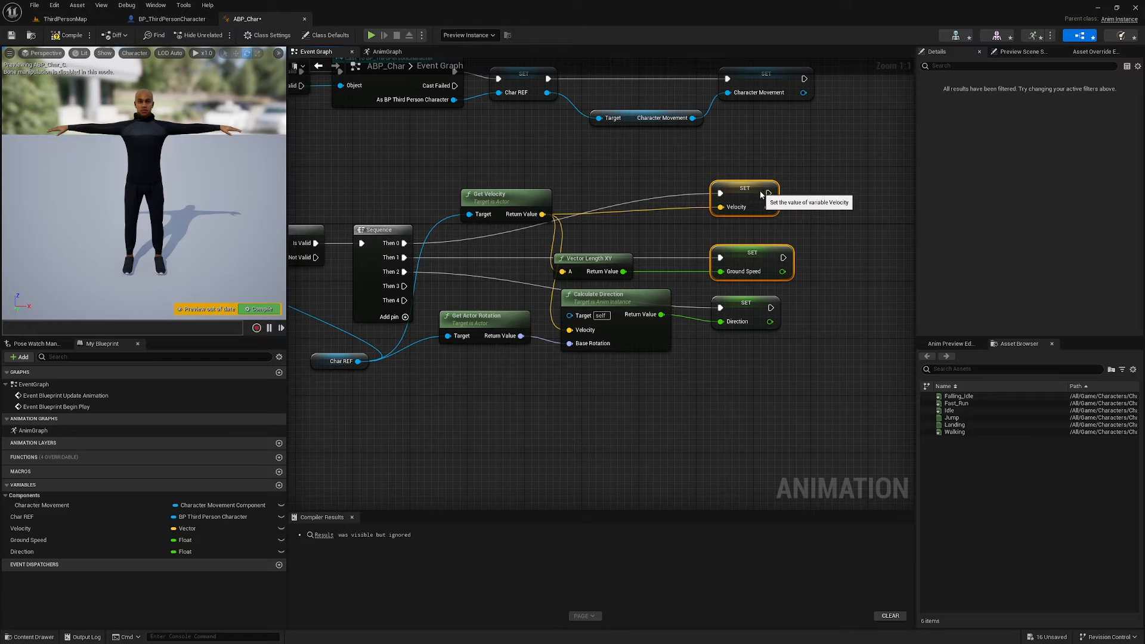
left_click(819, 291)
left_click_drag(741, 303, 740, 310)
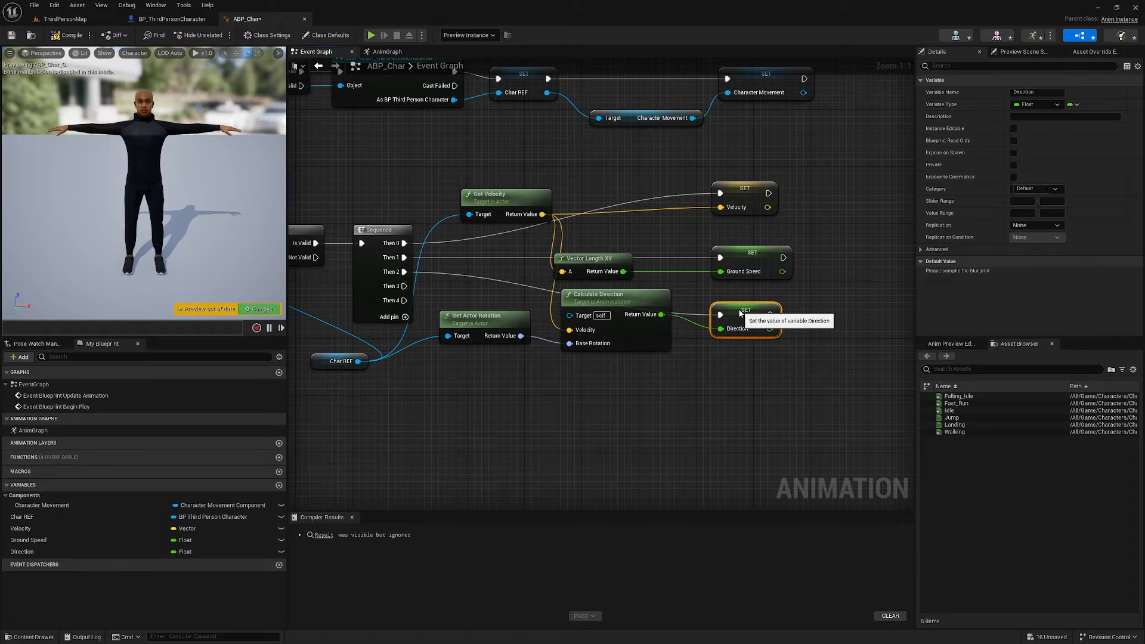
left_click(738, 385)
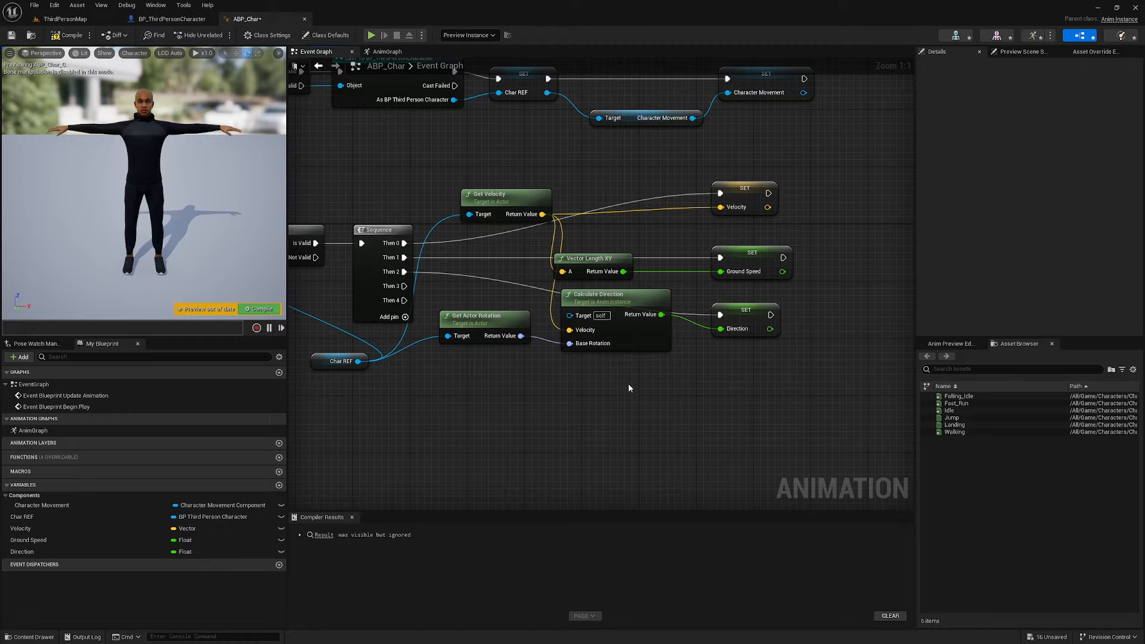
Step: Place a Character Movement getter below Char REF and feed it into an Is Falling node
right_click_drag(579, 404, 634, 338)
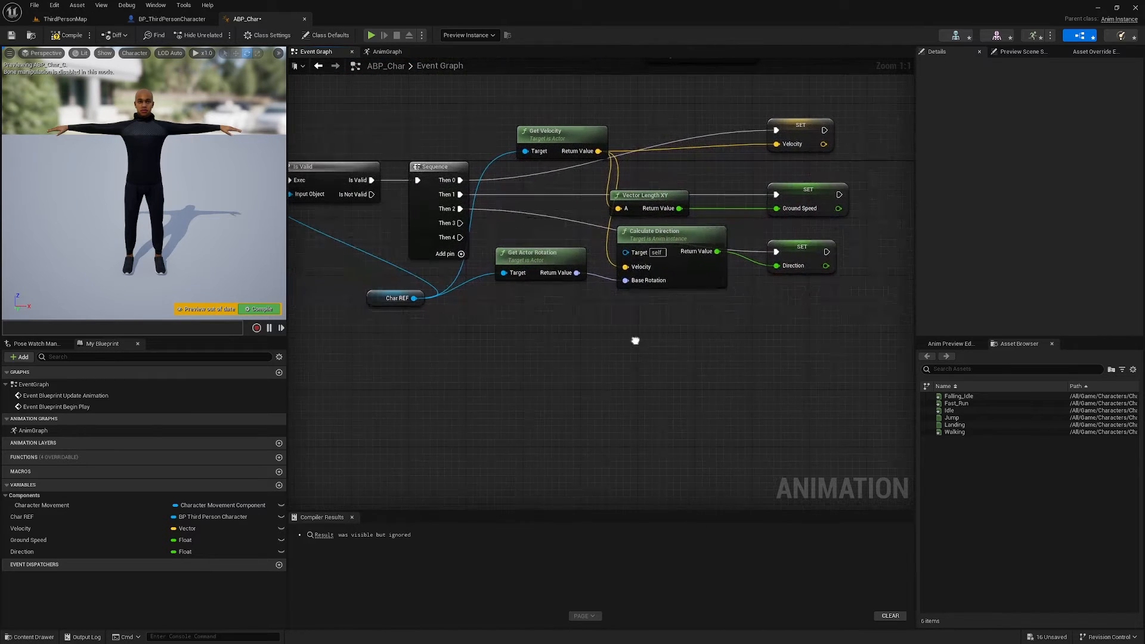
left_click_drag(41, 506, 632, 310)
left_click(394, 332)
type("is fall")
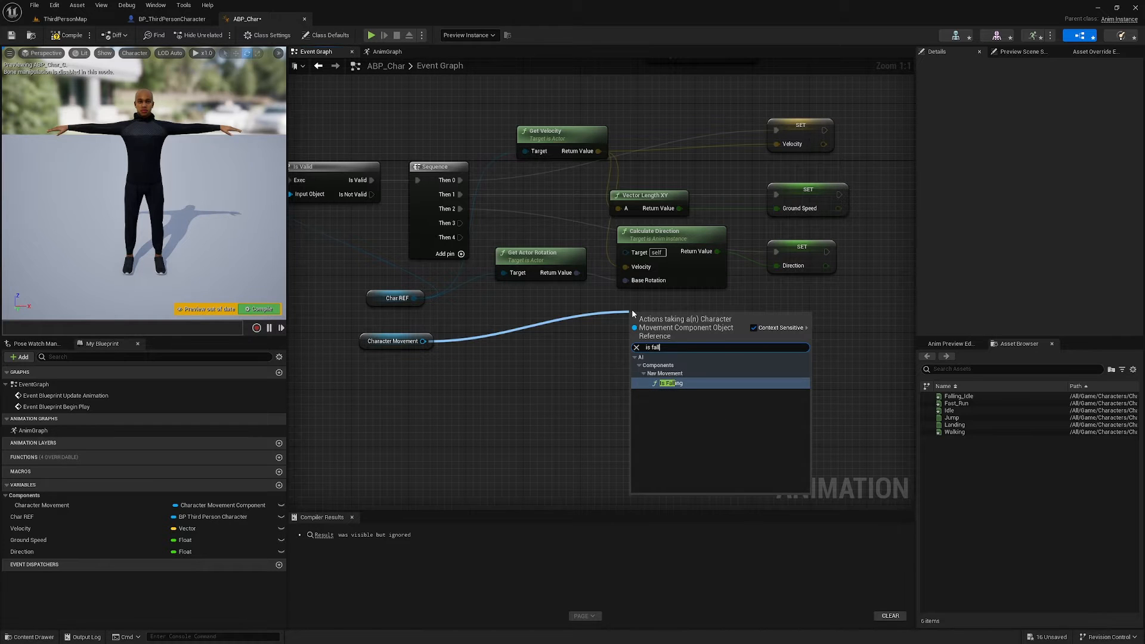
key("Return")
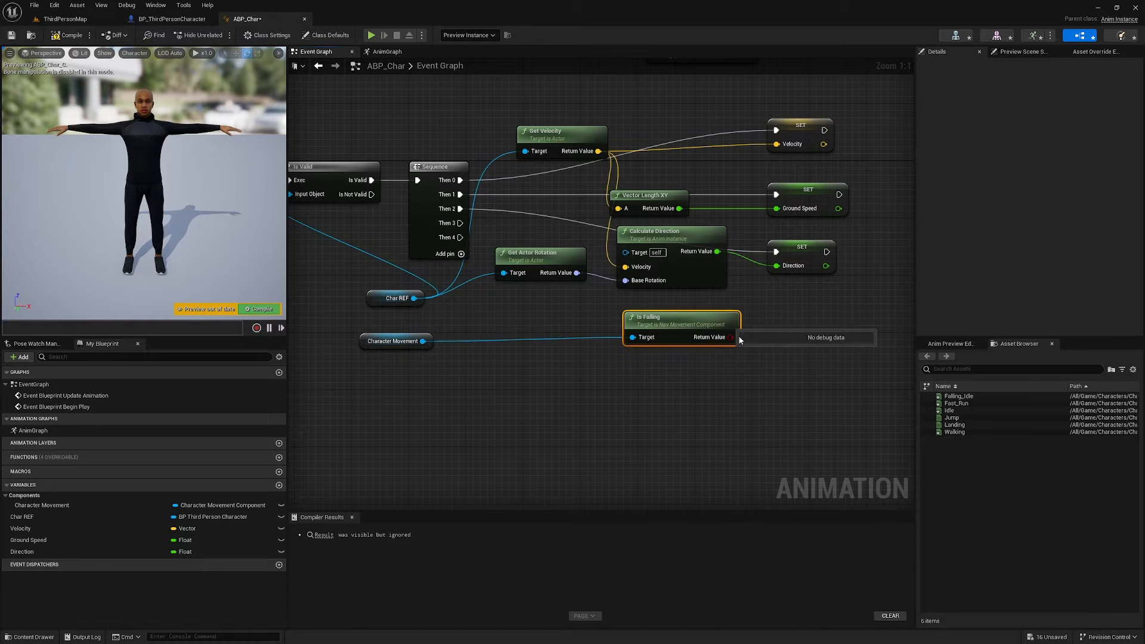
Step: Promote the Is Falling result to a Boolean variable named IsFalling? and run its SET node from Then 3
left_click_drag(729, 338, 807, 327)
left_click(875, 357)
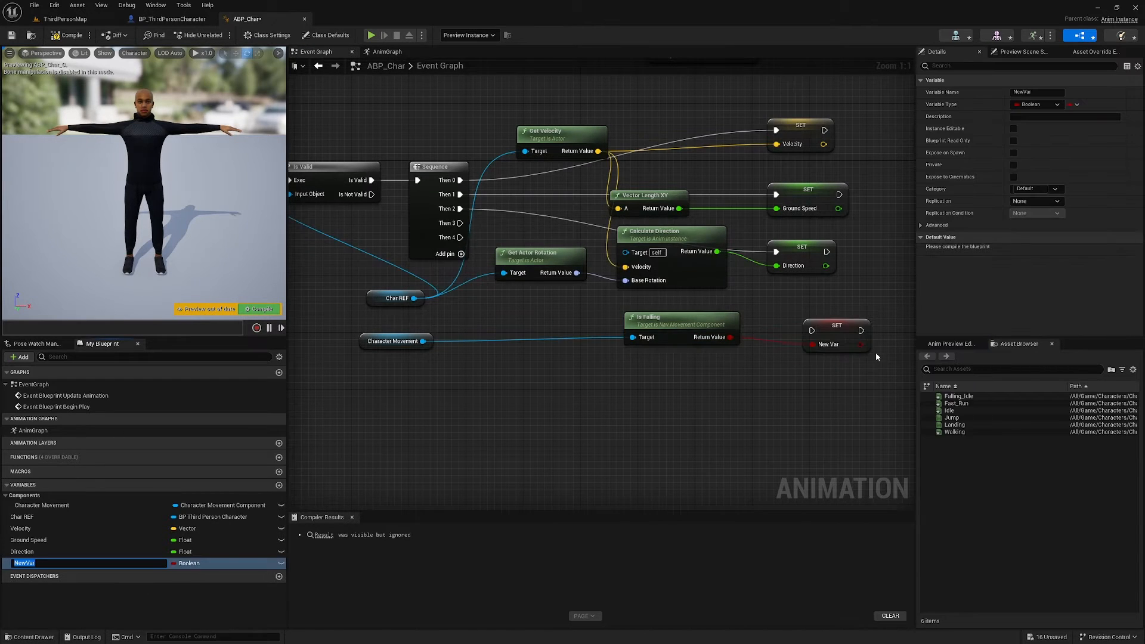
type("I")
key("Return")
left_click_drag(841, 335, 459, 223)
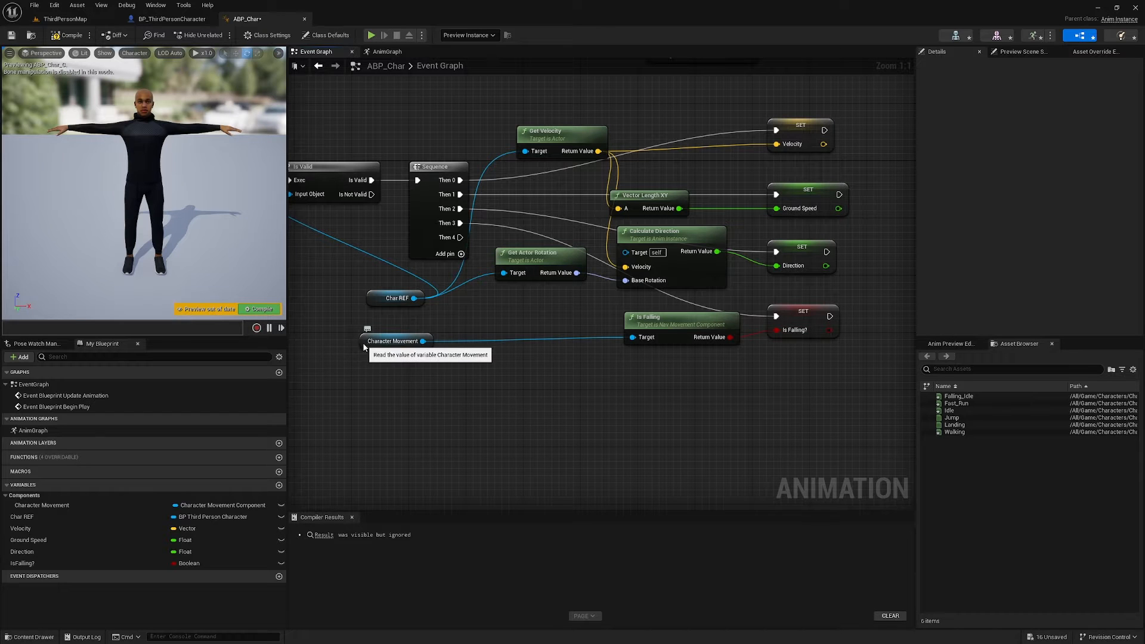
left_click_drag(364, 346, 369, 356)
left_click(635, 397)
Step: Get Current Acceleration from Character Movement and feed it into a vector Not Equal node placed below Is Falling
right_click_drag(665, 399, 665, 361)
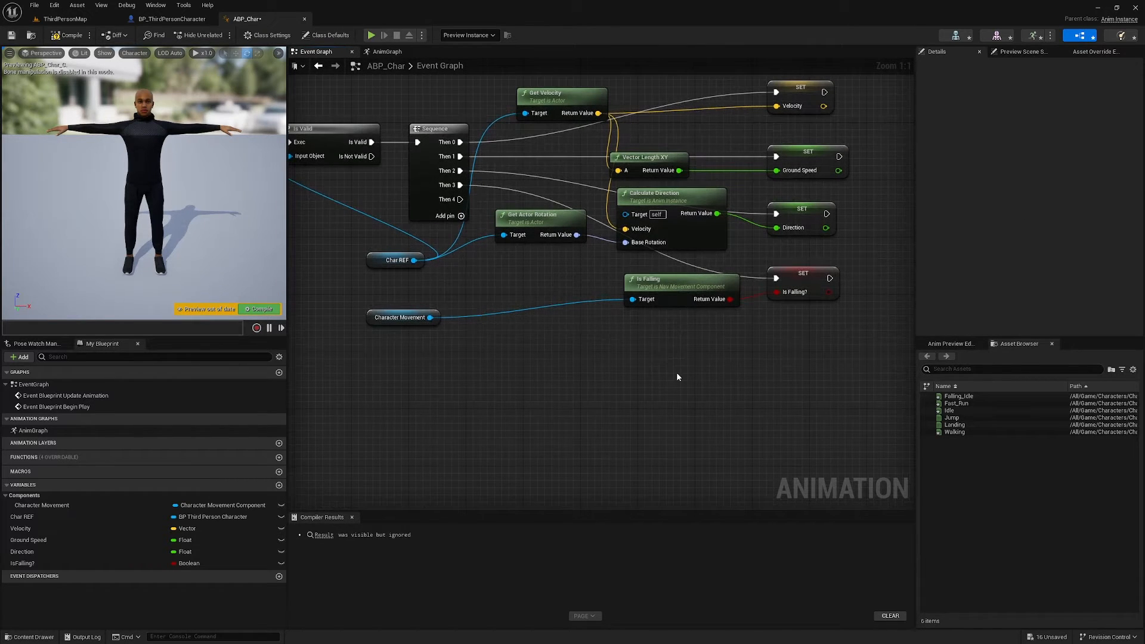
left_click_drag(430, 318, 515, 330)
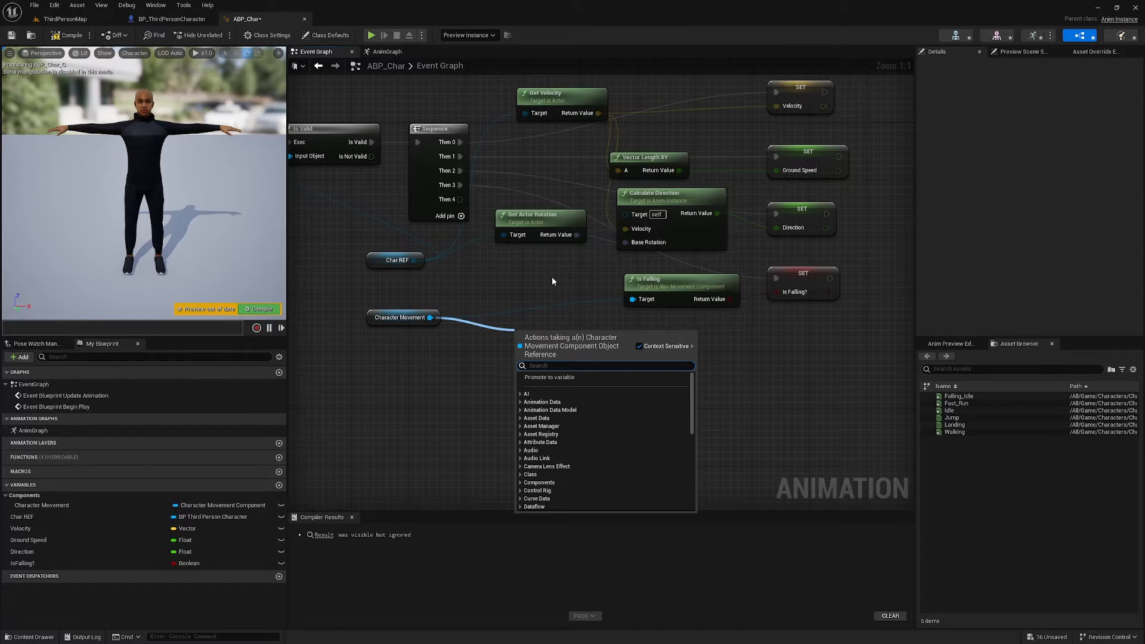
type("get curre")
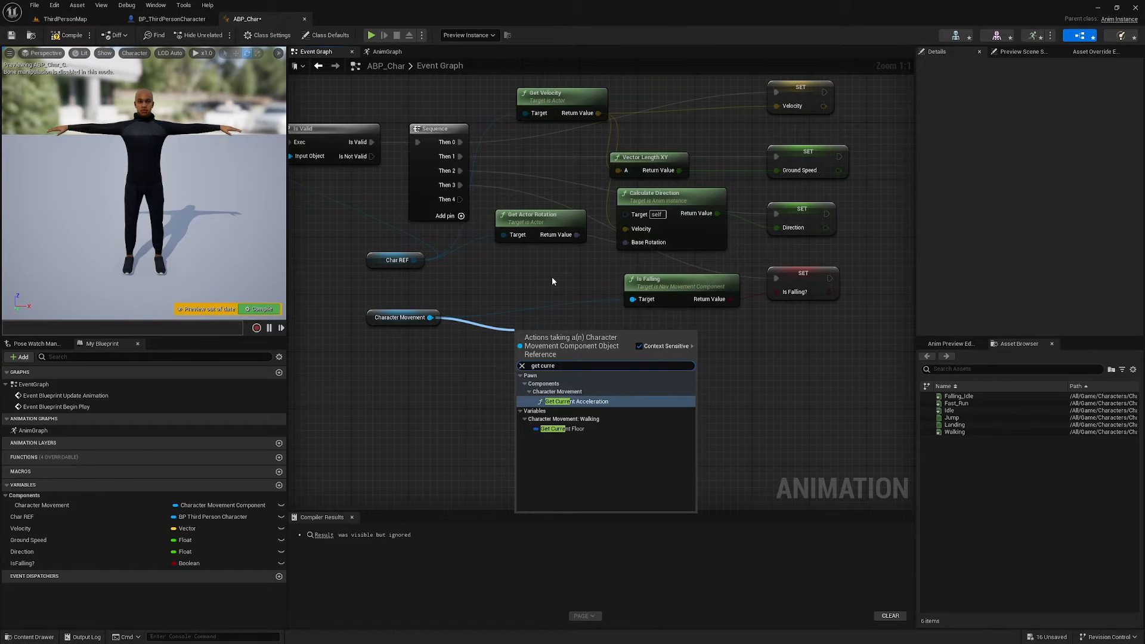
left_click(581, 401)
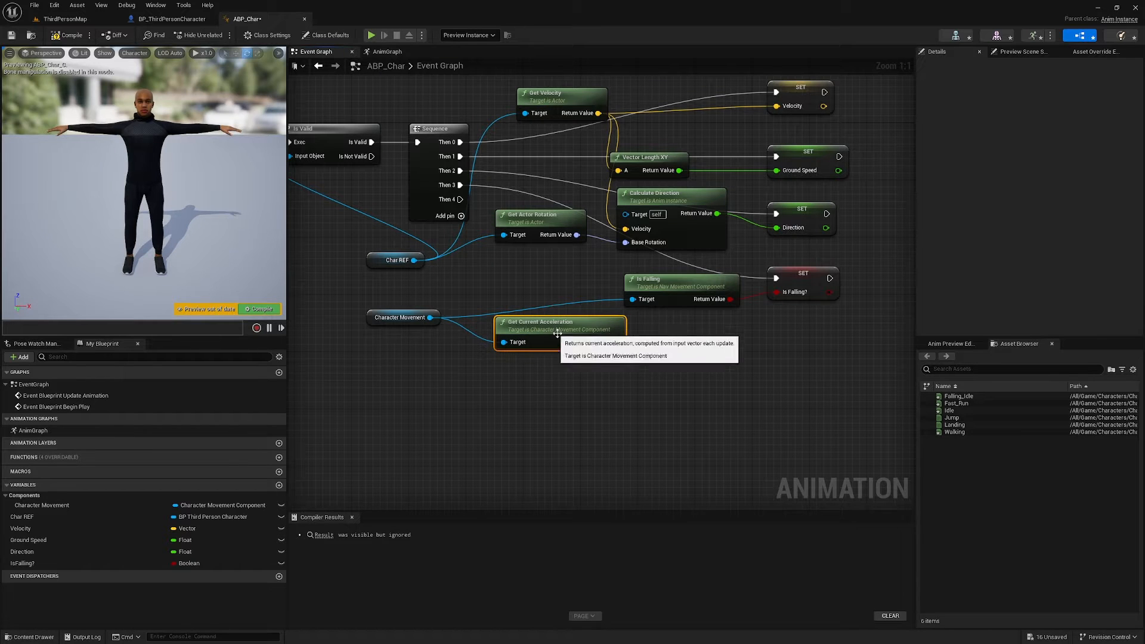
left_click_drag(615, 342, 640, 348)
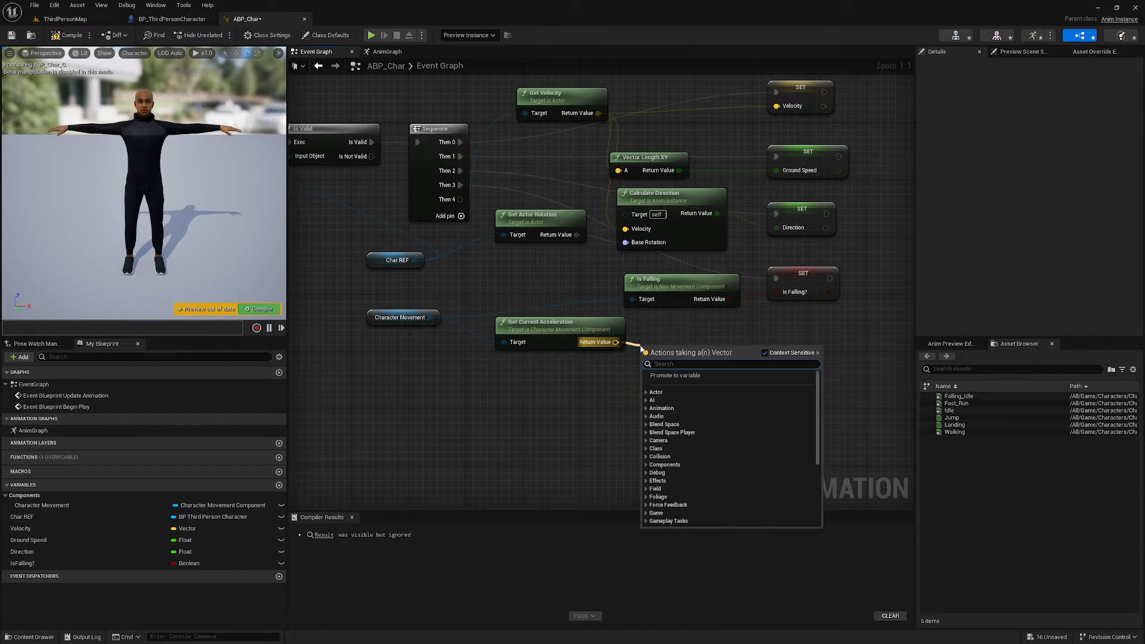
type("not")
key("Return")
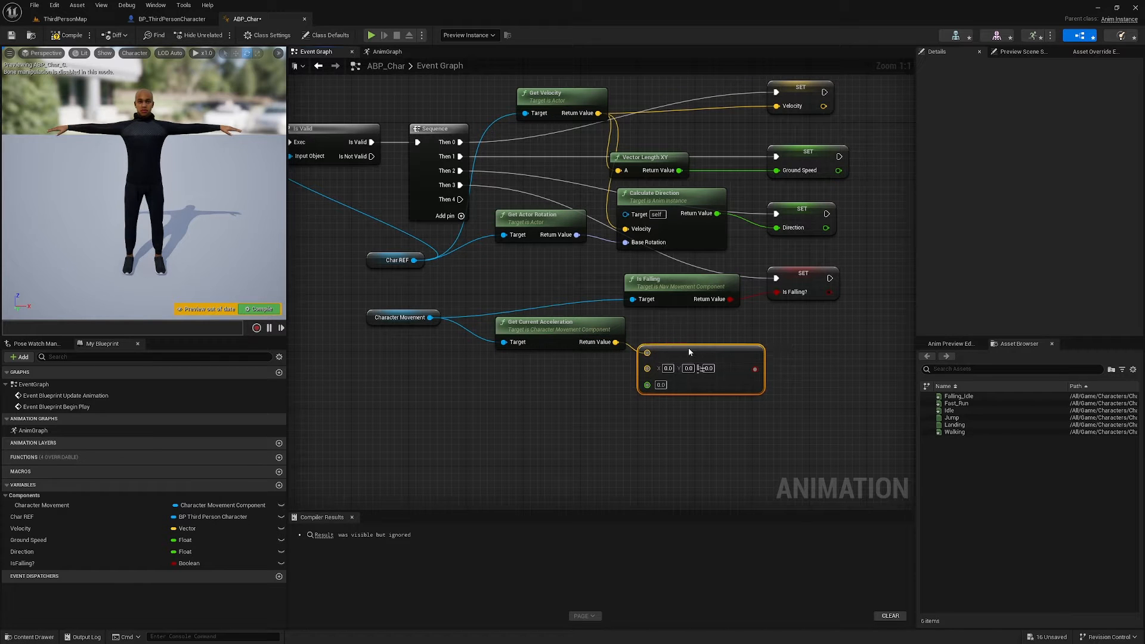
left_click_drag(689, 352, 689, 330)
Step: Add an AND Boolean node fed by the acceleration Not Equal result
left_click_drag(755, 348, 793, 385)
type("and")
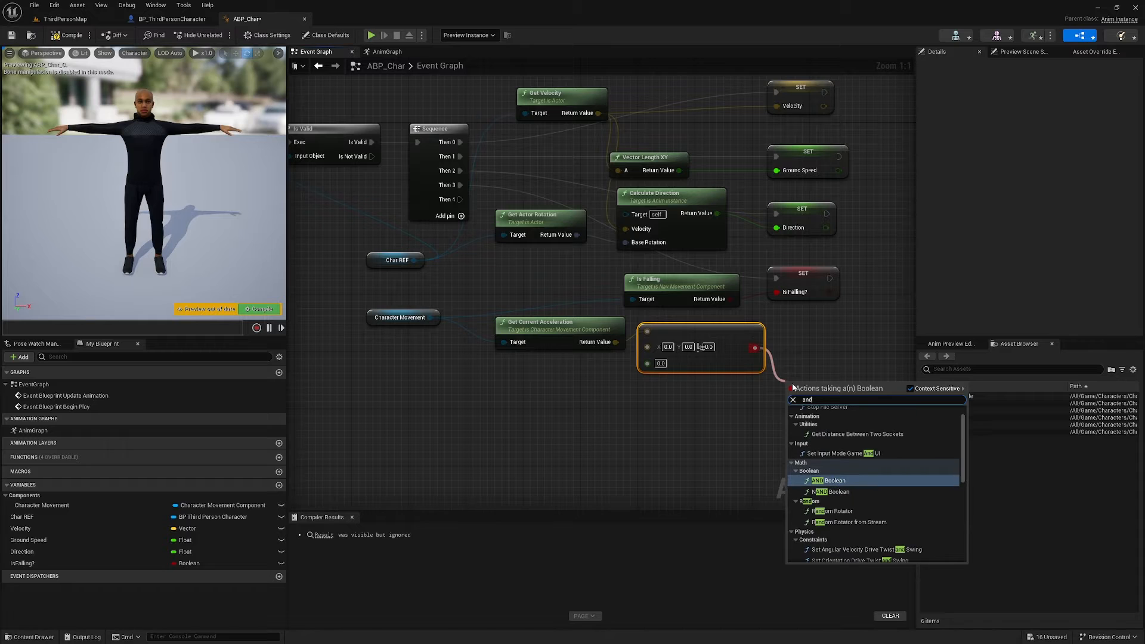
left_click(847, 481)
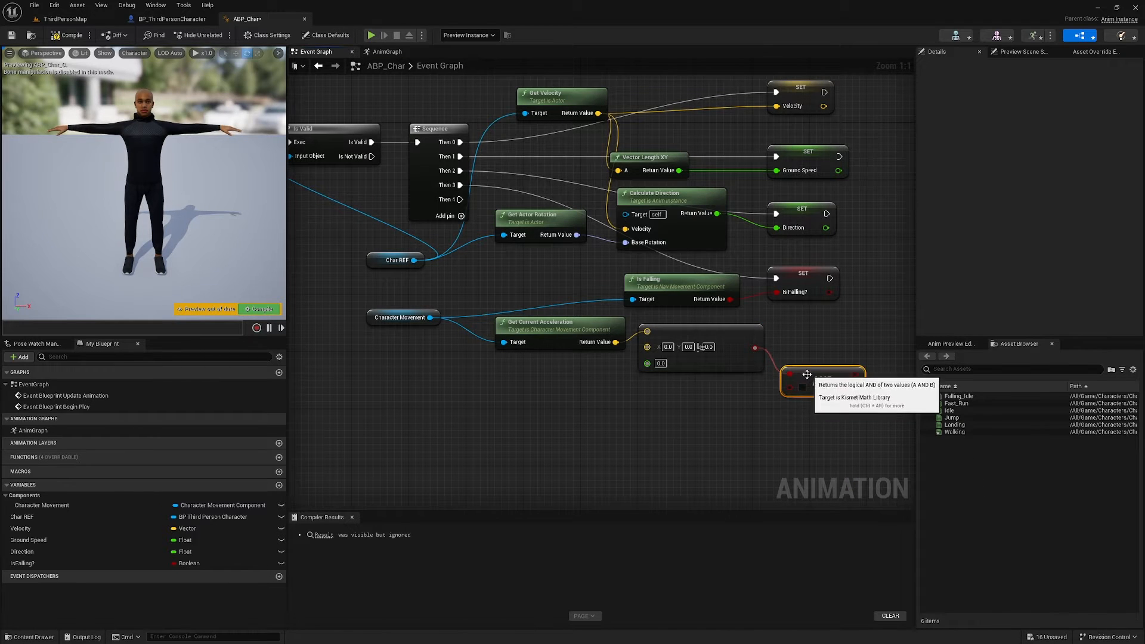
Step: Add a Ground Speed getter below the acceleration nodes and feed it into a Greater node comparing against 3.0
right_click_drag(661, 409, 624, 363)
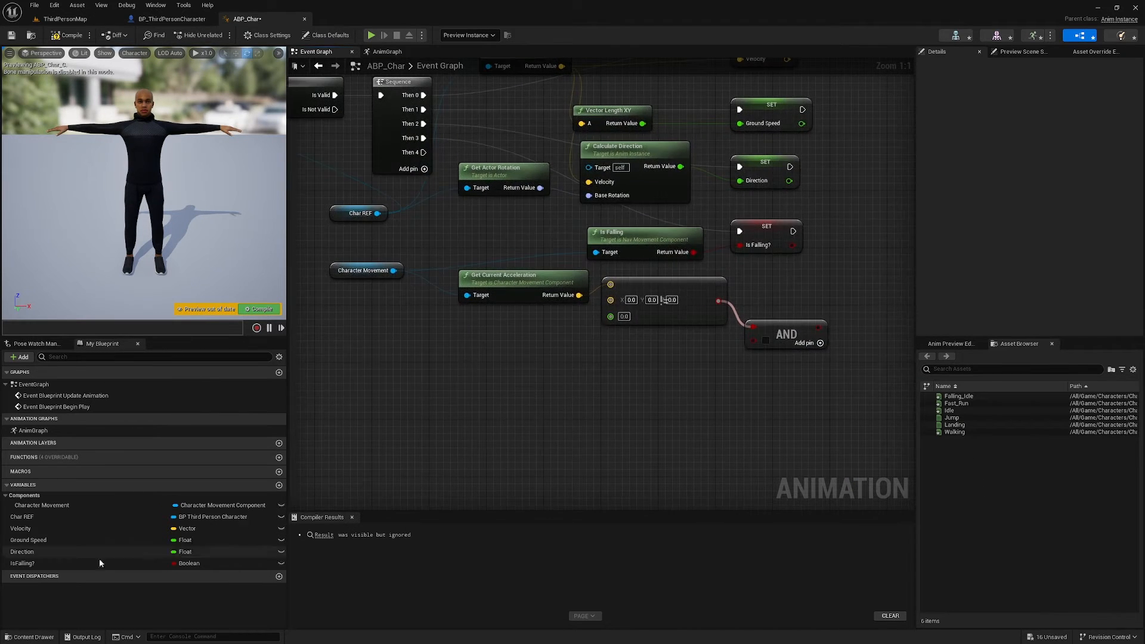
left_click_drag(36, 540, 604, 361, "ctrl")
type("greater")
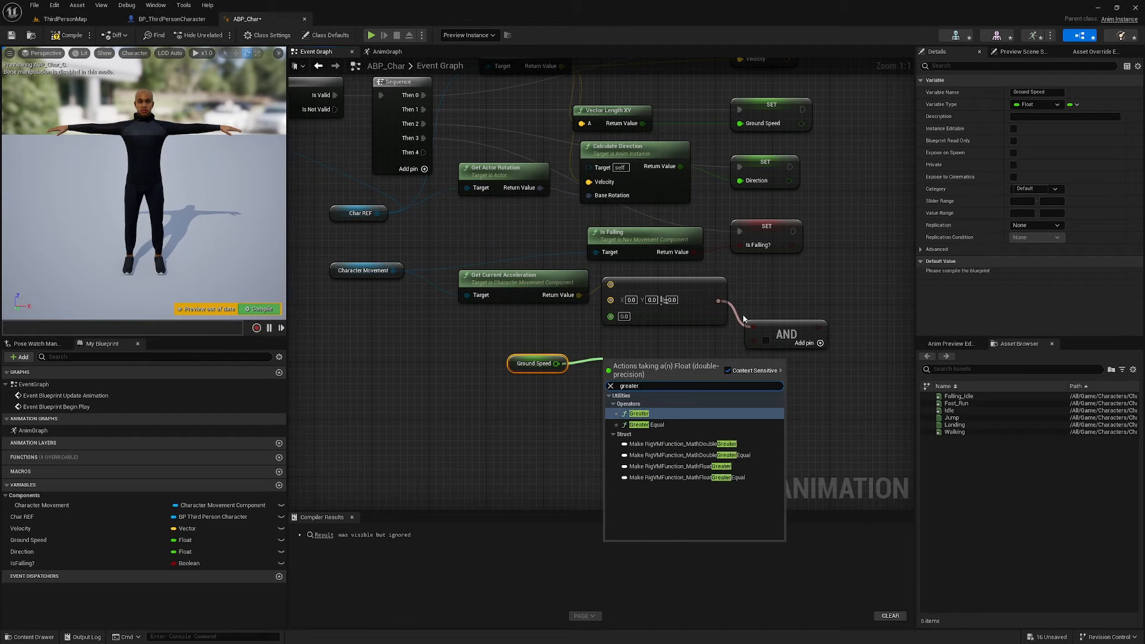
left_click(649, 413)
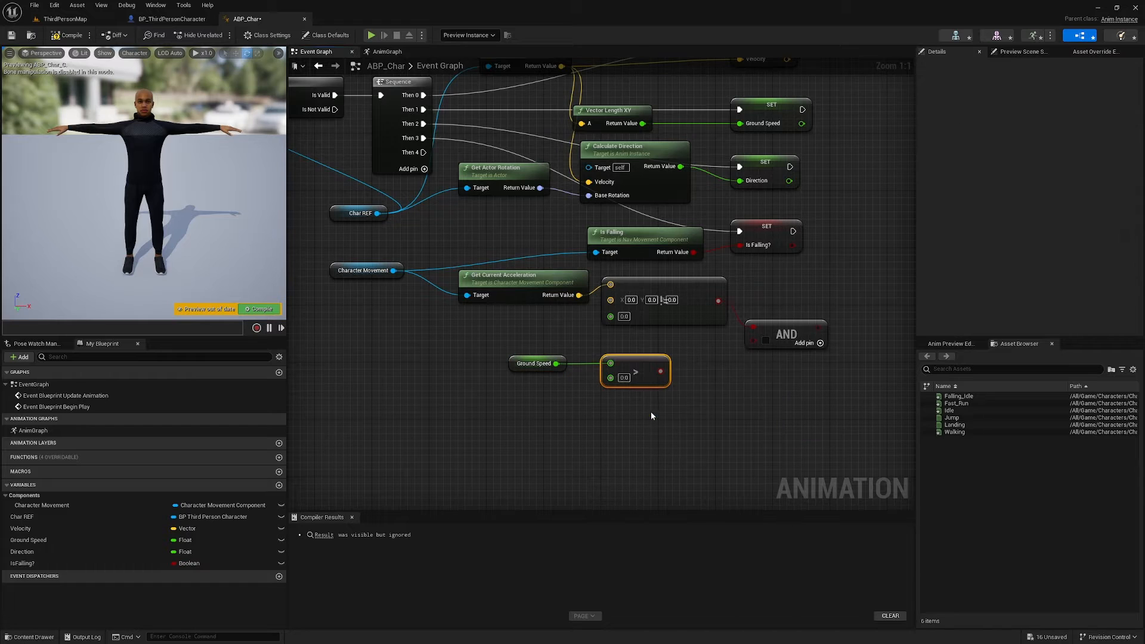
type("3")
left_click(718, 366)
Step: Feed the Greater result into AND, promote AND's output to a Boolean variable named ShouldMove?, and run its SET node from Then 4
left_click_drag(660, 371, 852, 322)
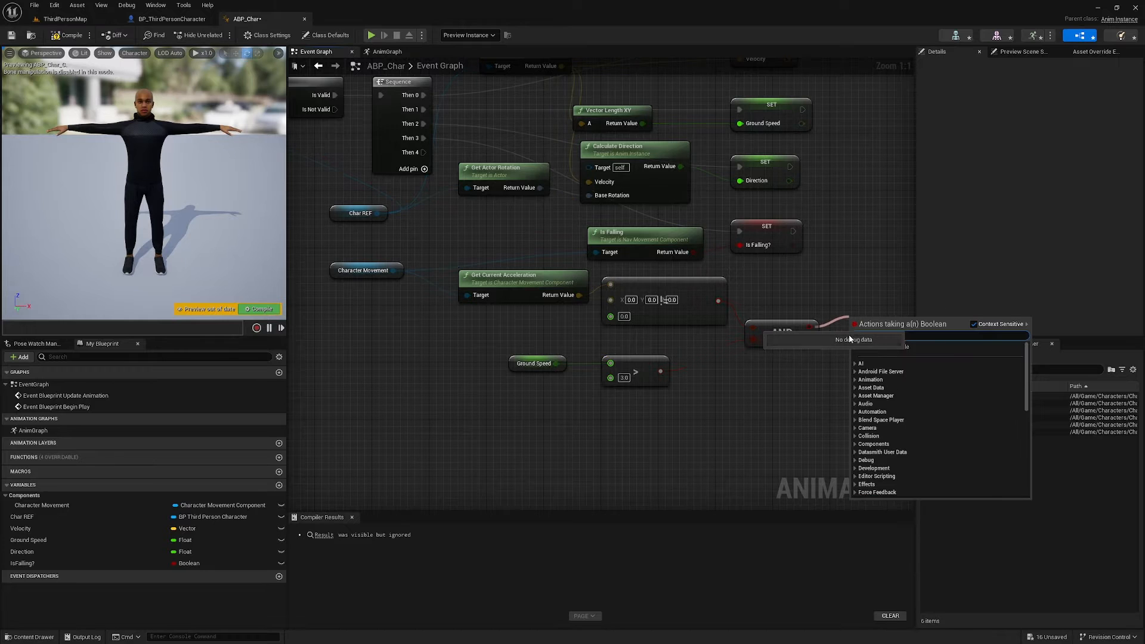
left_click(922, 347)
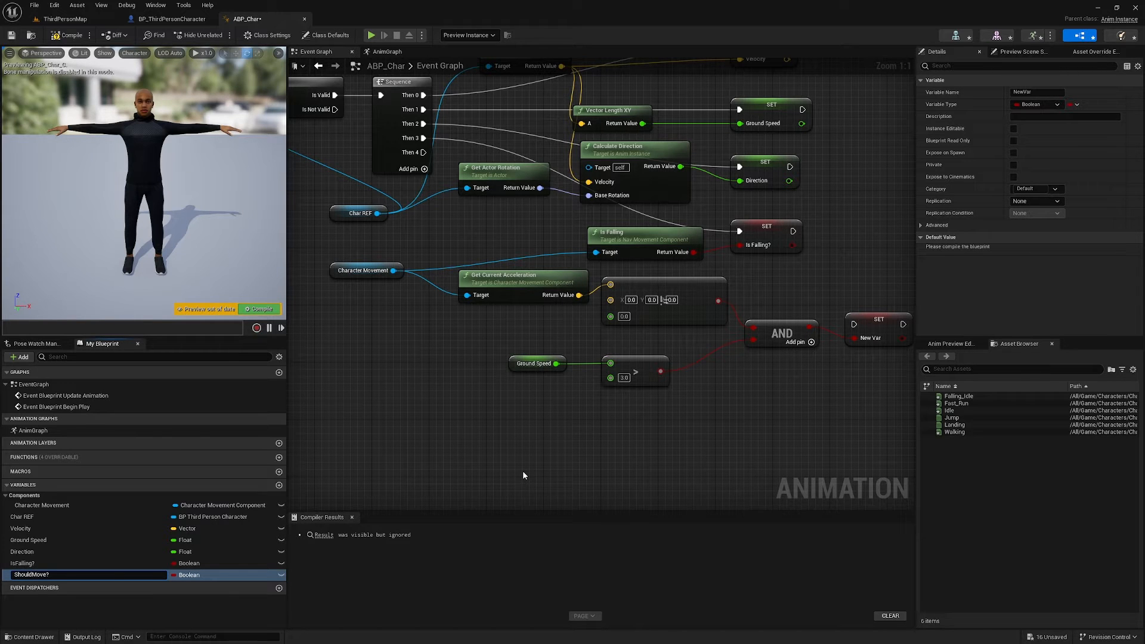
type("ShouldMove?")
key("Return")
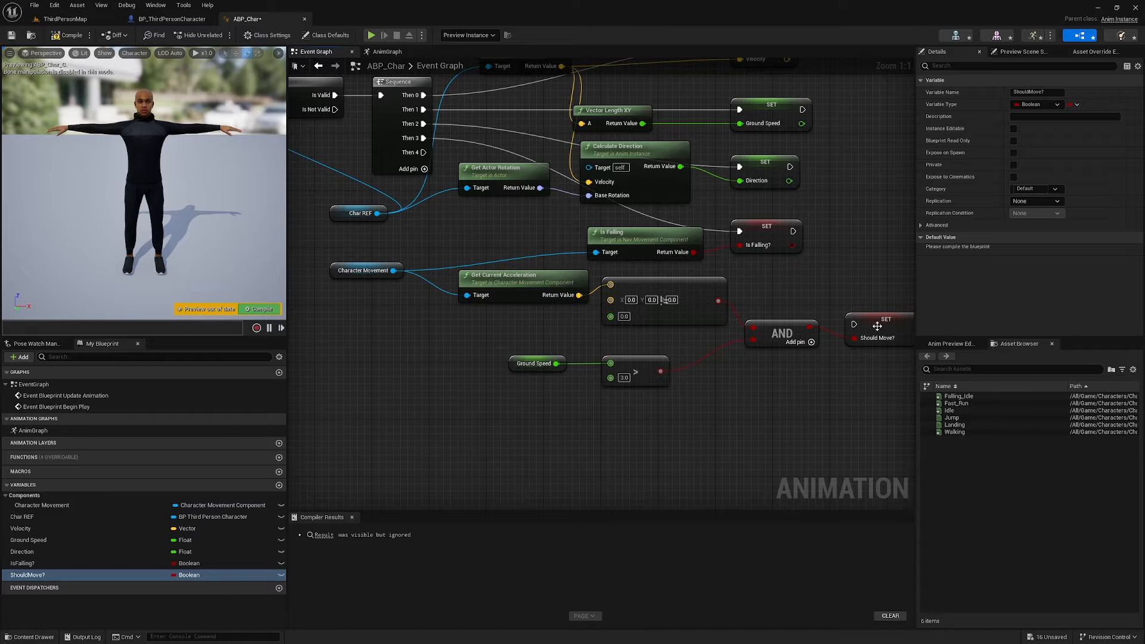
left_click_drag(879, 324, 422, 152)
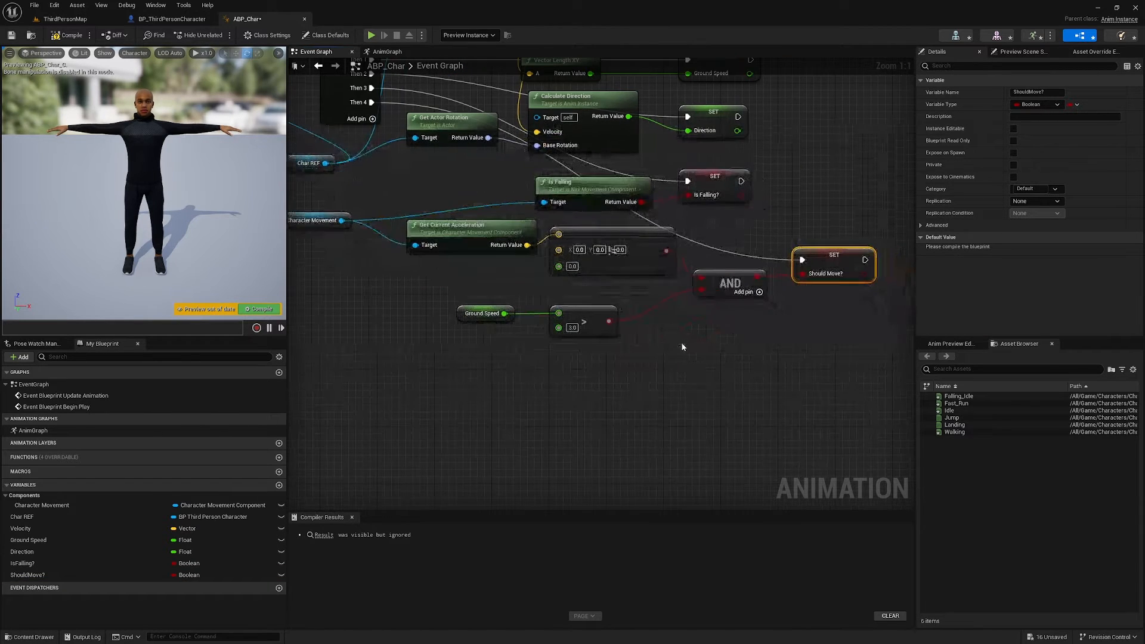
Step: Compile and save the ABP_Char animation blueprint with the finished event graph
right_click_drag(639, 366, 588, 316)
right_click_drag(551, 282, 641, 303)
right_click_drag(782, 327, 675, 317)
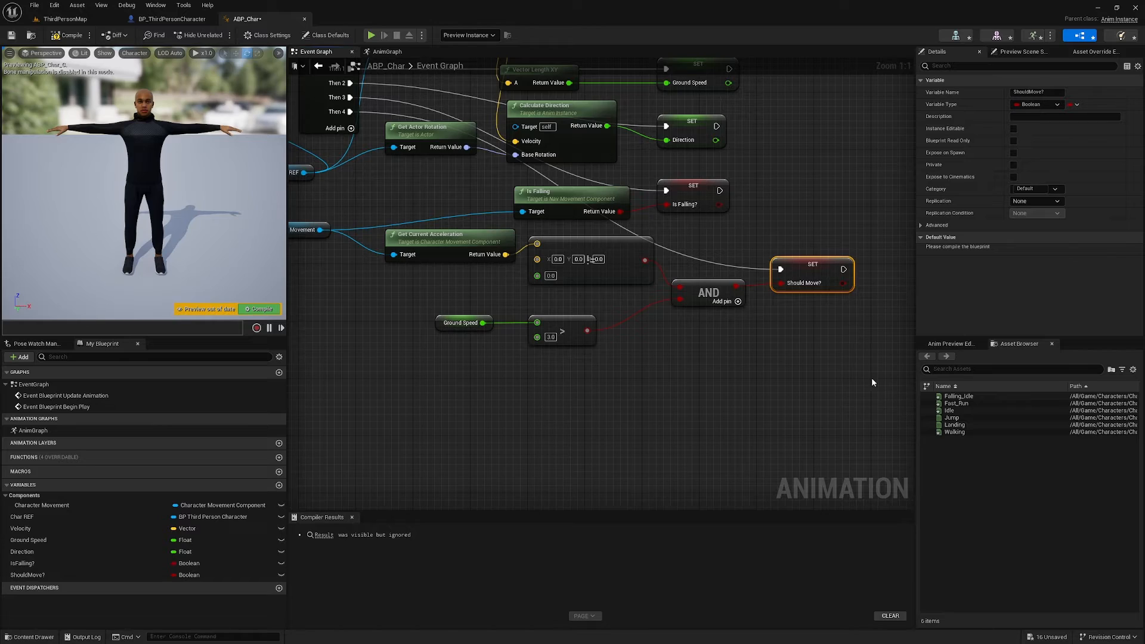
right_click_drag(795, 357, 766, 441)
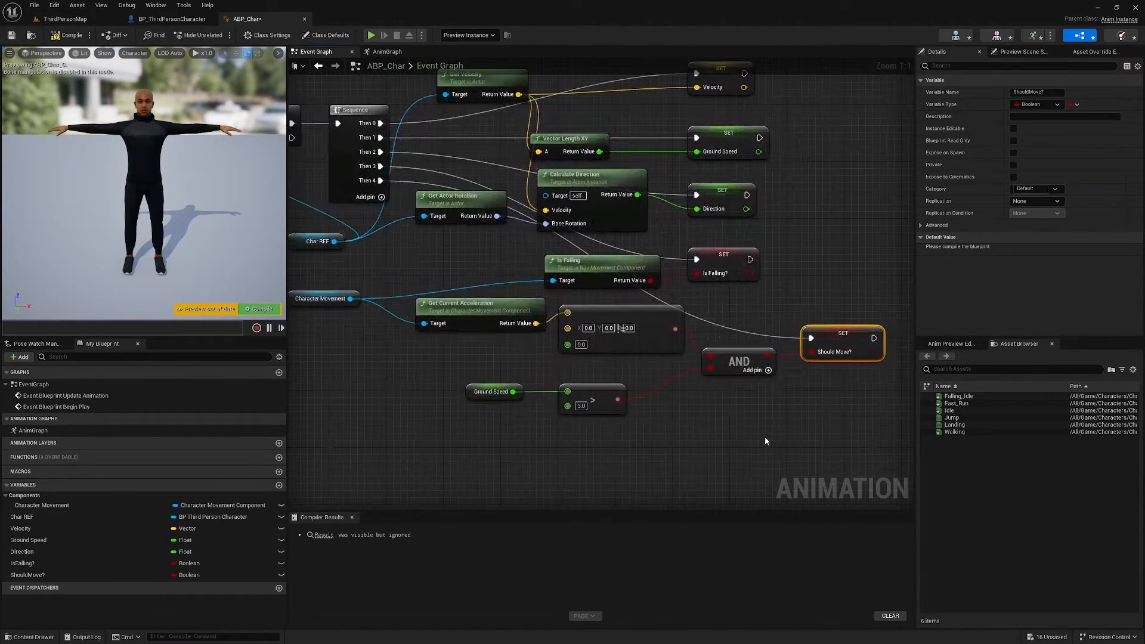
scroll(765, 441, "down", 1)
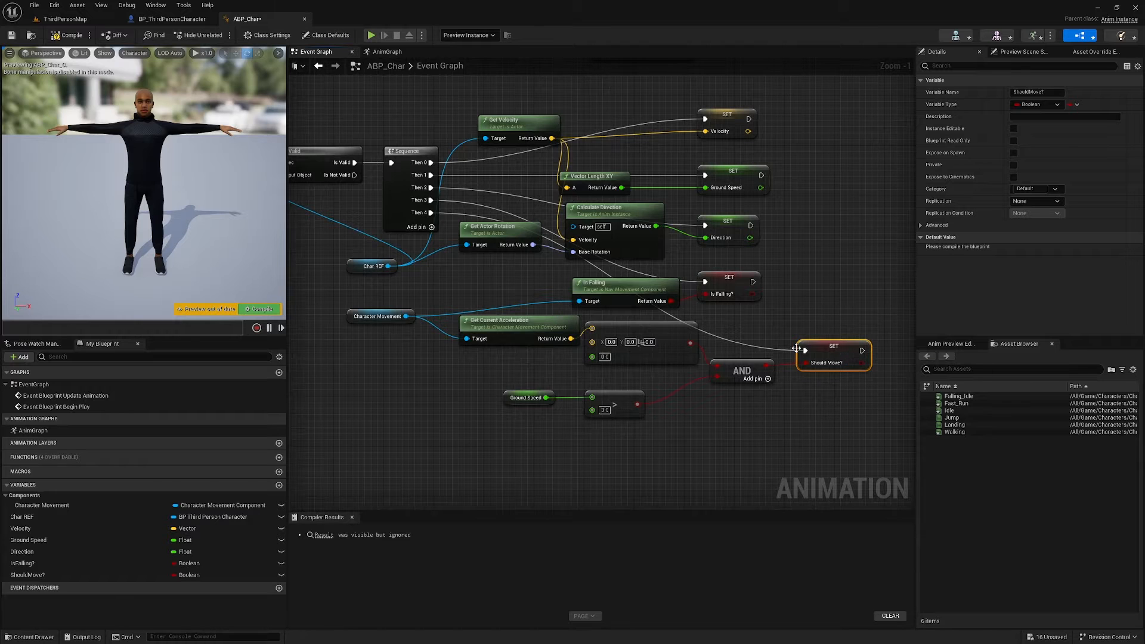
left_click(69, 38)
scroll(639, 381, "down", 2)
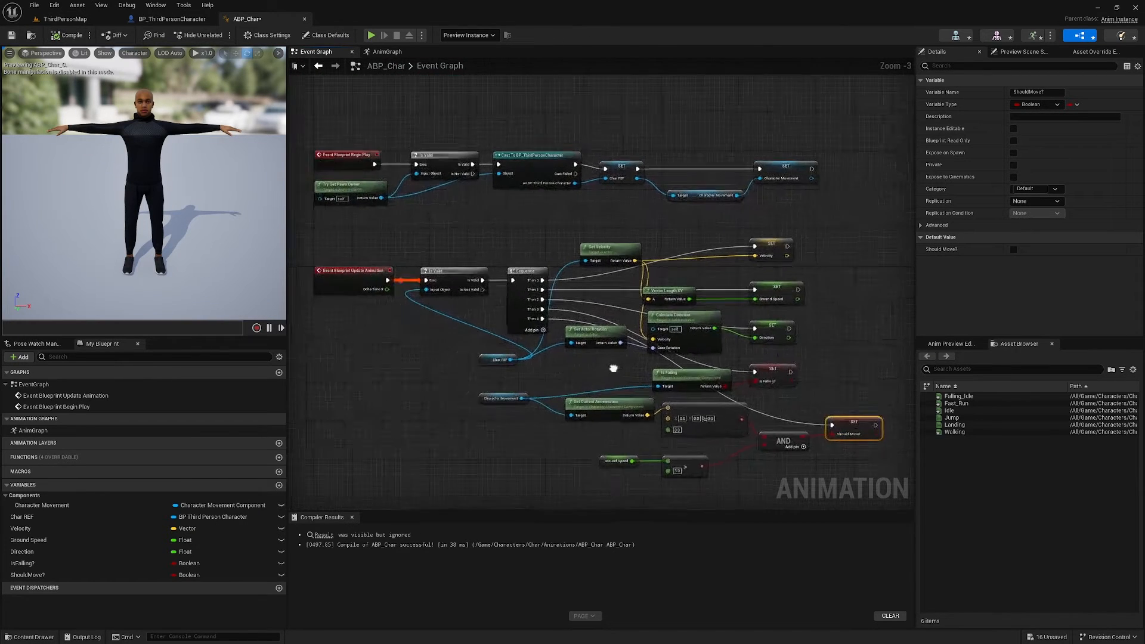
right_click_drag(639, 380, 628, 357)
left_click(12, 35)
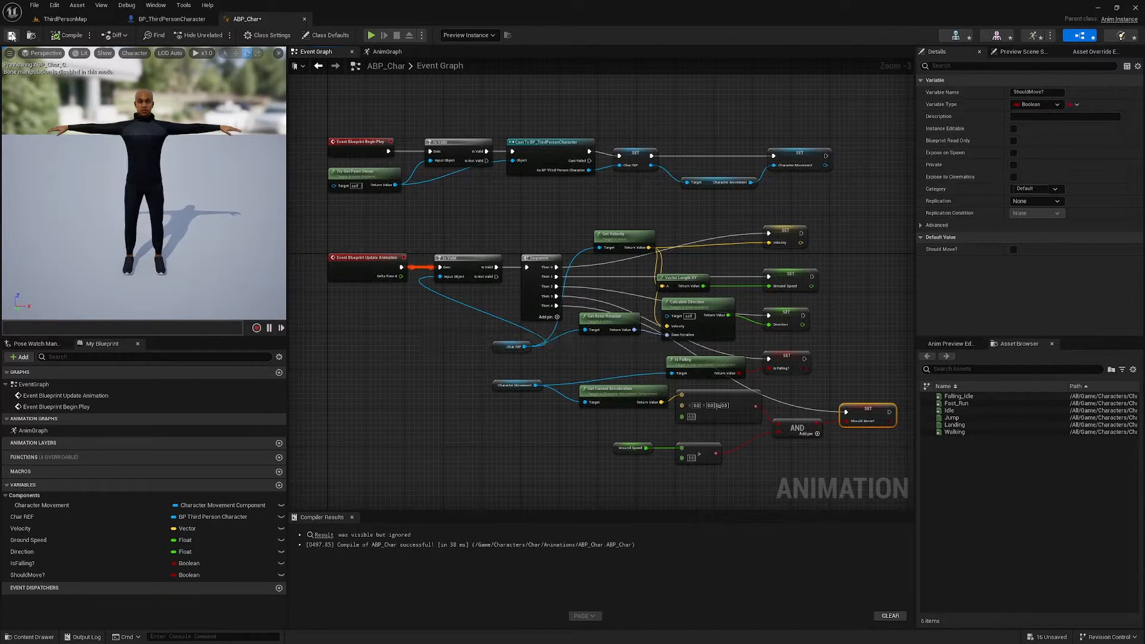
Step: Add a state machine named Locomotion to the AnimGraph above Output Pose
left_click(391, 52)
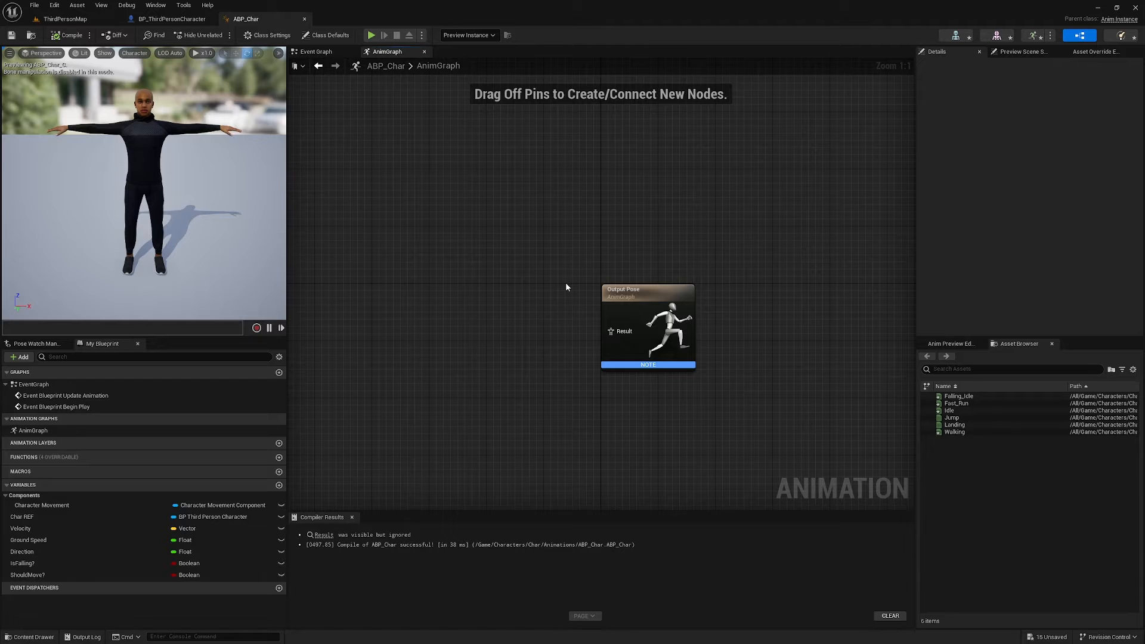
right_click(543, 160)
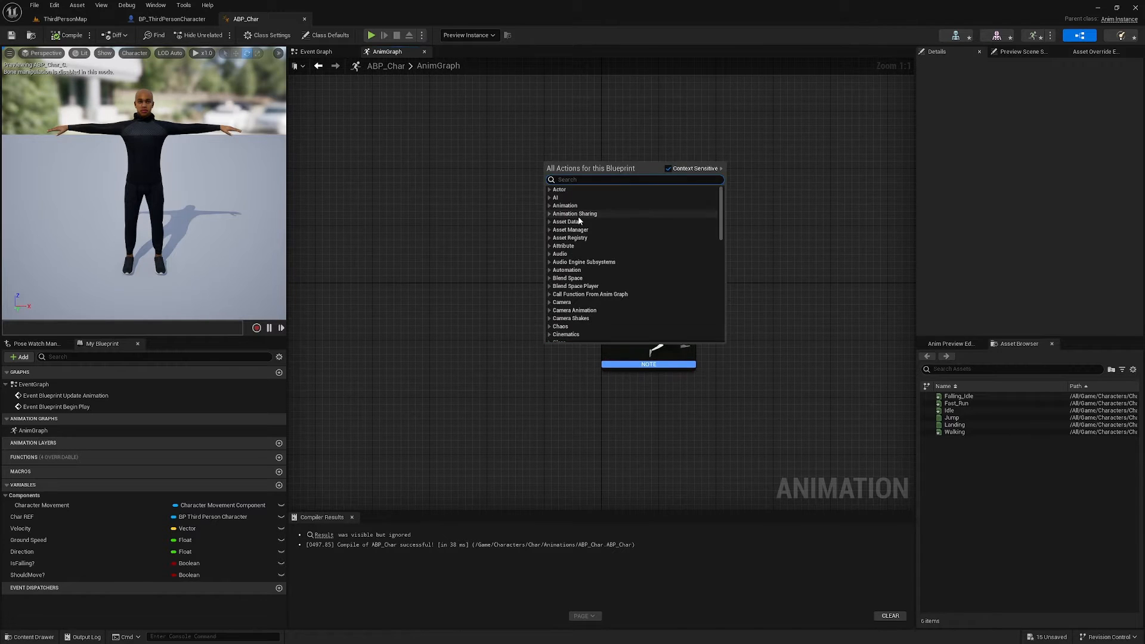
type("state machine")
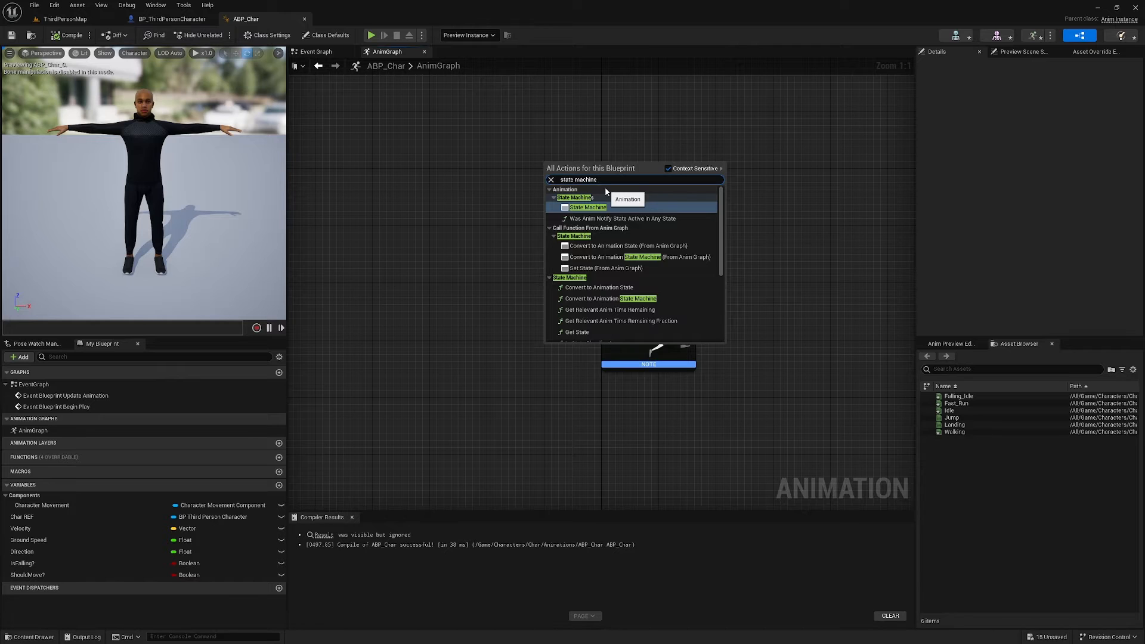
left_click(588, 207)
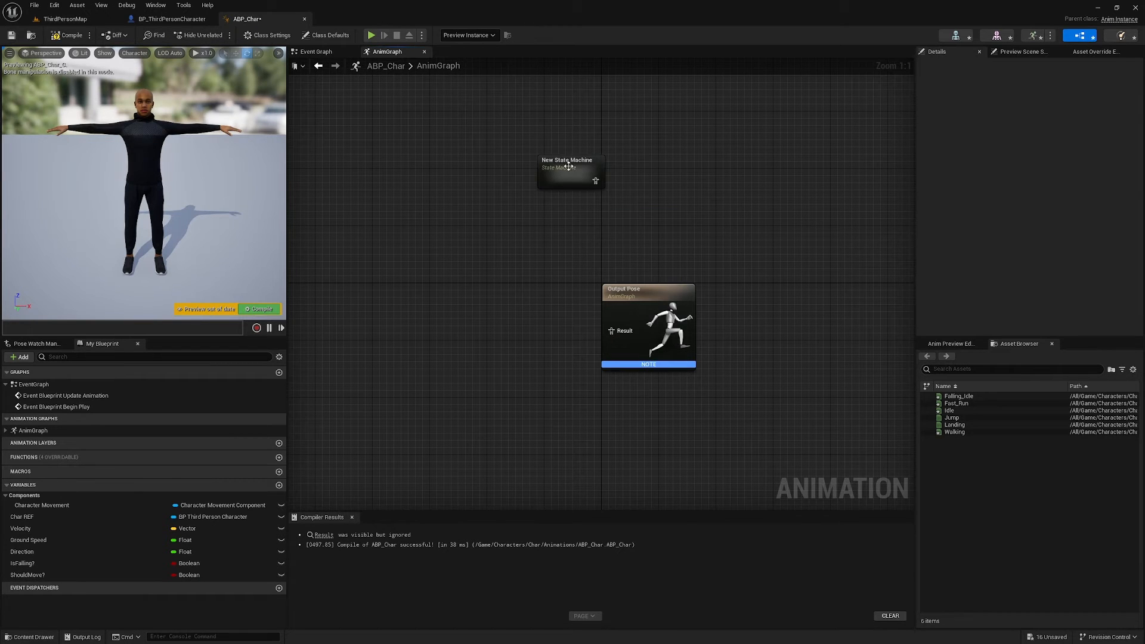
type("Loc")
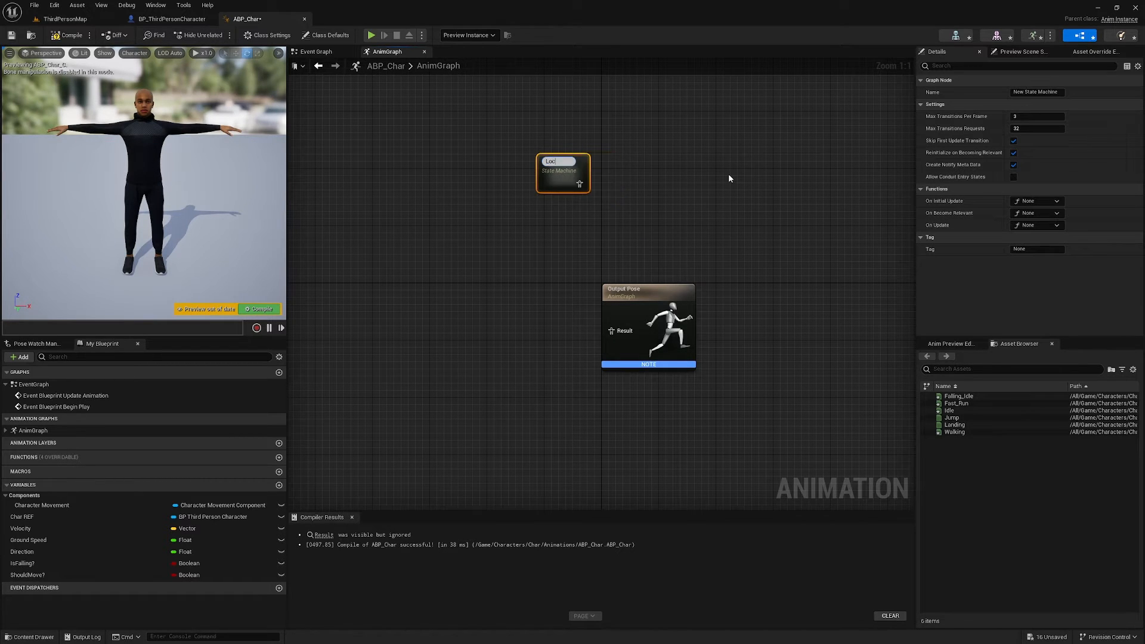
type("omotion")
key("Return")
left_click(728, 178)
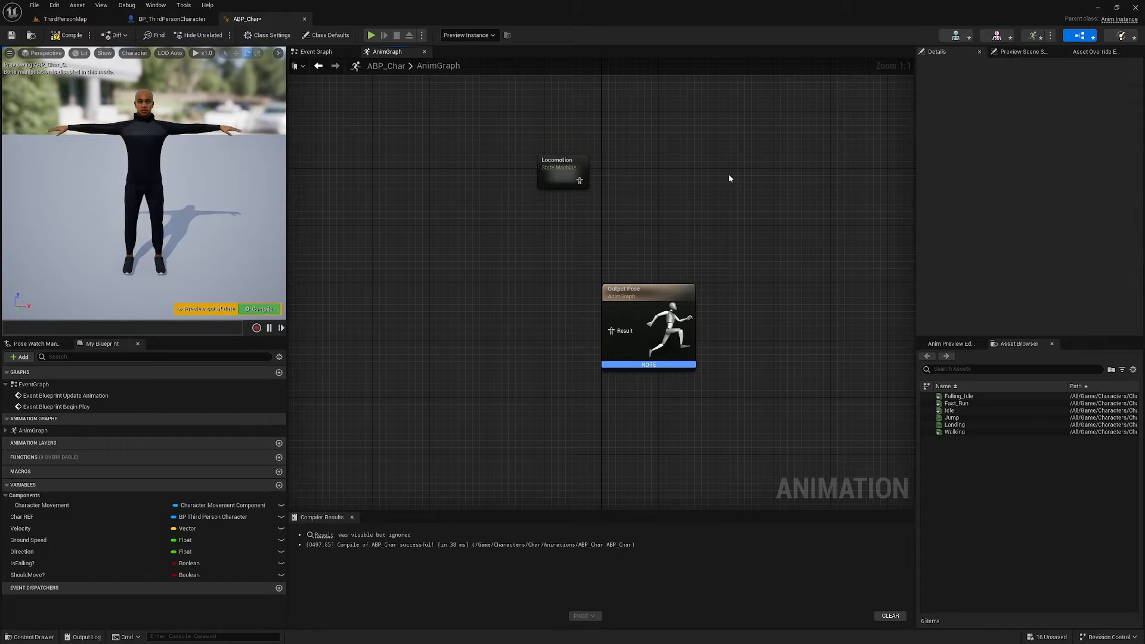
Step: Feed the Locomotion state machine into a new Save cached pose node also named Locomotion, aligned beside it
left_click(573, 162)
left_click(1044, 91)
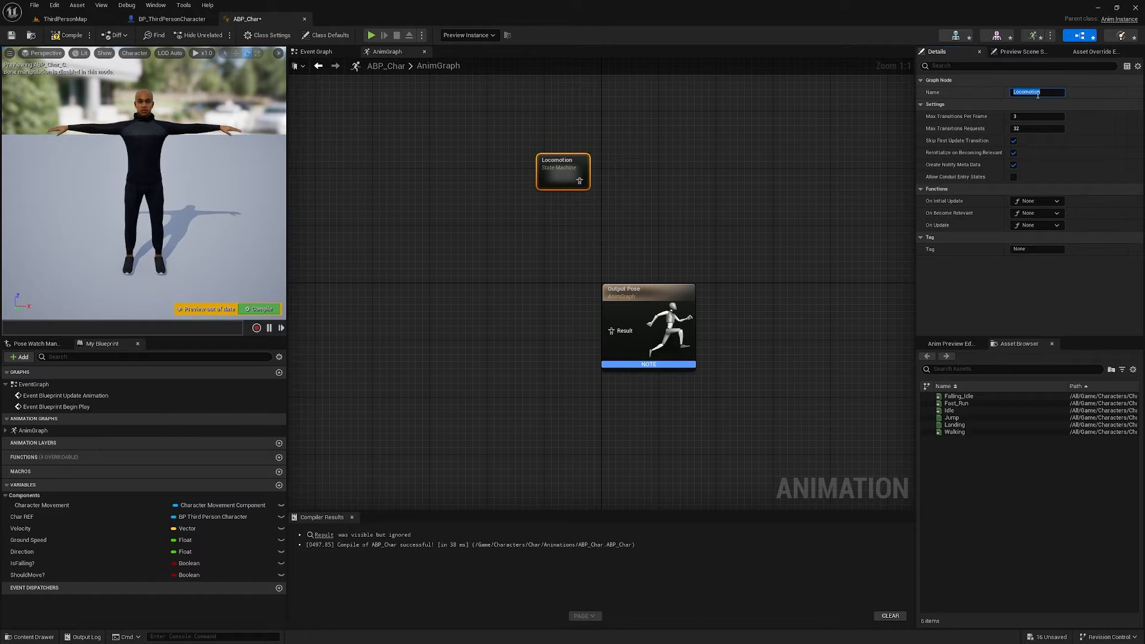
left_click(686, 187)
left_click_drag(580, 181, 626, 179)
type("cach")
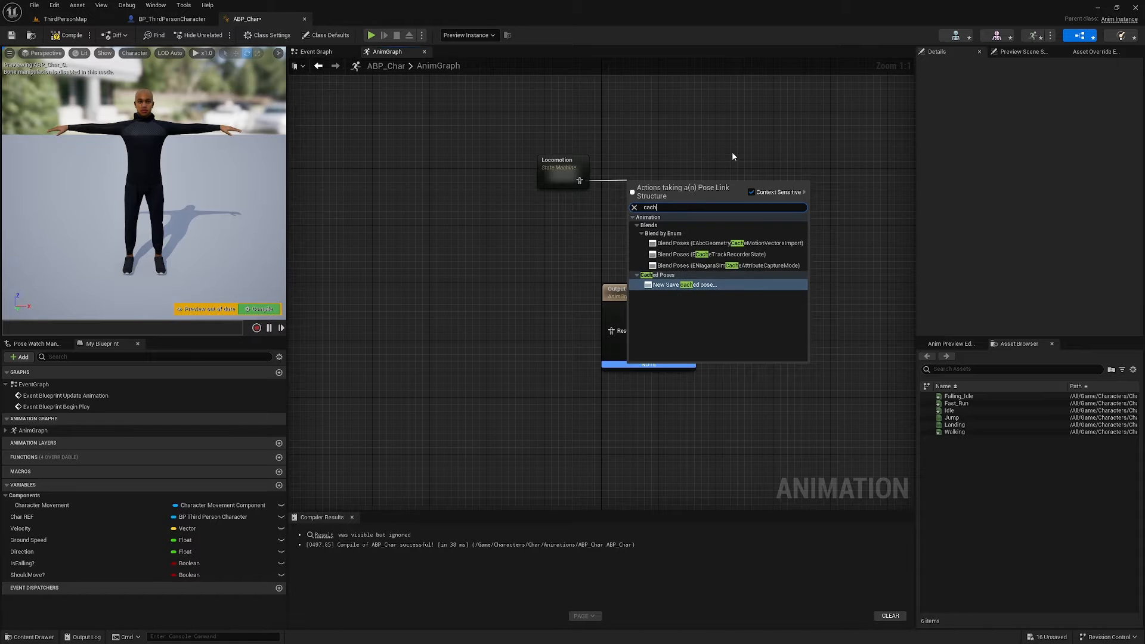
left_click(680, 286)
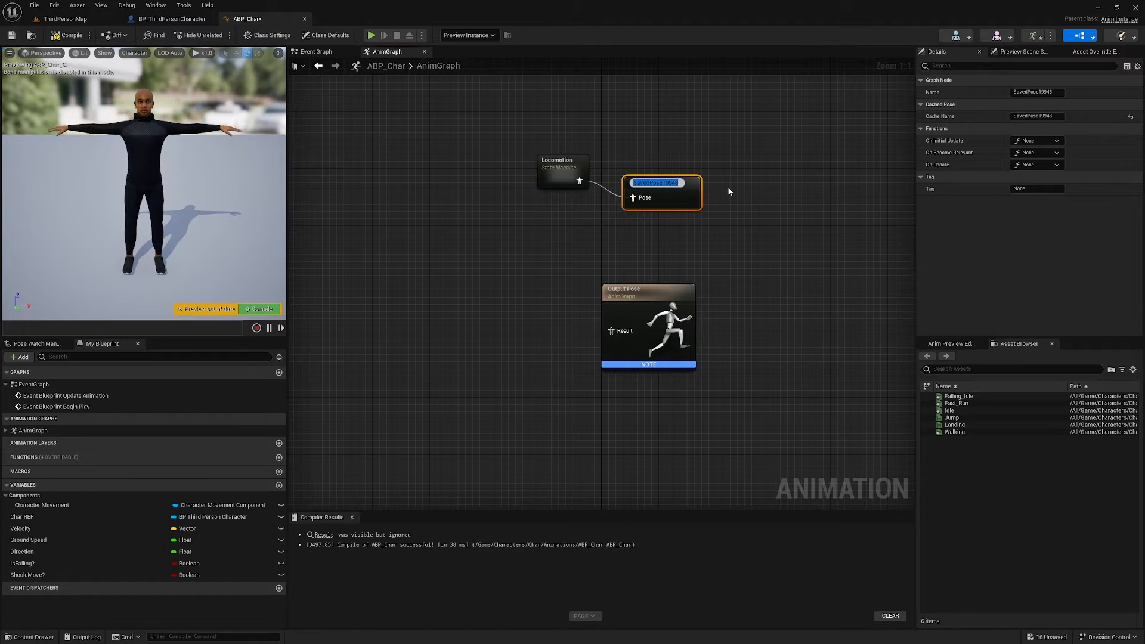
type("Locomotion")
key("Return")
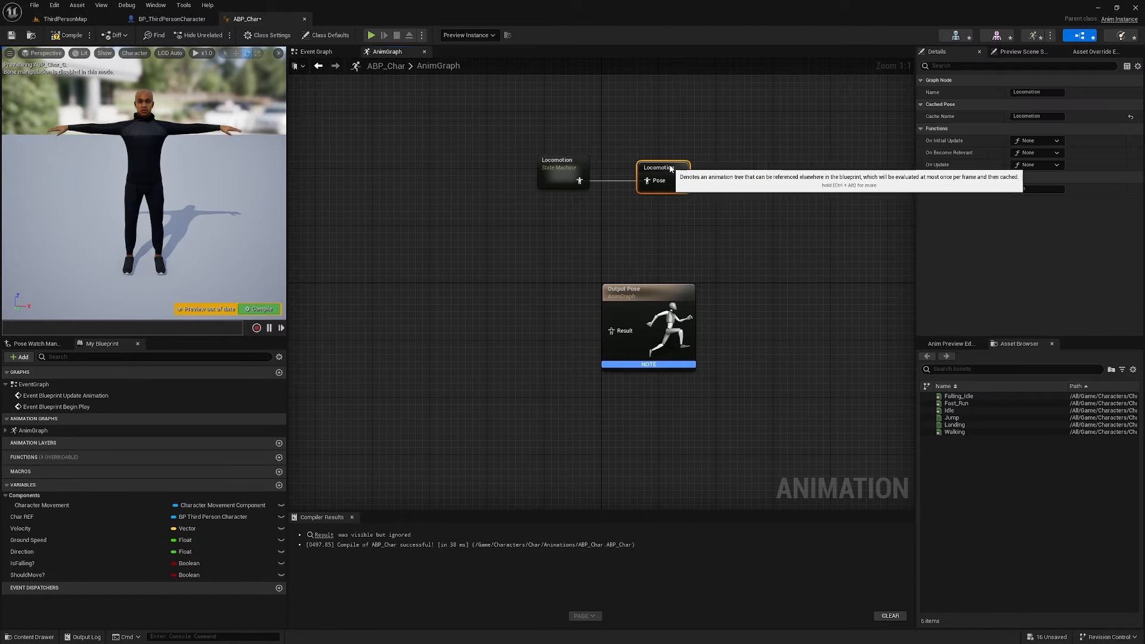
left_click(613, 212)
Step: Open the Locomotion state machine and add a state named Idle connected from Entry
right_click_drag(613, 212, 692, 203)
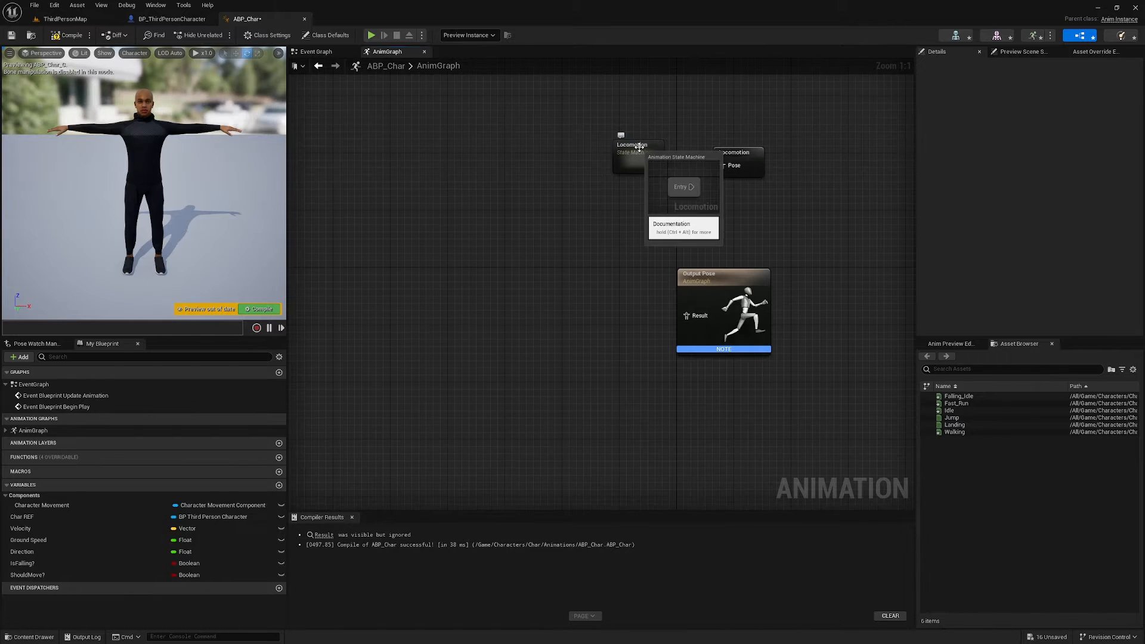
double_click(638, 148)
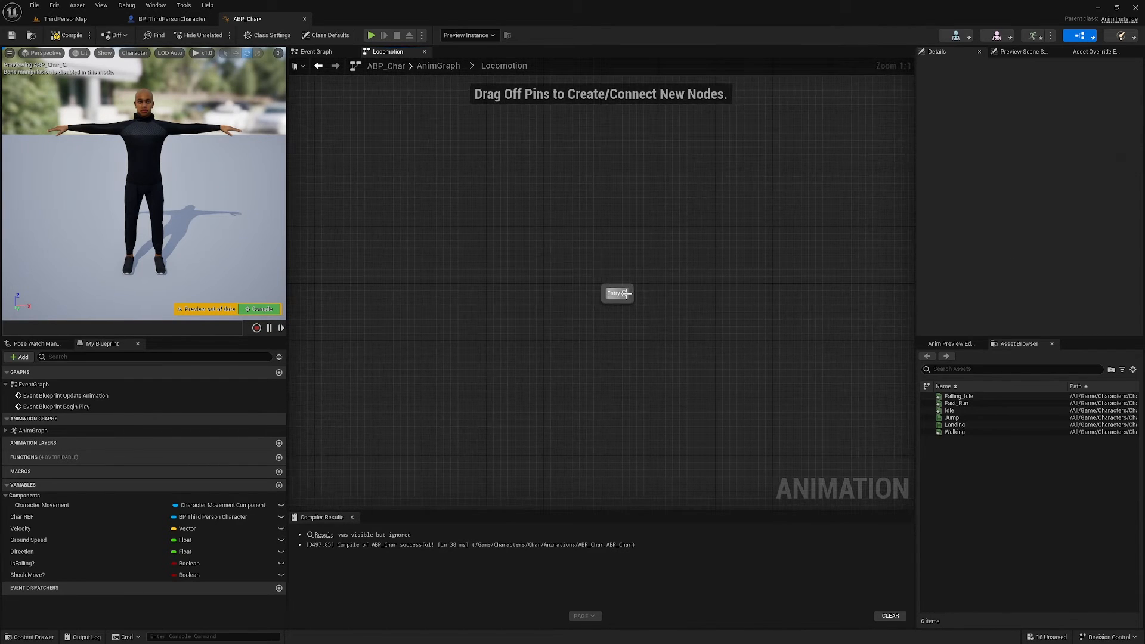
left_click_drag(625, 292, 656, 295)
left_click(678, 319)
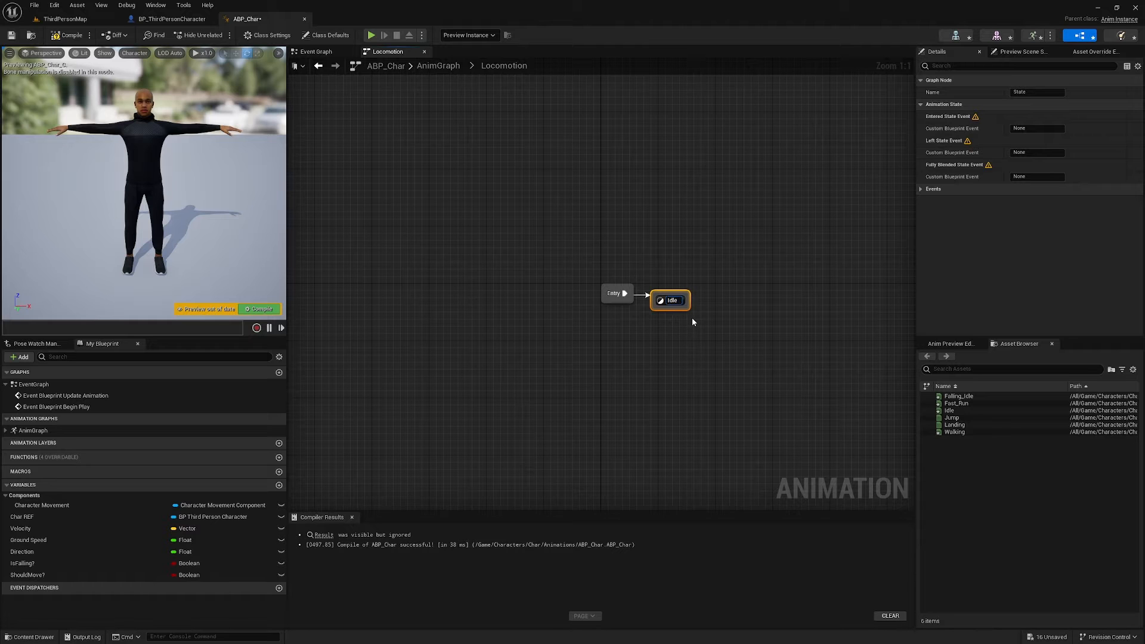
key("Return")
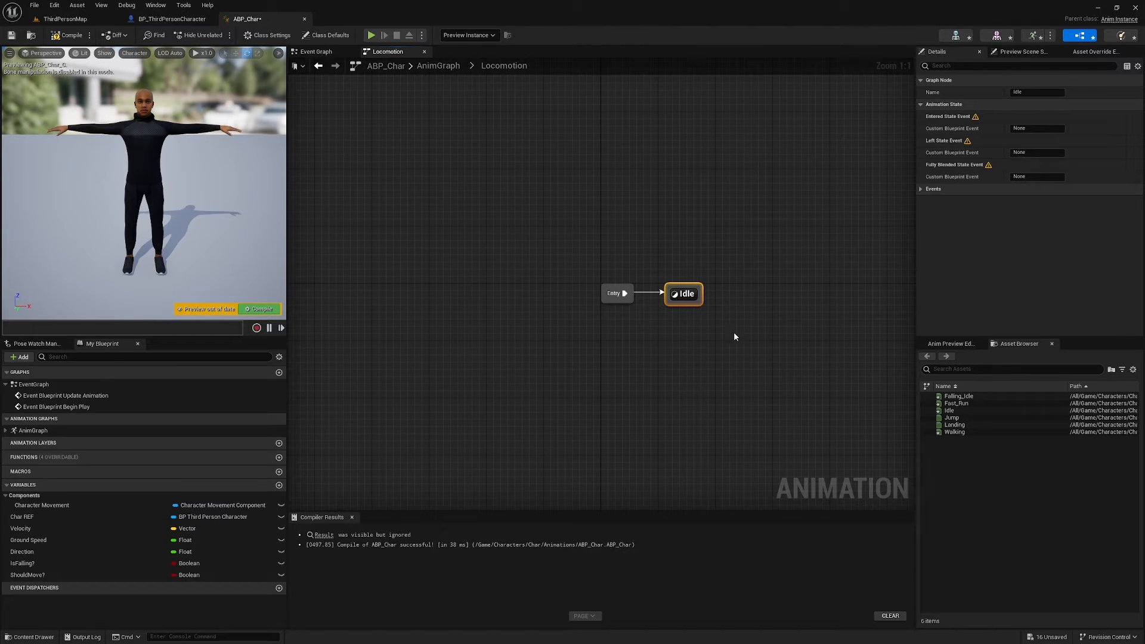
Step: Inside the Idle state, feed the Idle animation with Loop Animation enabled into the output pose, and compile and save the blueprint
double_click(684, 294)
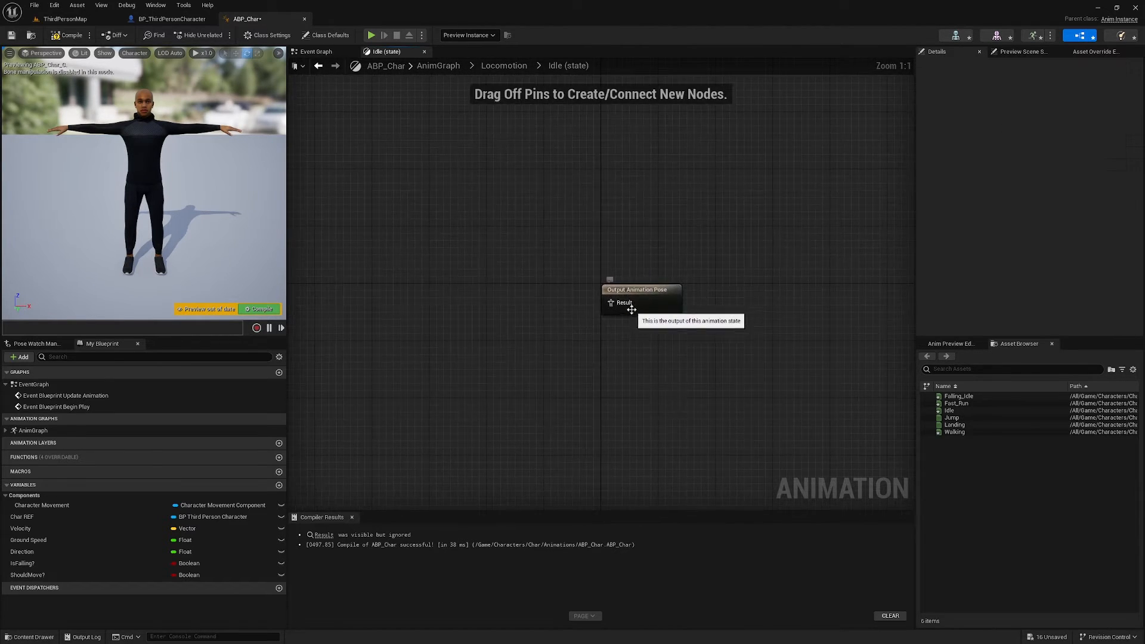
mouse_move(960, 411)
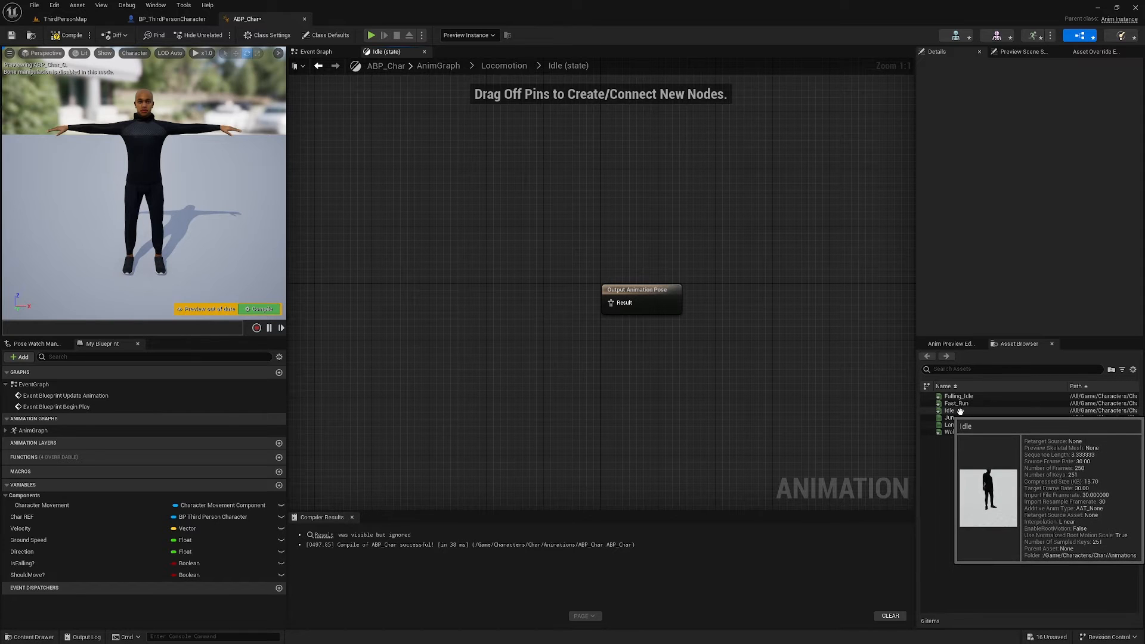
left_click_drag(960, 411, 610, 302)
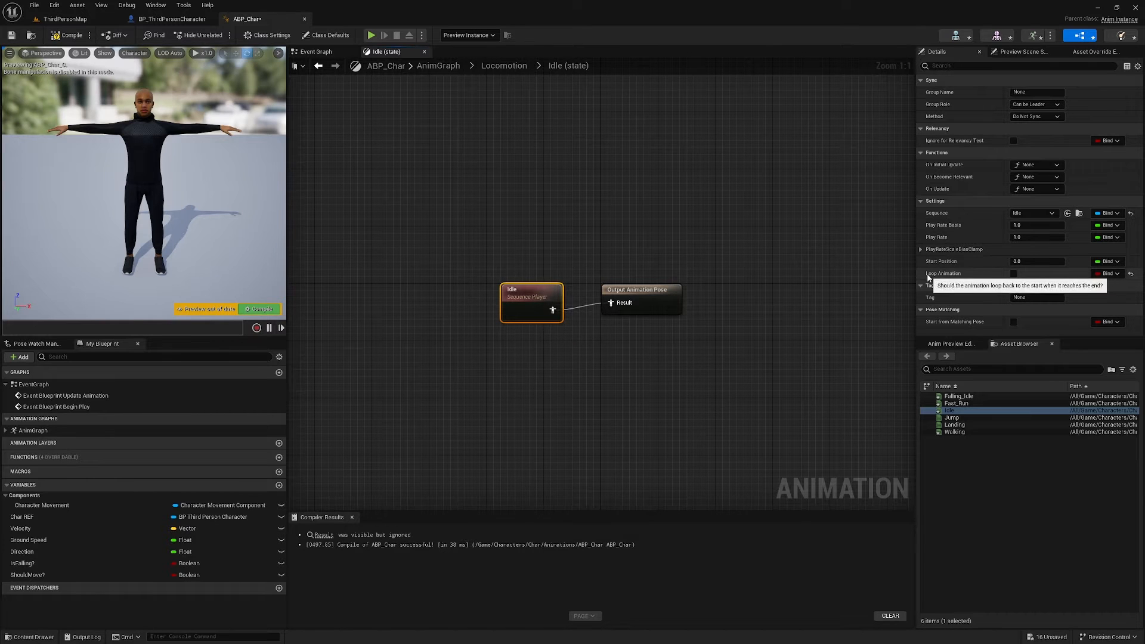
left_click(1013, 274)
left_click(67, 35)
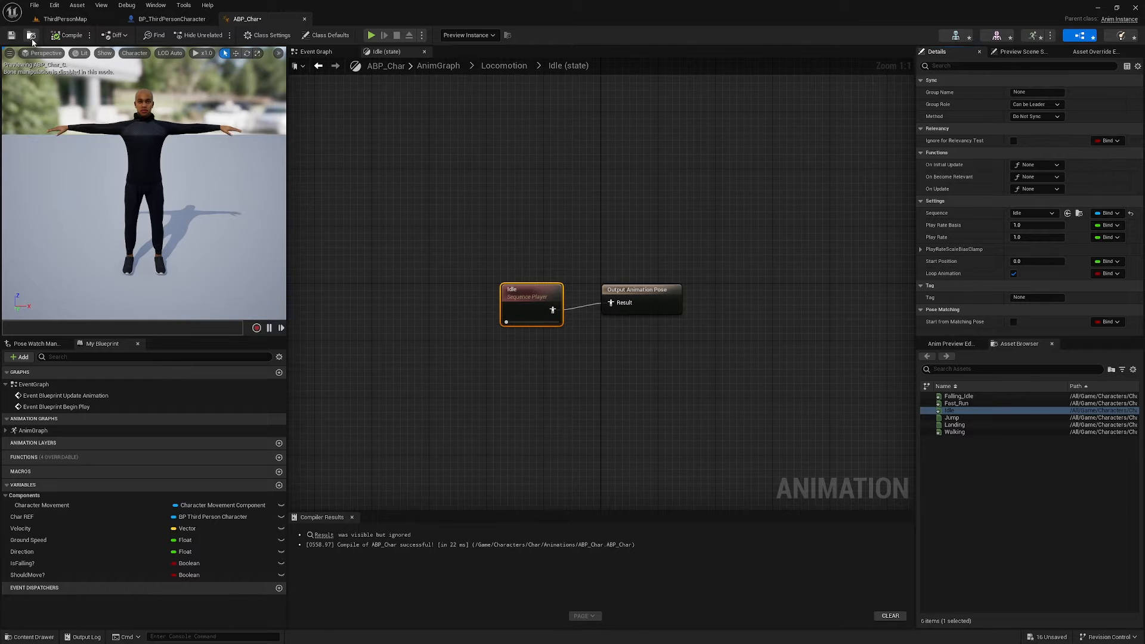
left_click(11, 35)
Step: In the Locomotion state machine, add a Walk/Run state with a transition from Idle and one back to Idle
left_click(506, 67)
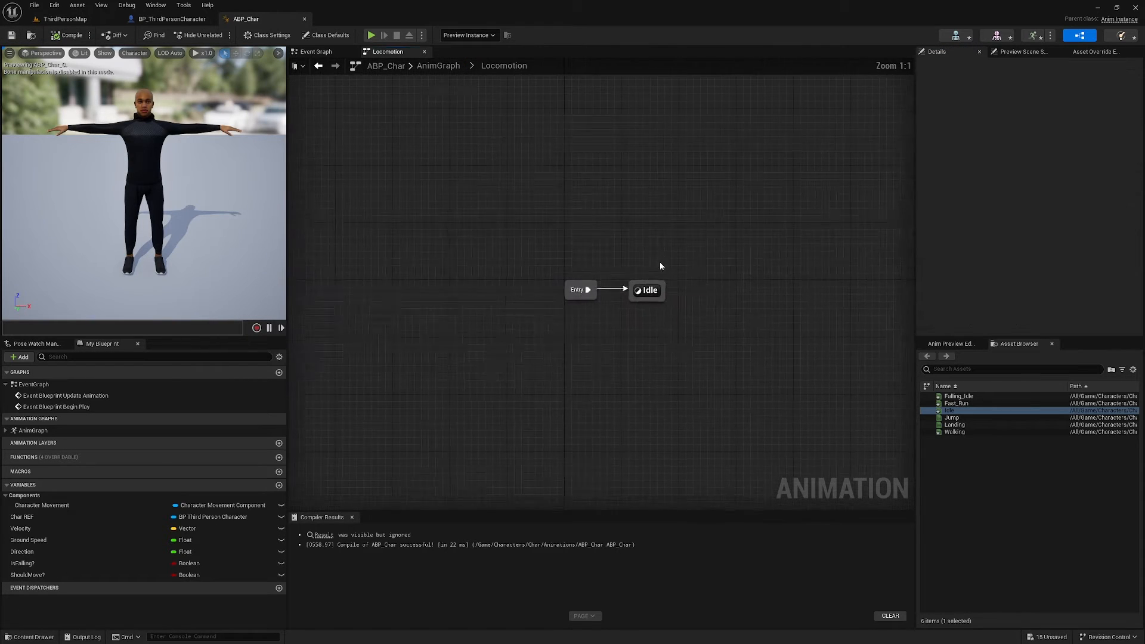
left_click_drag(668, 297, 723, 296)
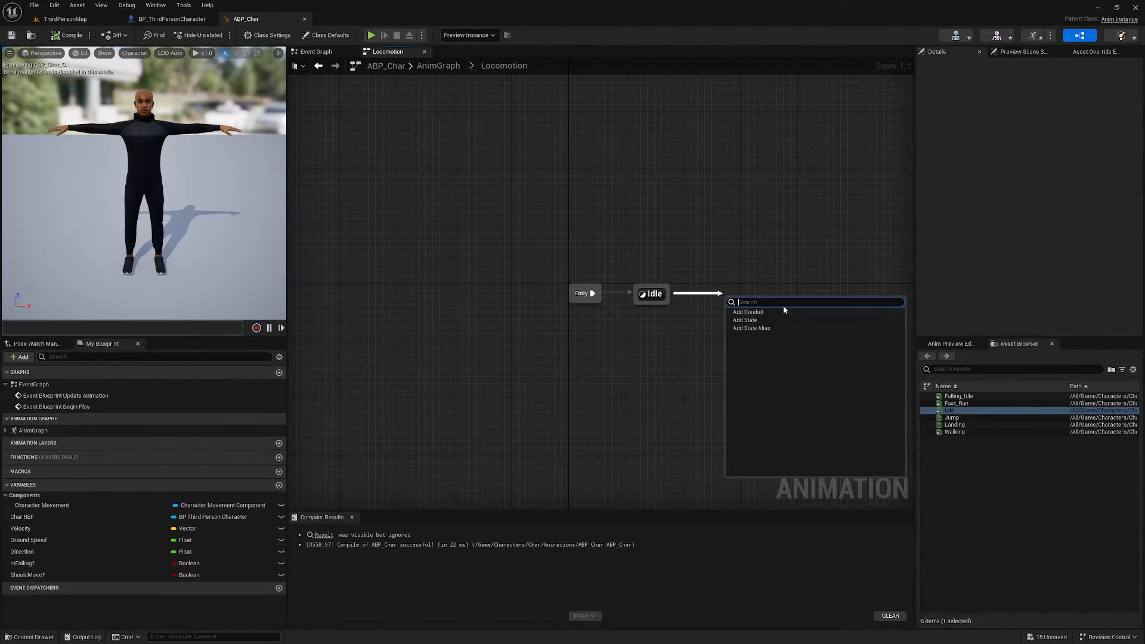
left_click(742, 320)
type("W")
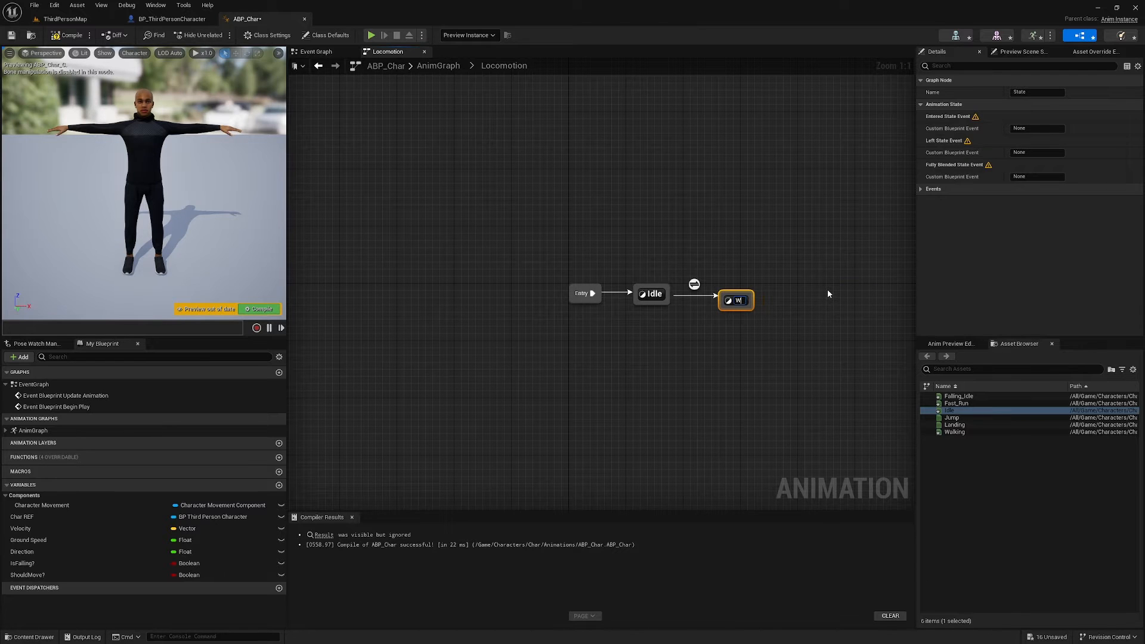
type("alk/Run")
key("Return")
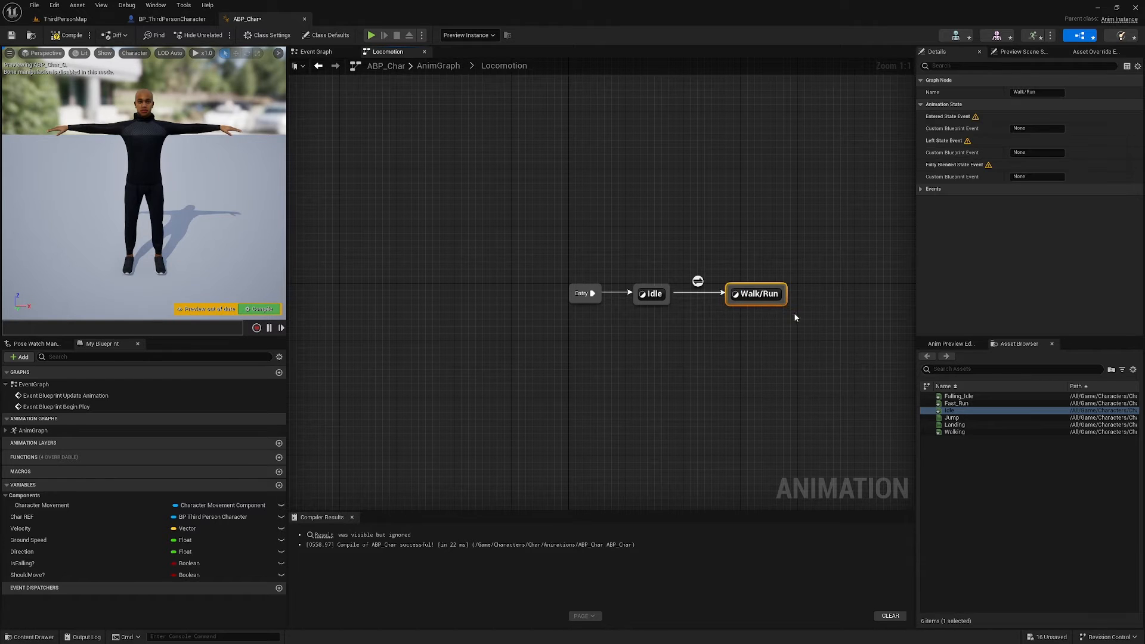
left_click_drag(727, 306, 655, 295)
Step: Create a Blend Space 1D named BS_WalkRun in the Animations folder, using the Ch28_nonPBR_Skeleton skeleton
left_click(65, 18)
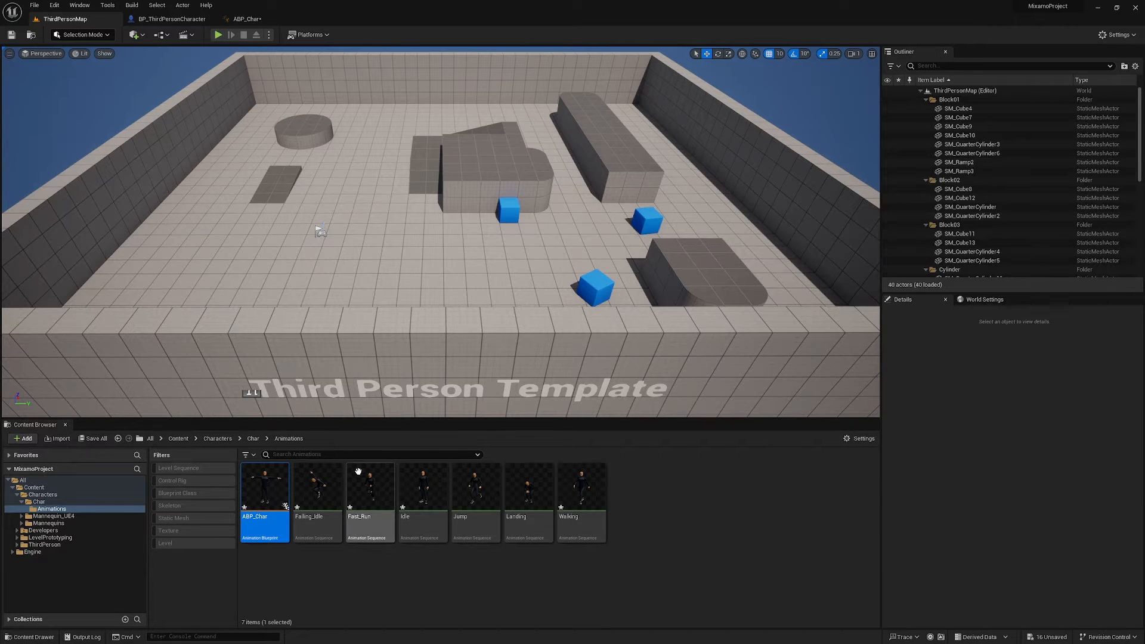
right_click(648, 511)
mouse_move(718, 334)
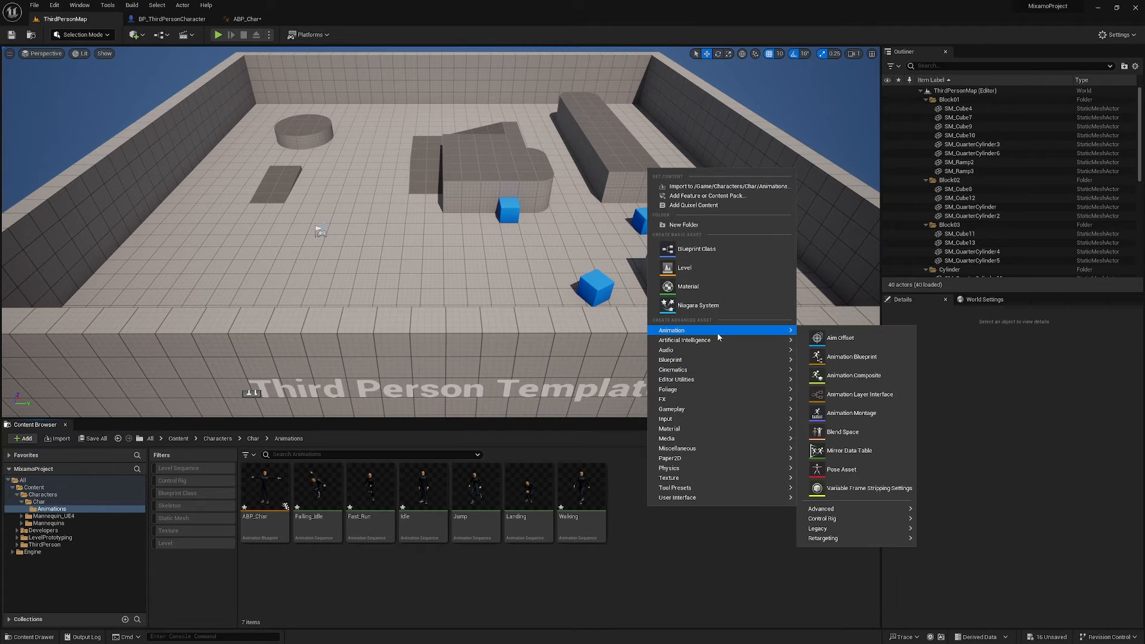
mouse_move(866, 528)
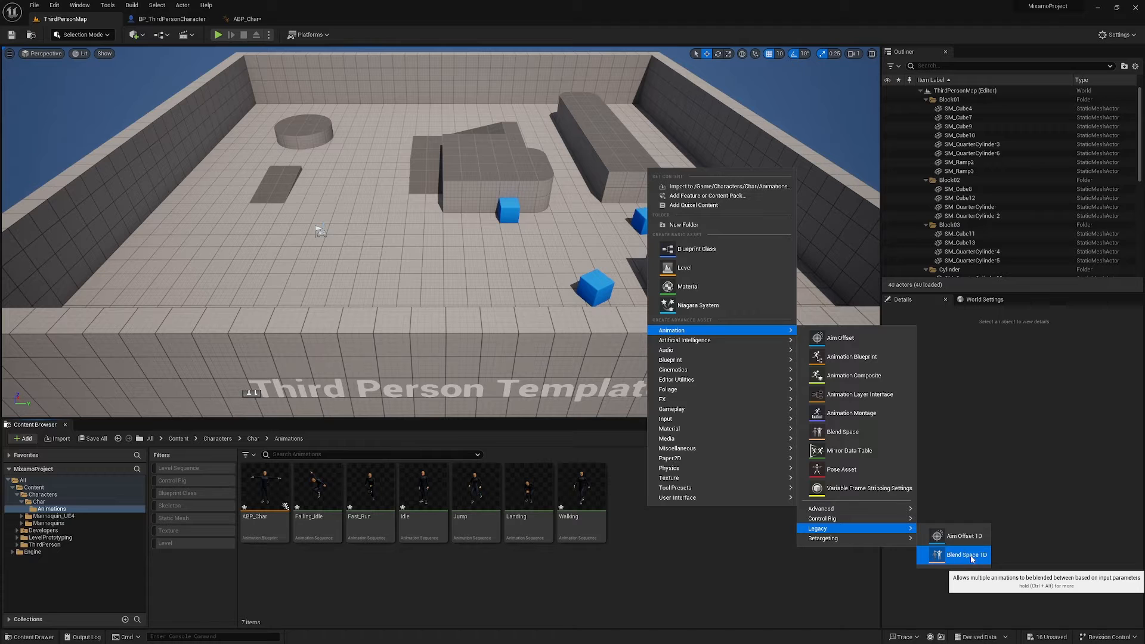
left_click(972, 559)
left_click(534, 233)
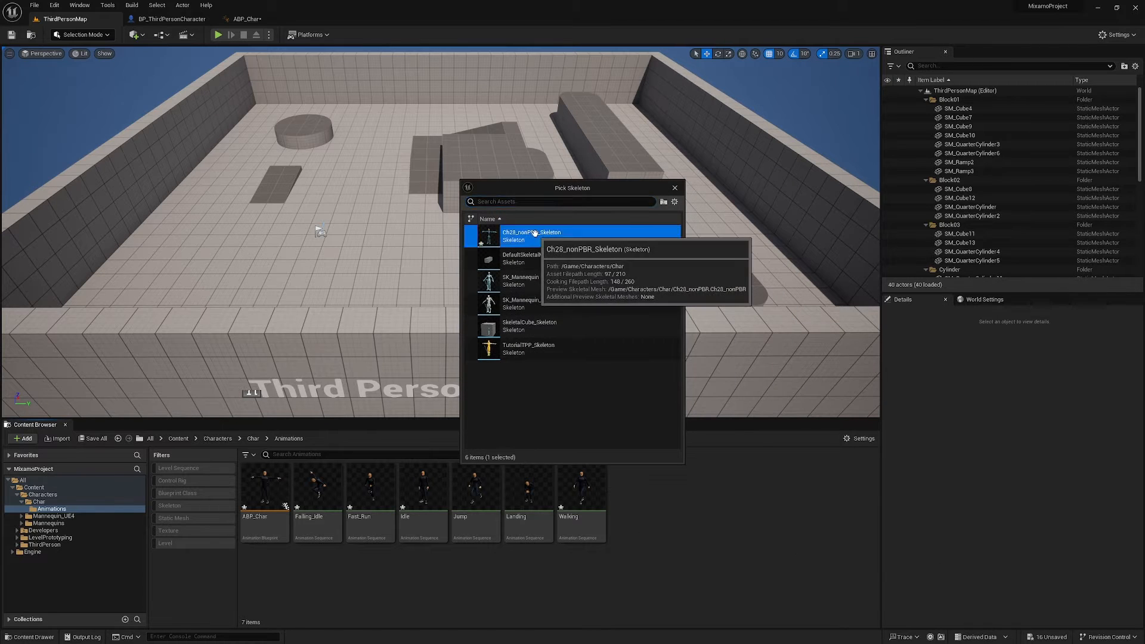
type("B")
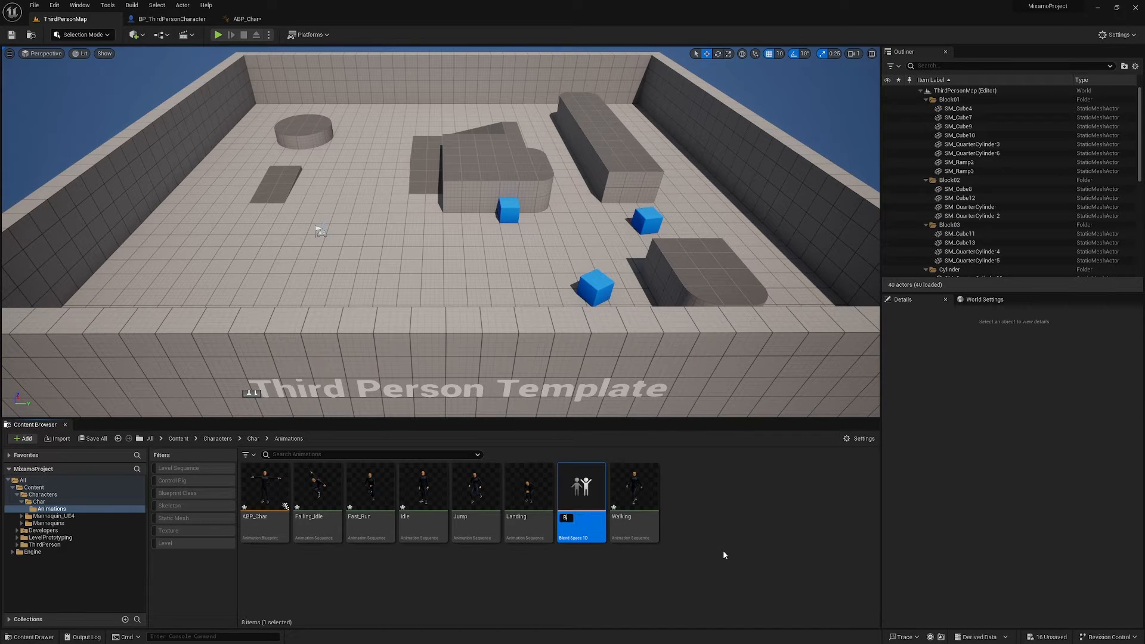
type("S_WalkRun")
key("Return")
Step: Open BS_WalkRun and name its horizontal axis Speed with a maximum axis value of 500
double_click(314, 489)
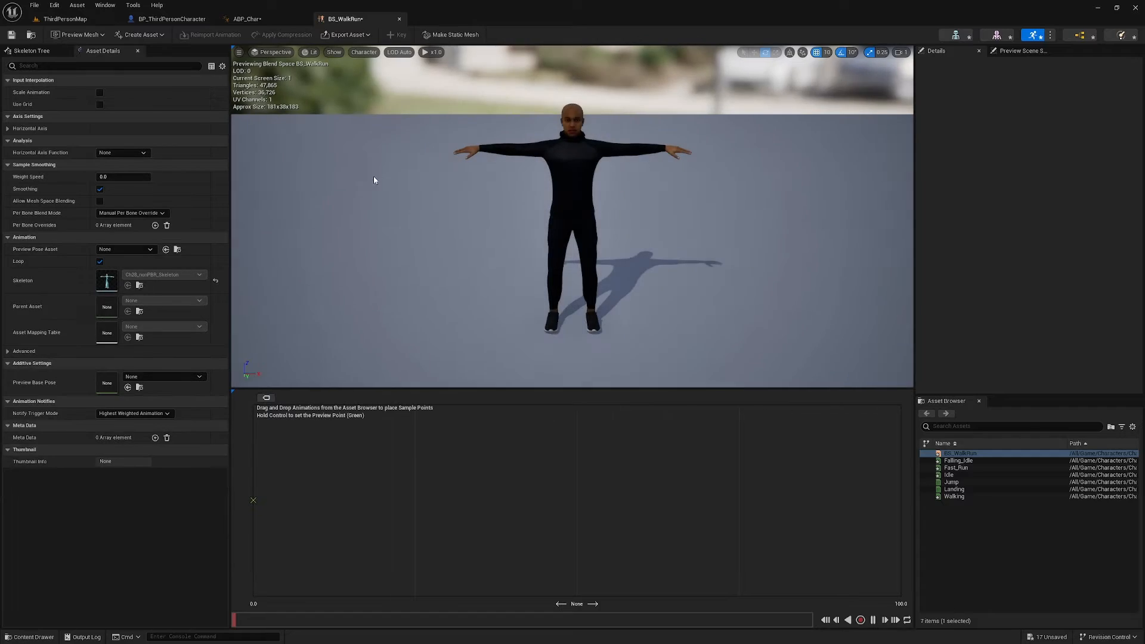
left_click(8, 129)
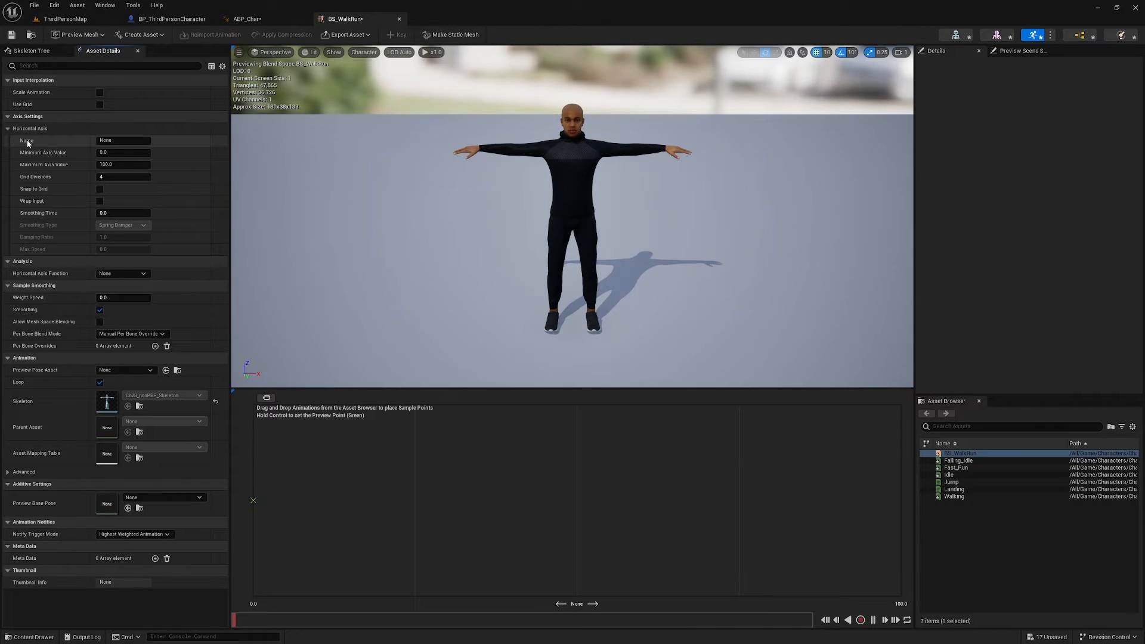
left_click(120, 141)
type("Speed")
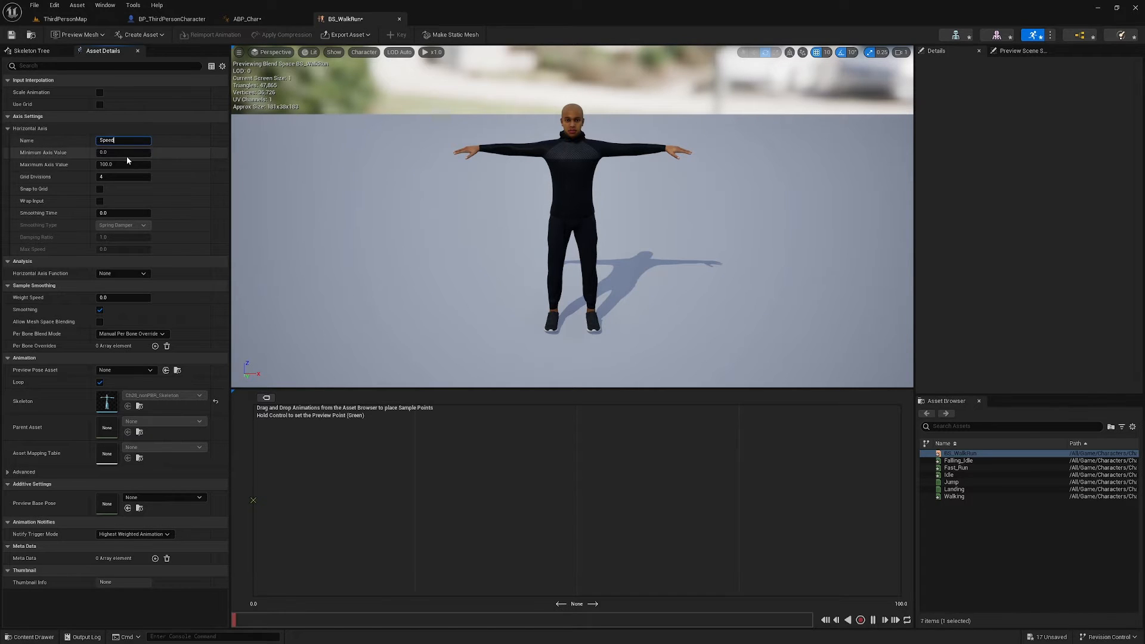
key("Tab")
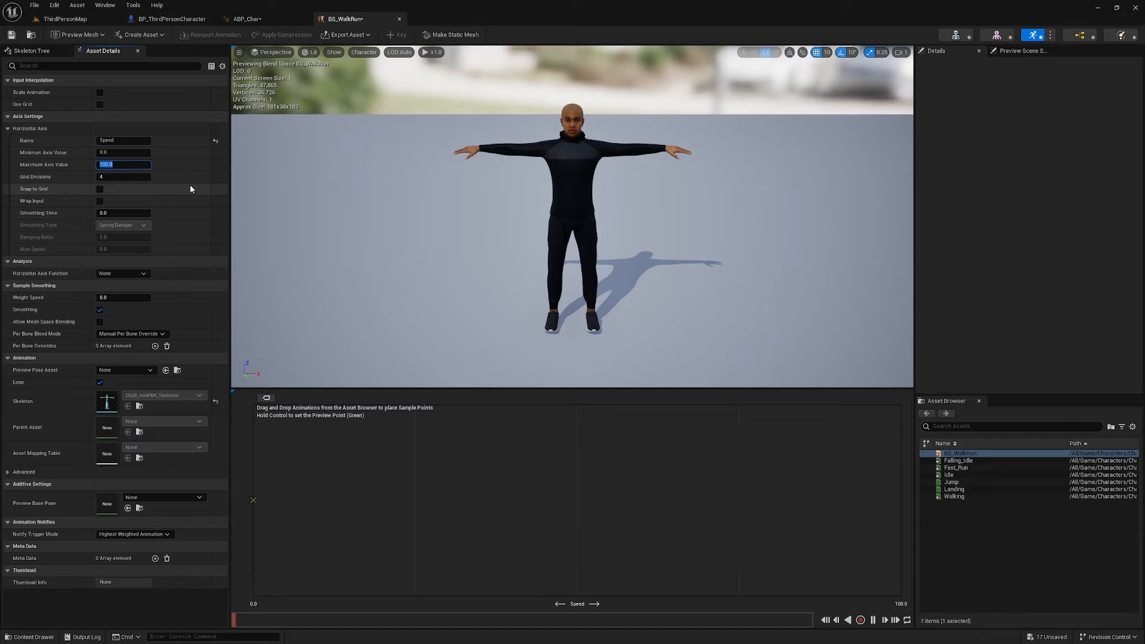
type("500")
key("Return")
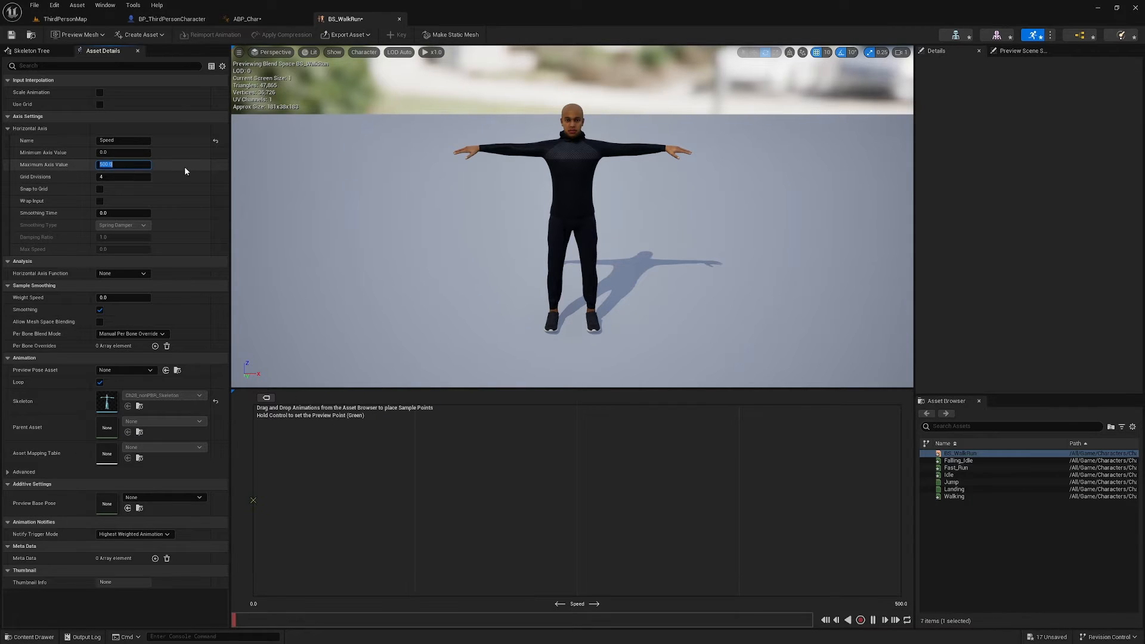
left_click(180, 167)
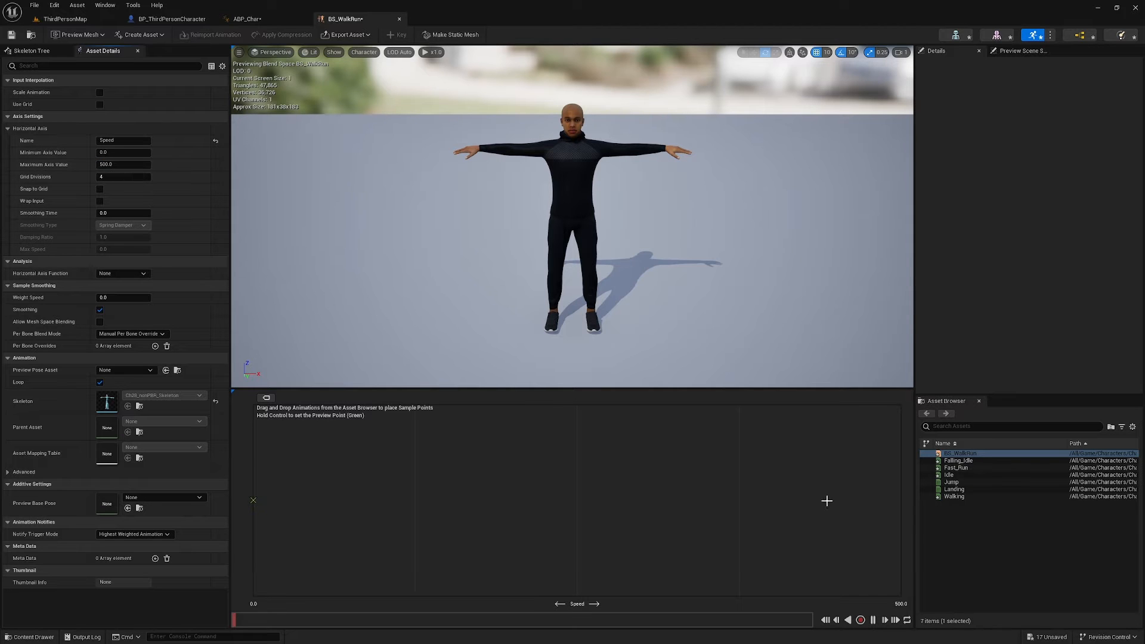
Step: Place the Walking animation at speed 0 and Fast_Run at speed 500 in the blend space, and save it
mouse_move(961, 497)
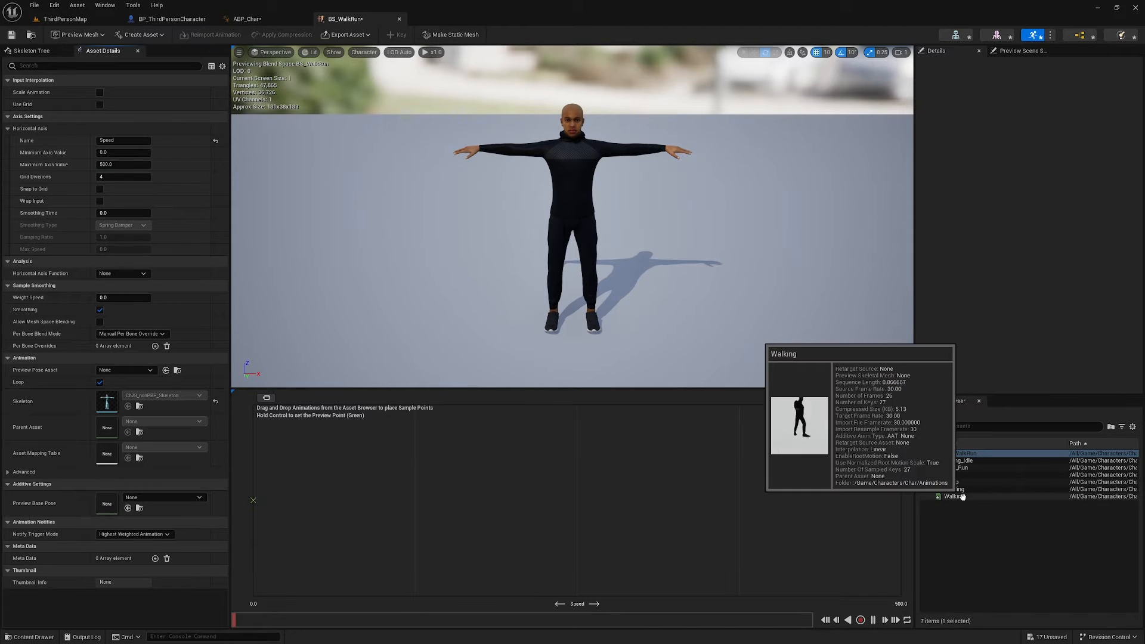
left_click_drag(962, 497, 287, 500)
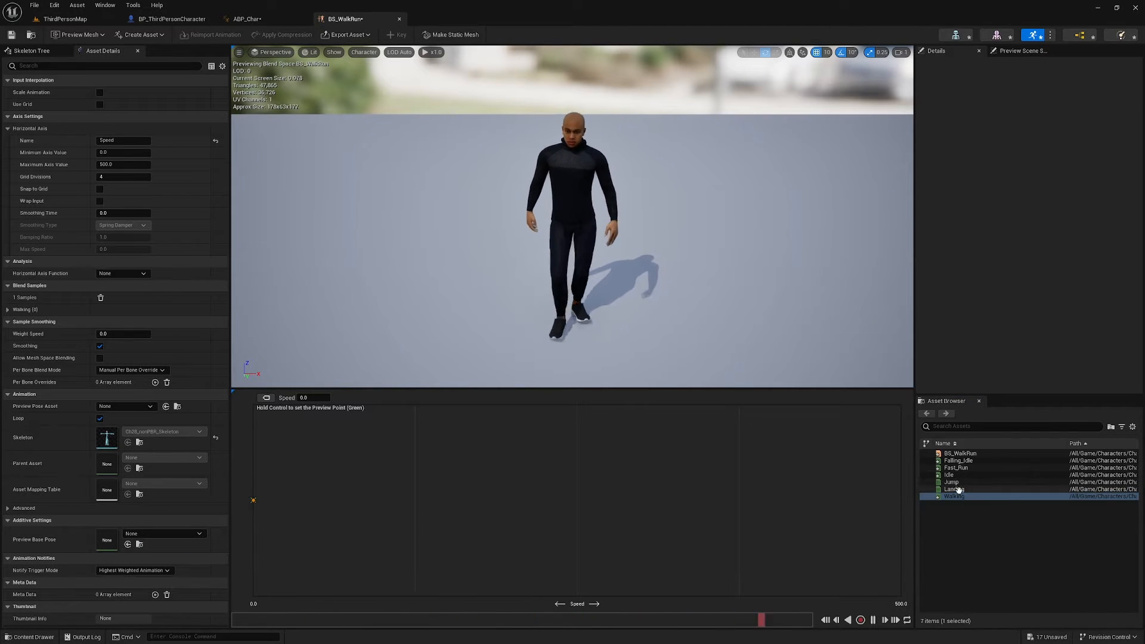
left_click_drag(956, 468, 901, 498)
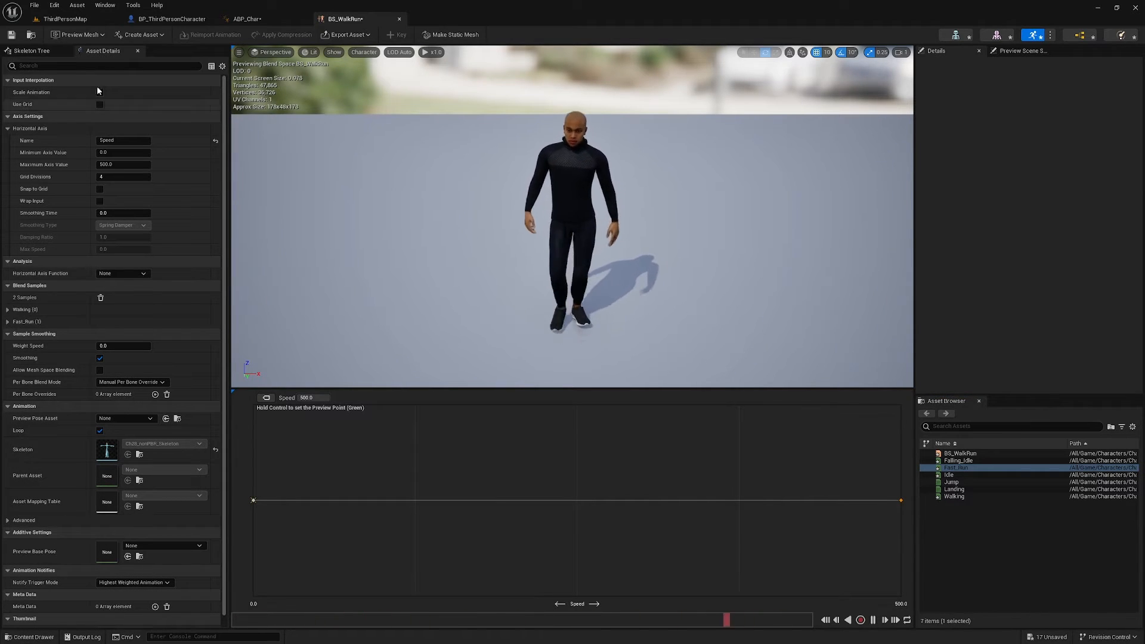
key("ctrl+s")
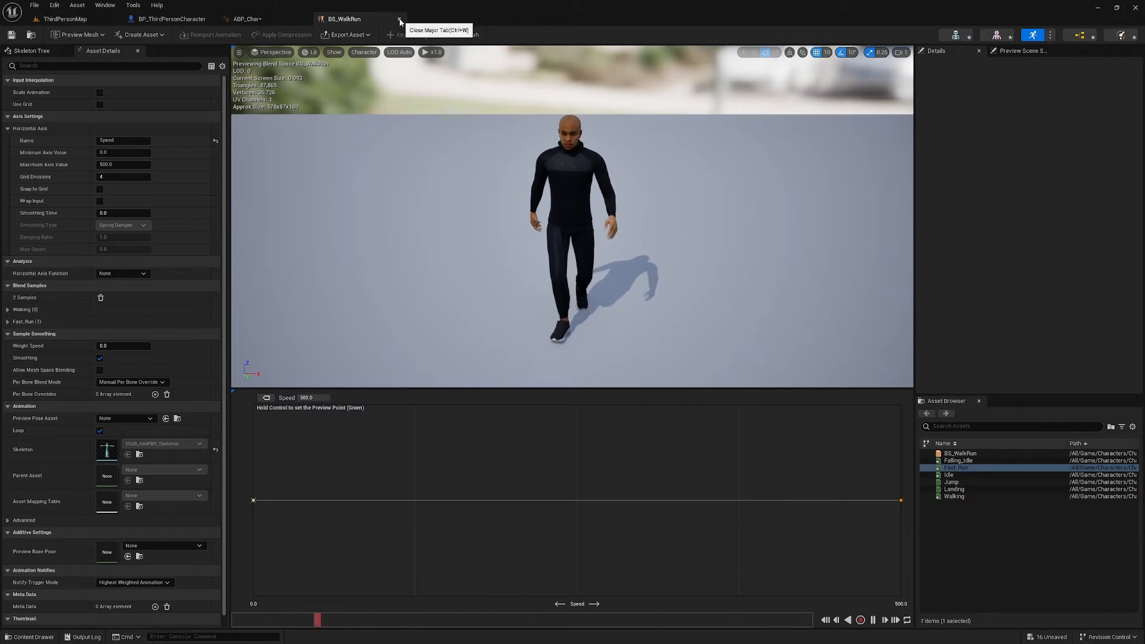
Step: Close the blend space editor and add BS_WalkRun inside the Walk/Run state, connected to the output animation pose
left_click(400, 20)
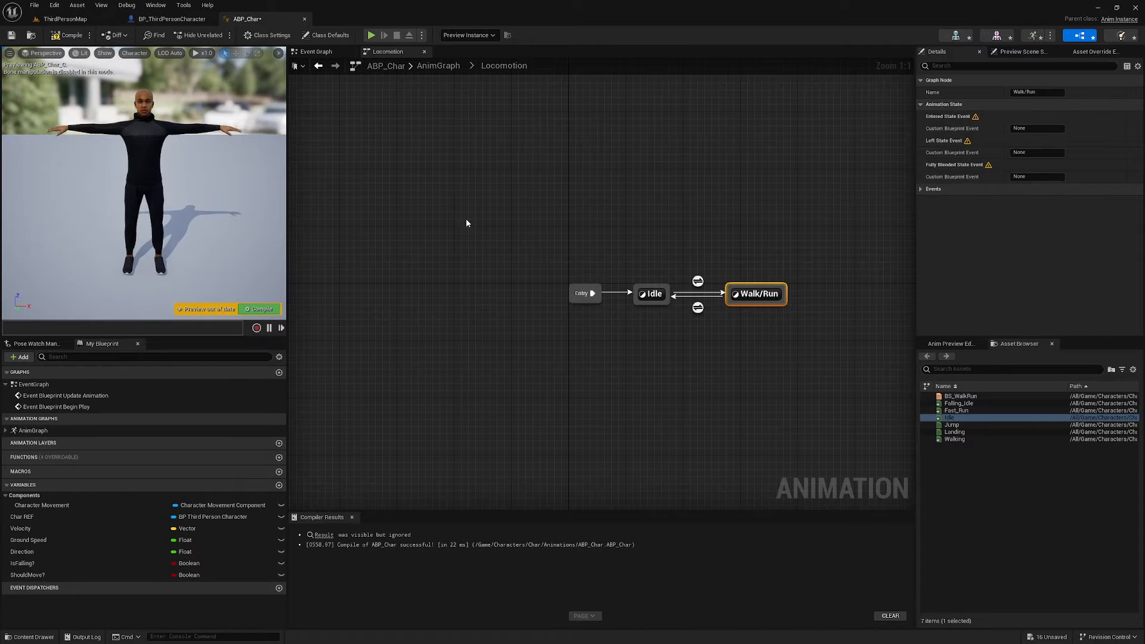
double_click(764, 296)
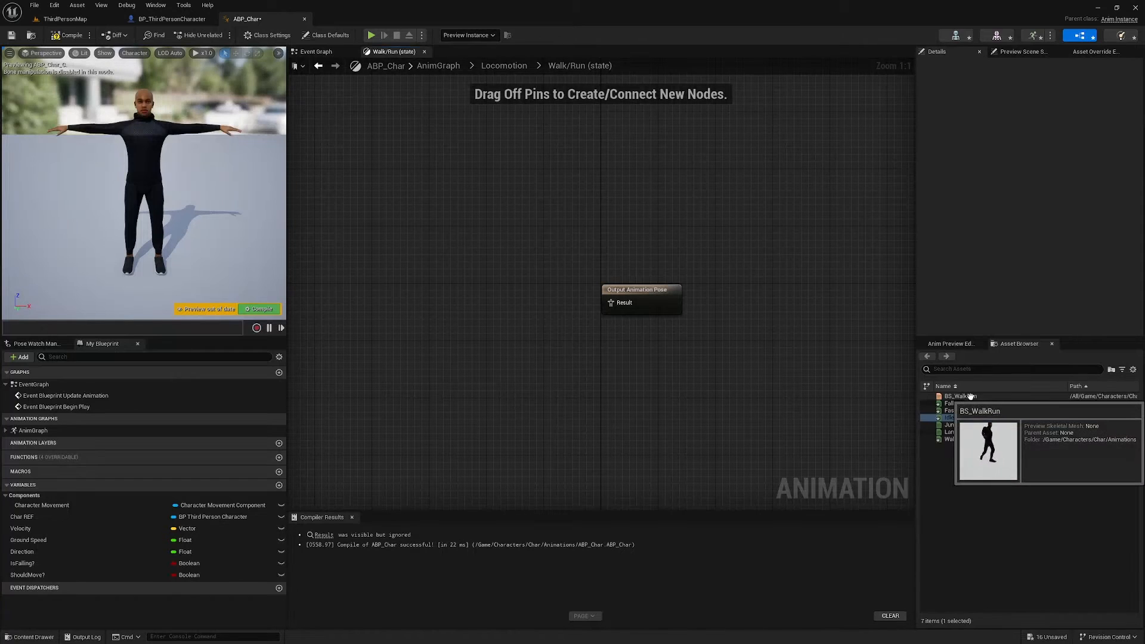
left_click_drag(958, 396, 613, 309)
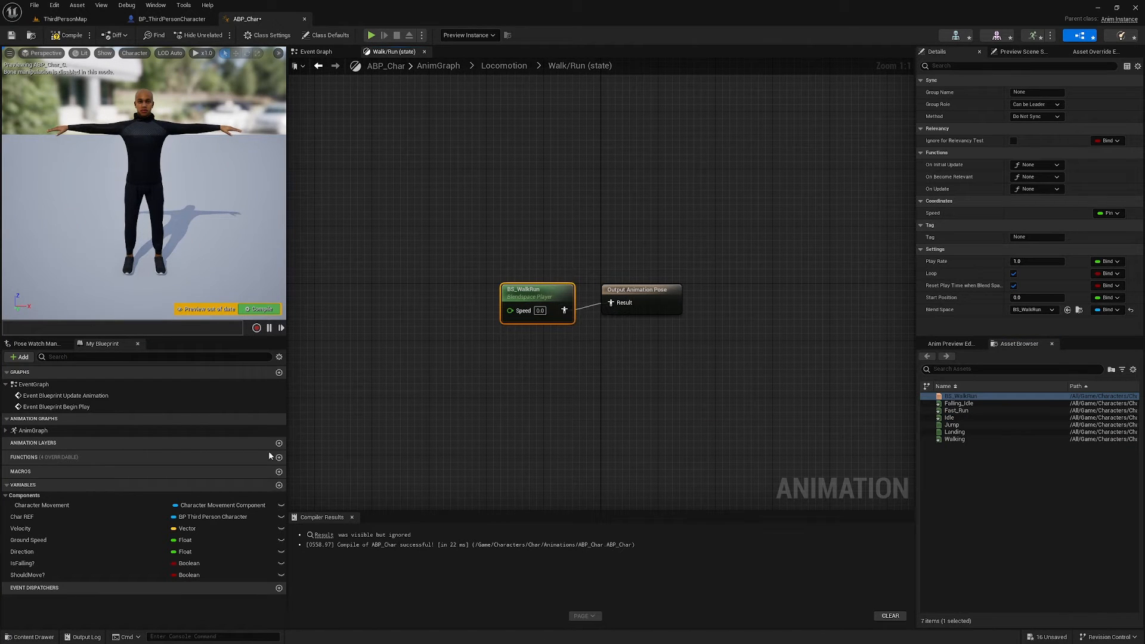
Step: Feed the Ground Speed variable into the BS_WalkRun Speed input and straighten the node connections
left_click(30, 540)
left_click_drag(30, 541, 511, 311)
left_click_drag(658, 347, 395, 245)
key("q")
left_click(654, 208)
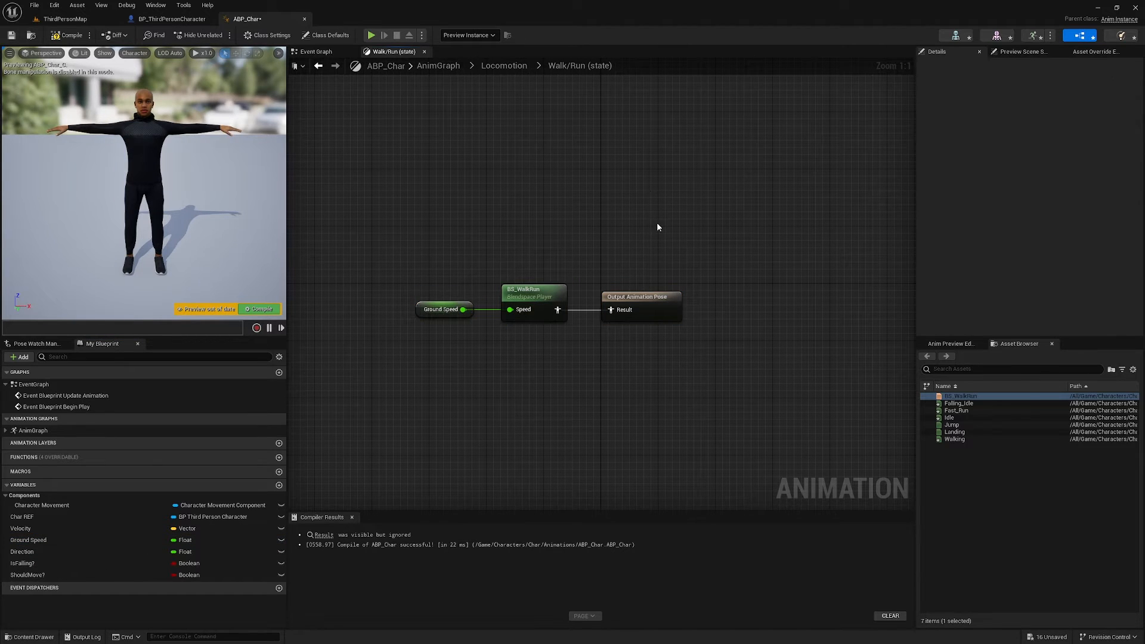
Step: In the Locomotion state machine, set the Idle to Walk/Run transition rule to use the ShouldMove? variable
left_click(504, 66)
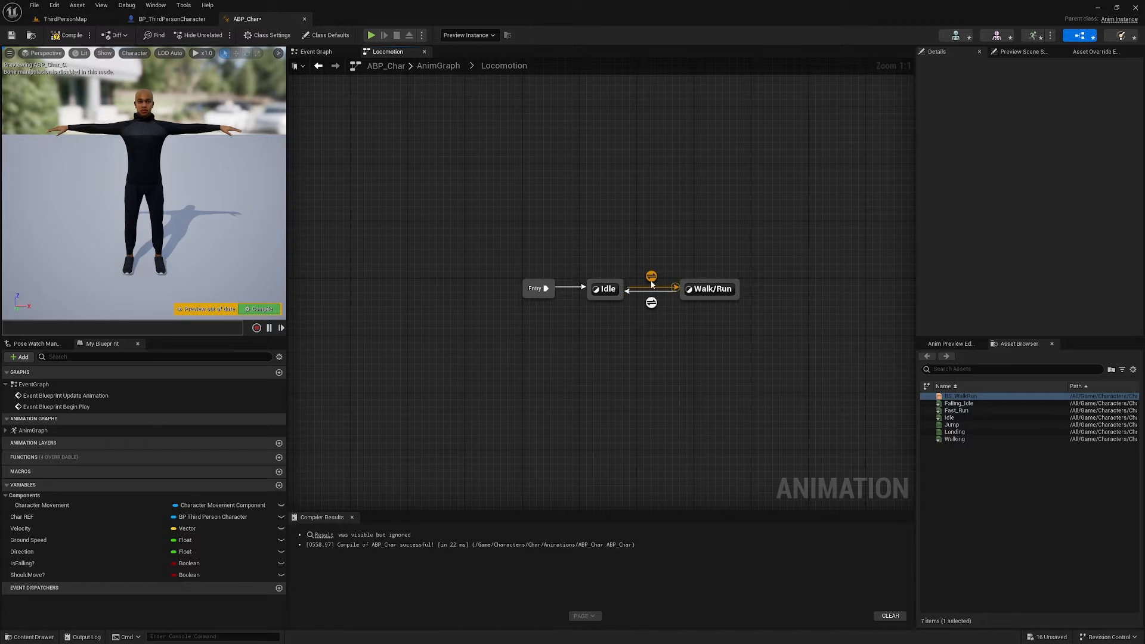
mouse_move(614, 286)
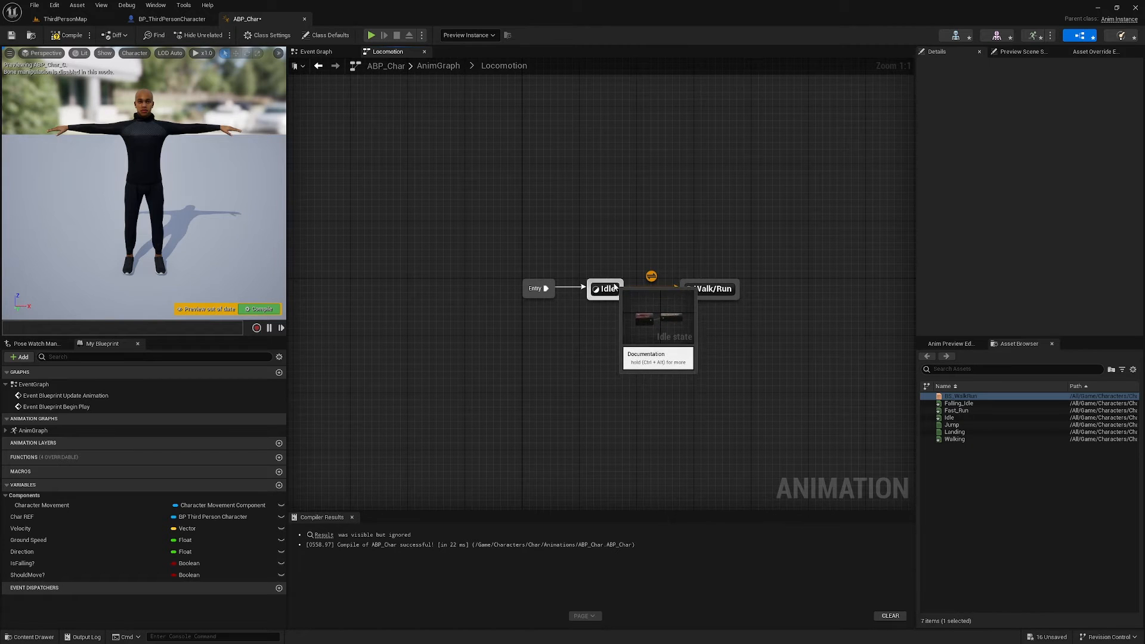
left_click_drag(713, 294, 606, 290)
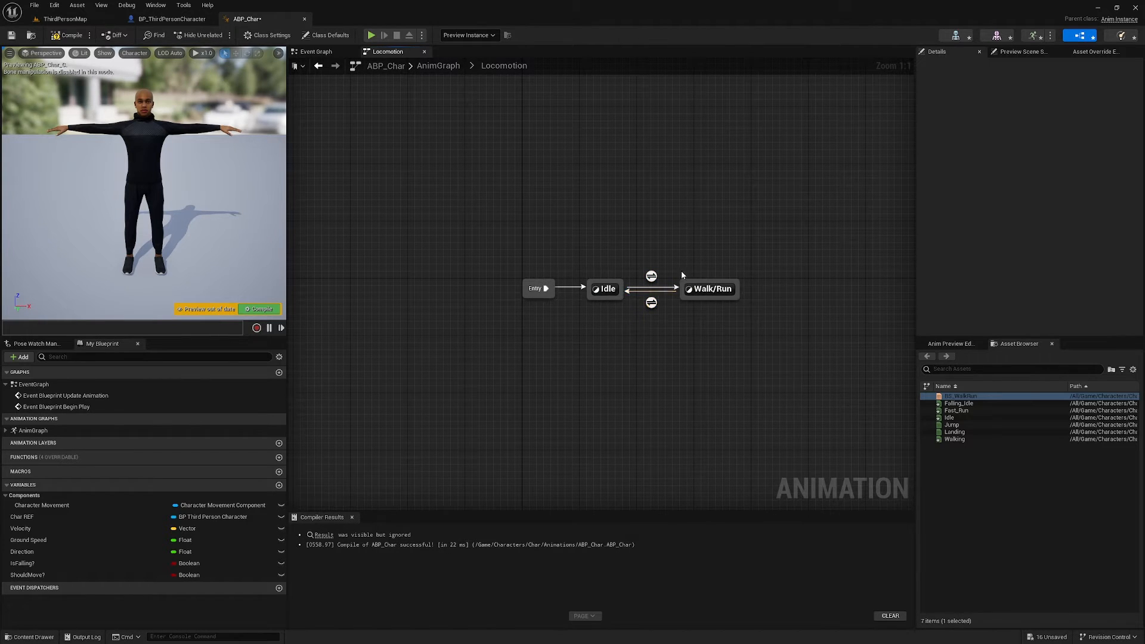
mouse_move(652, 282)
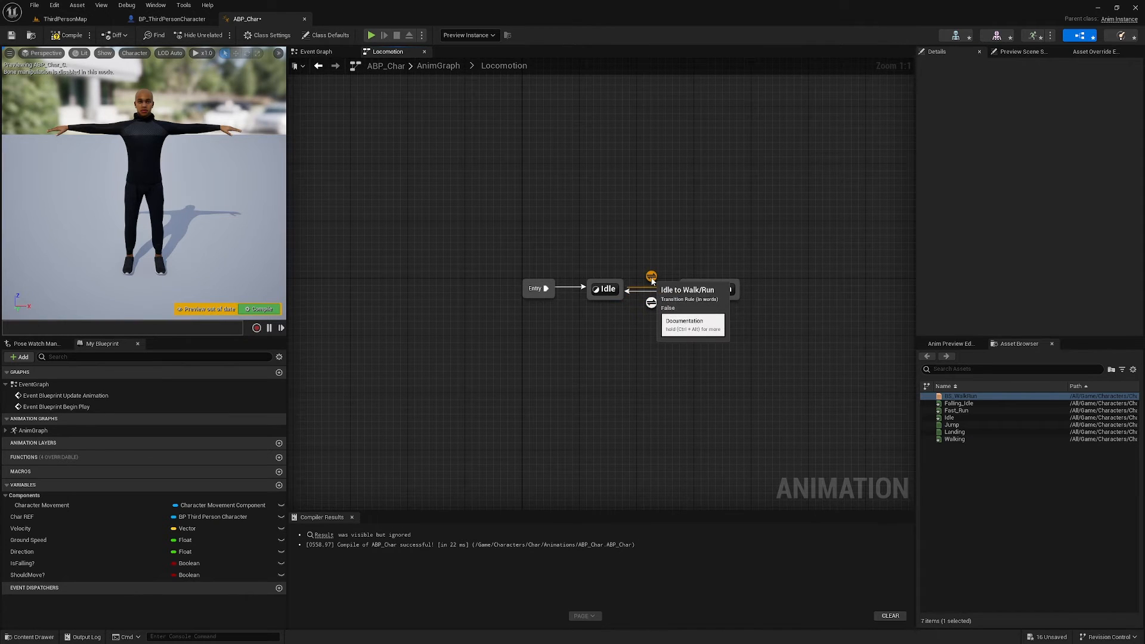
double_click(650, 276)
left_click_drag(46, 574, 608, 305)
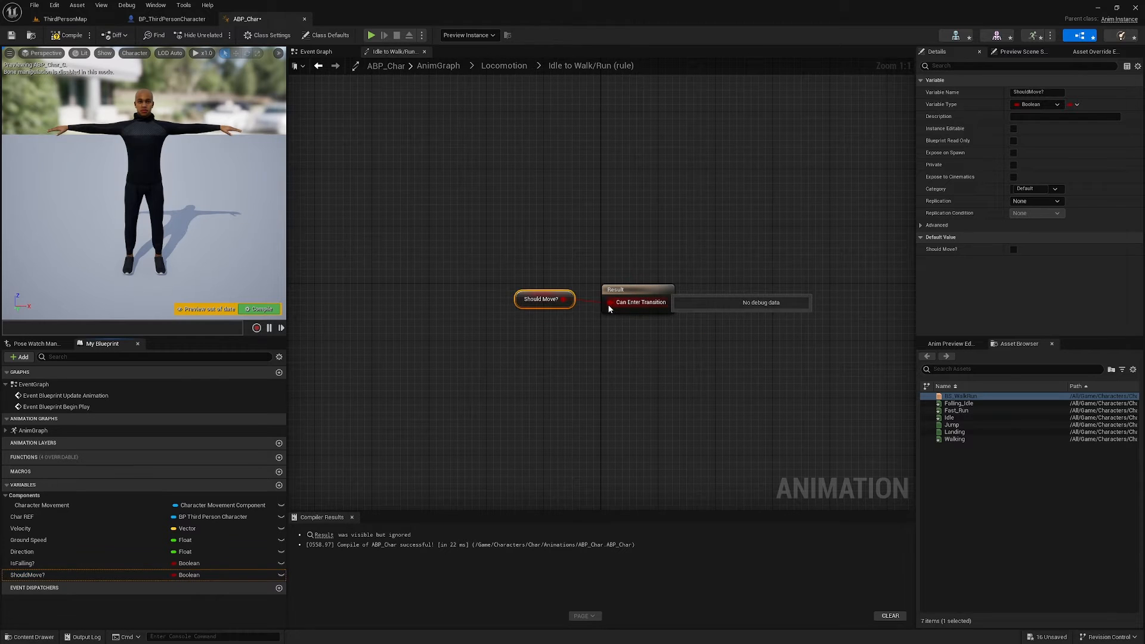
left_click(674, 334)
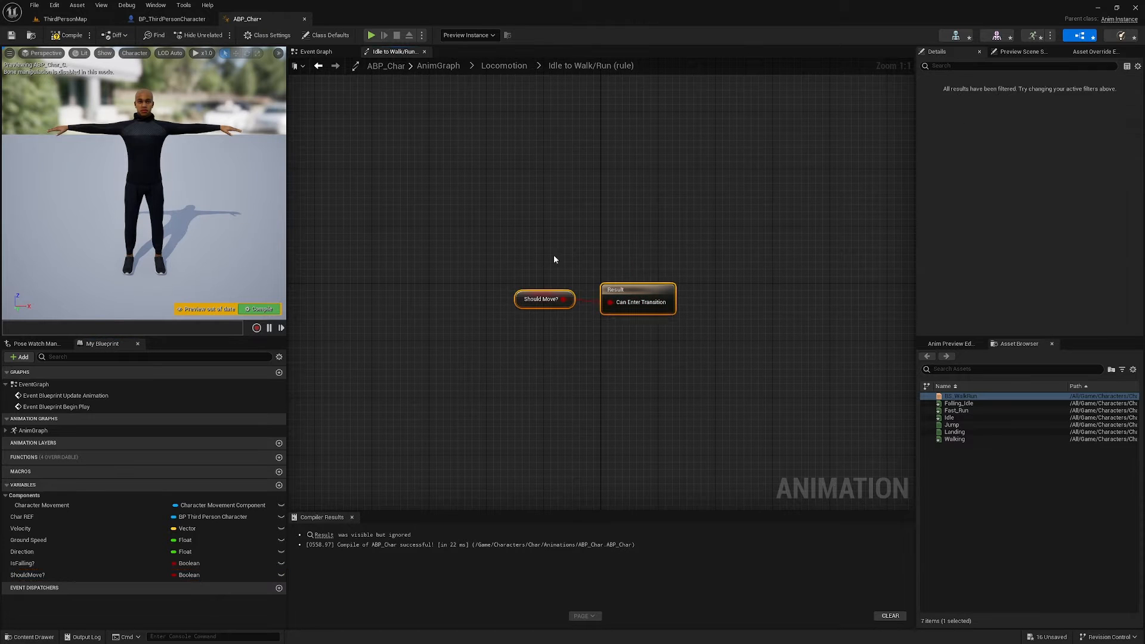
Step: Set the Walk/Run to Idle transition rule to ShouldMove? passed through a NOT Boolean node into Can Enter Transition
left_click(504, 66)
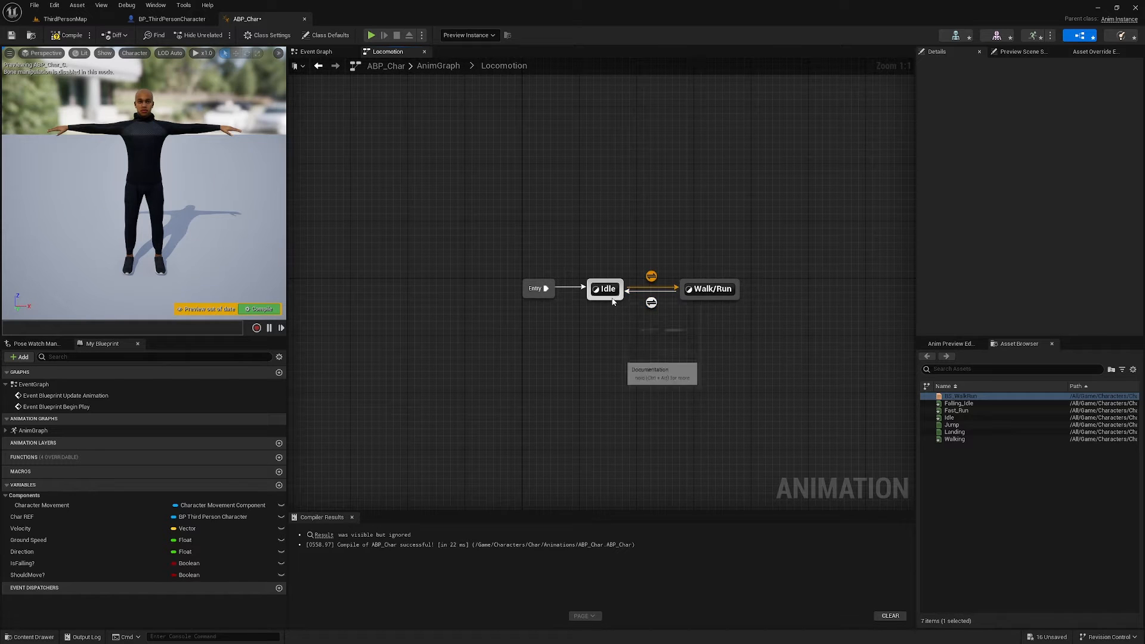
double_click(656, 303)
left_click_drag(27, 575, 516, 305)
type("not")
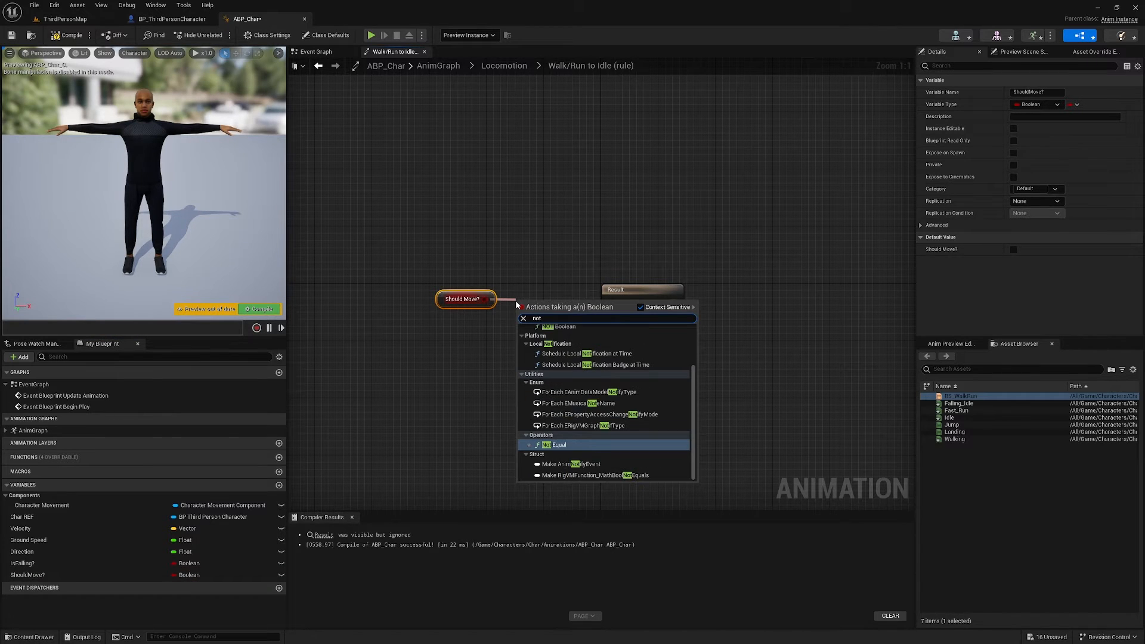
left_click(567, 329)
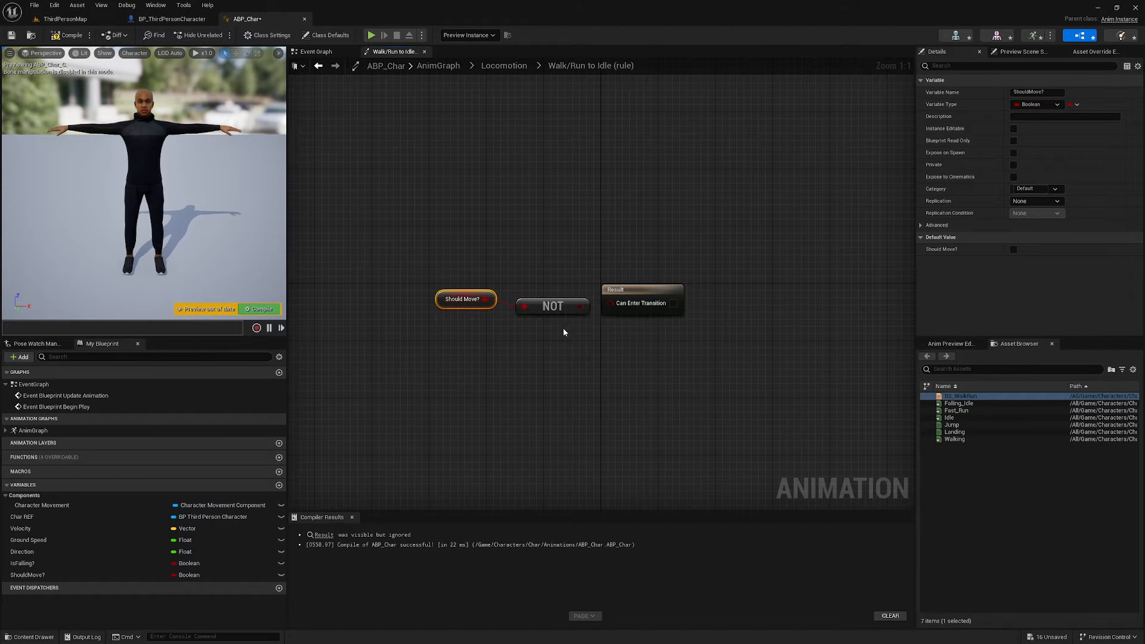
left_click_drag(584, 311, 614, 303)
left_click(436, 241)
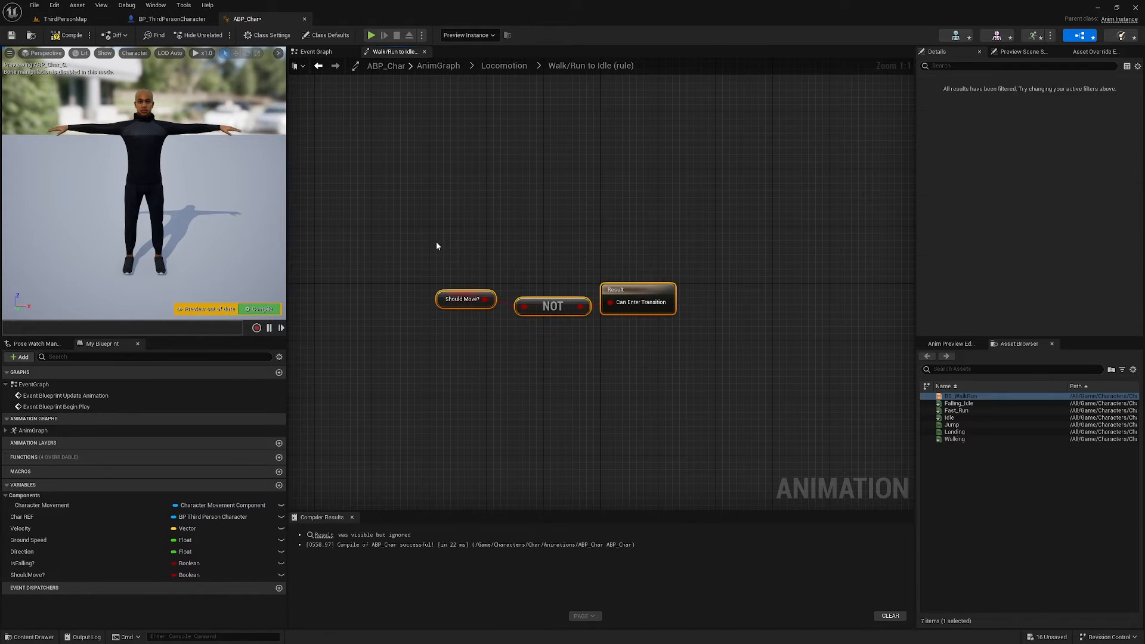
Step: Add a new state machine named Main States to the AnimGraph, left of the Output Pose
left_click(504, 65)
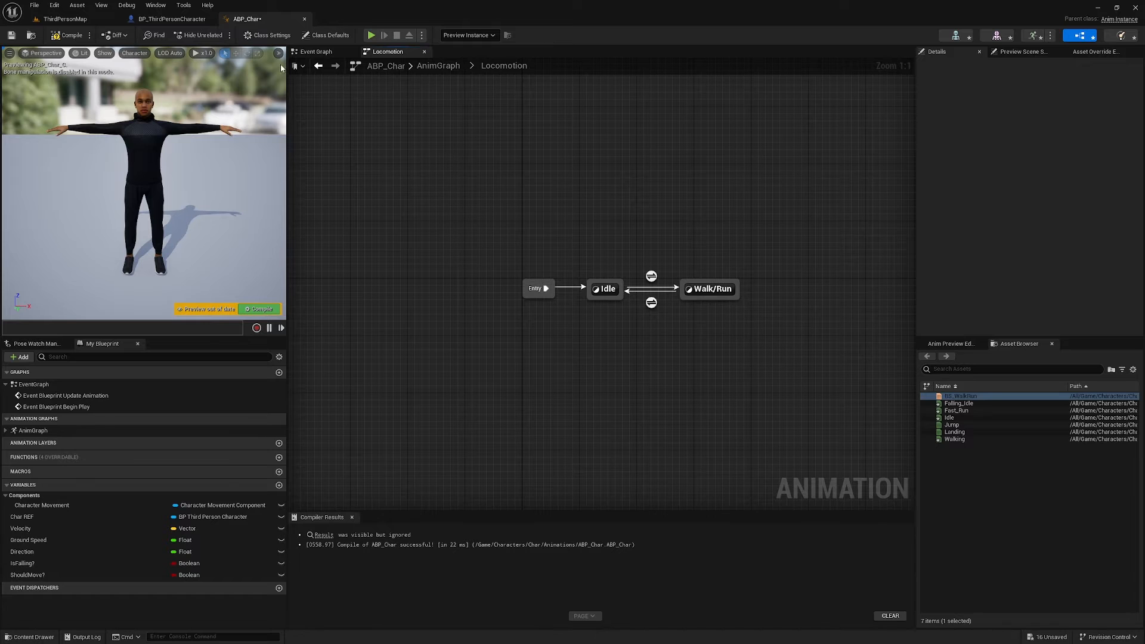
left_click(439, 67)
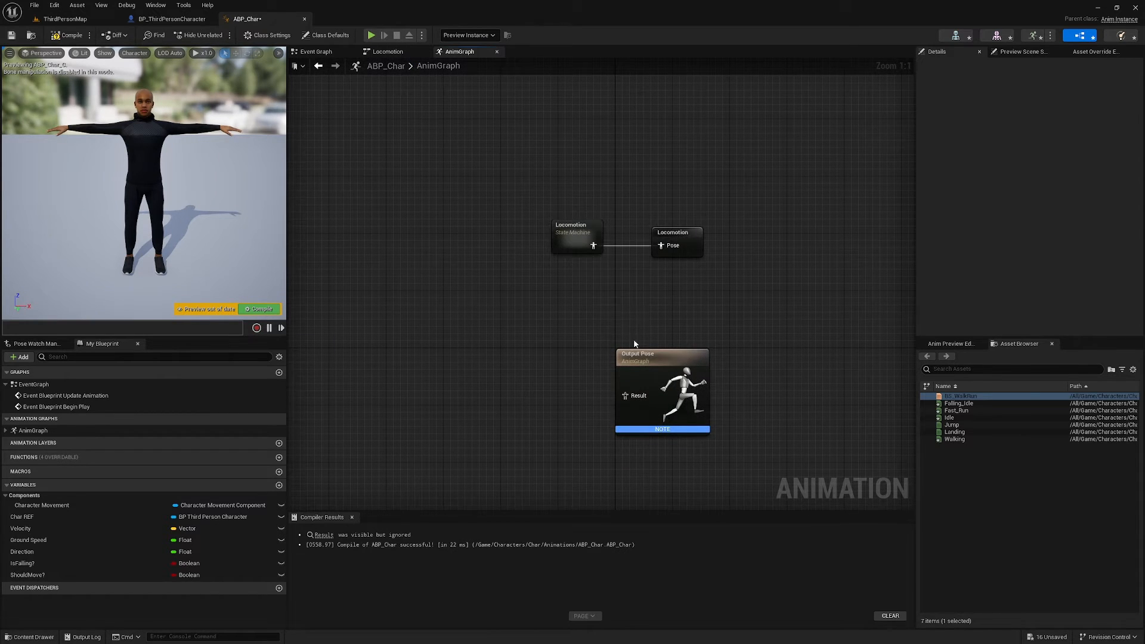
right_click_drag(566, 401, 646, 328)
right_click(499, 324)
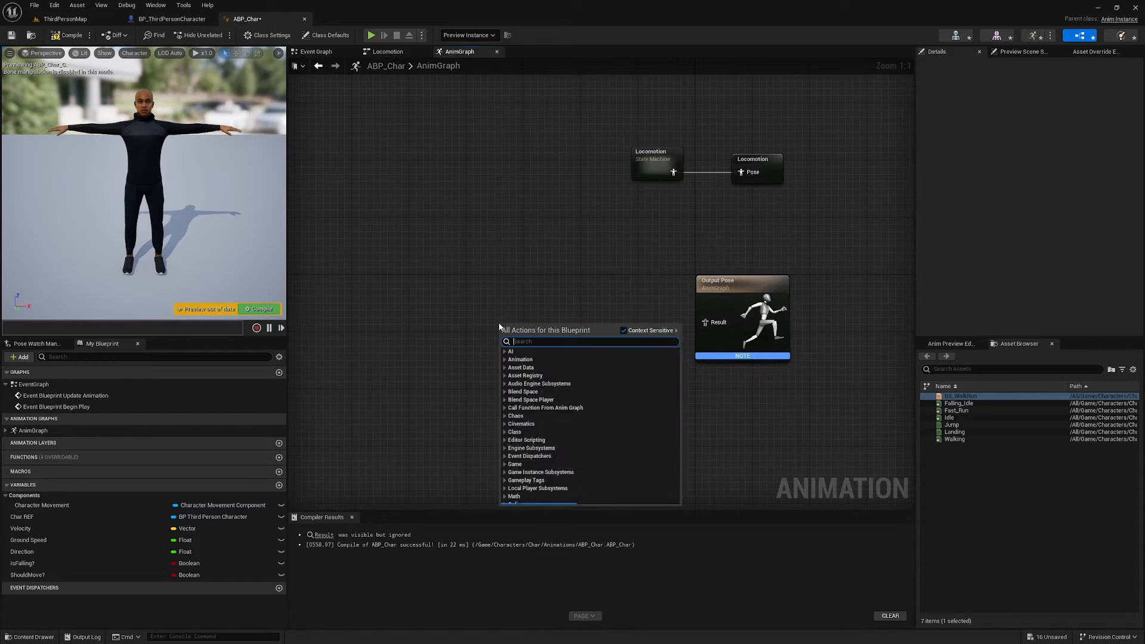
type("sta")
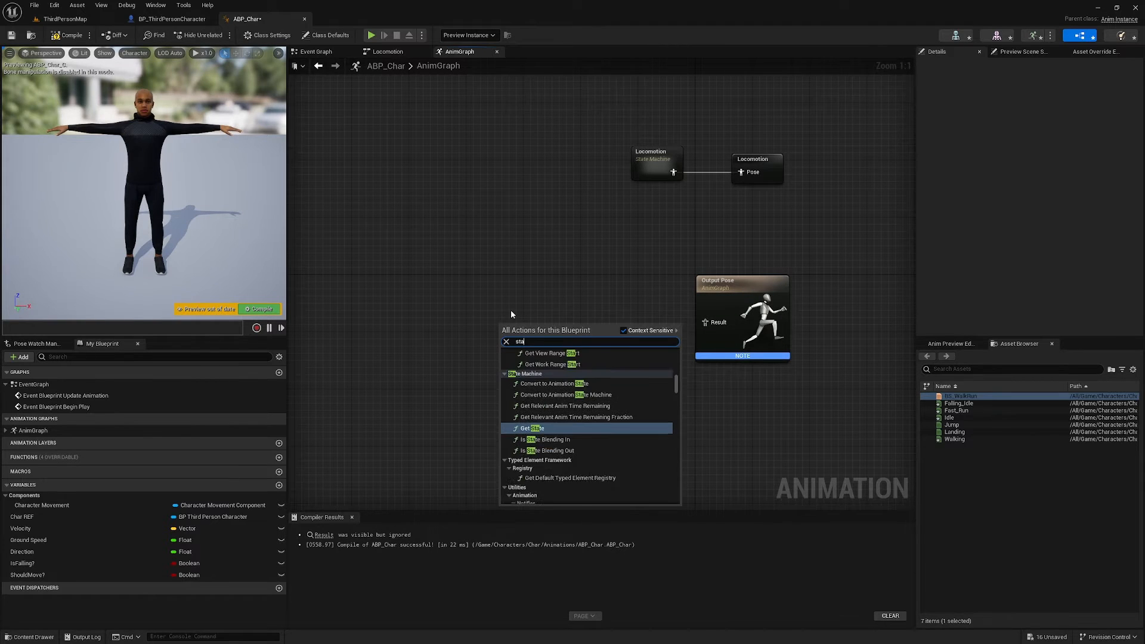
type("te mach")
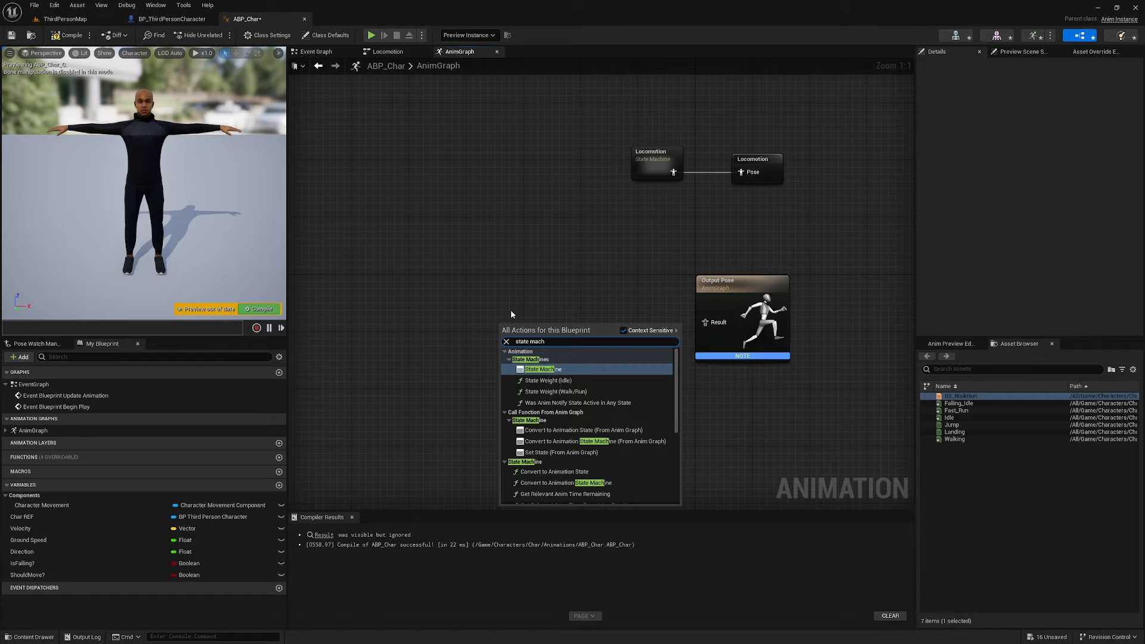
key("Return")
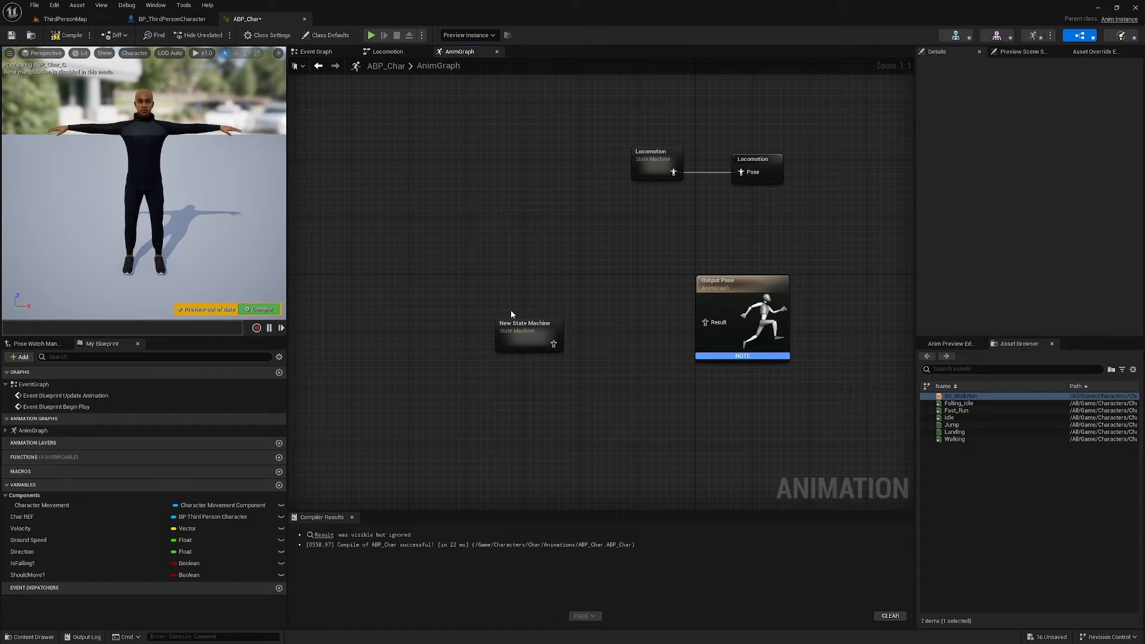
type("M")
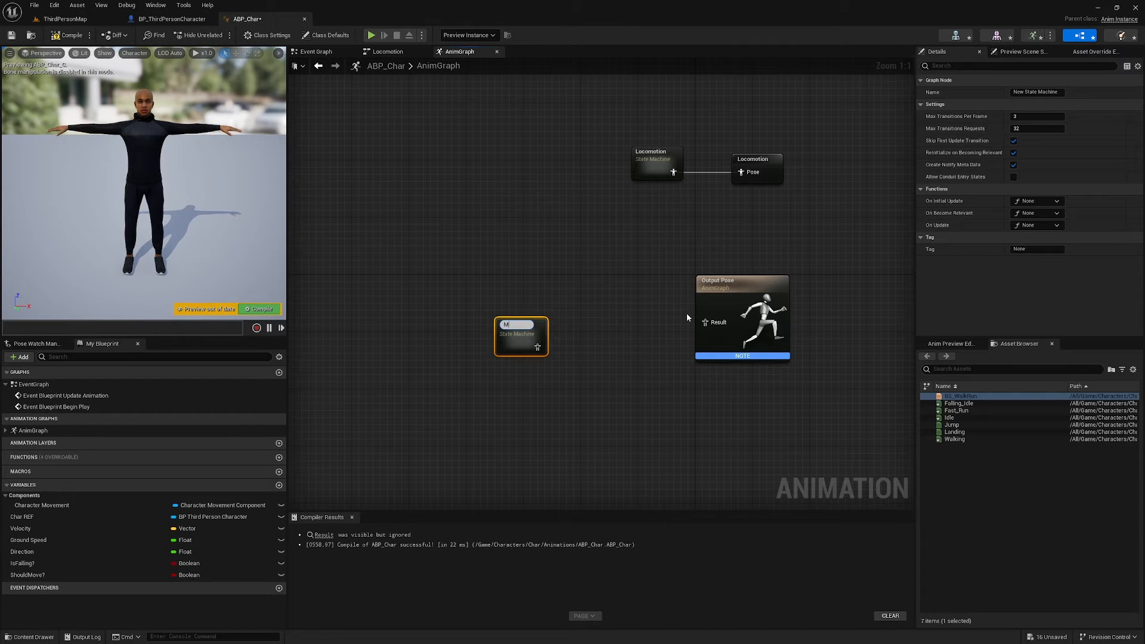
type("ain States")
left_click(655, 311)
Step: Add a DefaultSlot montage slot fed by Main States and connect it to the Output Pose result
left_click_drag(511, 330, 586, 325)
left_click(576, 335)
type("s")
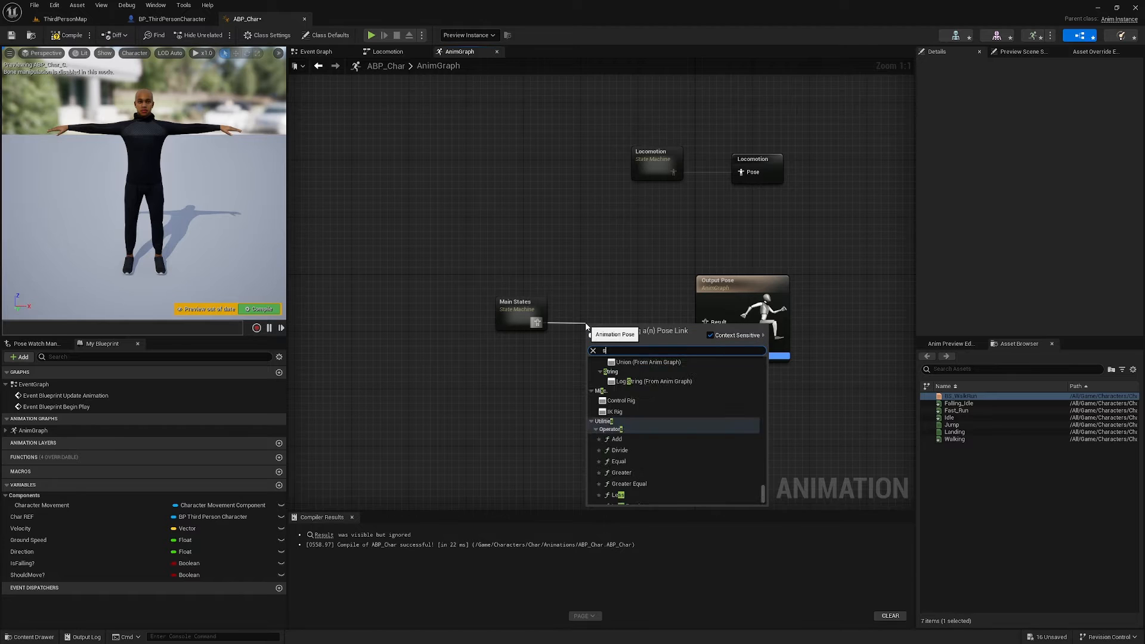
type("lot")
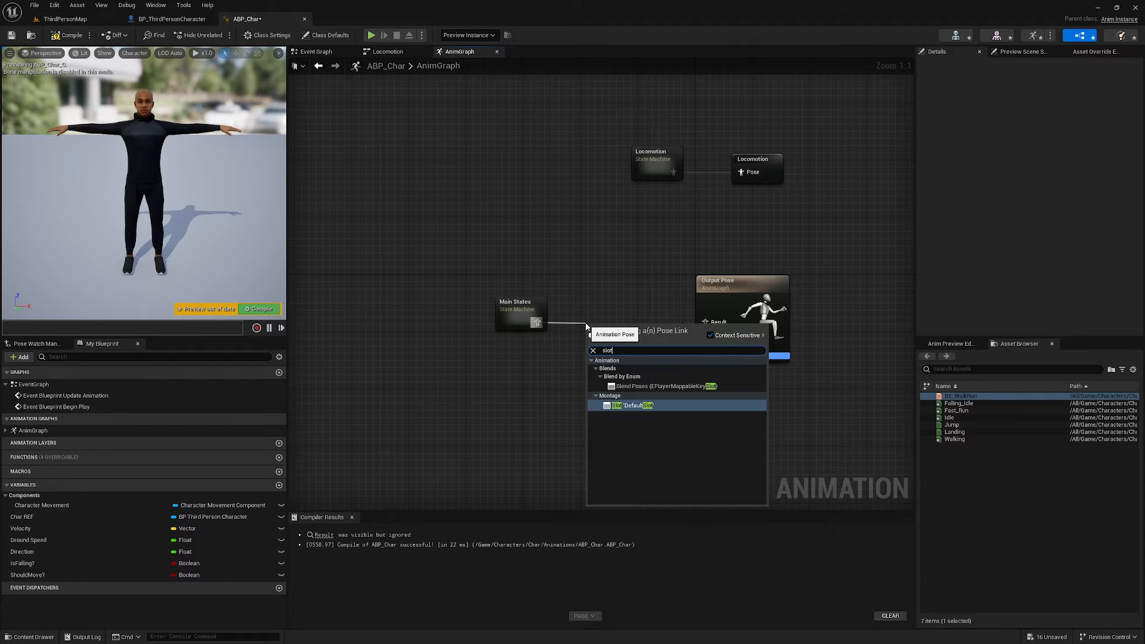
left_click(644, 411)
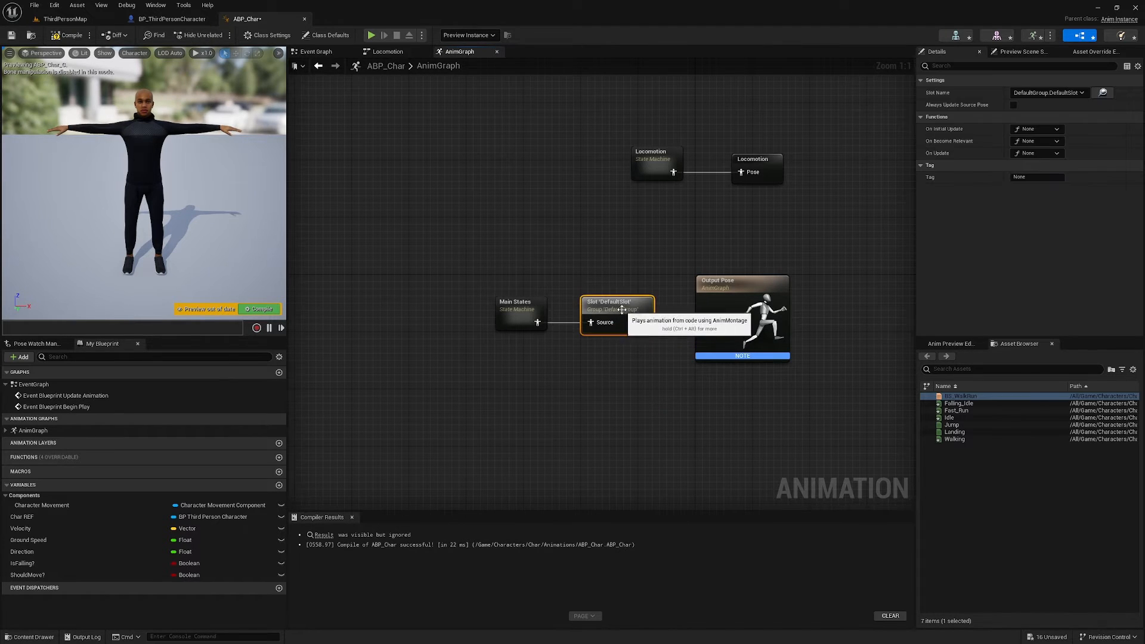
left_click(644, 351)
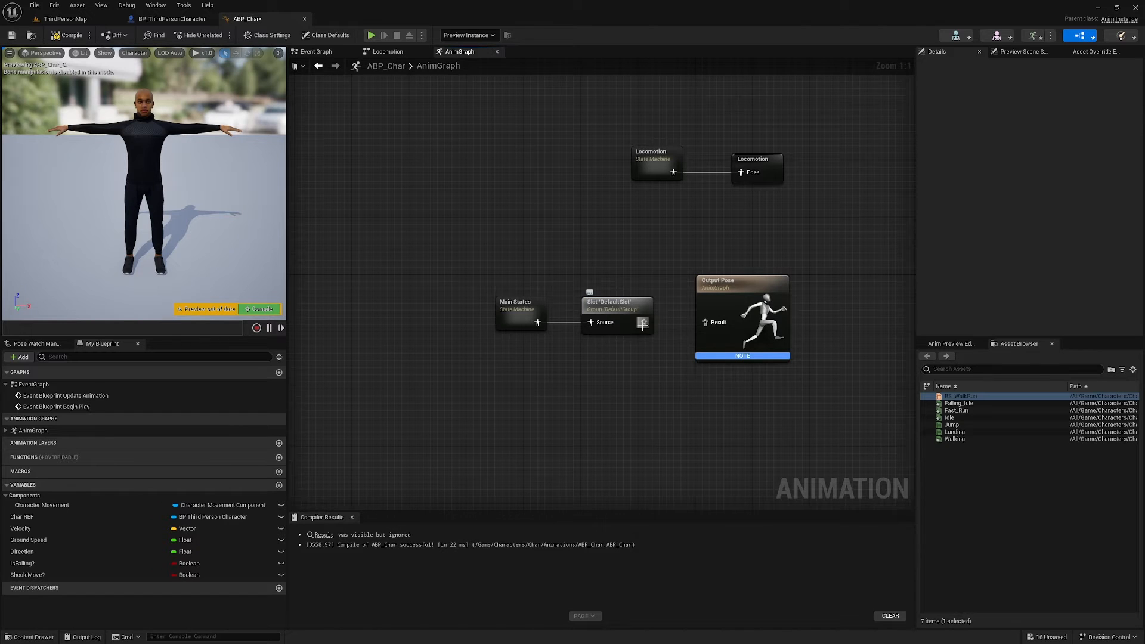
left_click_drag(642, 324, 706, 325)
Step: Inside the Main States machine, add a state named Locomtion leading from Entry and align it with Entry
double_click(517, 302)
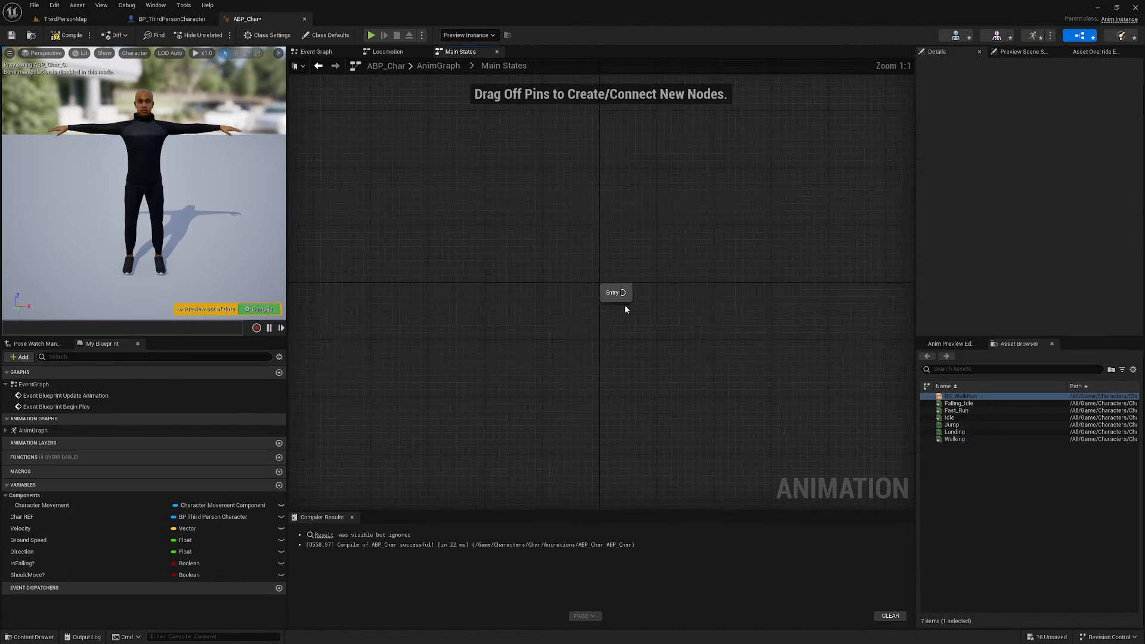
left_click_drag(666, 295, 665, 295)
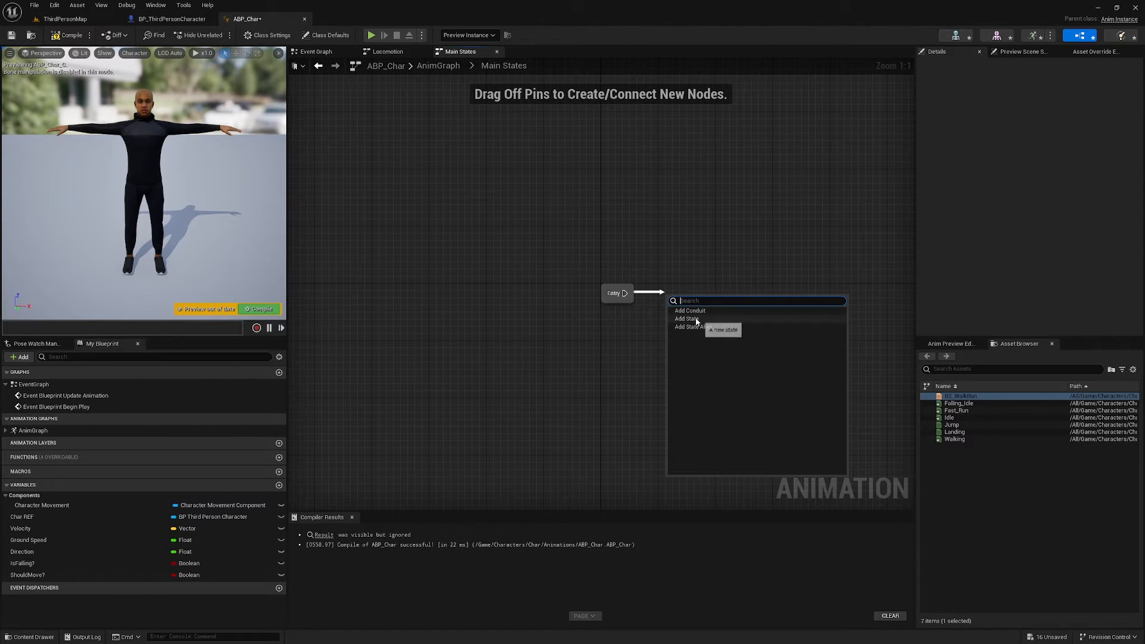
left_click(752, 320)
type("Locomotion")
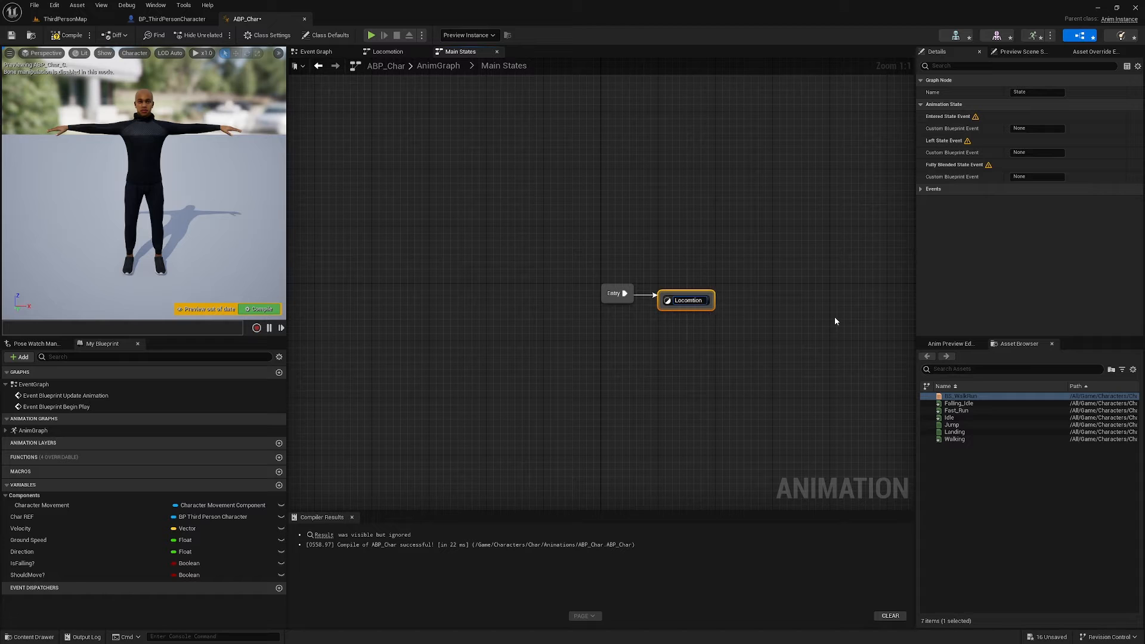
left_click(835, 319)
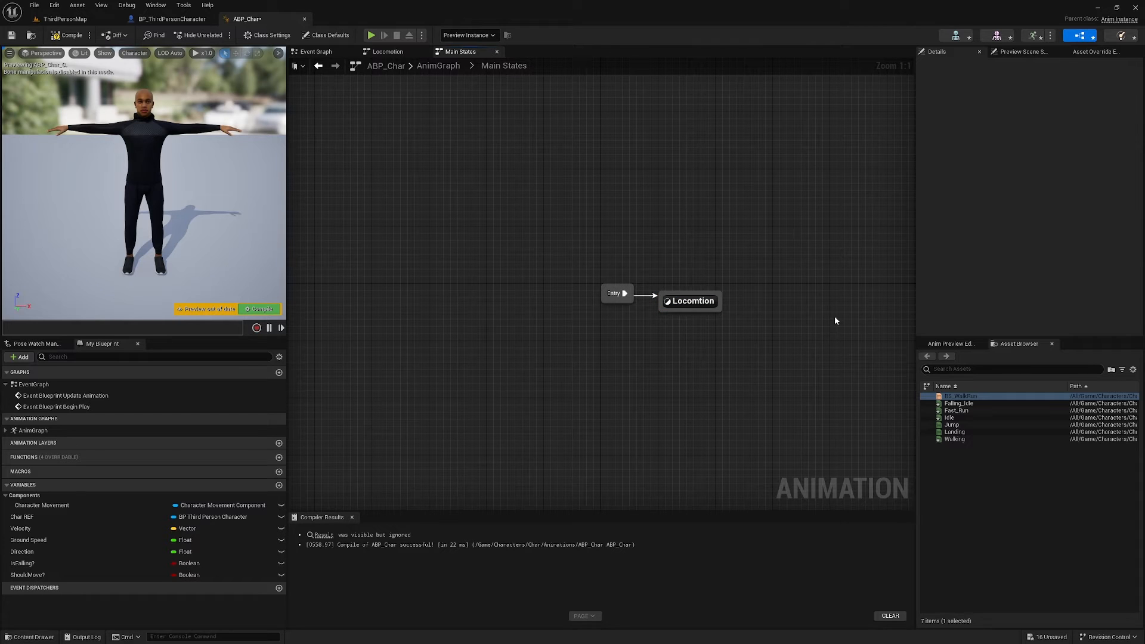
left_click_drag(686, 303, 697, 294)
Step: In the Locomtion state, connect the cached pose 'Locomotion' to the output animation pose, and return to the AnimGraph
double_click(696, 294)
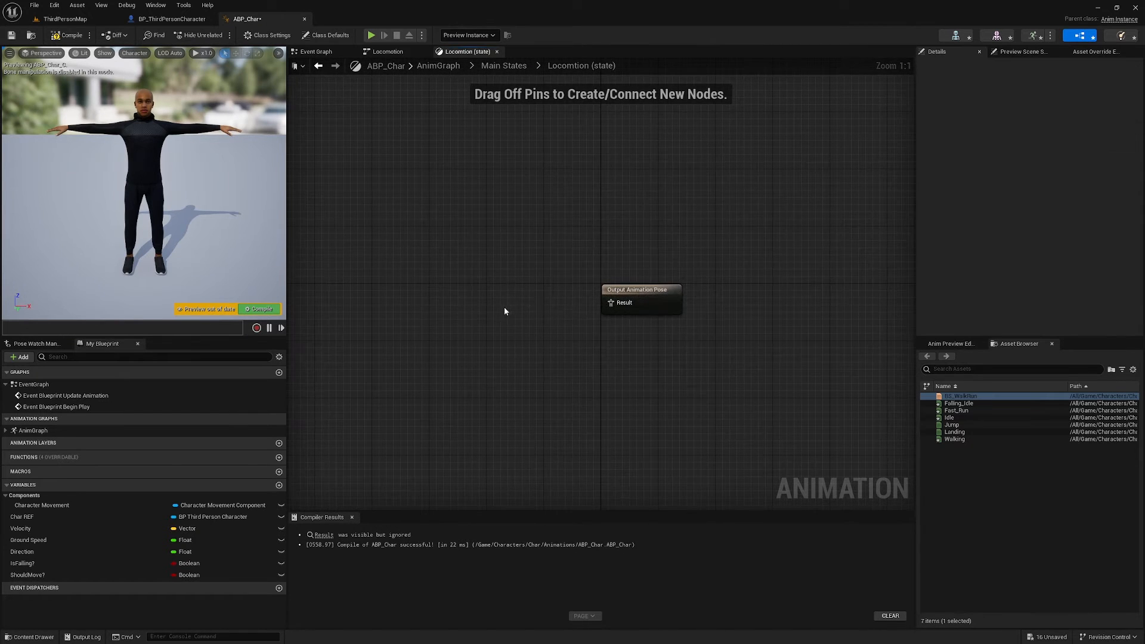
right_click(480, 299)
type("loco")
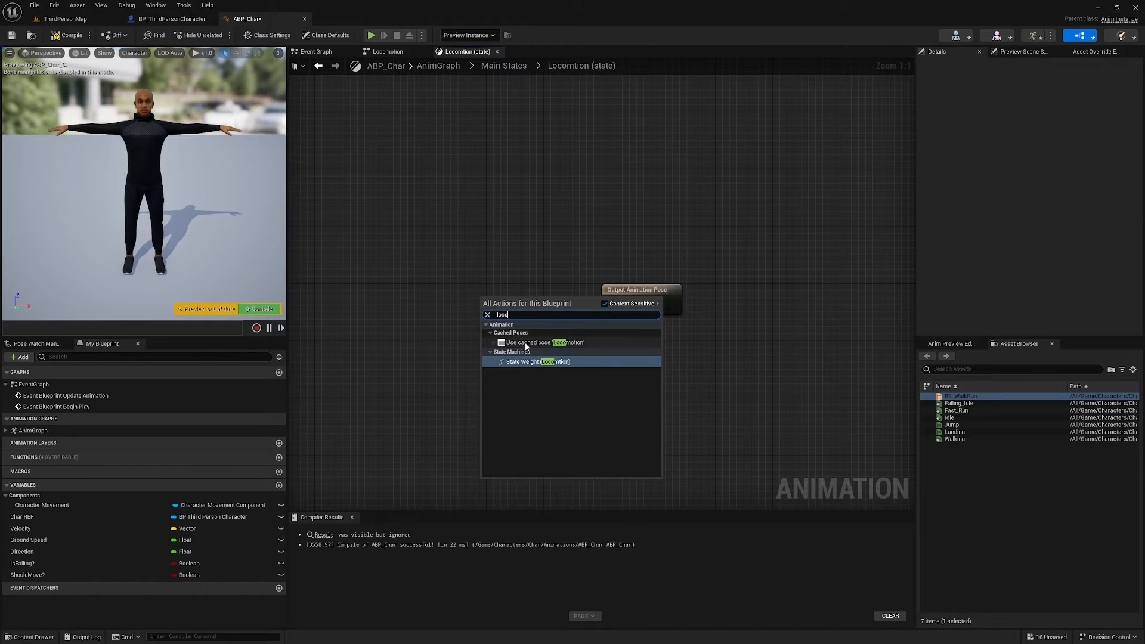
left_click(571, 344)
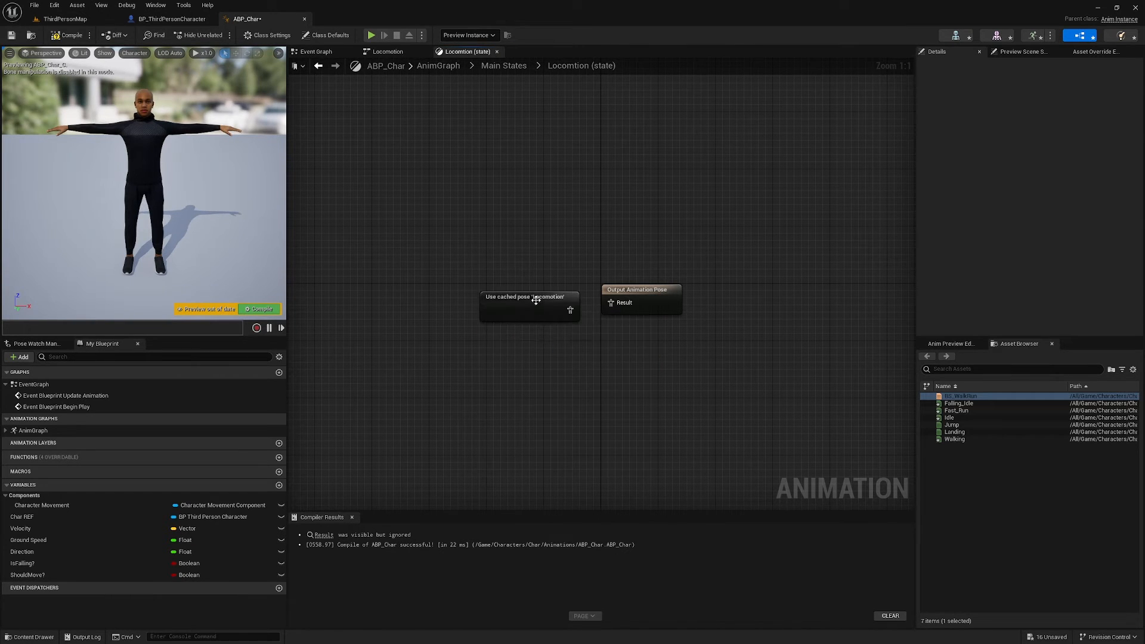
left_click_drag(534, 304, 610, 306)
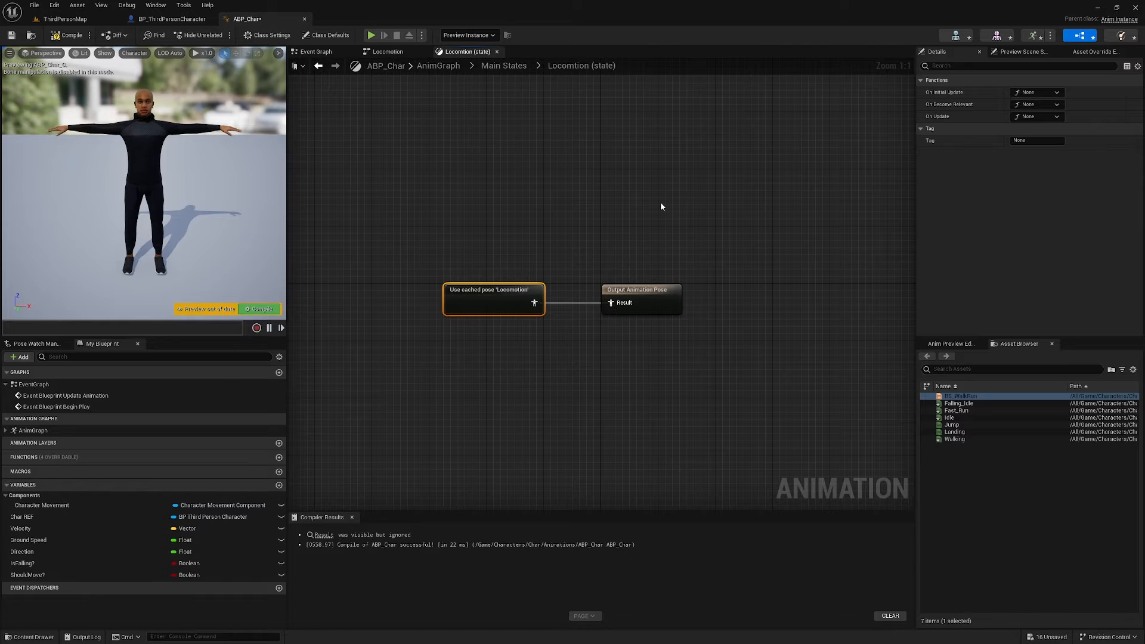
left_click(661, 206)
left_click(439, 66)
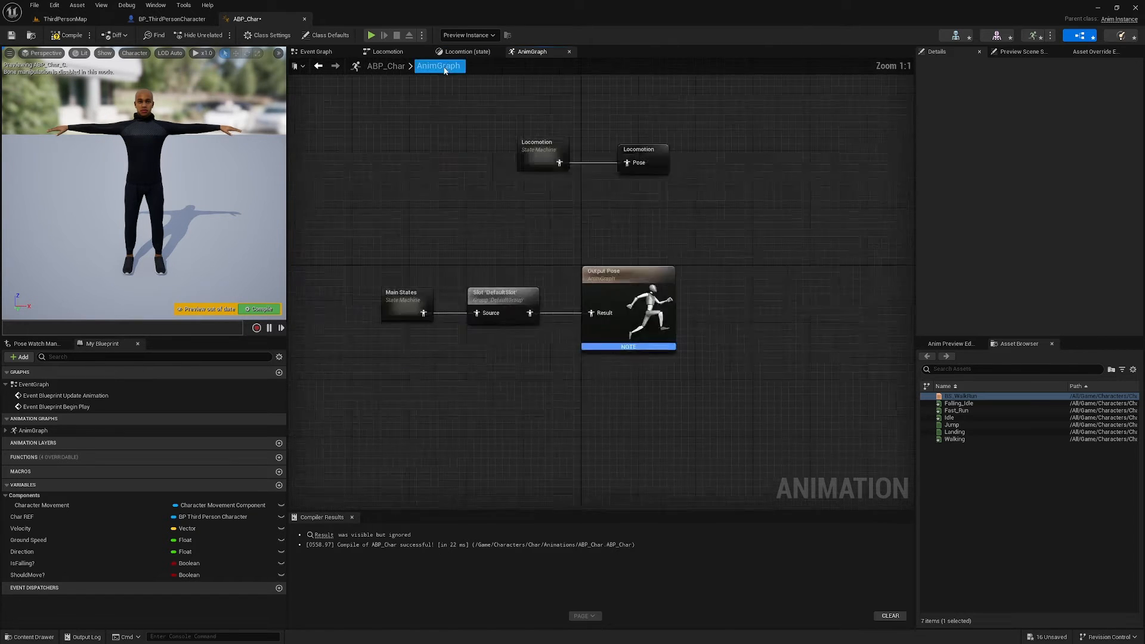
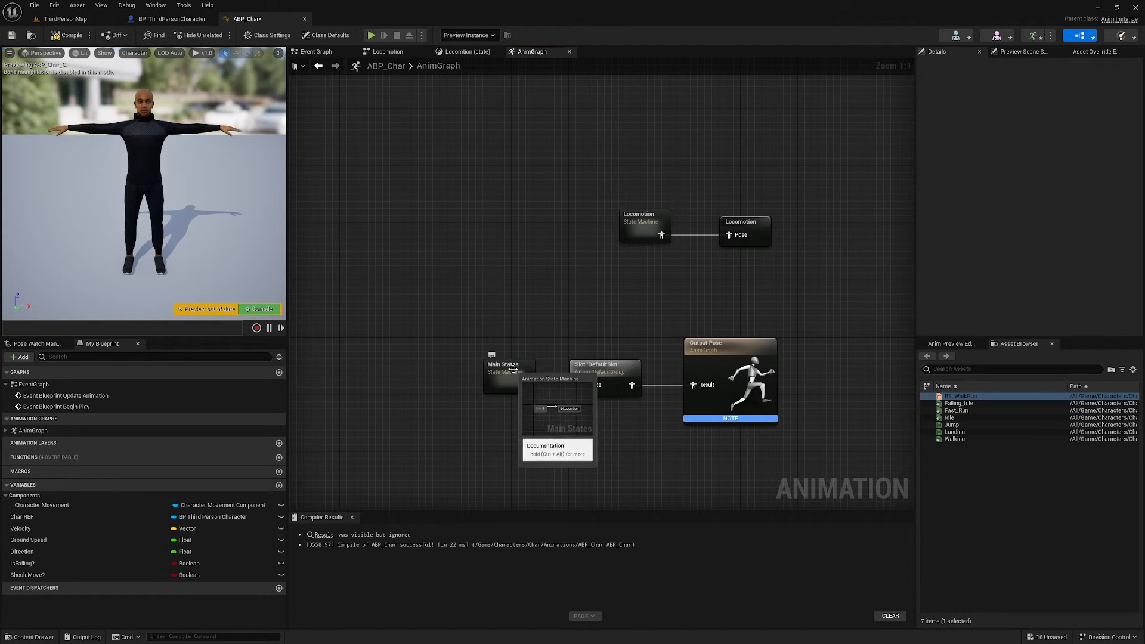
Step: Inside the Main States machine, correct the name of the Locomtion state to Locomotion
double_click(495, 373)
double_click(677, 295)
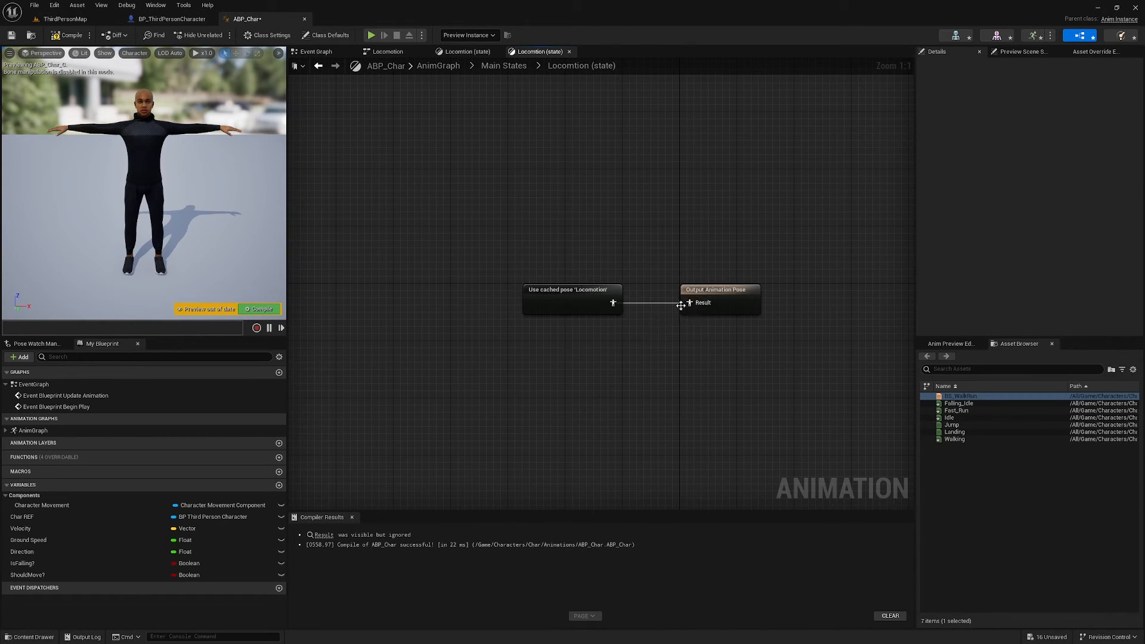
left_click(504, 66)
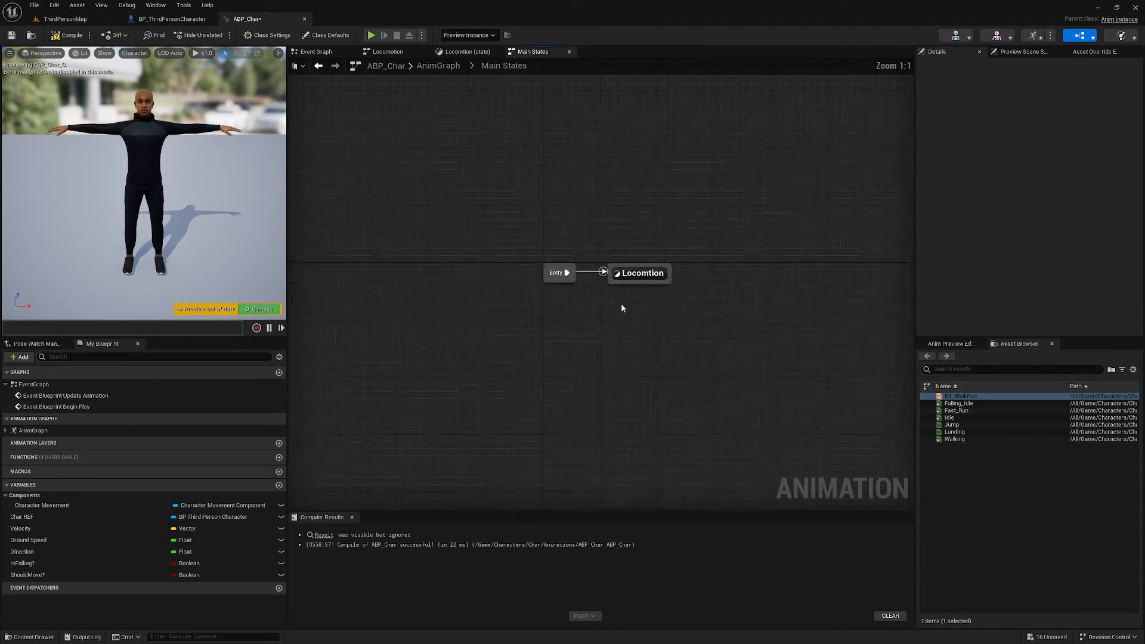
right_click_drag(712, 316, 671, 330)
left_click(618, 290)
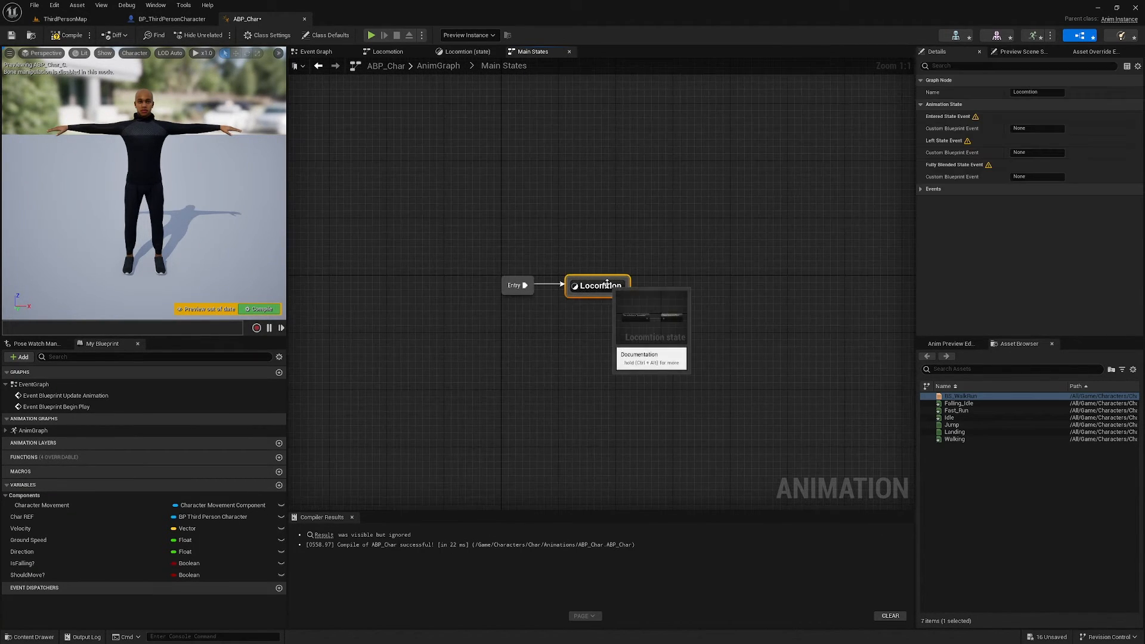
left_click(1029, 92)
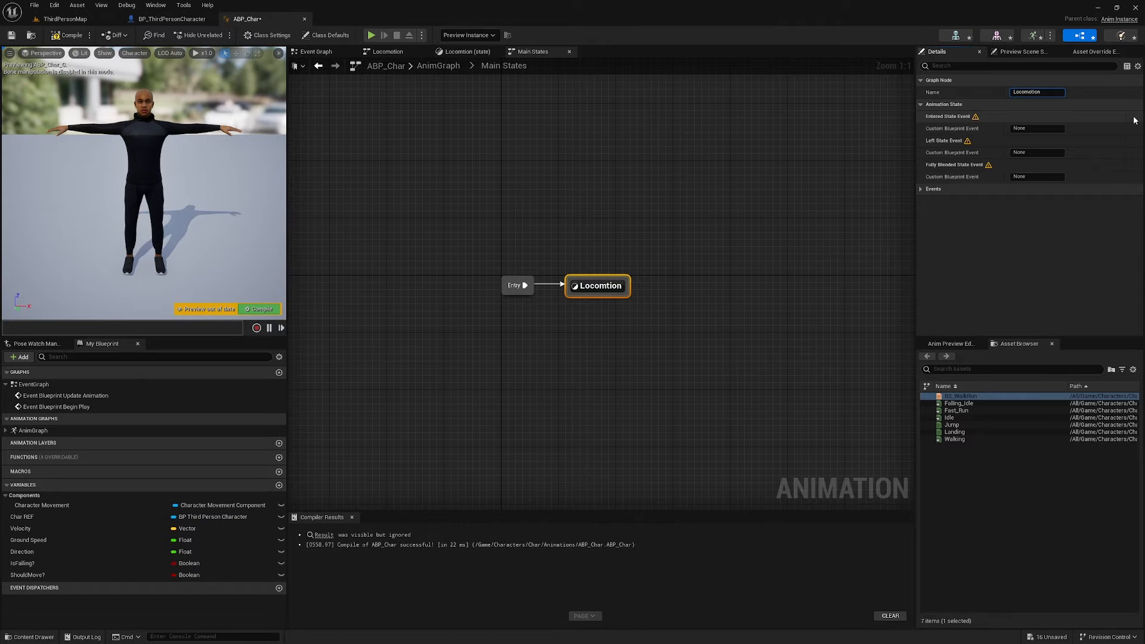
left_click(850, 212)
Step: Add a state alias named To Jump/Falling above and to the right of the Locomotion state
right_click_drag(710, 287, 610, 401)
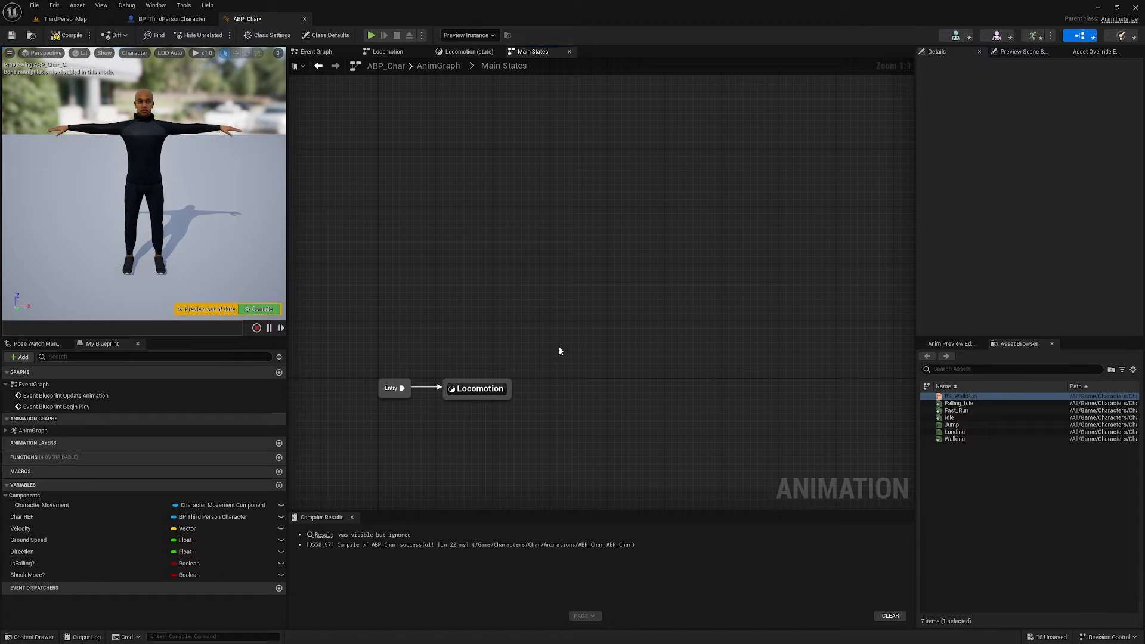
right_click(685, 213)
left_click(721, 254)
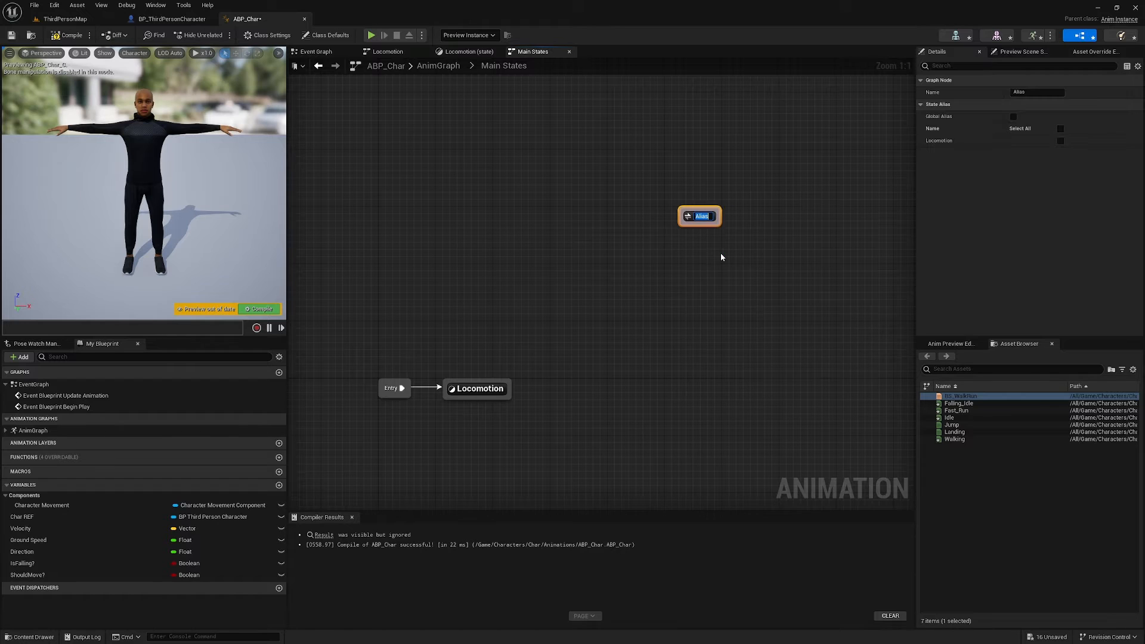
type("To Jump/Falling")
key("Return")
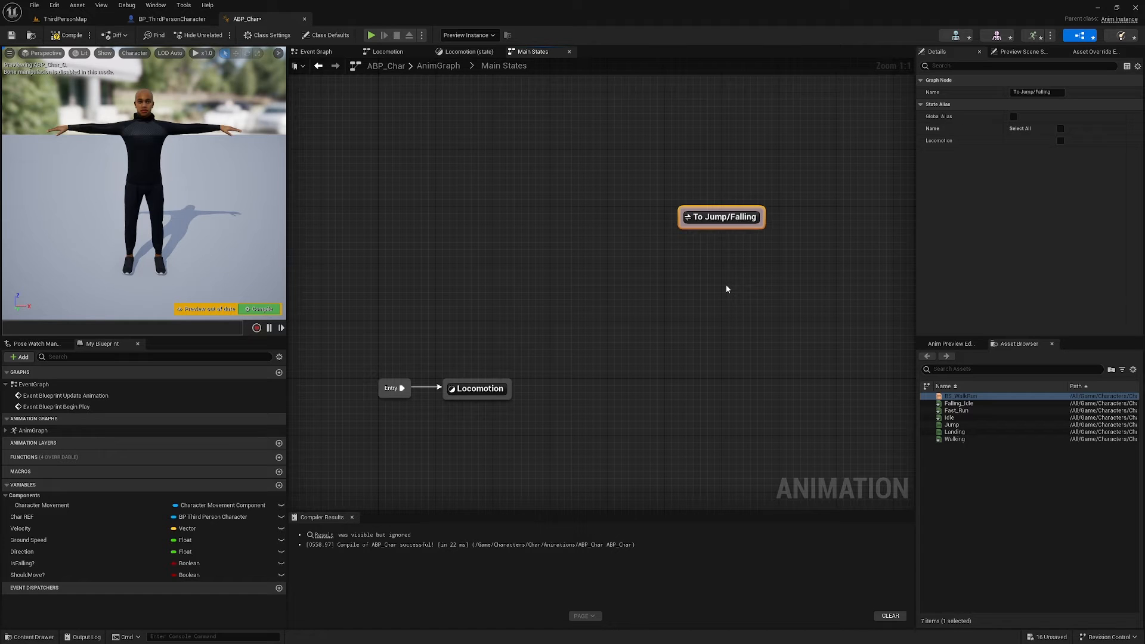
left_click(727, 289)
Step: Add a second state alias named To Landing, to the right of the Locomotion state
right_click(676, 393)
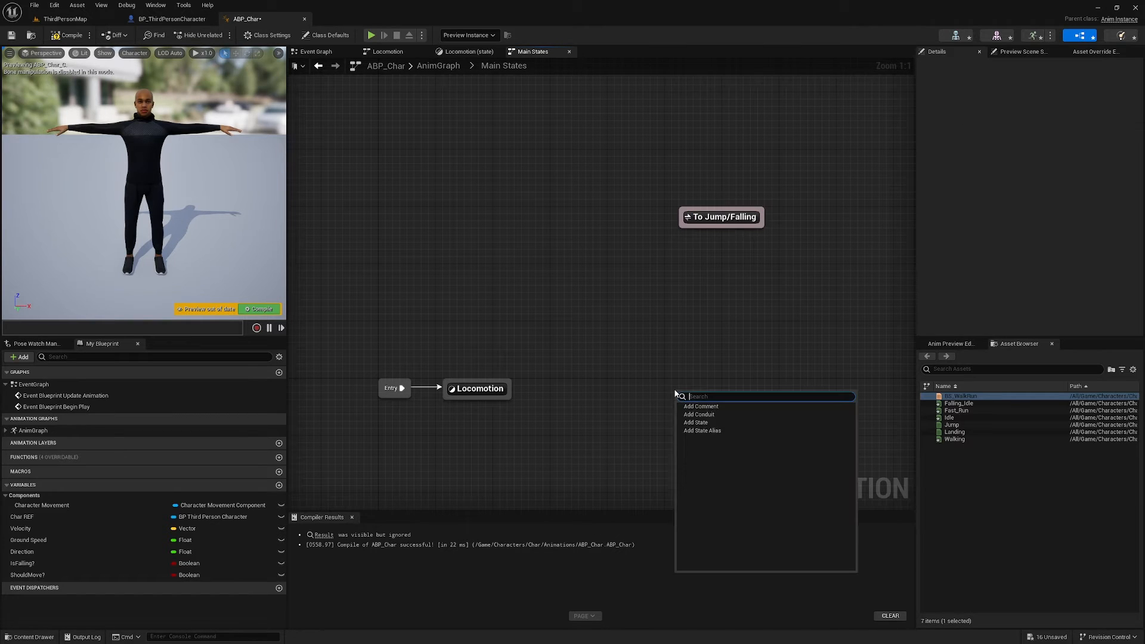
left_click(707, 431)
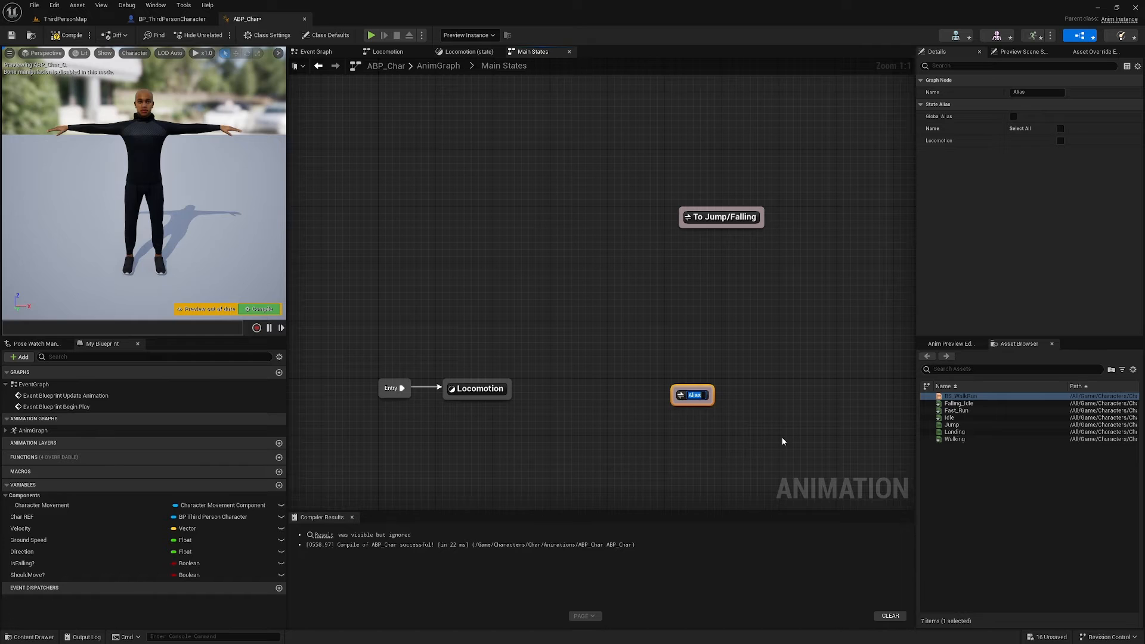
type("To Landing")
key("Return")
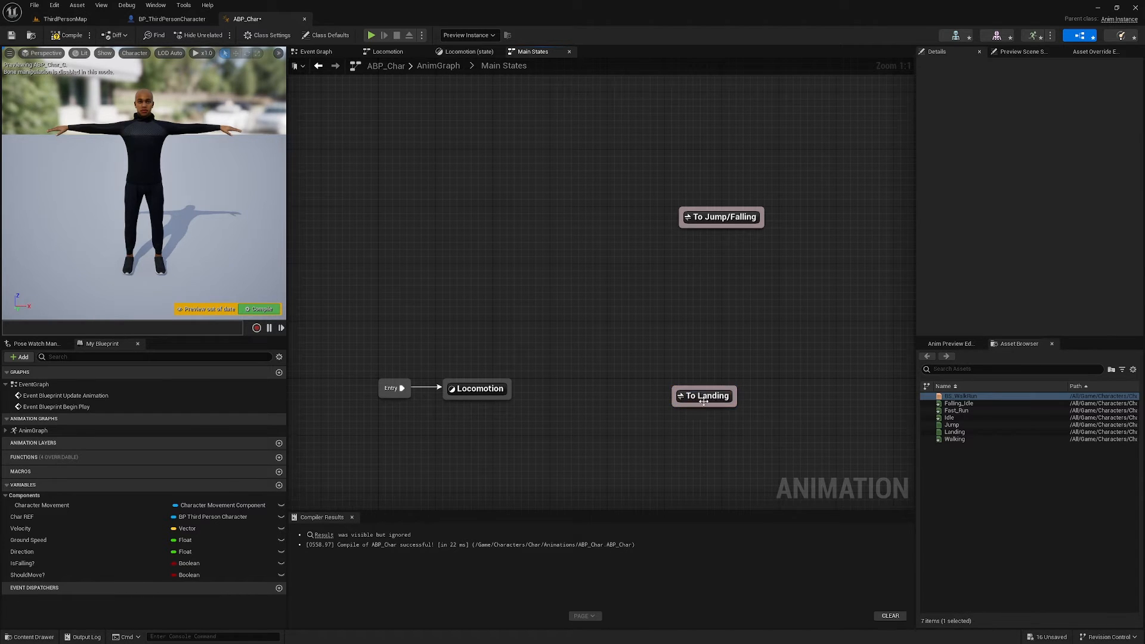
Step: Add a Land state leading from To Landing, align it with that row, and create a transition from Land to Locomotion
left_click_drag(707, 400, 605, 391)
left_click(652, 411)
left_click(664, 425)
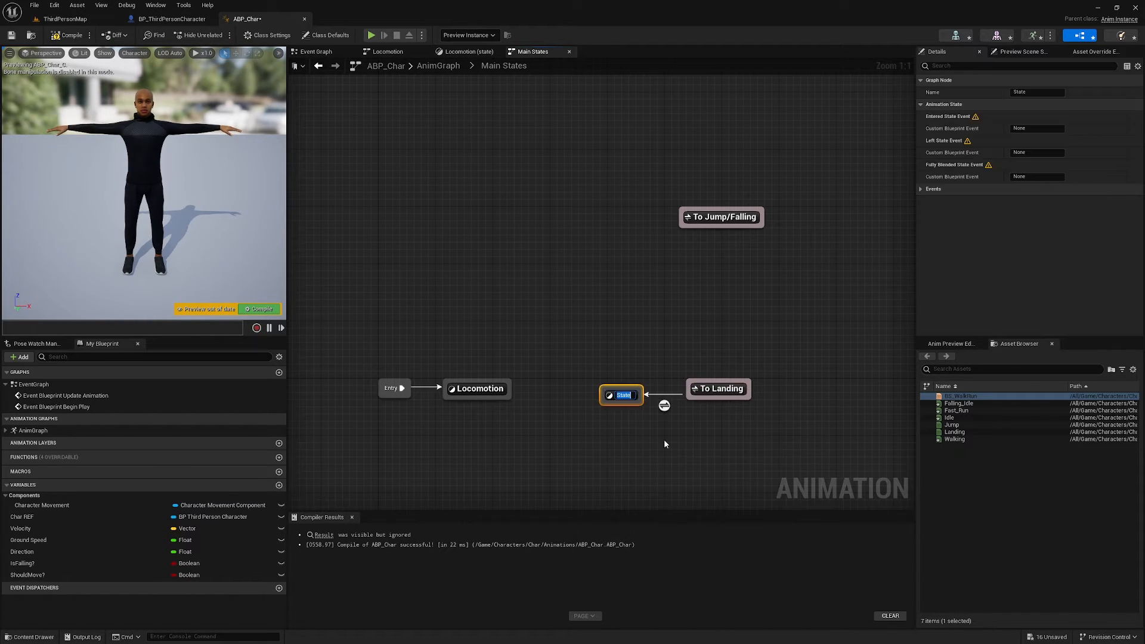
type("Land")
left_click(653, 438)
left_click_drag(624, 396, 616, 389)
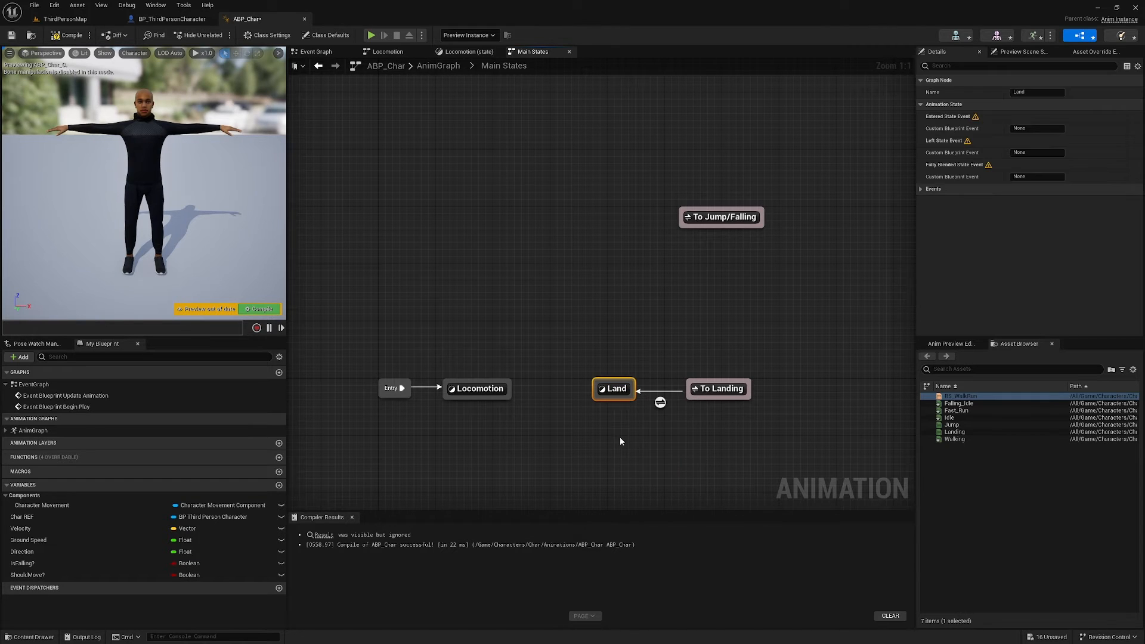
left_click(601, 421)
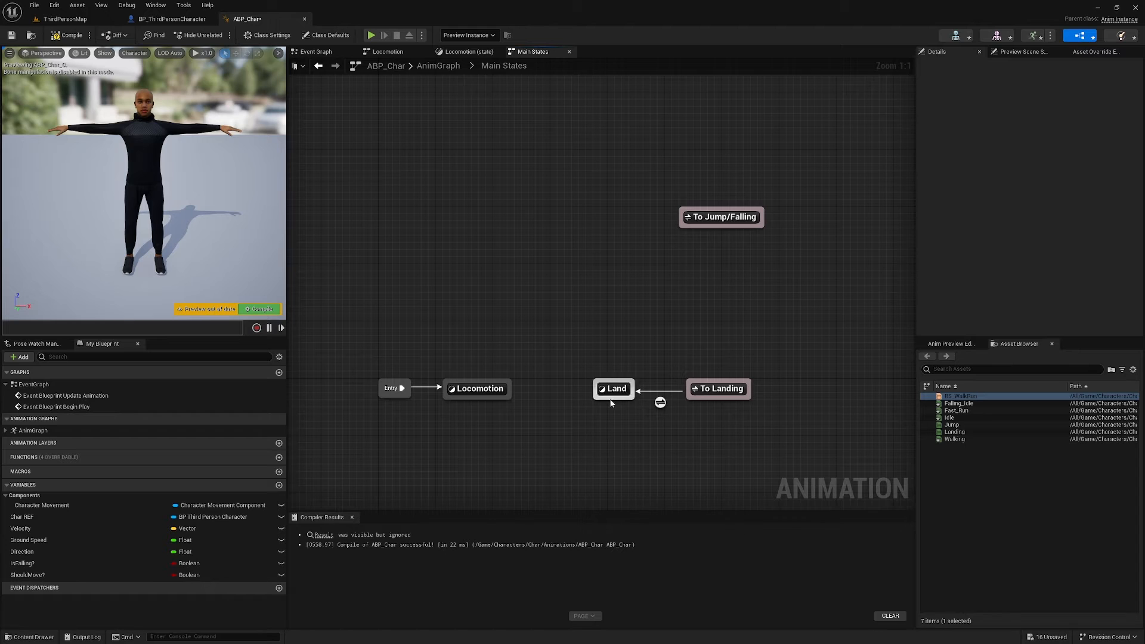
left_click_drag(599, 392, 510, 390)
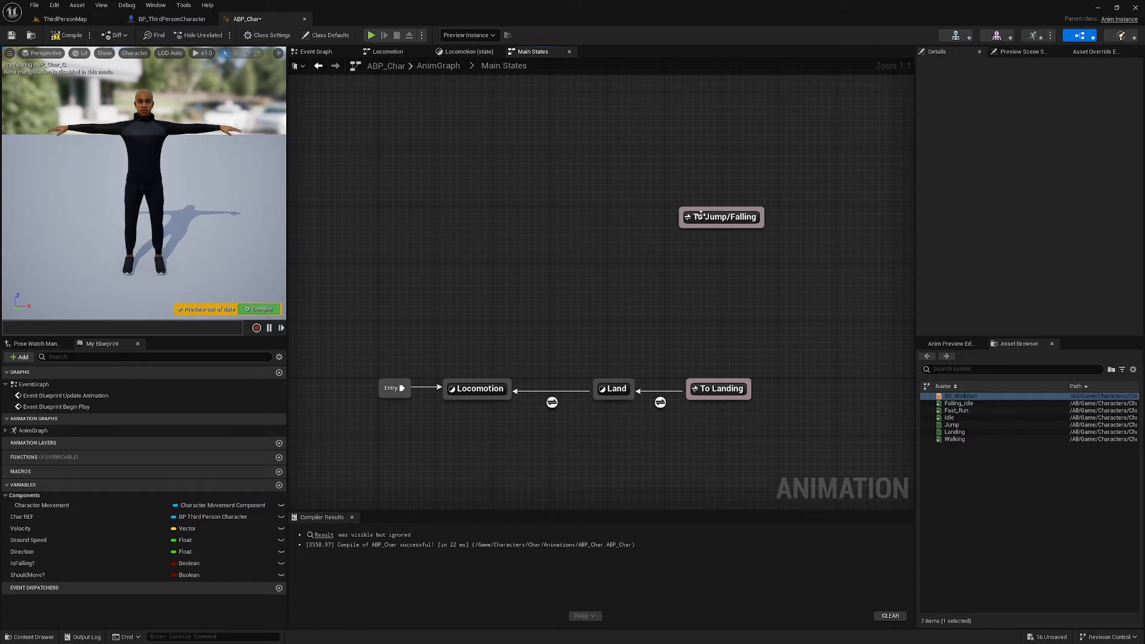
Step: Add a state named Jump with a transition leading to it from the To Jump/Falling alias
left_click_drag(709, 220, 565, 193)
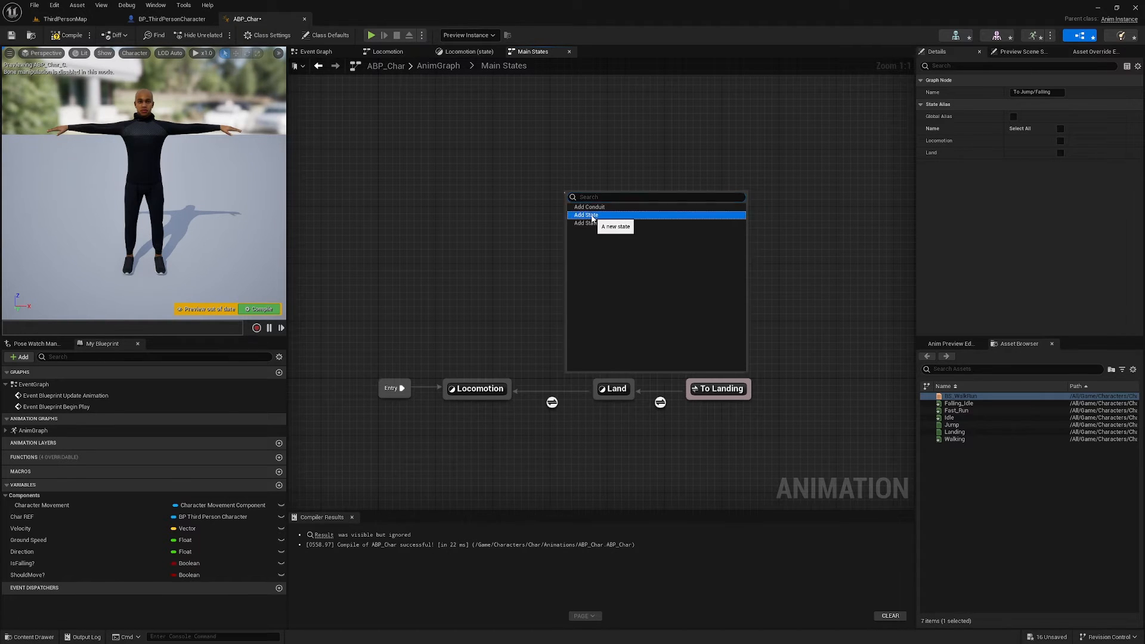
left_click(585, 216)
type("Jump")
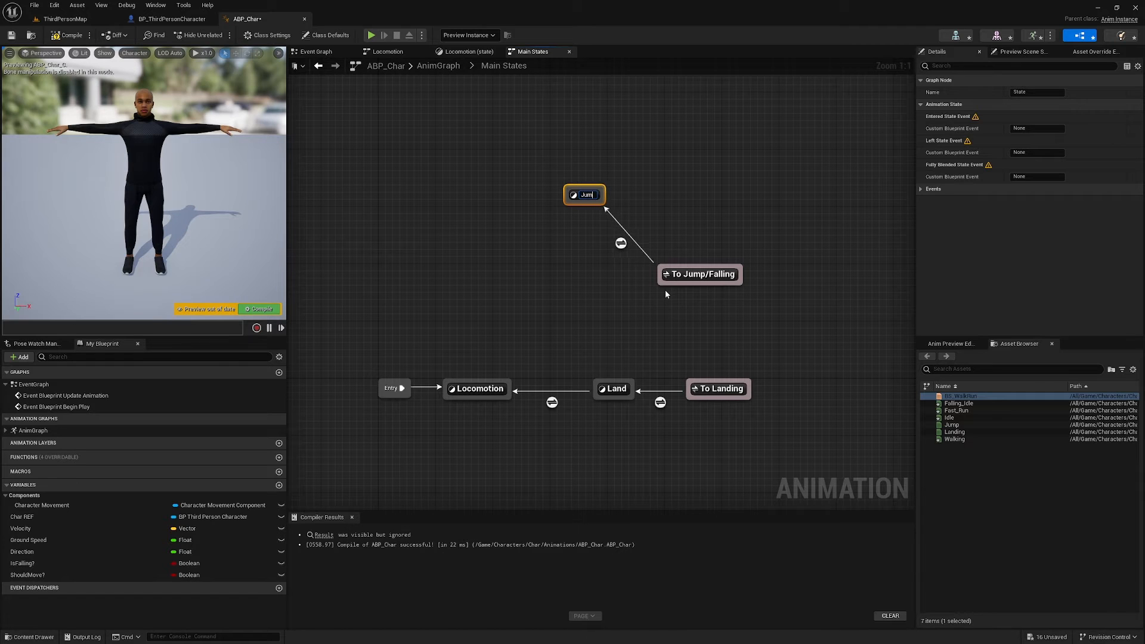
left_click(596, 289)
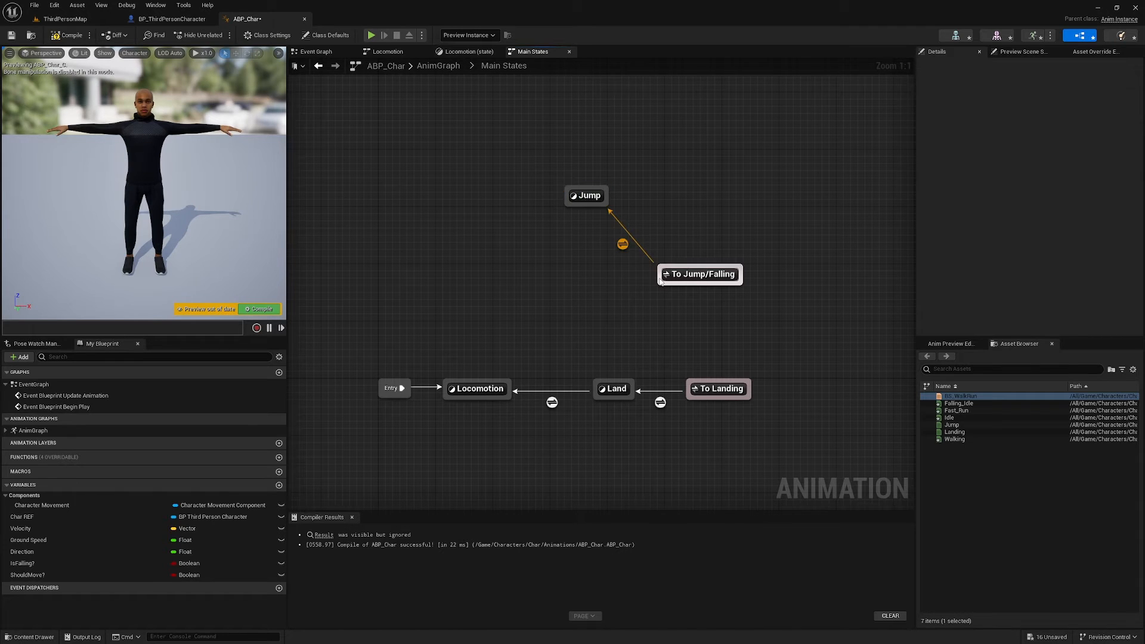
Step: Add a Falling state leading from To Jump/Falling, shift it farther left, and create a transition from Jump to Falling
left_click_drag(660, 282, 504, 279)
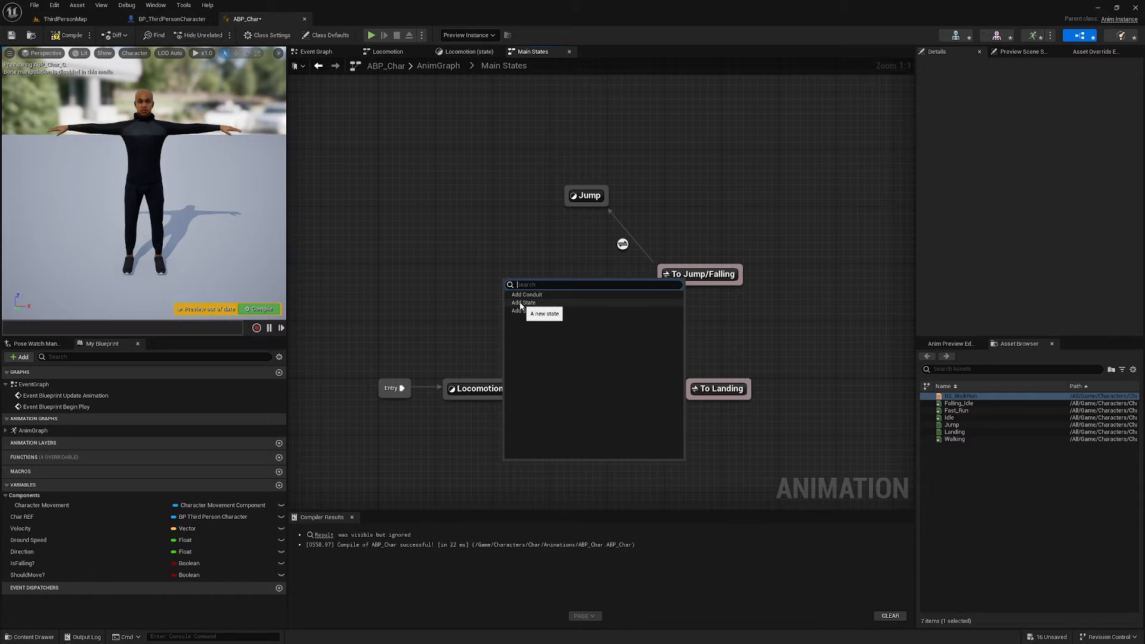
left_click(523, 303)
type("Falling")
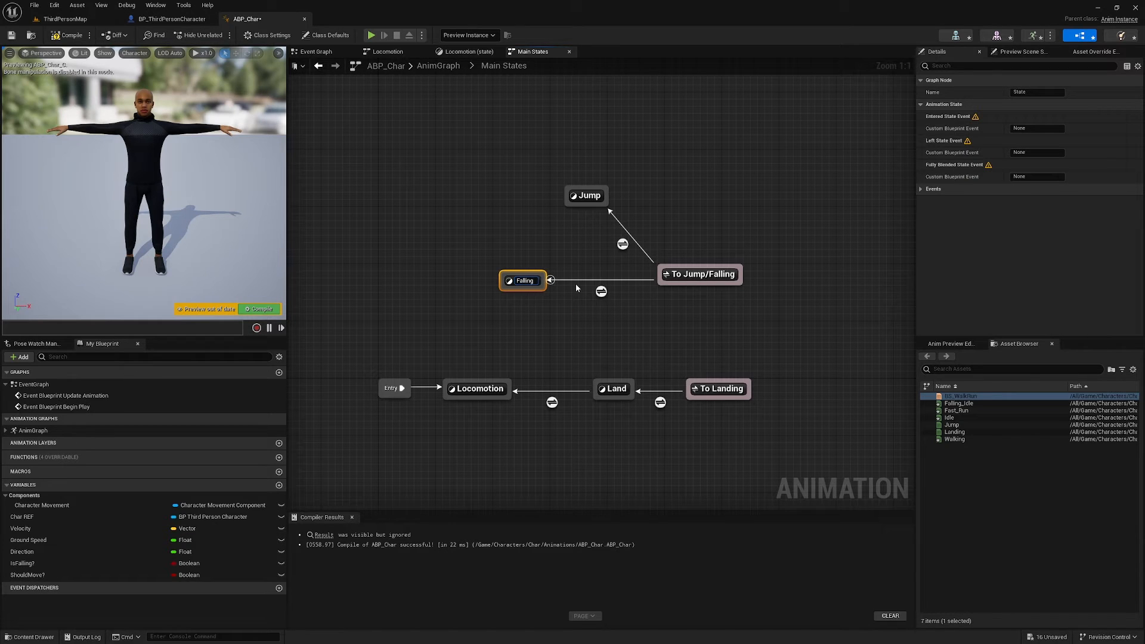
key("Return")
left_click(573, 337)
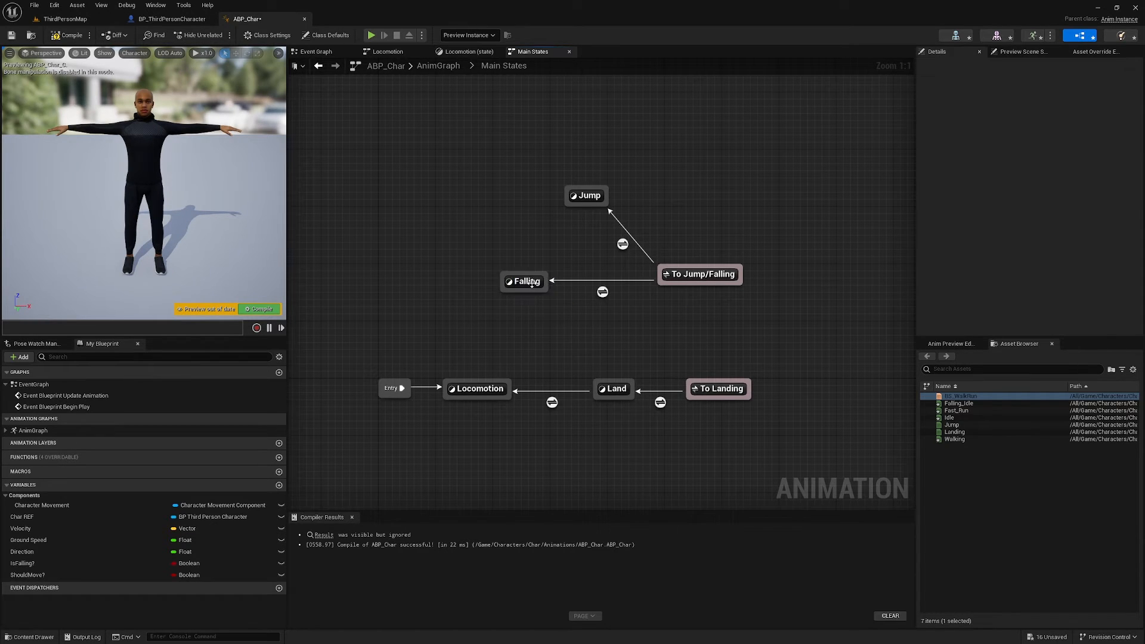
left_click_drag(525, 282, 489, 281)
left_click(566, 250)
left_click_drag(571, 206, 511, 276)
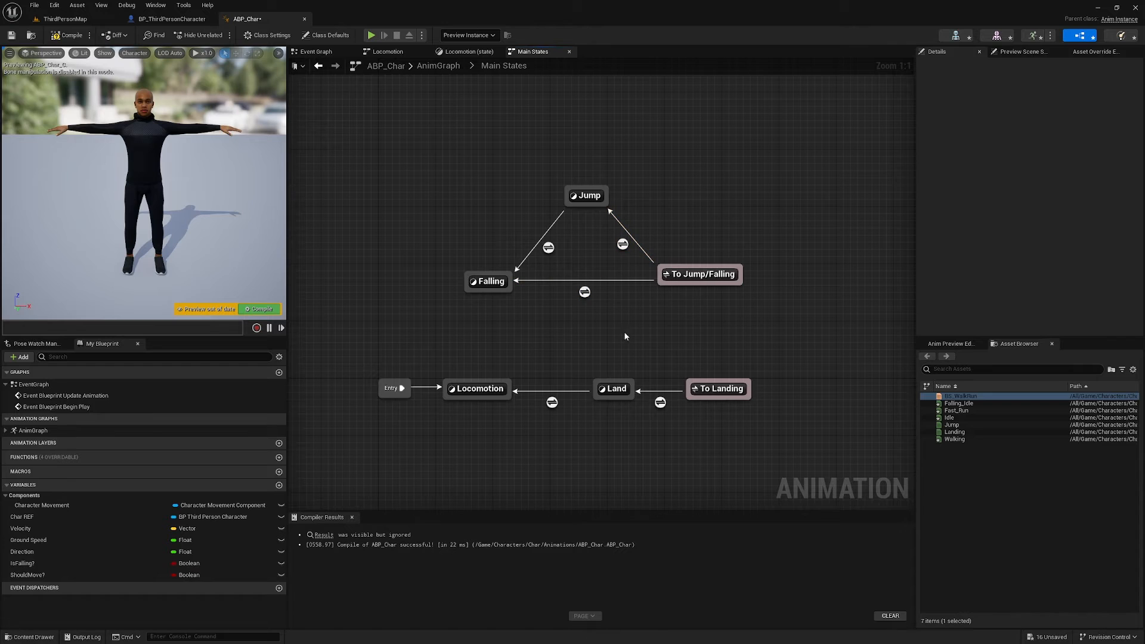
left_click_drag(510, 385, 506, 320)
left_click(775, 323)
left_click_drag(614, 382, 583, 349)
left_click(710, 321)
Step: Set the To Jump/Falling alias to represent the Locomotion and Land states
left_click(701, 276)
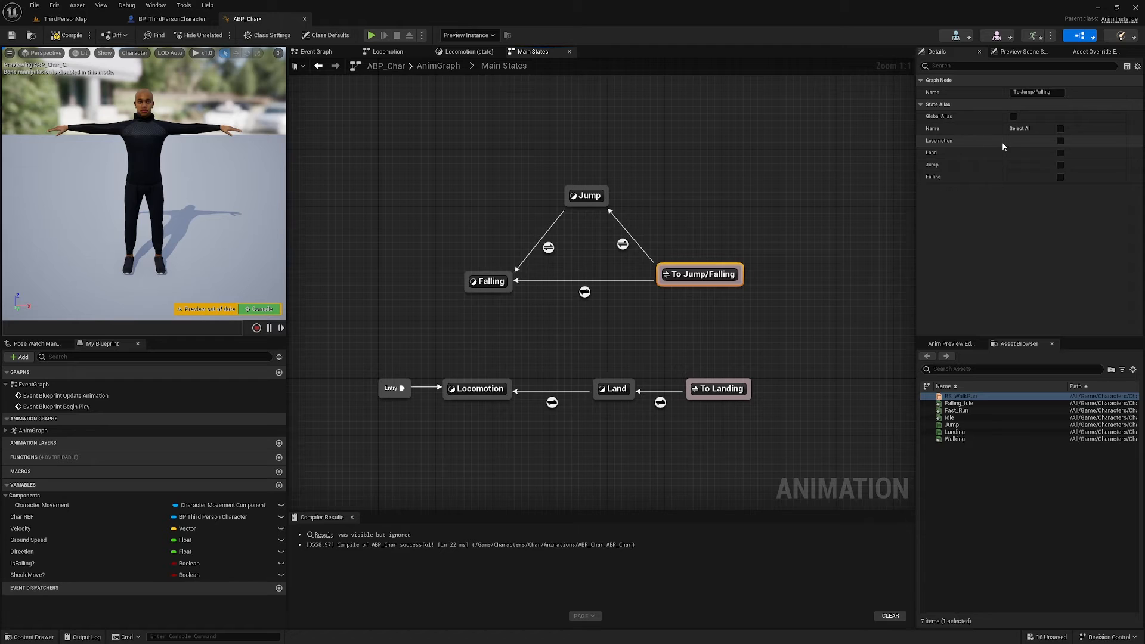
left_click(1060, 141)
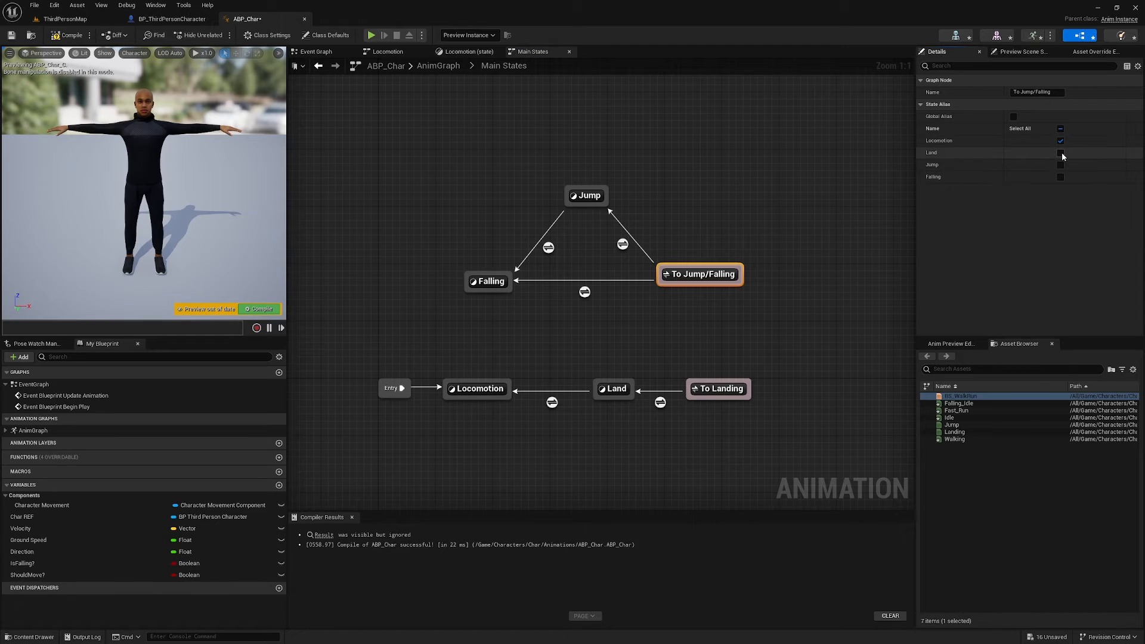
left_click(1060, 153)
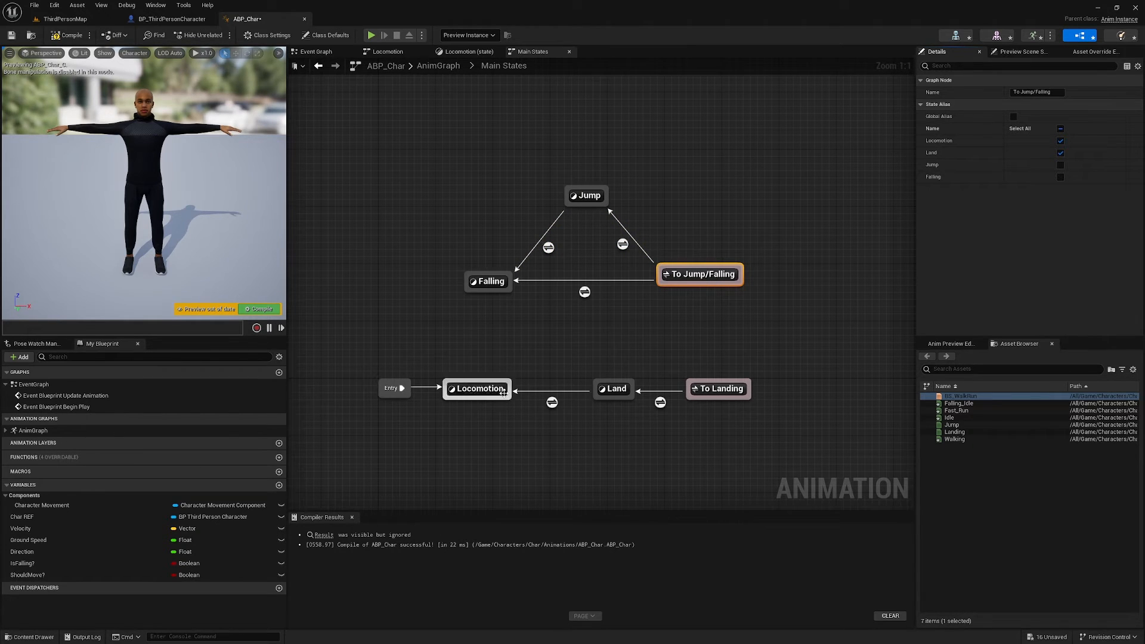
left_click_drag(482, 383, 587, 397)
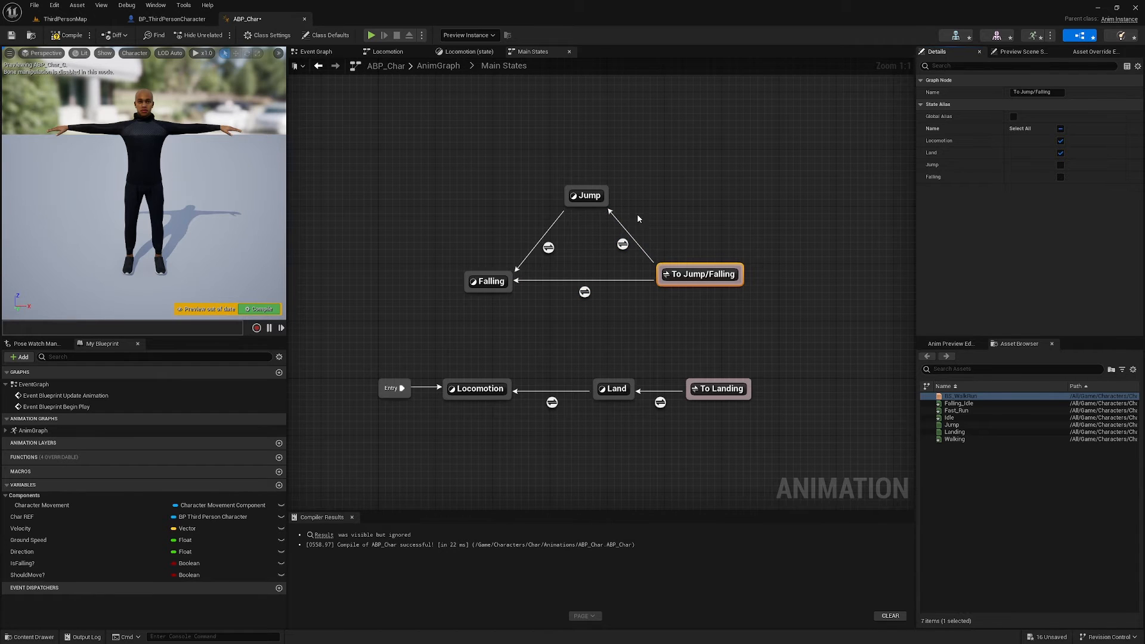
Step: Set the To Landing alias to represent the Jump and Falling states
left_click(726, 392)
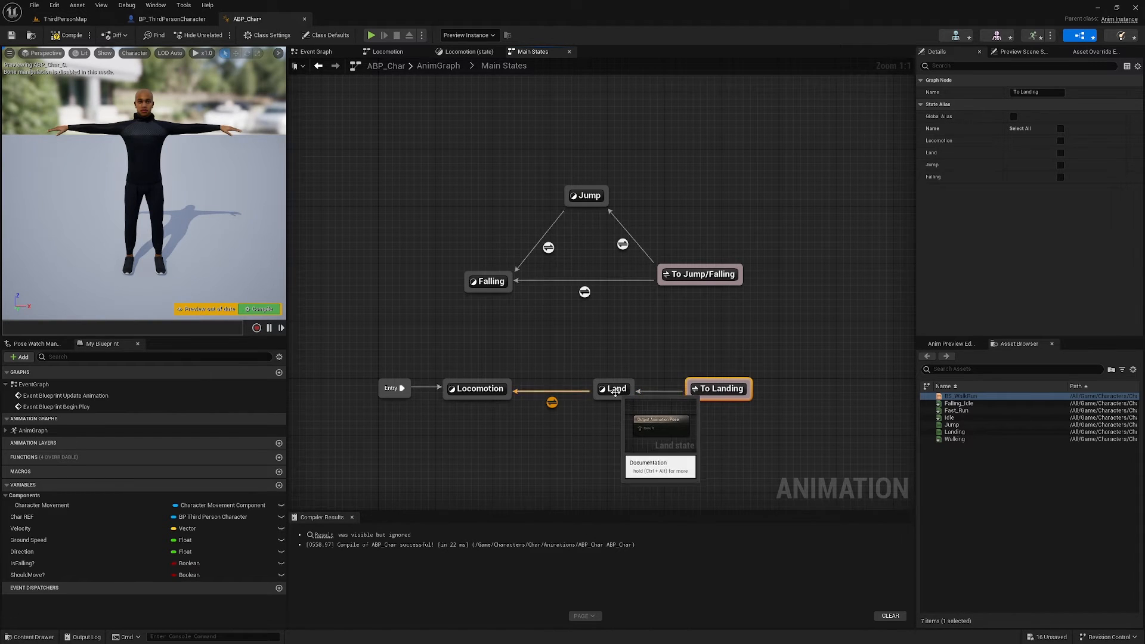
left_click(1061, 165)
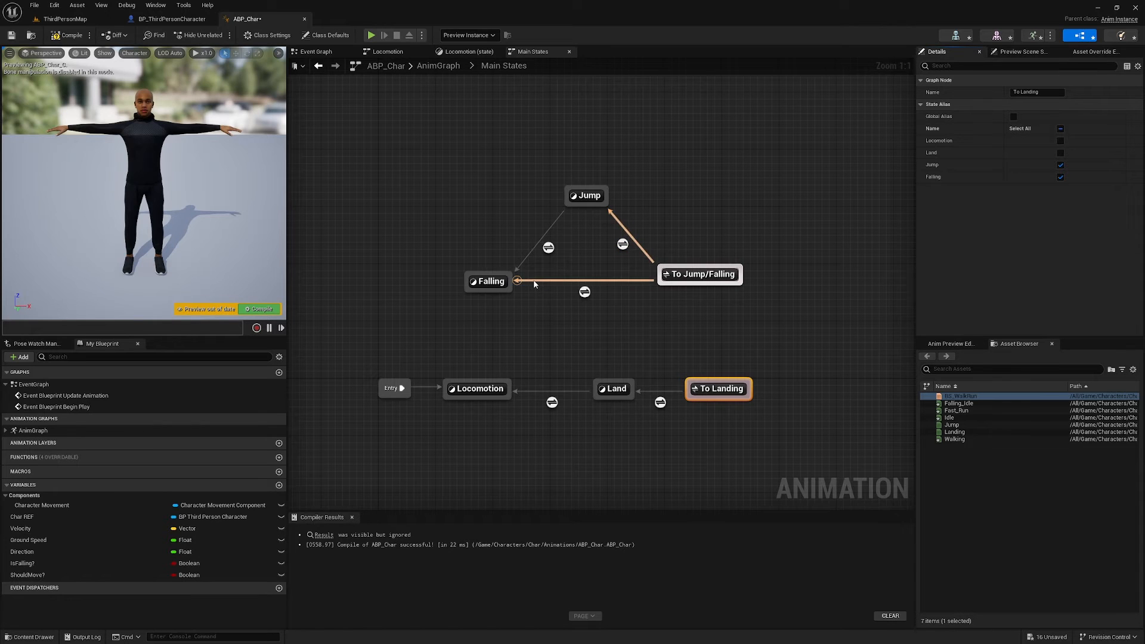
left_click(707, 224)
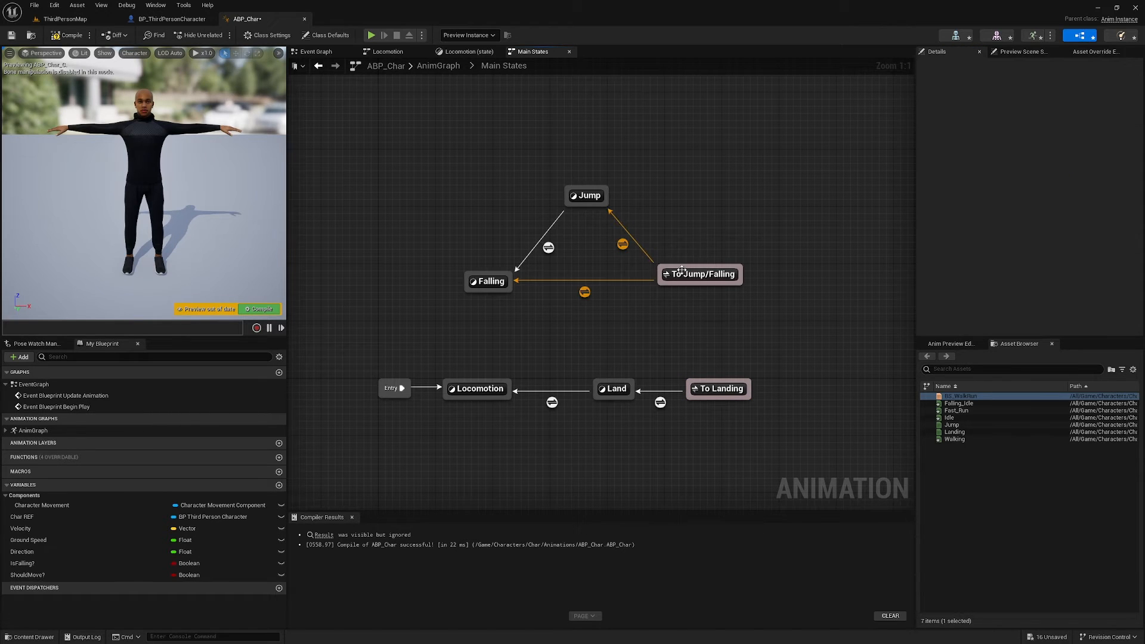
Step: In the Jump state, connect the Jump animation to the output animation pose, and return to Main States
double_click(598, 195)
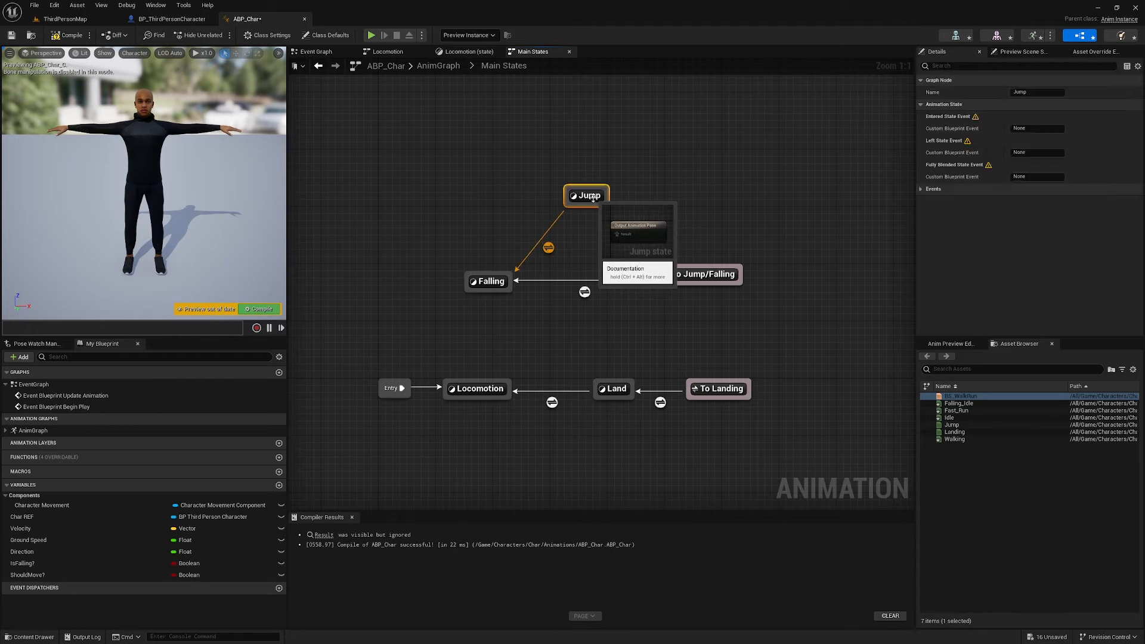
left_click(953, 425)
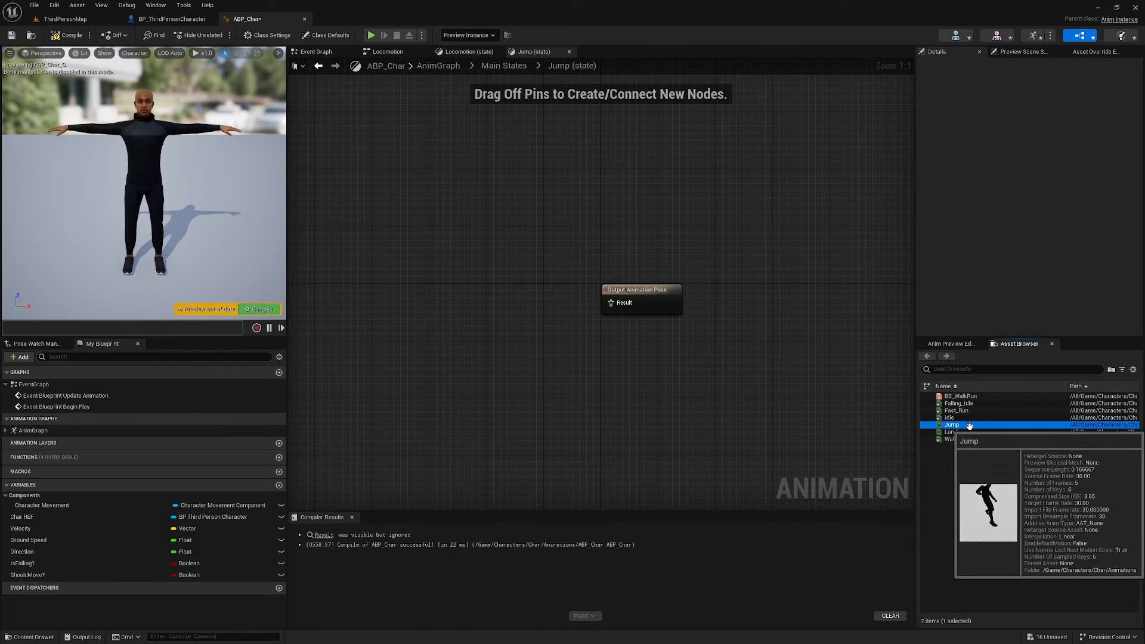
left_click_drag(969, 426, 608, 304)
left_click(504, 66)
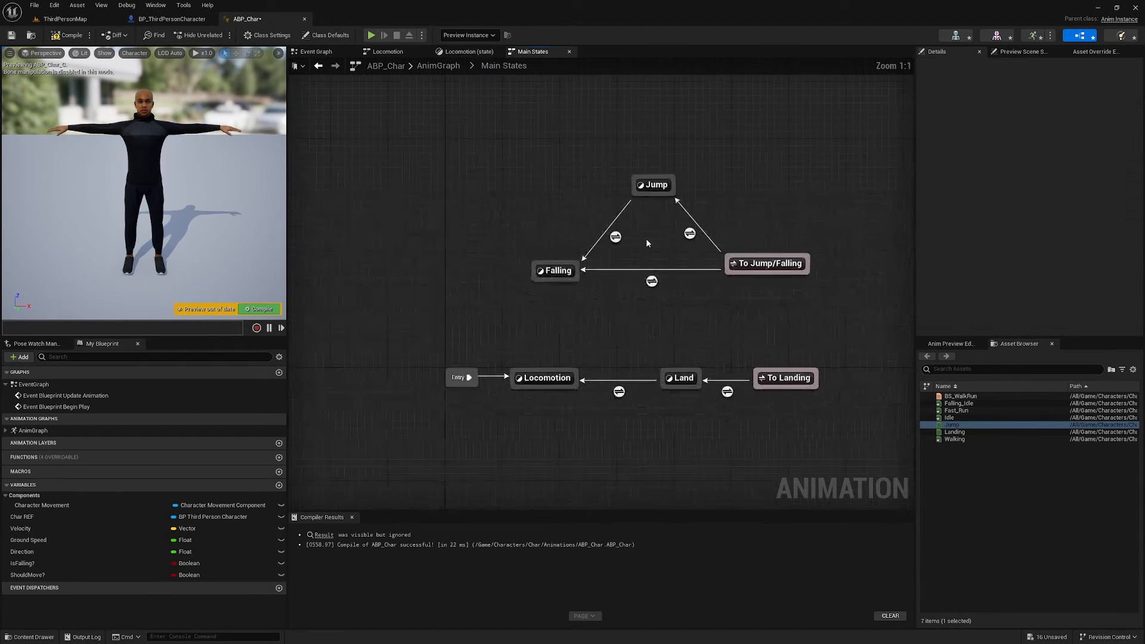
Step: In the Falling state, connect the Falling_Idle animation to the output animation pose, and return to Main States
double_click(555, 272)
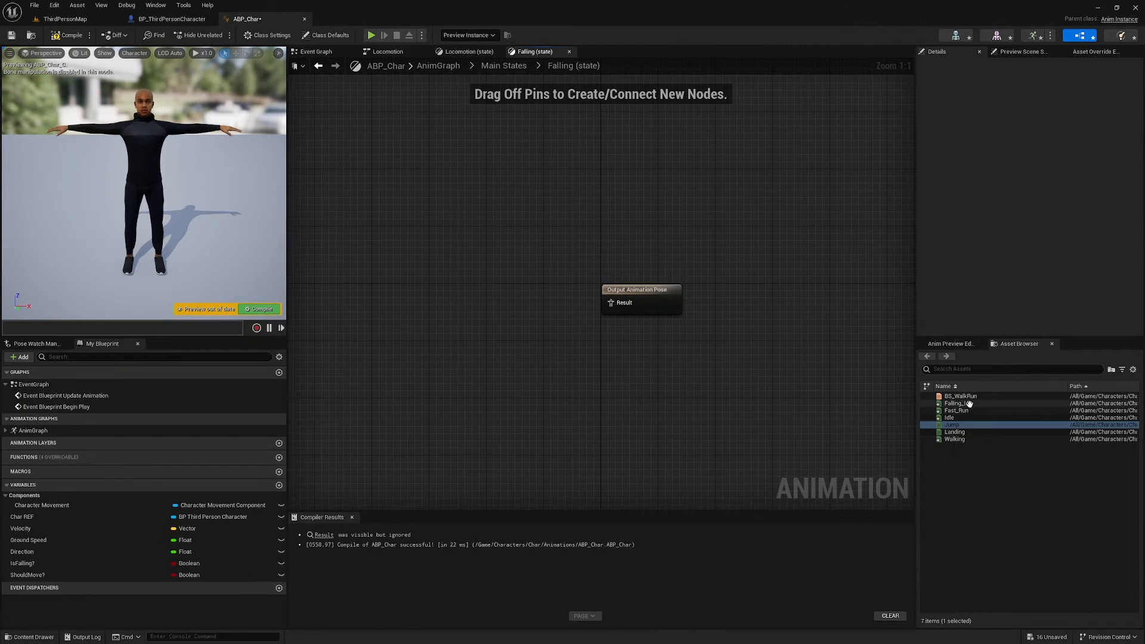
left_click_drag(969, 404, 611, 303)
left_click_drag(527, 296, 527, 288)
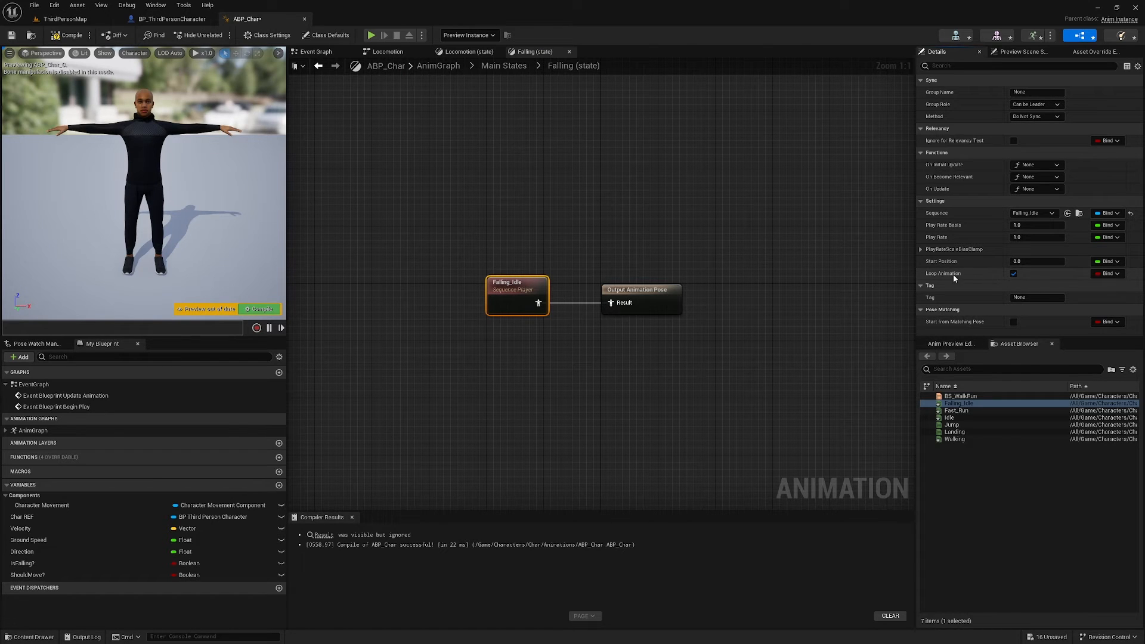
left_click(762, 278)
left_click(504, 66)
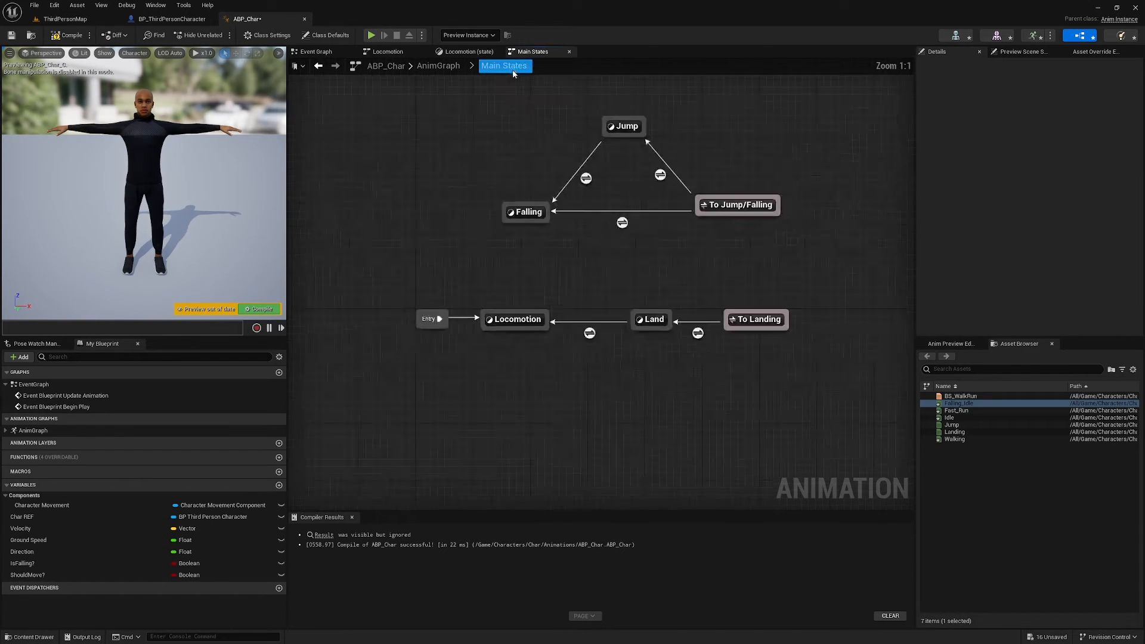
Step: In the Land state, add the cached Locomotion pose and feed it into the Base input of a new Apply Additive node
double_click(682, 382)
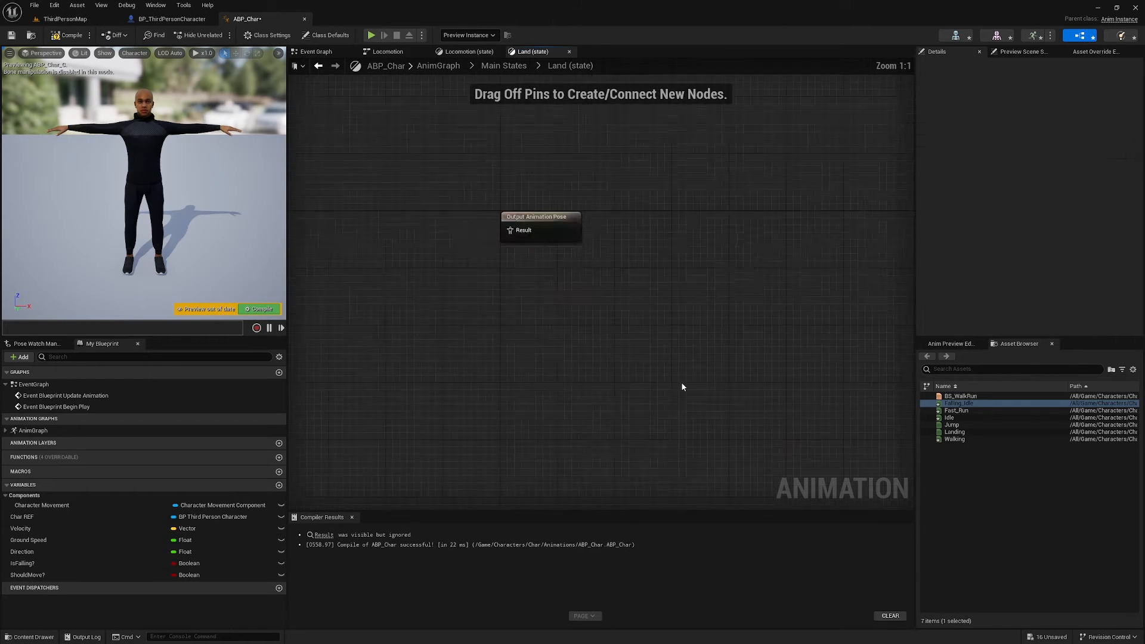
right_click_drag(627, 395, 721, 406)
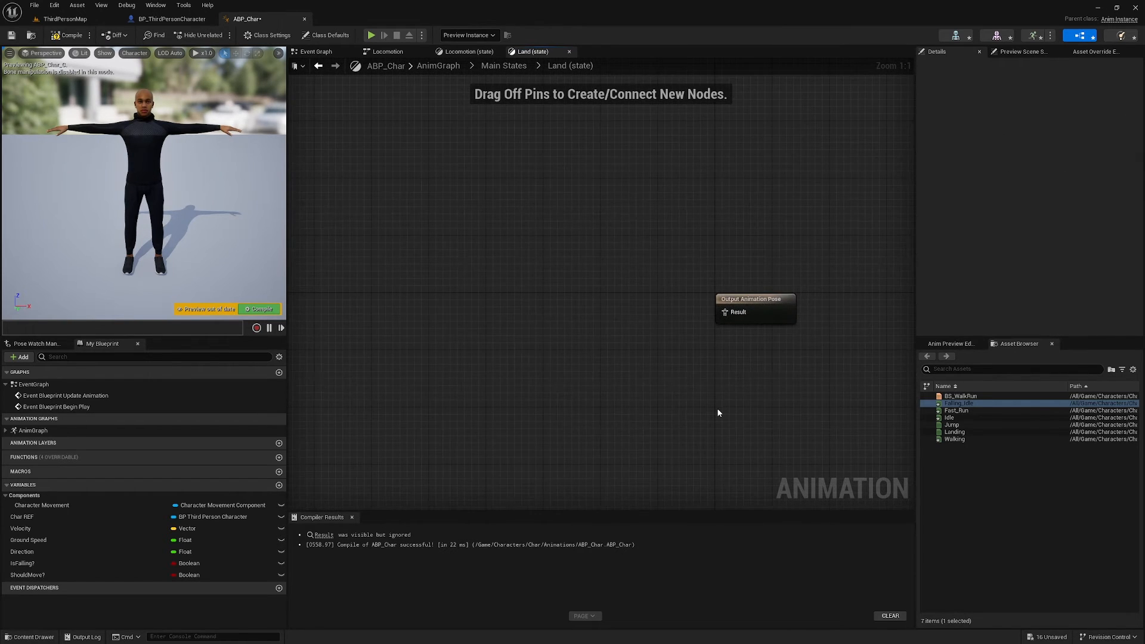
right_click(525, 269)
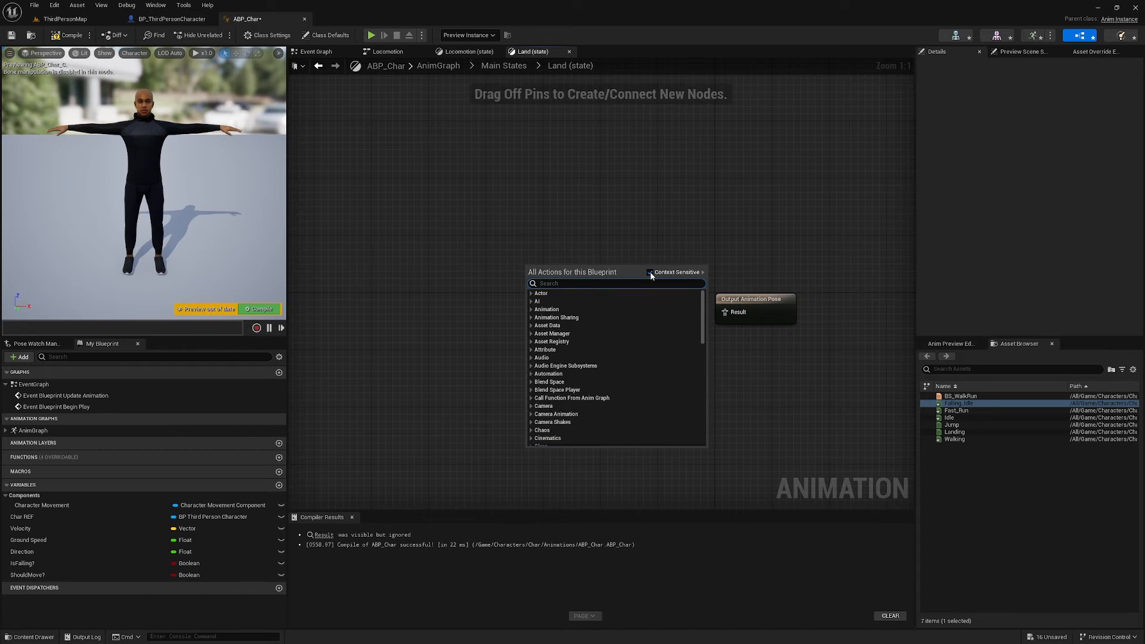
type("loco")
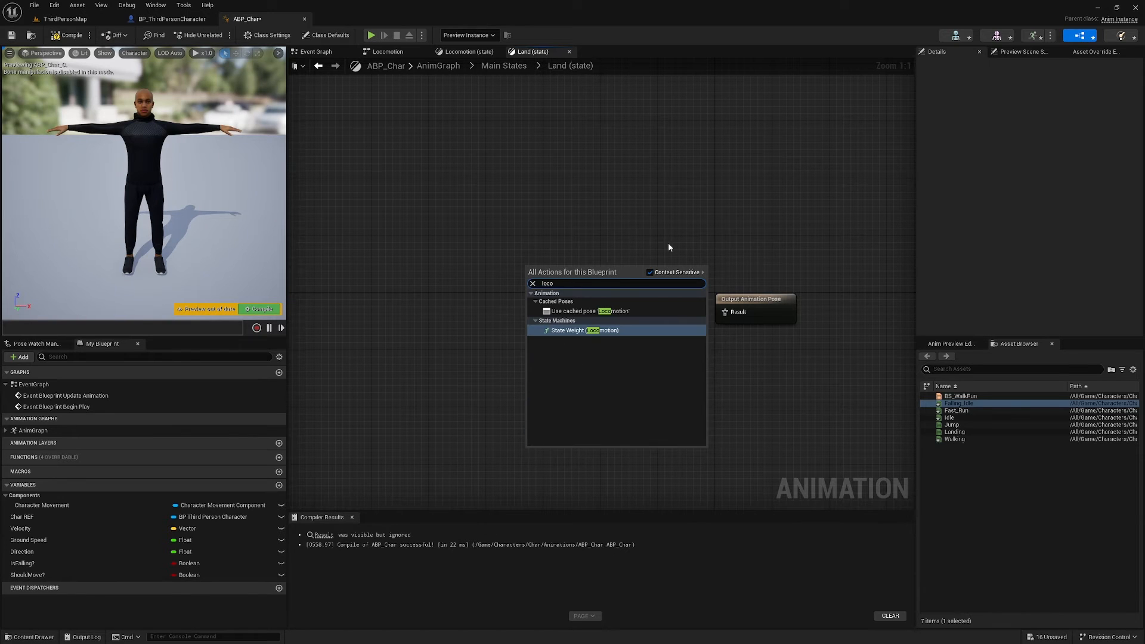
left_click(591, 311)
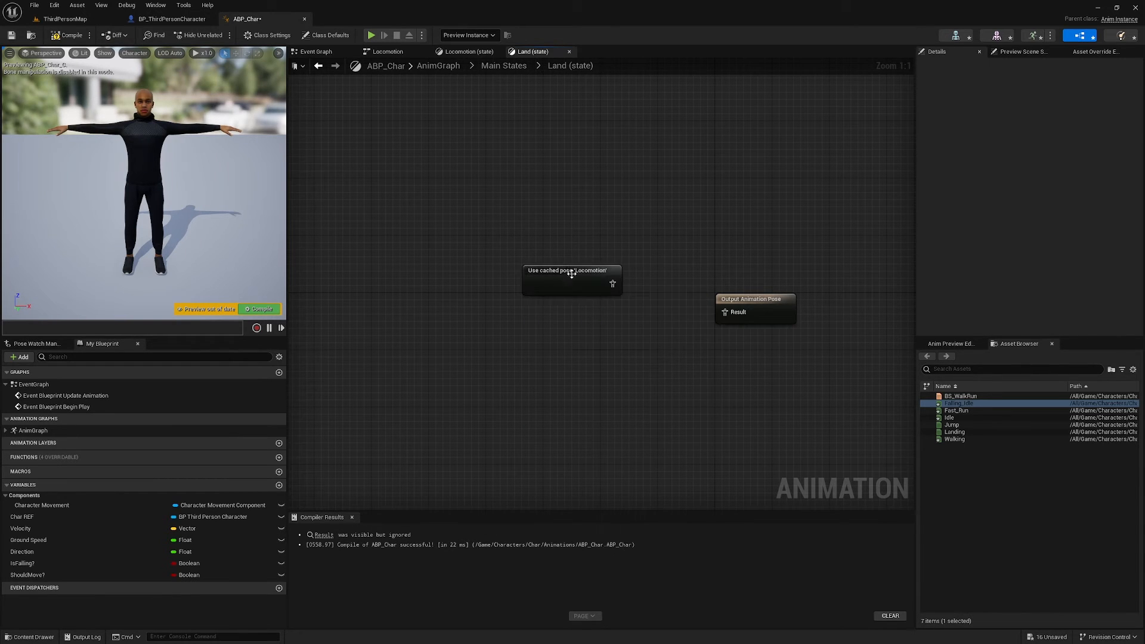
mouse_move(611, 285)
left_mouse_down()
mouse_move(562, 271)
mouse_move(607, 306)
left_mouse_up()
type("apply")
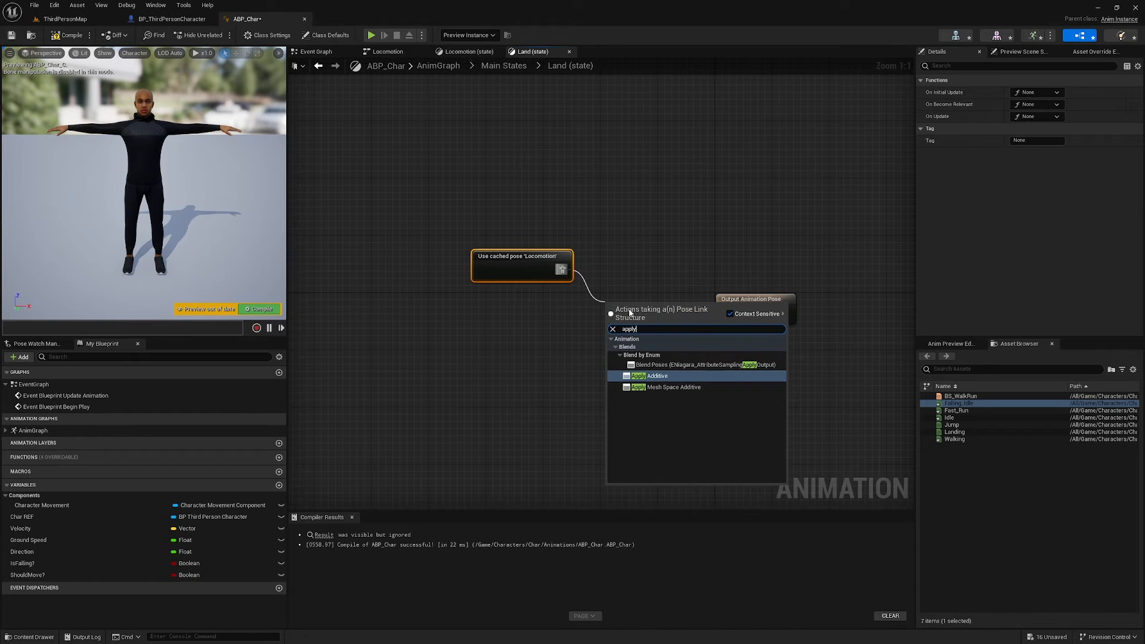
left_click(656, 376)
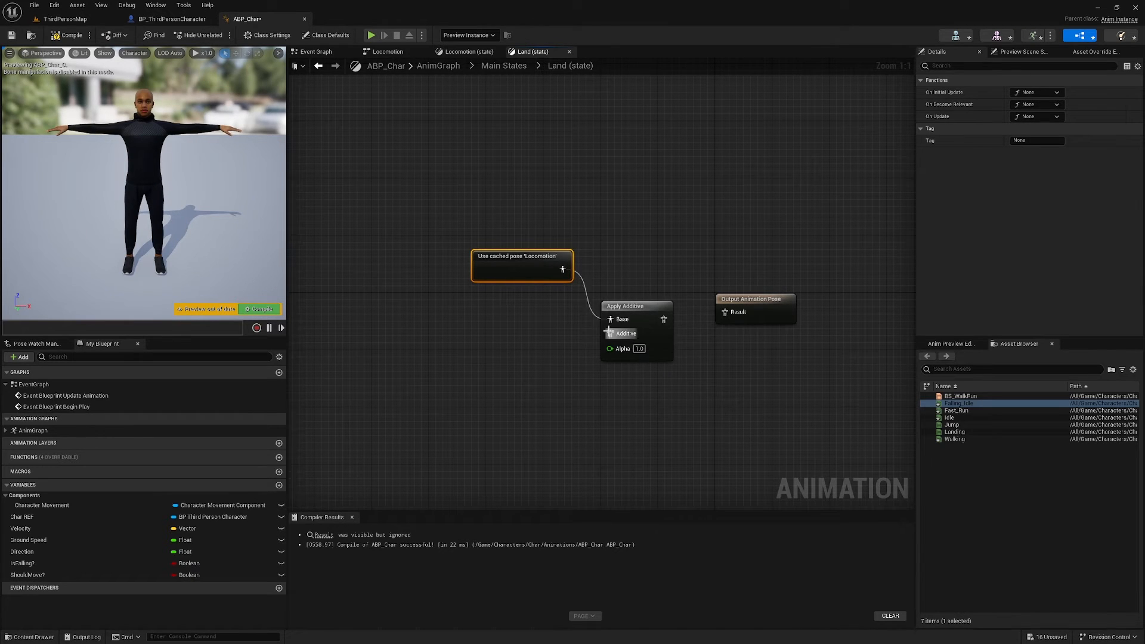
Step: Feed the Landing animation into the Additive input, connect Apply Additive to the output animation pose, and return to Main States
left_click(839, 421)
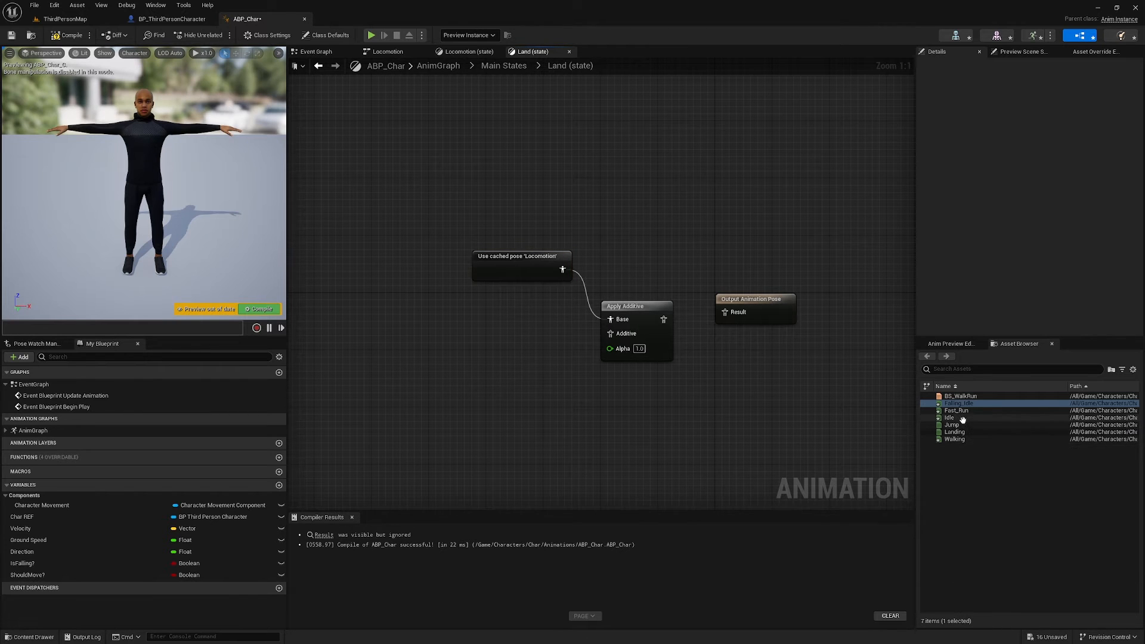
left_click_drag(954, 432, 604, 349)
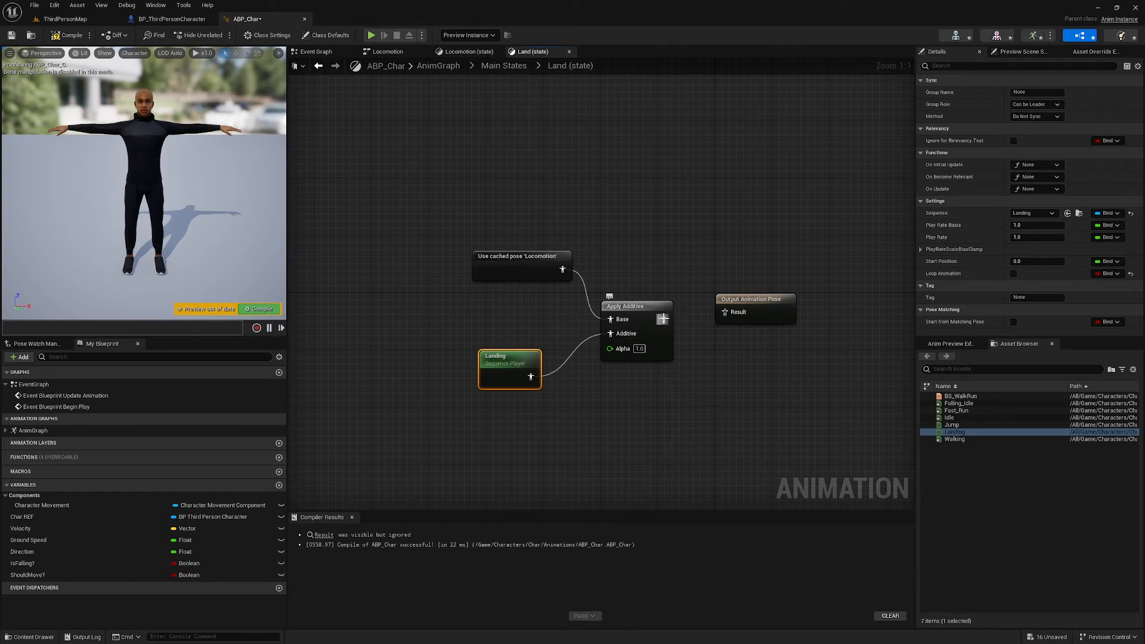
left_click_drag(663, 319, 750, 306)
left_click(692, 296)
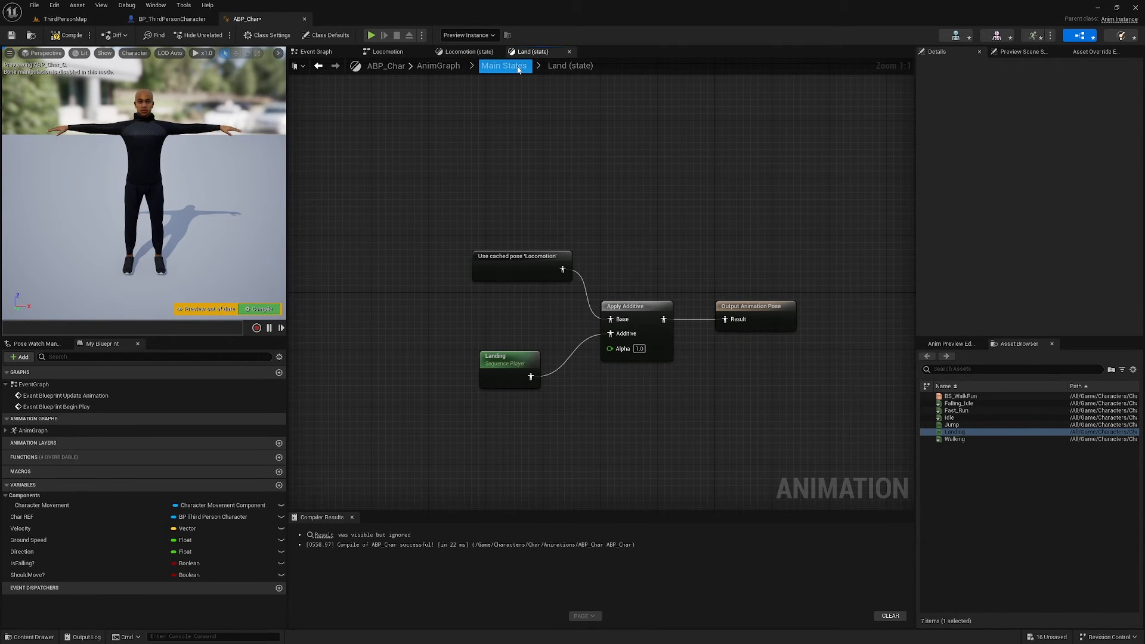
left_click(516, 67)
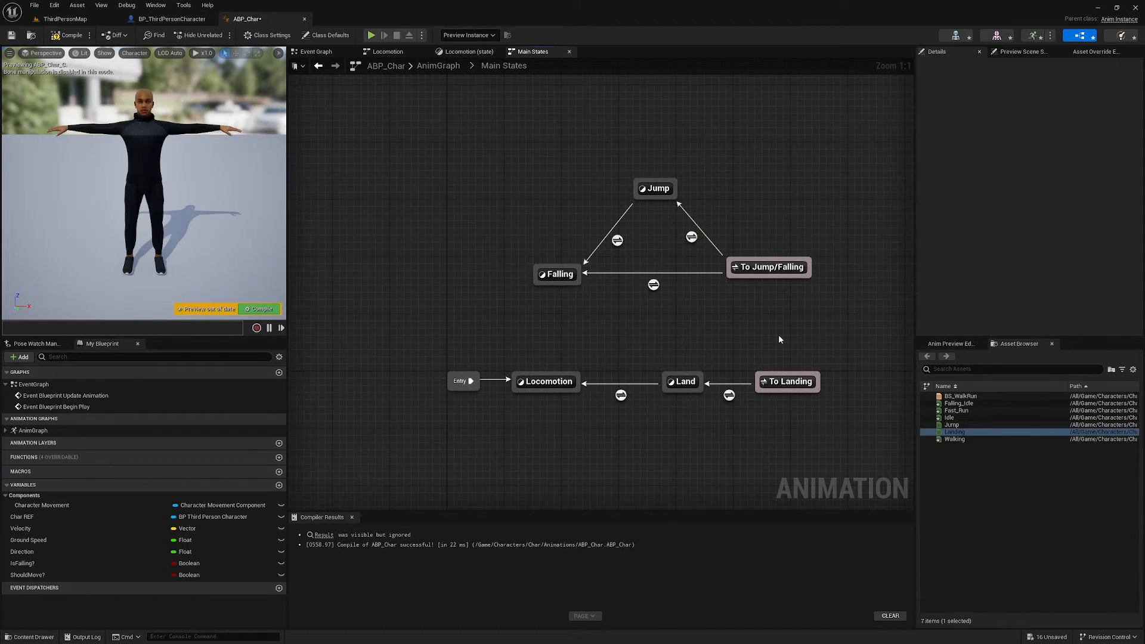
Step: Move the Land state slightly closer to the Locomotion state
right_click_drag(793, 344, 746, 318)
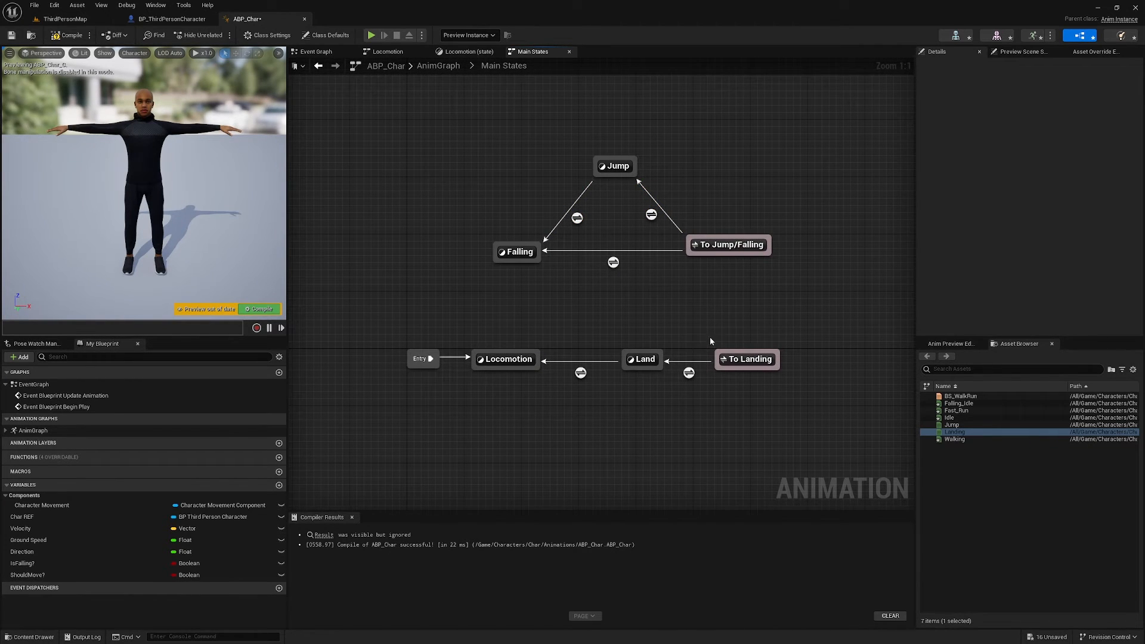
left_click_drag(640, 364, 626, 364)
left_click(650, 338)
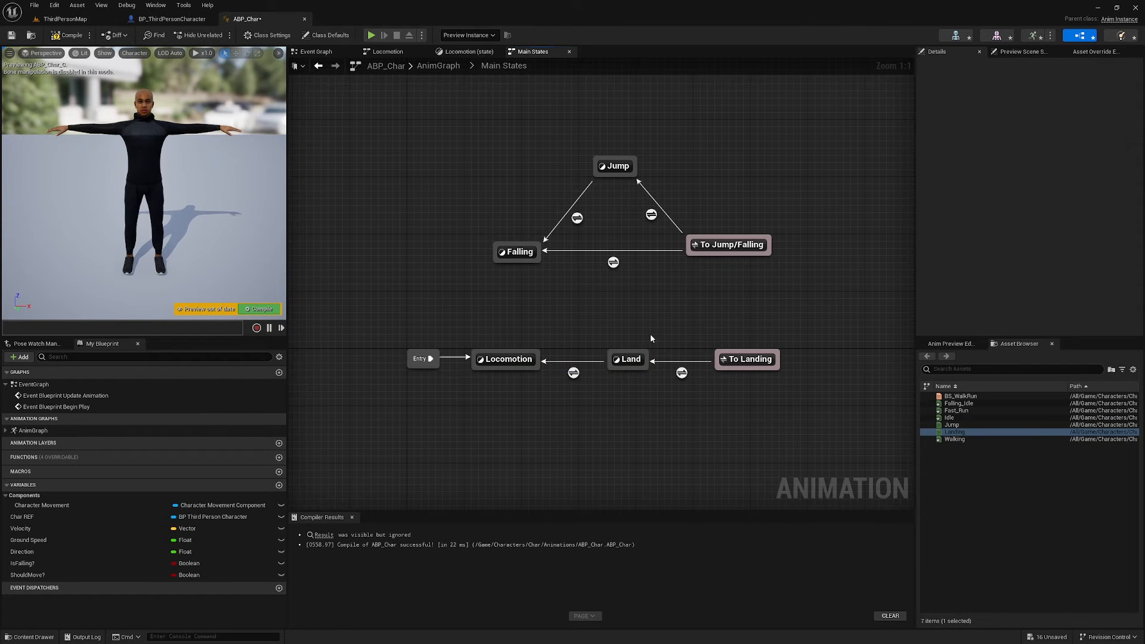
right_click_drag(676, 332, 659, 350)
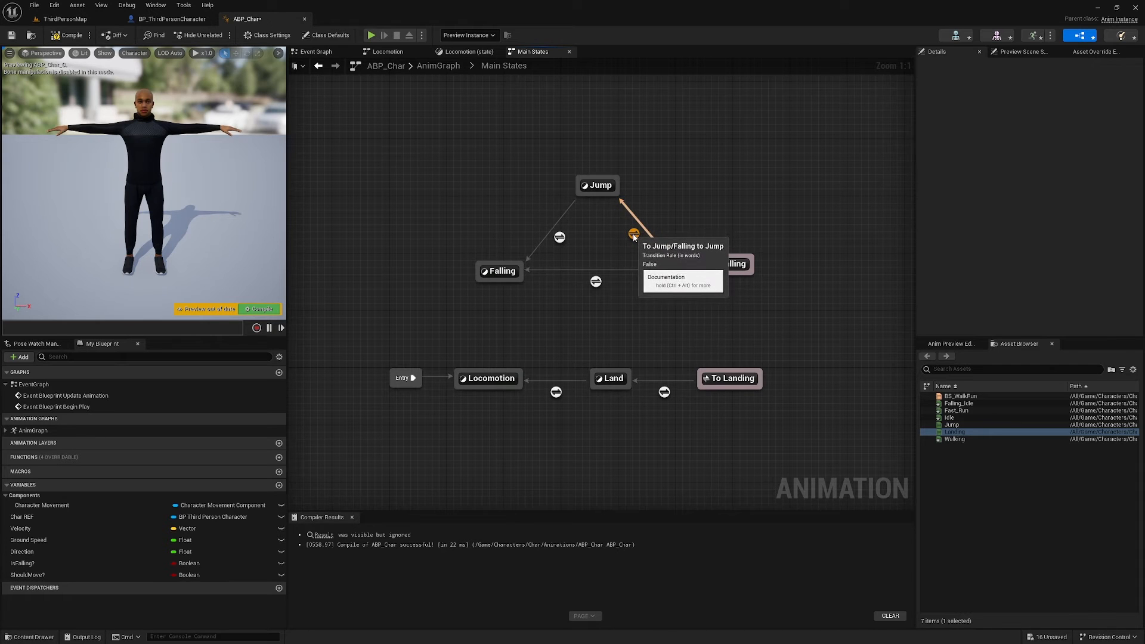
Step: In the To Jump/Falling to Jump transition rule, add the IsFalling? variable and feed it into a new AND Boolean node
double_click(634, 234)
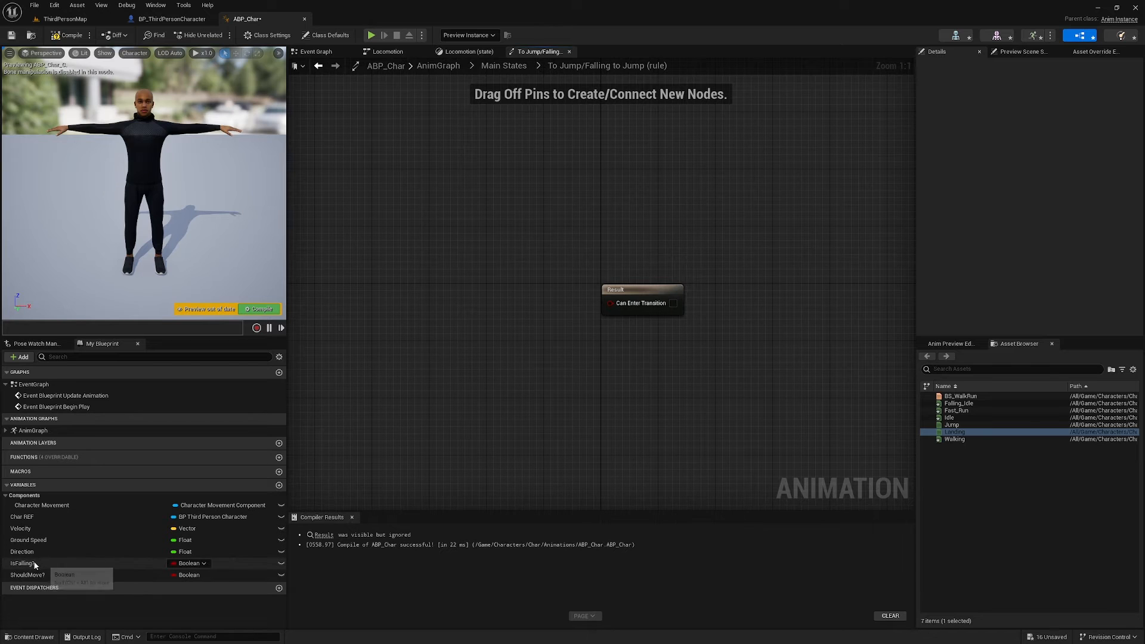
left_click_drag(24, 563, 521, 306, "ctrl")
type("and")
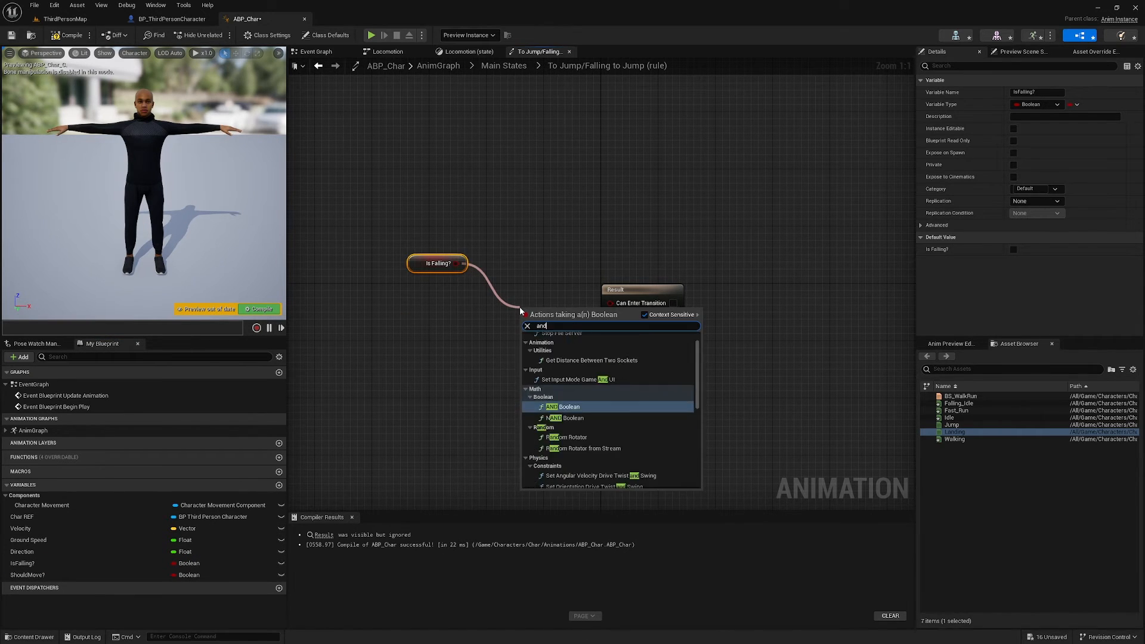
left_click(574, 408)
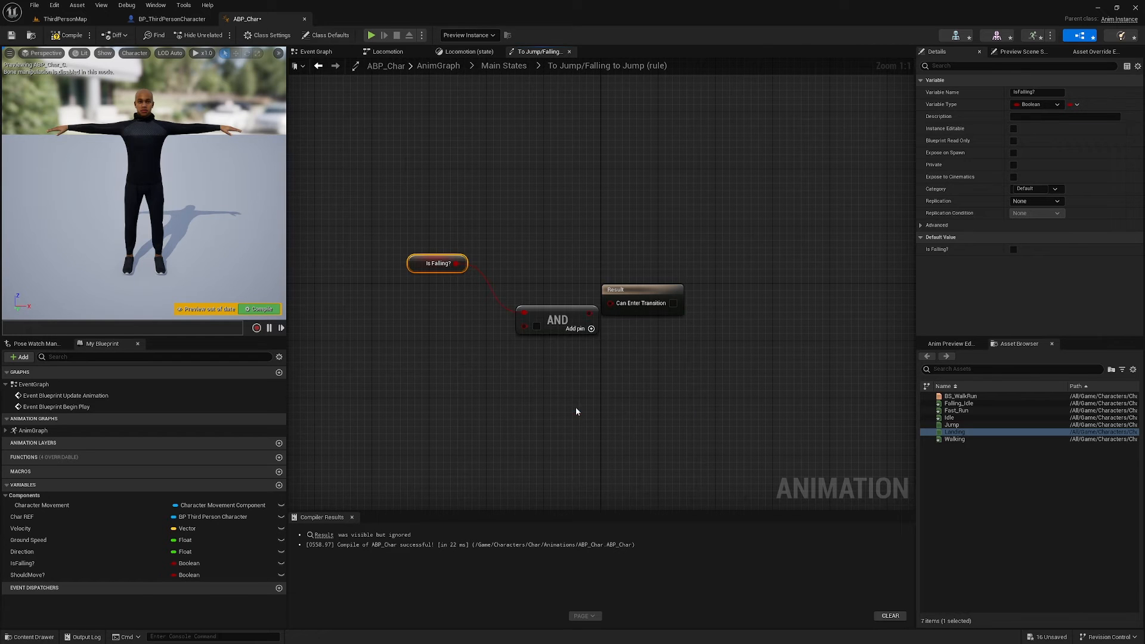
left_click(560, 316)
left_click(528, 369)
right_click_drag(504, 371, 645, 329)
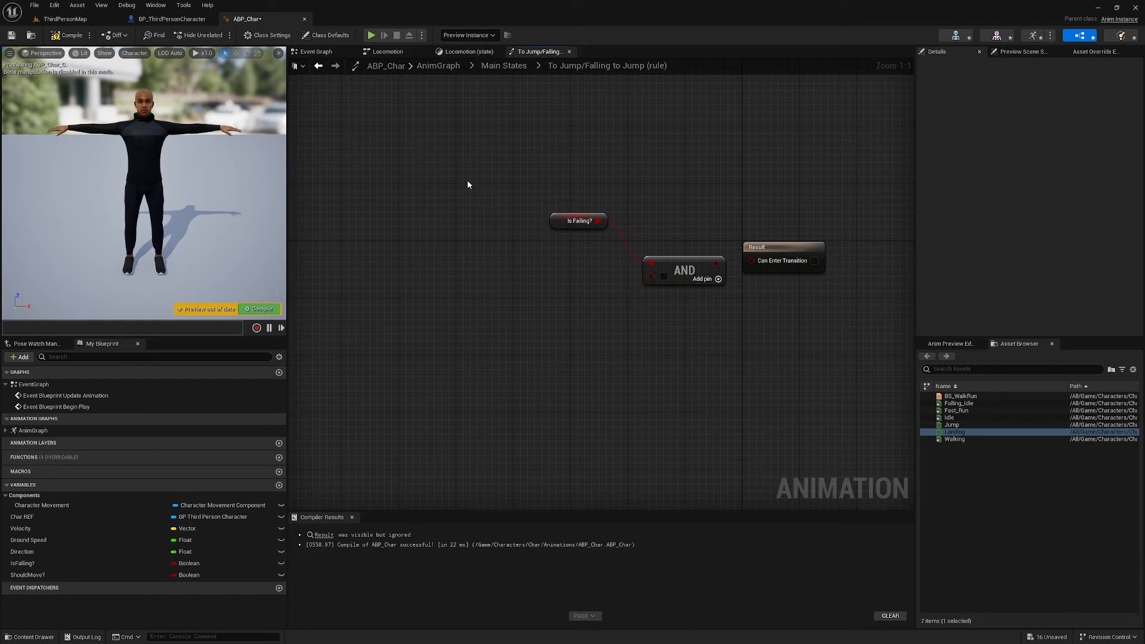
Step: Add a Velocity getter to the transition rule and split its vector output into X, Y and Z
left_click(24, 529)
left_click_drag(23, 529, 475, 291)
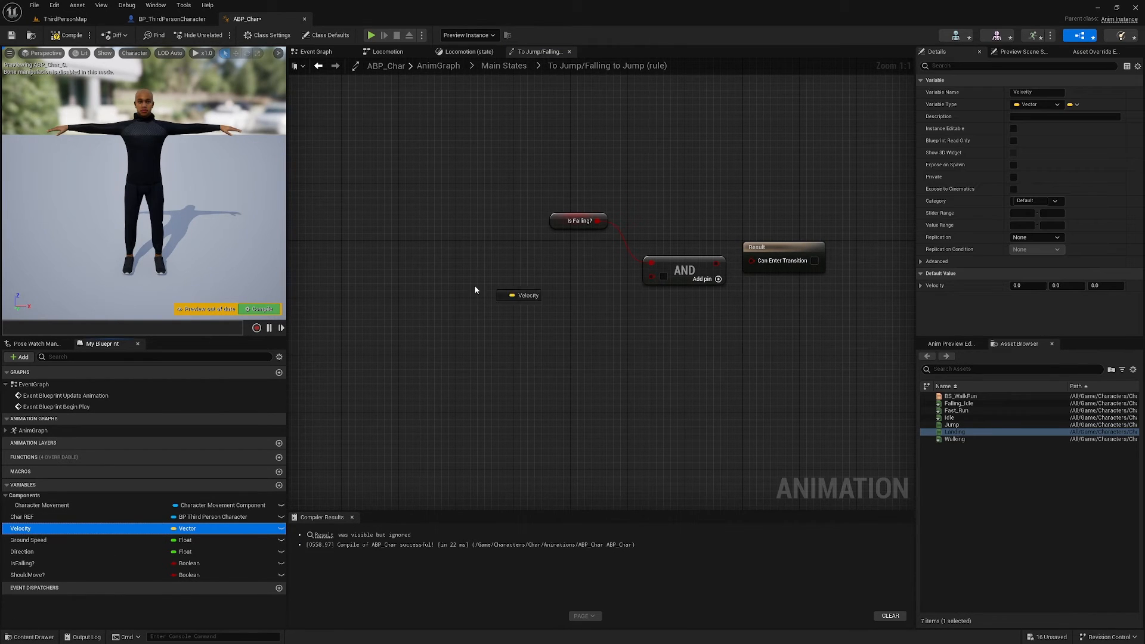
left_click_drag(400, 292, 403, 282)
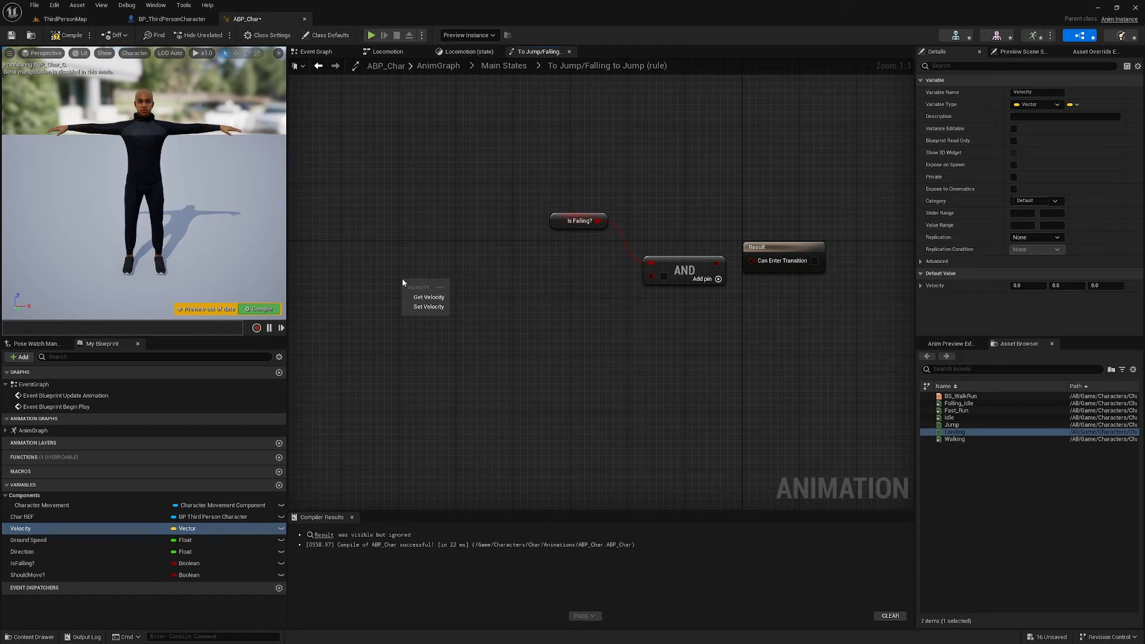
left_click(427, 297)
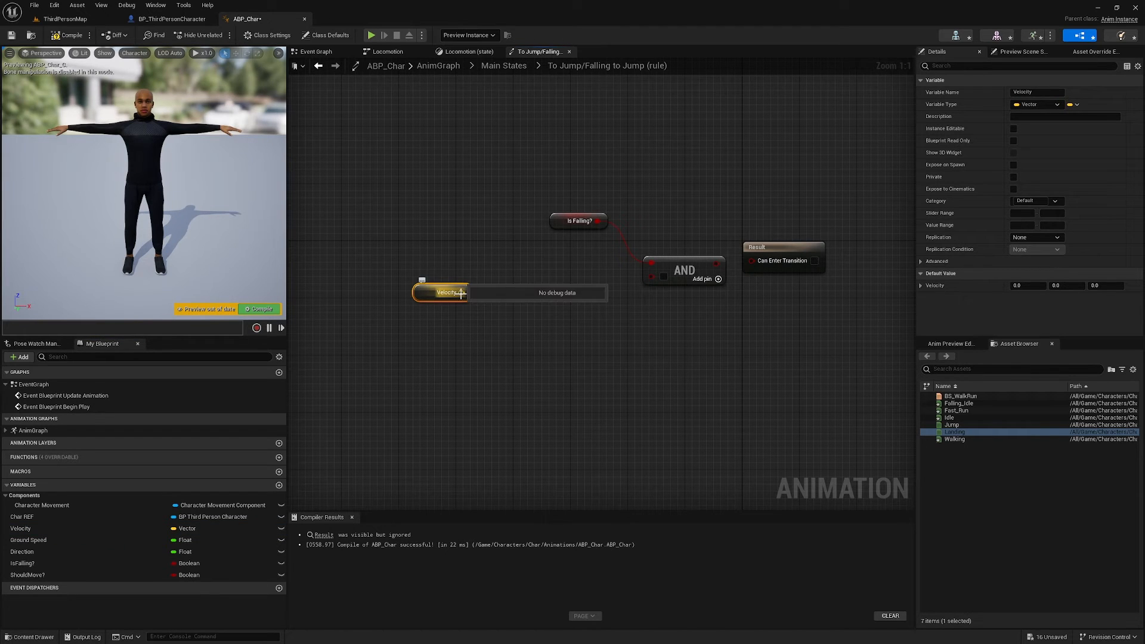
right_click(462, 293)
left_click(492, 321)
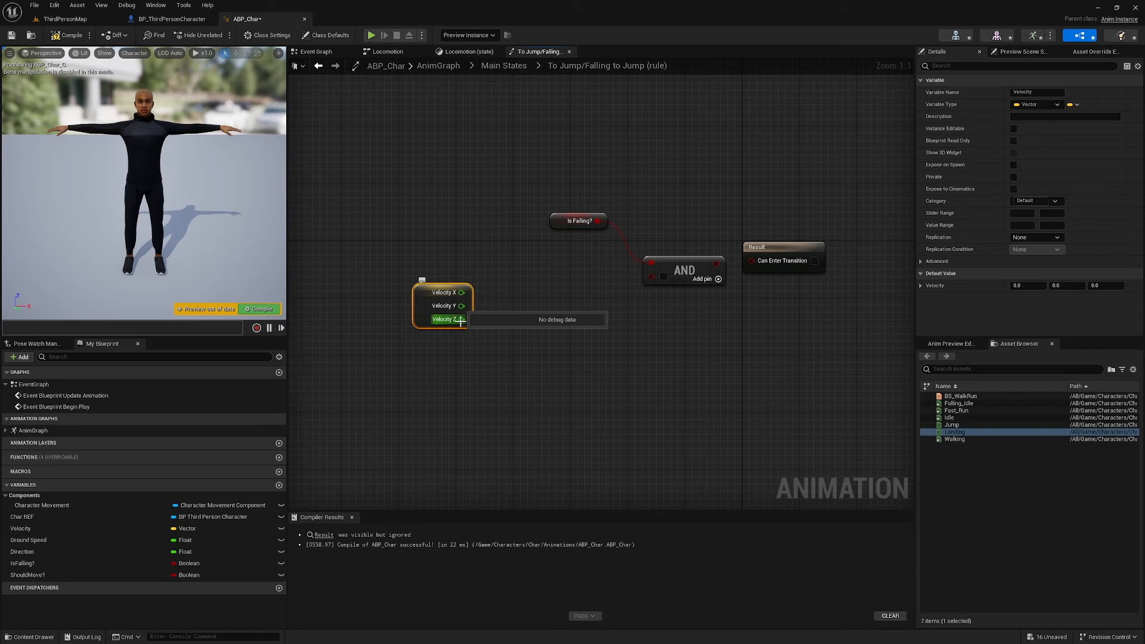
Step: Add a Greater comparison that tests whether Velocity Z is above 100
left_click_drag(461, 319, 525, 300)
type("grea")
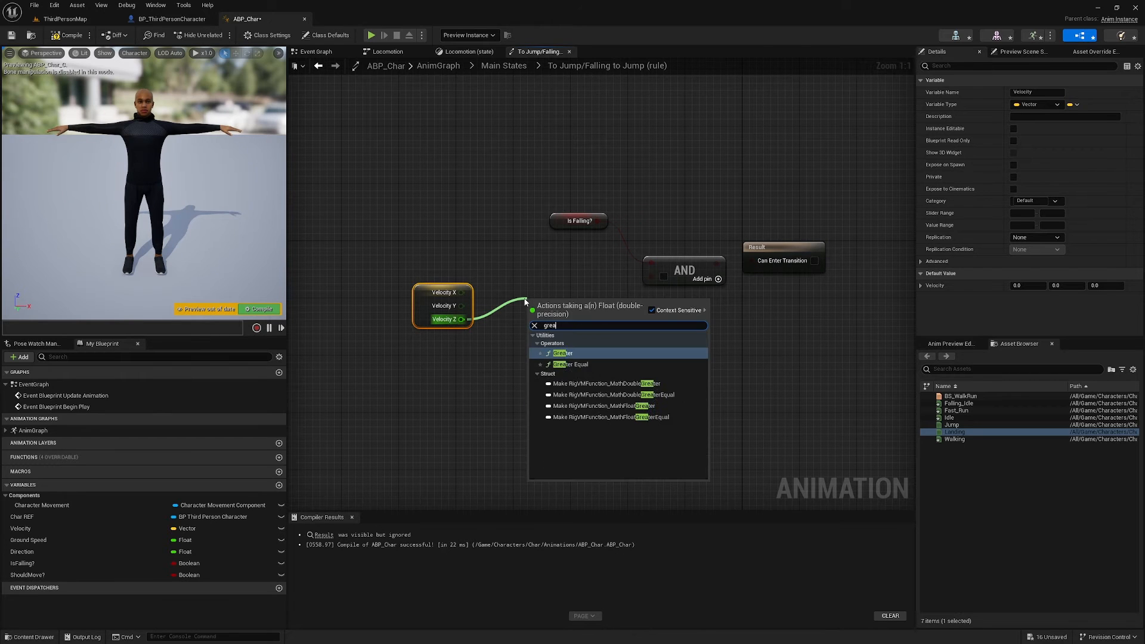
type("t")
key("Return")
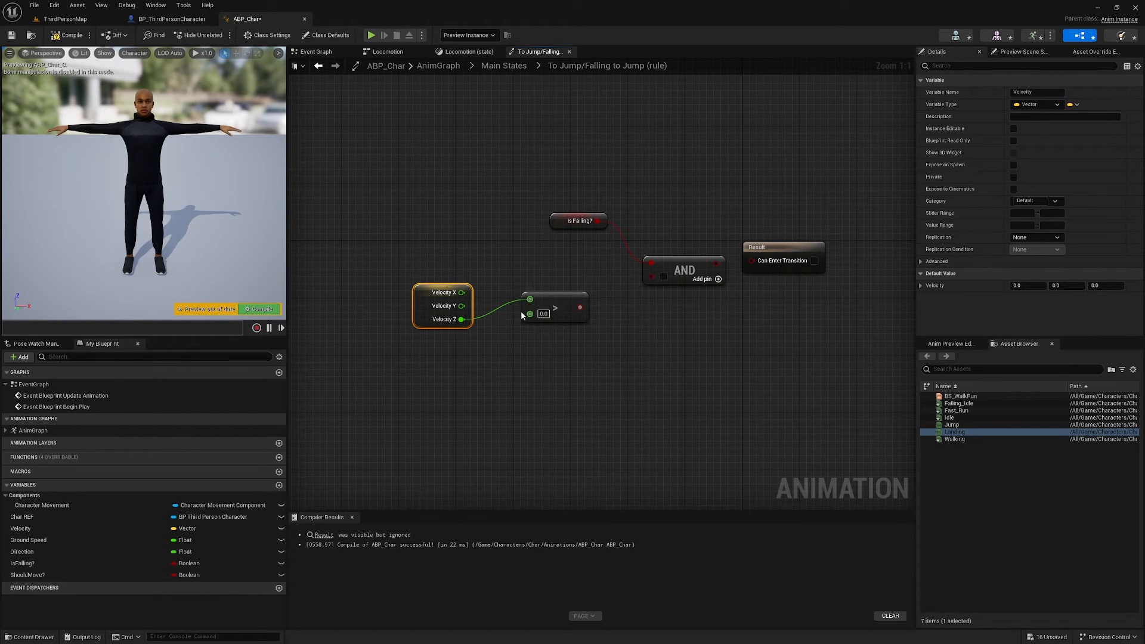
left_click(544, 314)
type("100")
key("Return")
Step: Connect the comparison to the second AND input and the AND output to Can Enter Transition, and return to Main States
left_click(702, 387)
left_click_drag(566, 297, 645, 278)
left_click(607, 319)
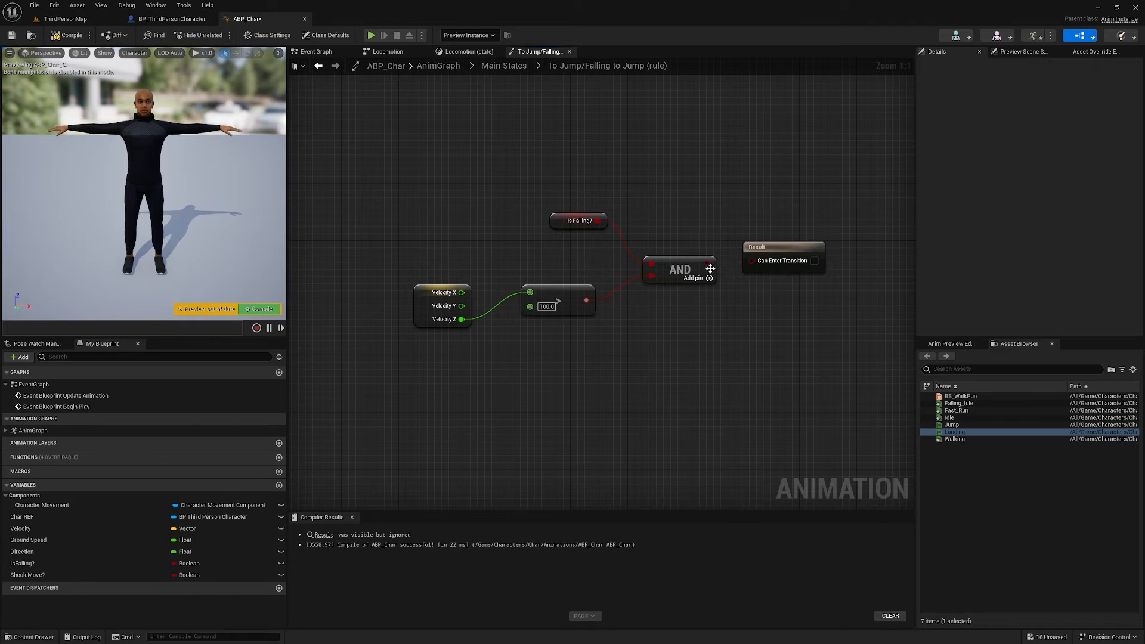
left_click_drag(708, 264, 752, 260)
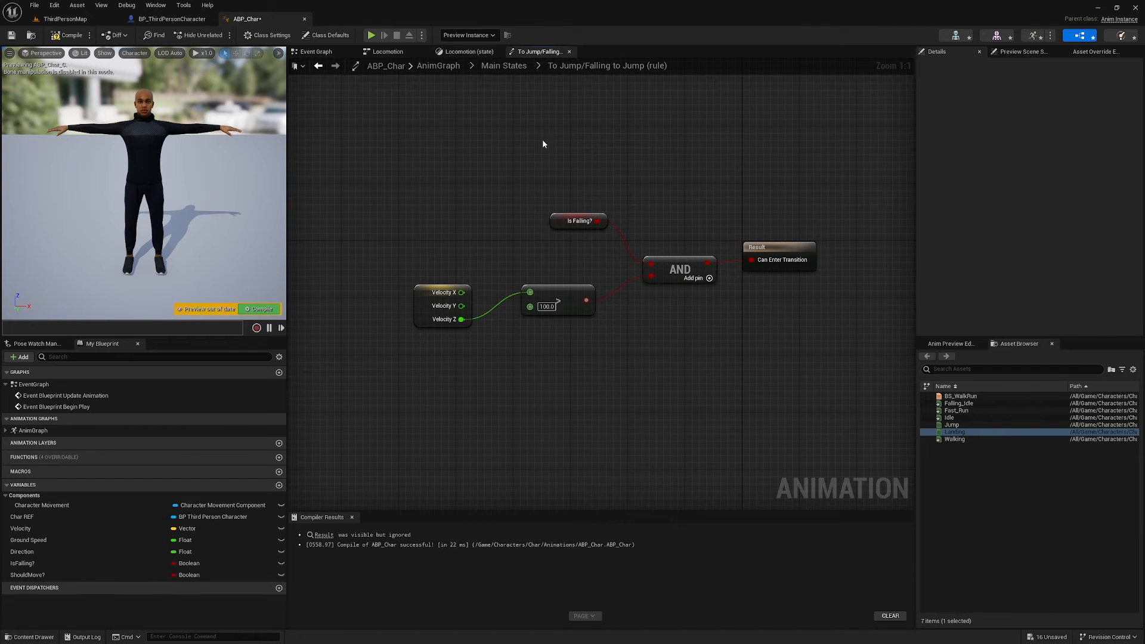
left_click(506, 66)
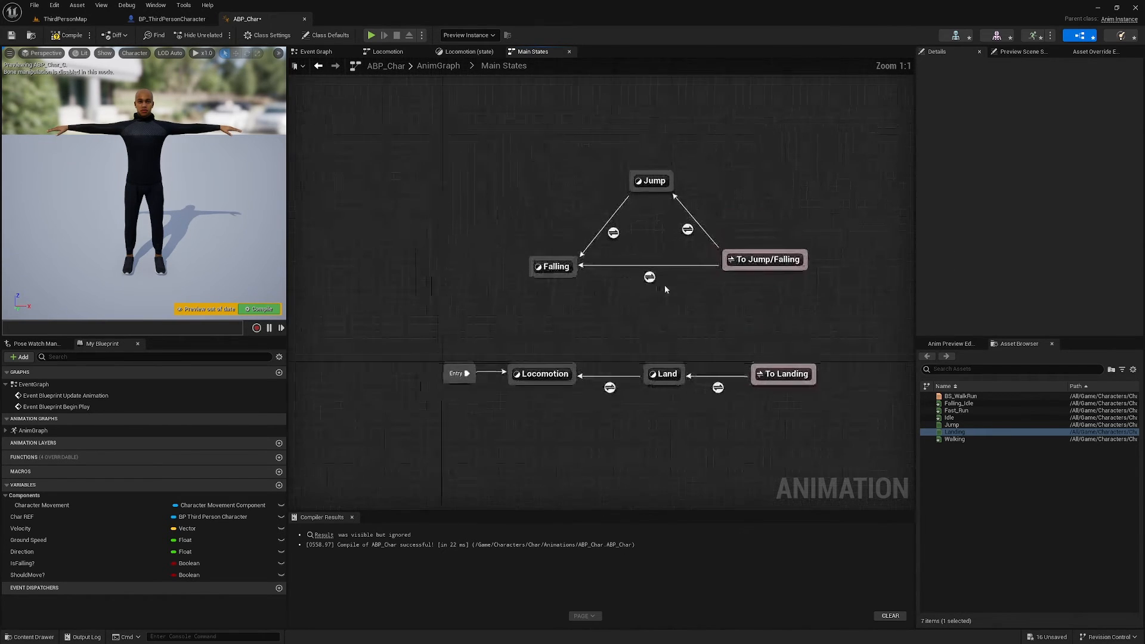
Step: Check the Priority Order of the transitions from To Jump/Falling to Jump and to Falling
left_click(693, 238)
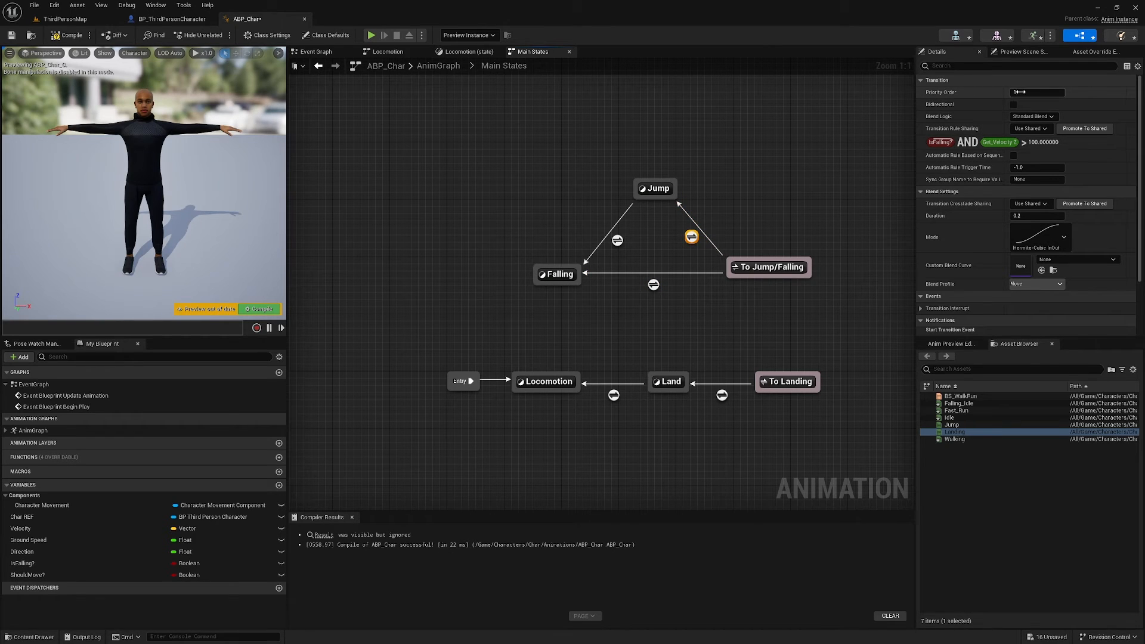
left_click(654, 286)
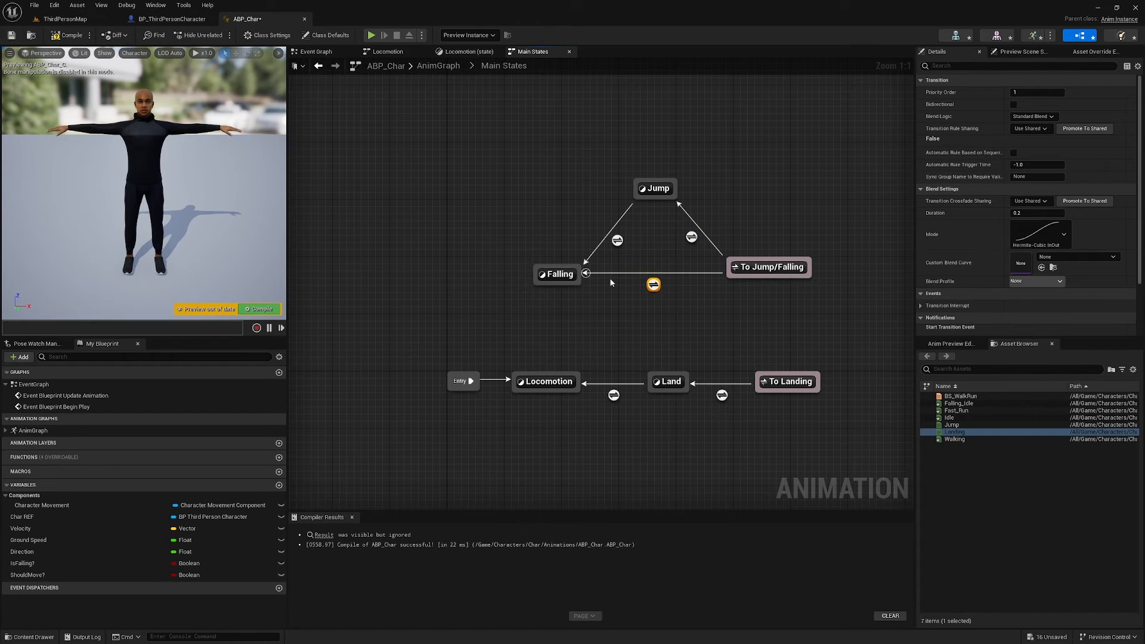
left_click(1030, 92)
Step: In the To Jump/Falling to Falling transition rule, connect the IsFalling? variable to Can Enter Transition, and return to Main States
double_click(654, 285)
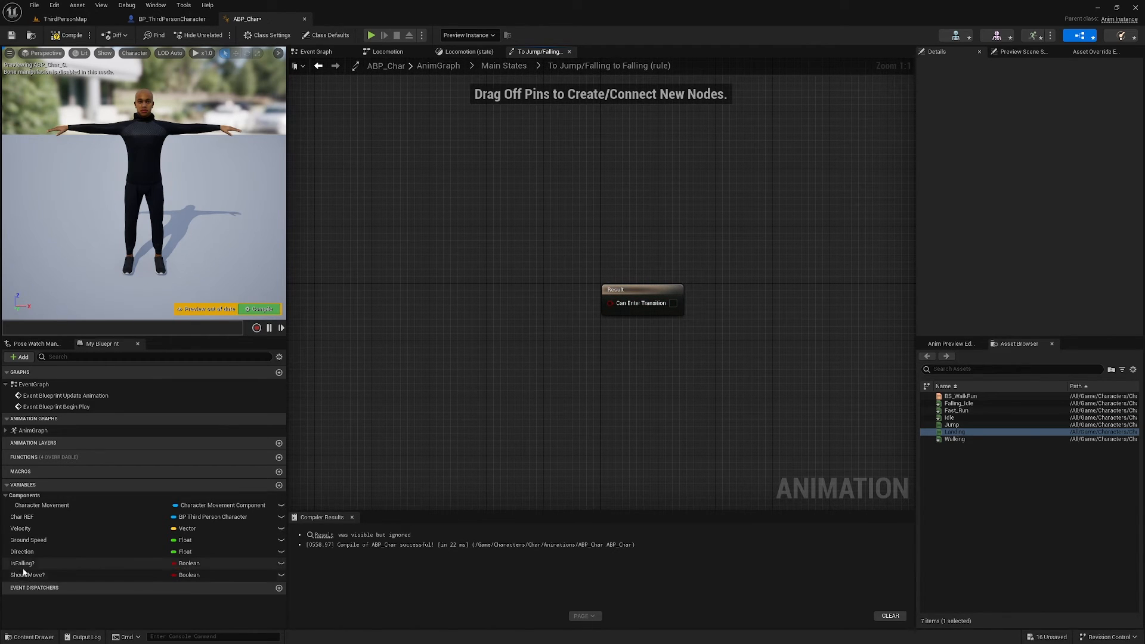
left_click_drag(23, 563, 613, 304)
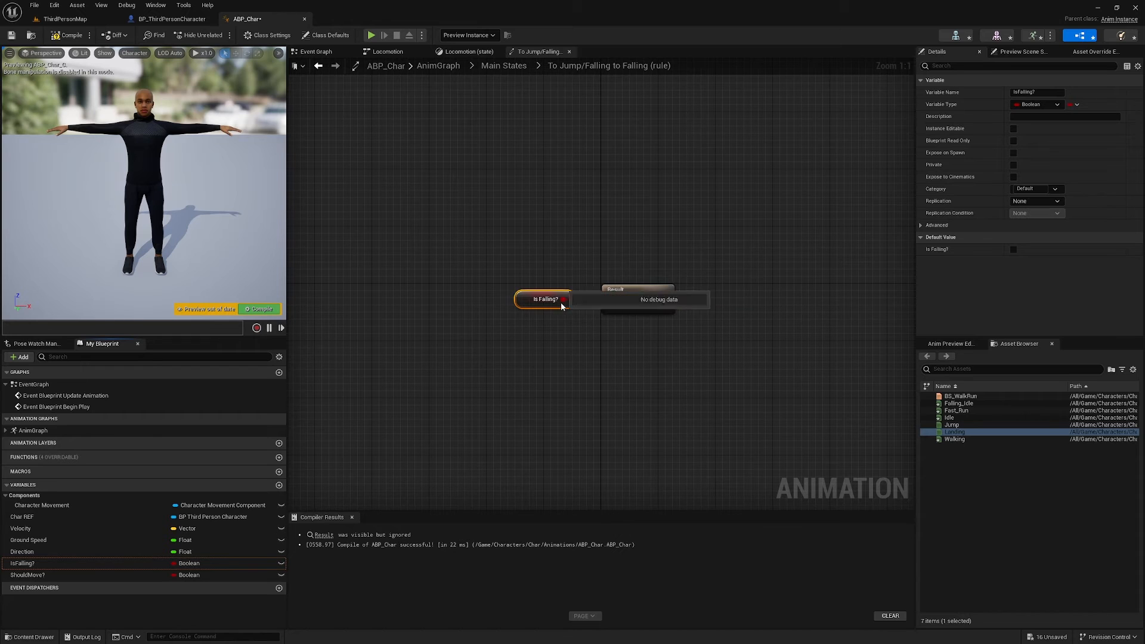
left_click(677, 246)
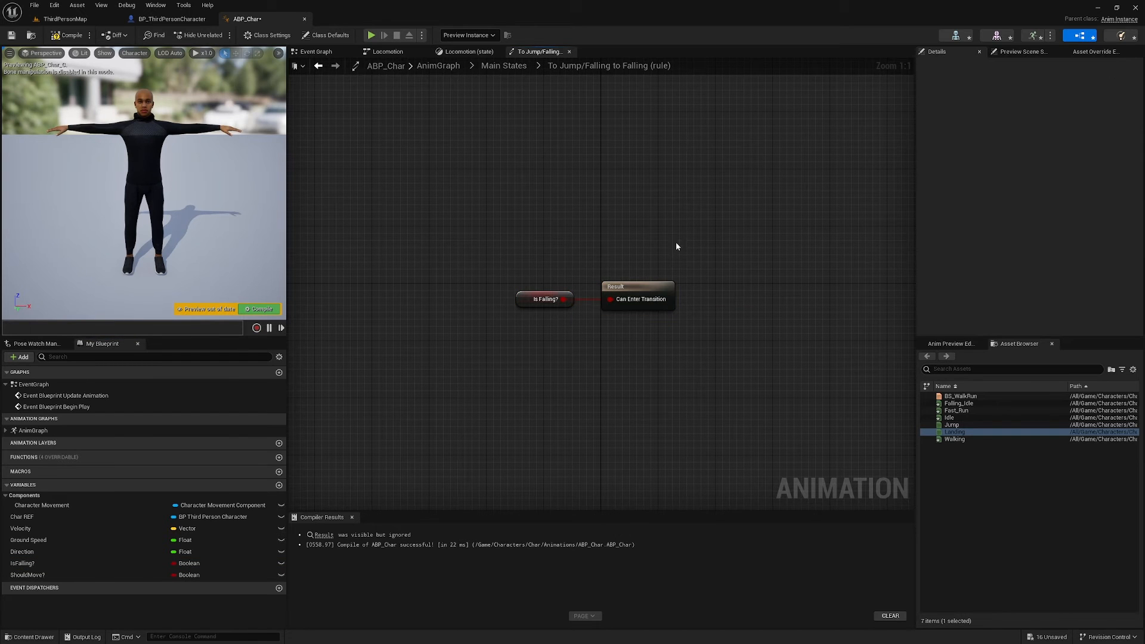
left_click(517, 70)
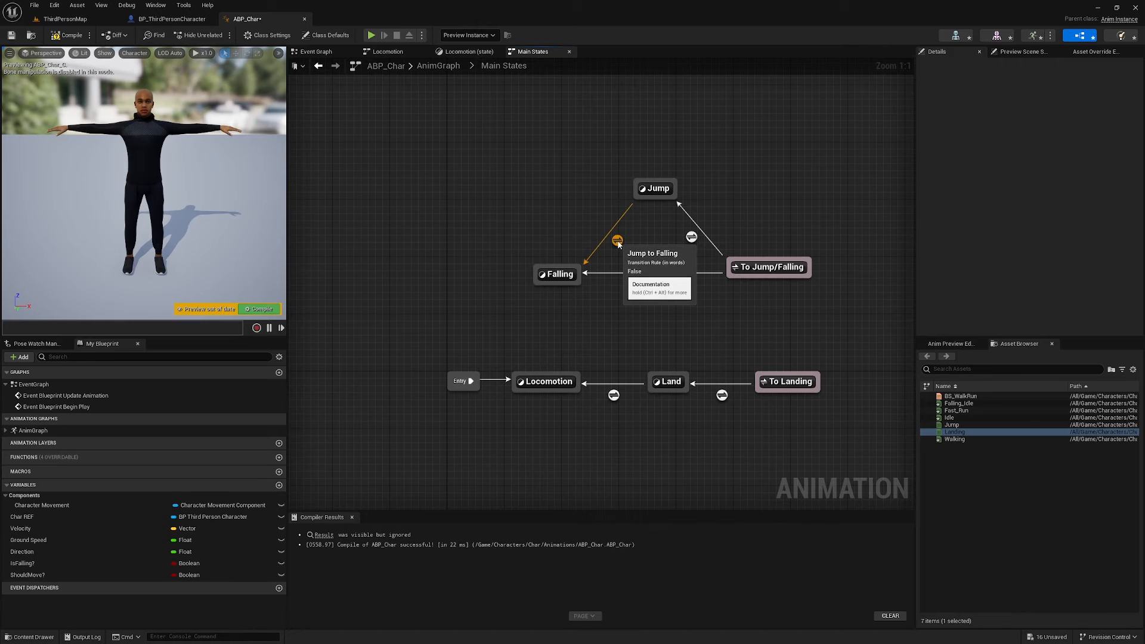
Step: Enable Automatic Rule Based on Sequence Player for the Jump to Falling transition
left_click(618, 241)
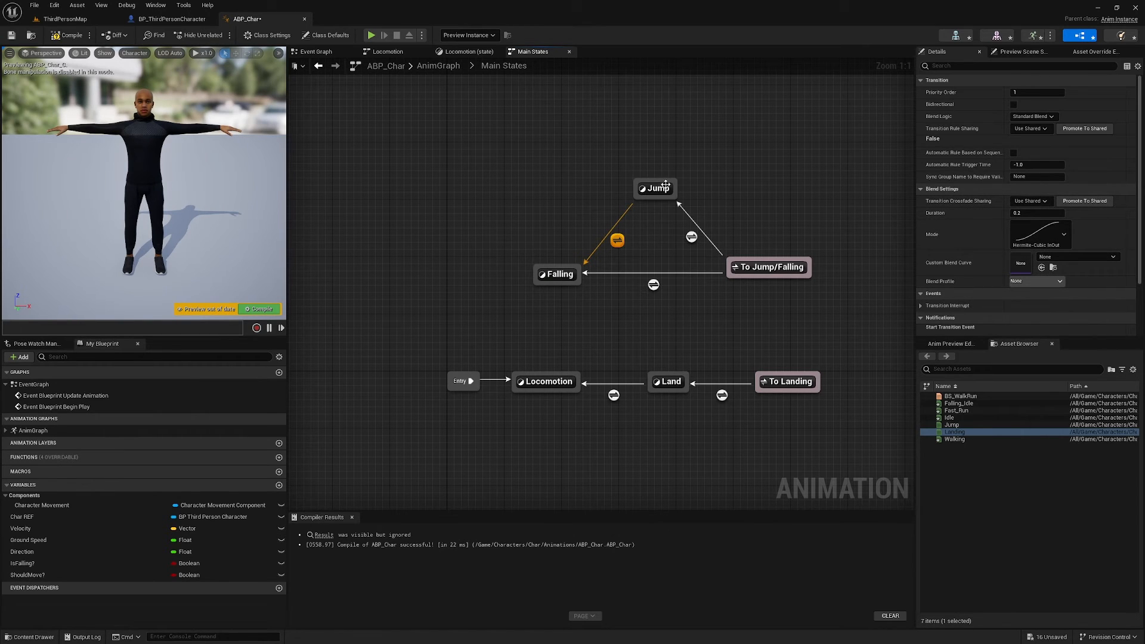
mouse_move(655, 188)
mouse_move(618, 241)
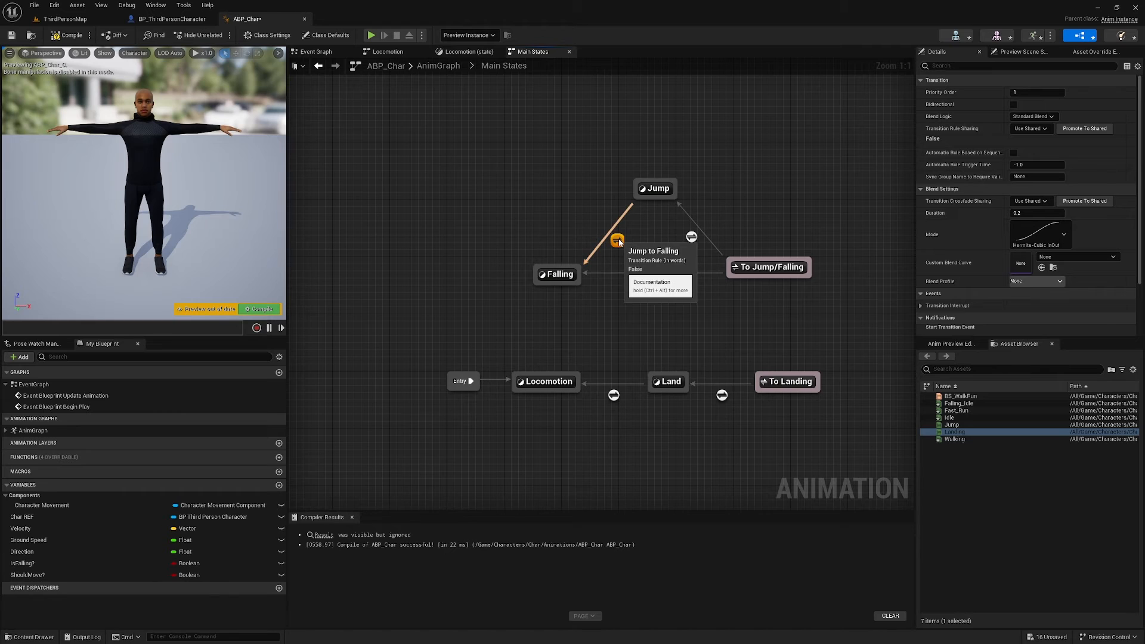
mouse_move(951, 157)
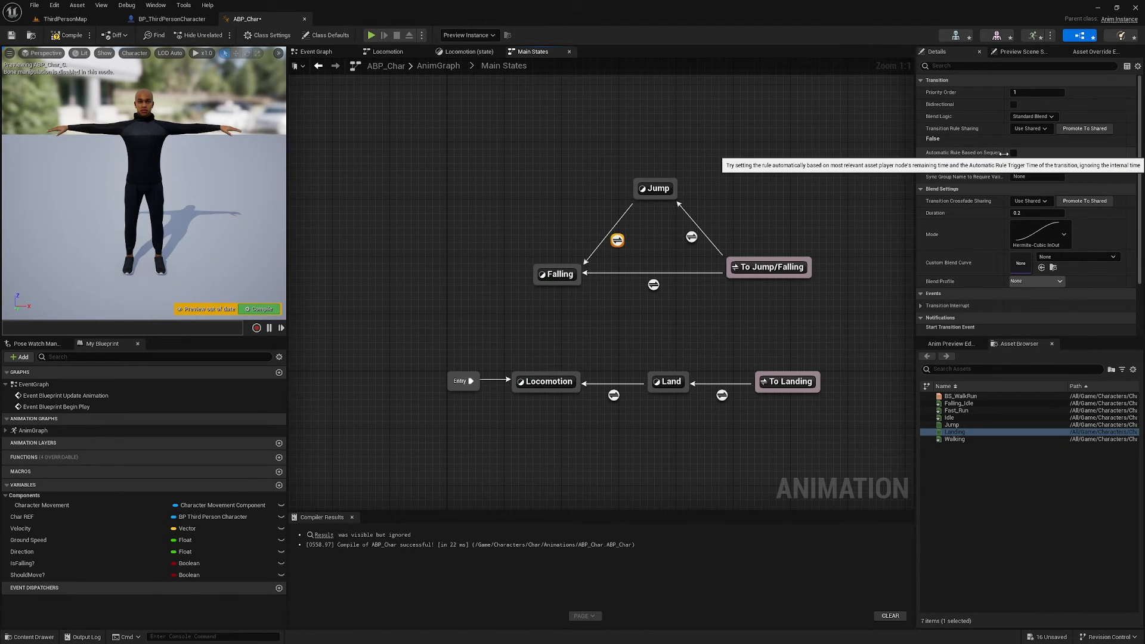
mouse_move(1008, 156)
left_mouse_down()
mouse_move(1050, 156)
mouse_move(1022, 156)
left_mouse_up()
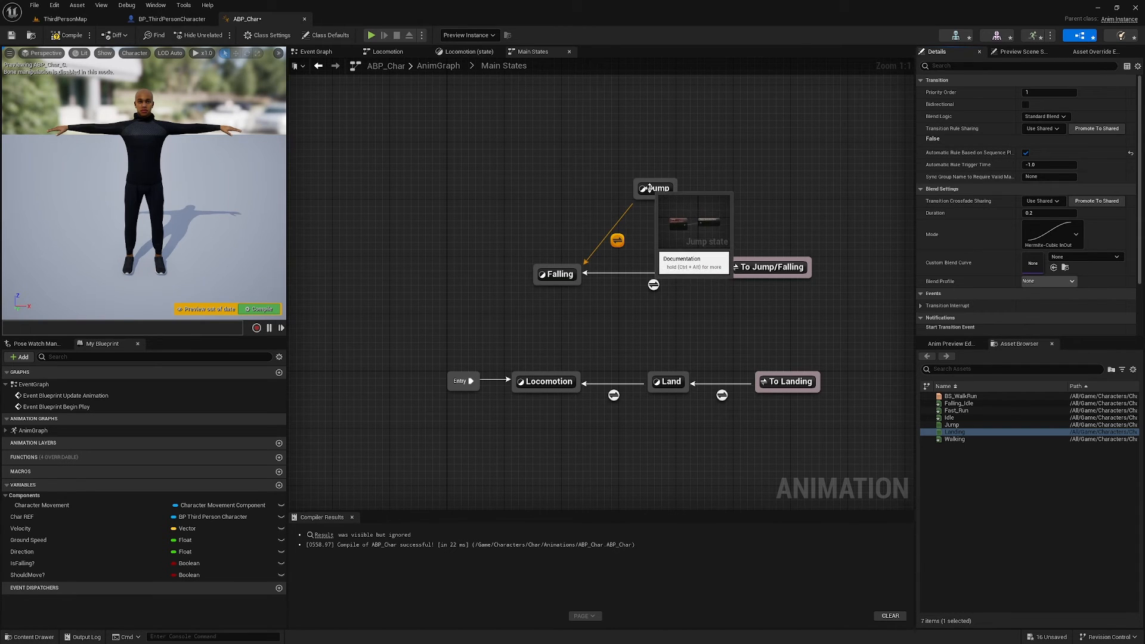
left_click(582, 322)
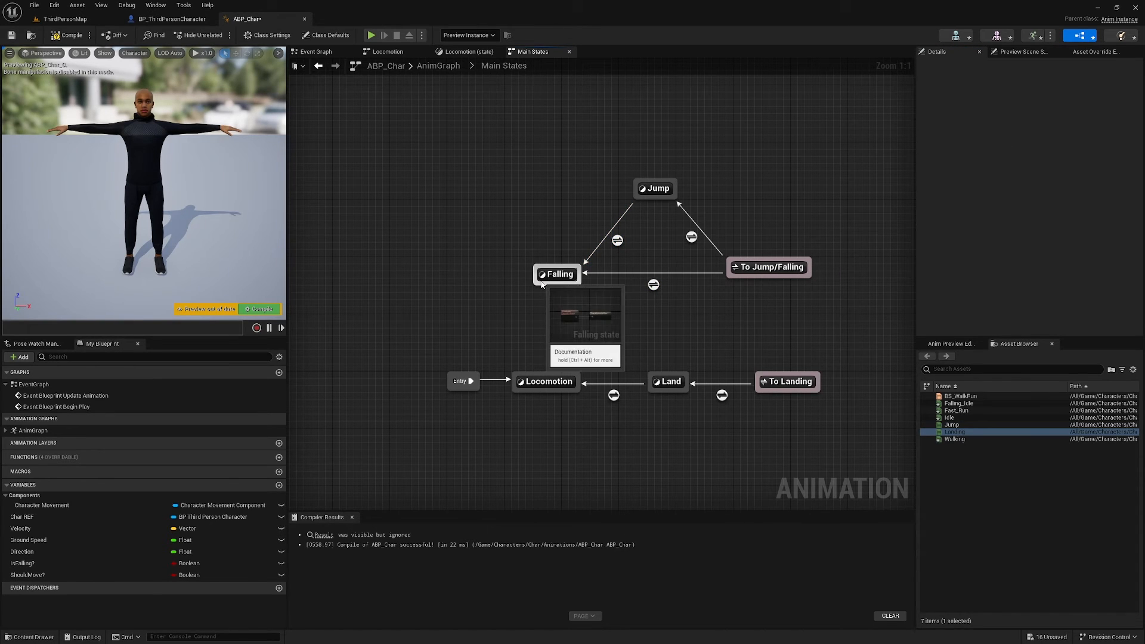
Step: In the To Landing to Land transition rule, connect IsFalling? through a NOT node to Can Enter Transition, and return to Main States
left_click(795, 385)
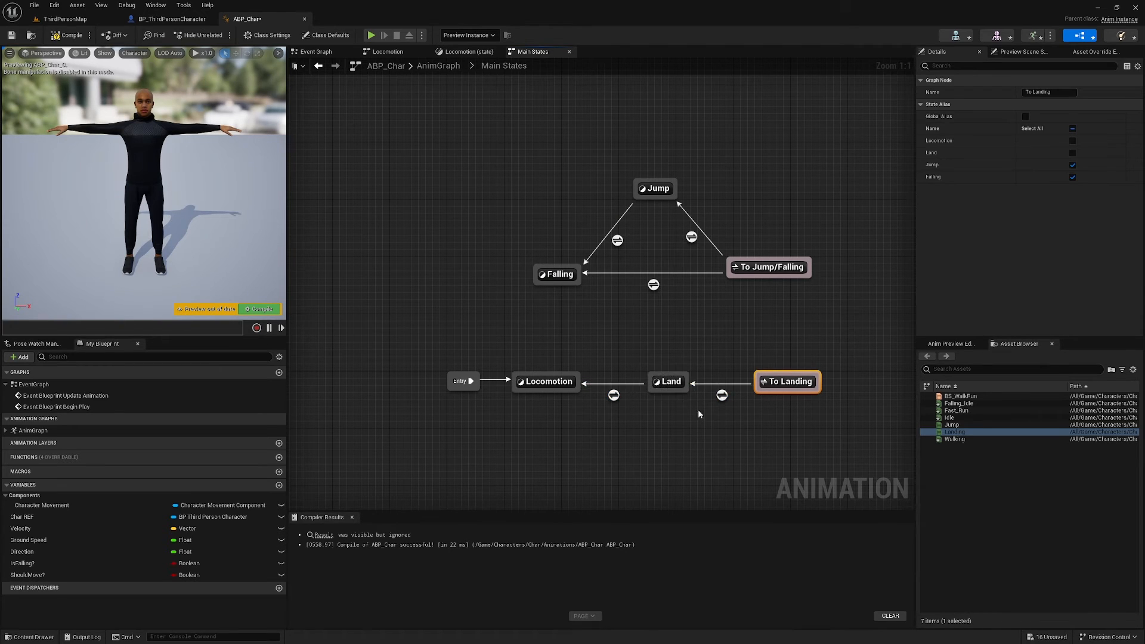
double_click(722, 395)
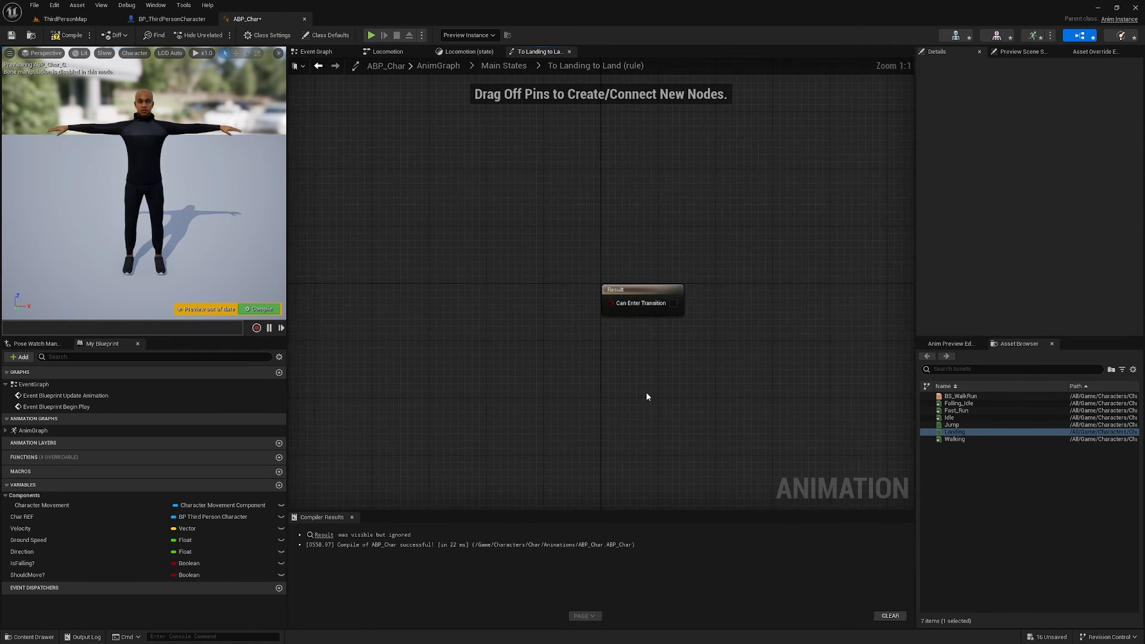
left_click_drag(24, 563, 611, 303)
type("not")
left_click(553, 335)
left_click_drag(658, 349, 471, 271)
key("q")
left_click(508, 208)
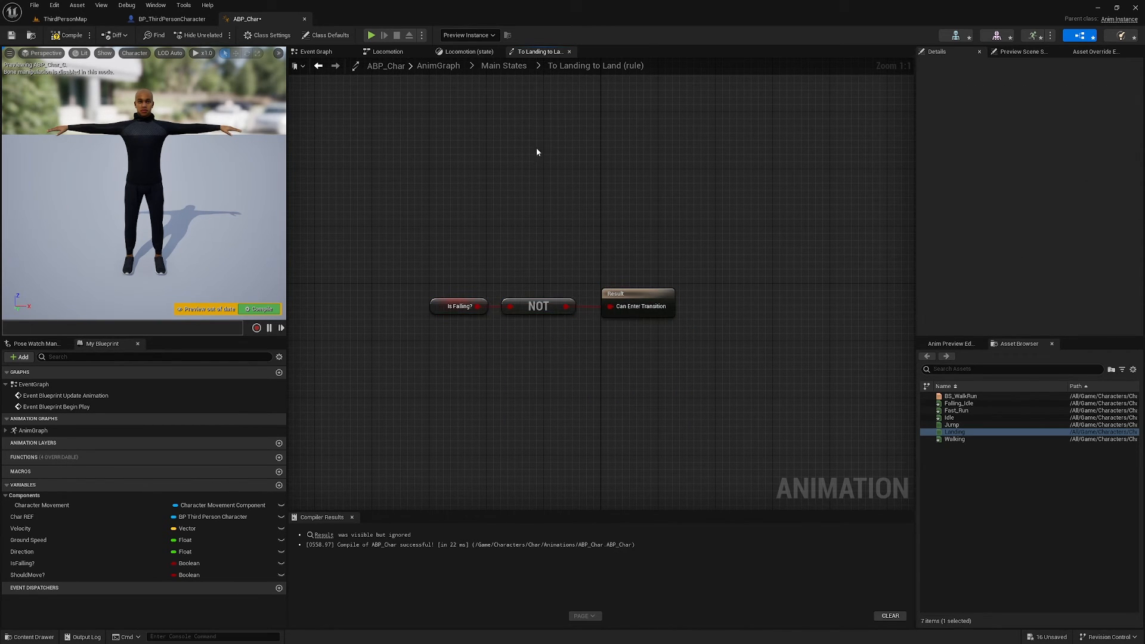
left_click(511, 66)
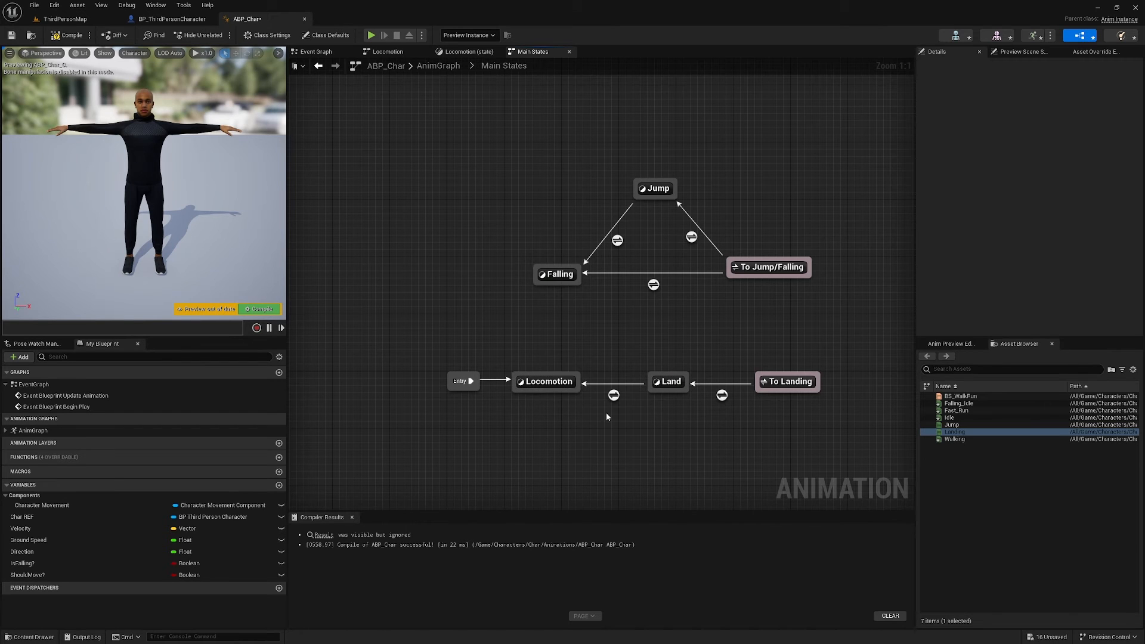
Step: Enable Automatic Rule Based on Sequence Player for the Land to Locomotion transition, and compile and save ABP_Char
left_click(614, 396)
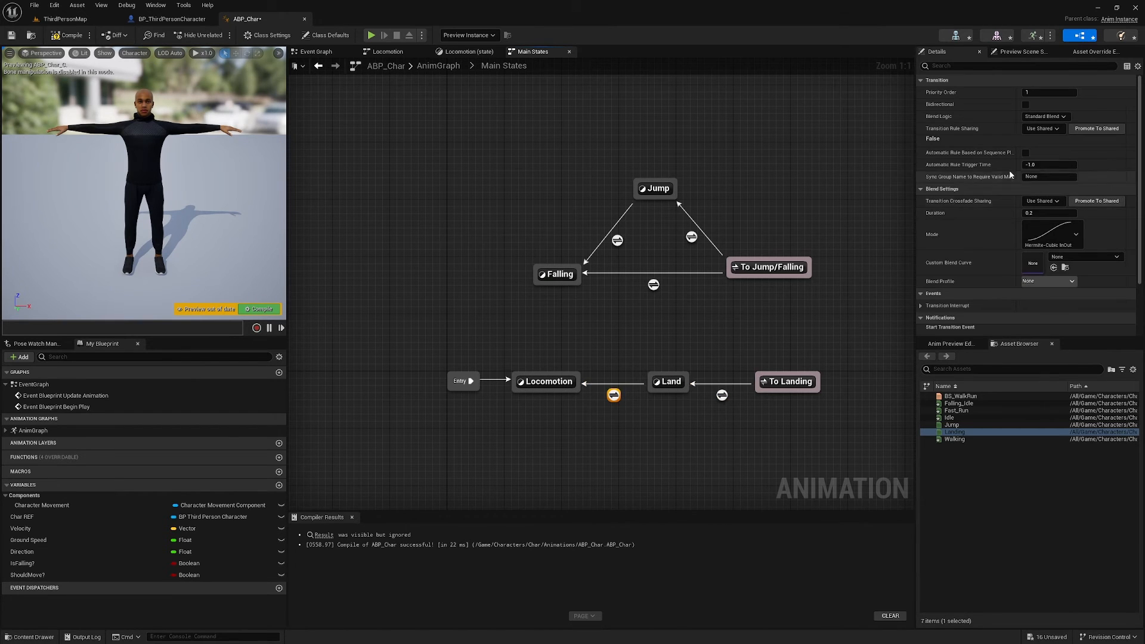
left_click(1026, 152)
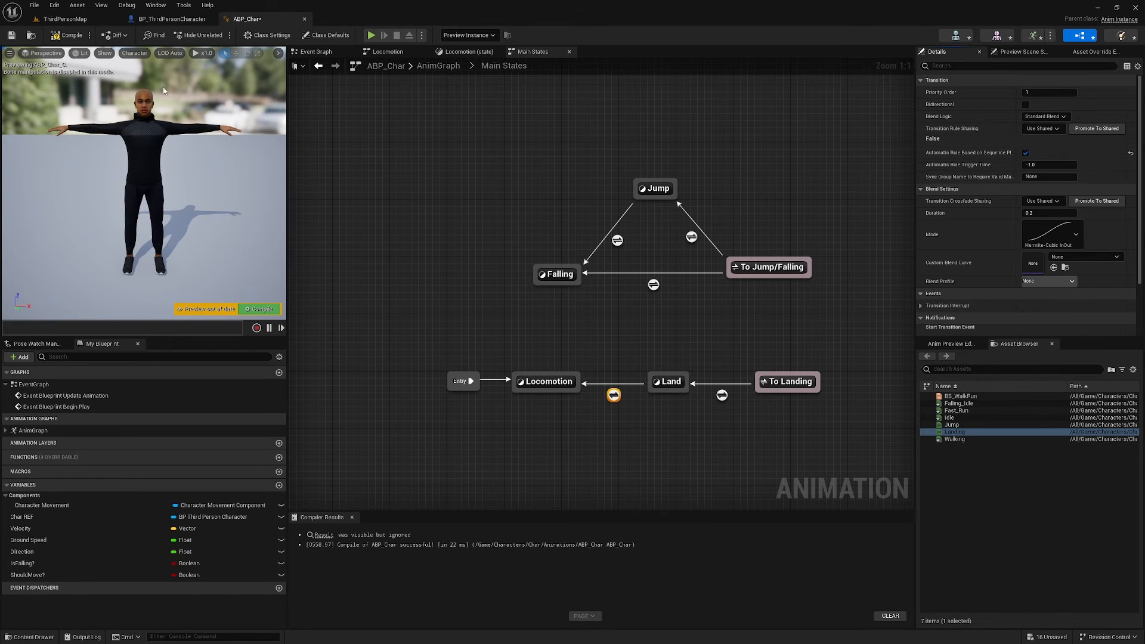
left_click(67, 35)
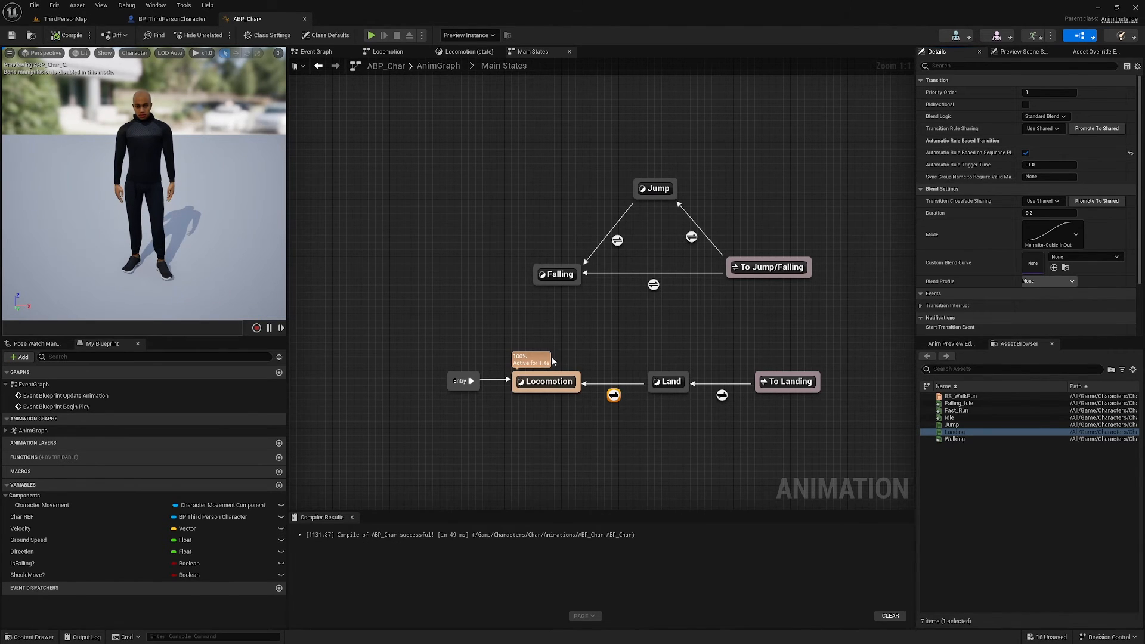
left_click(11, 36)
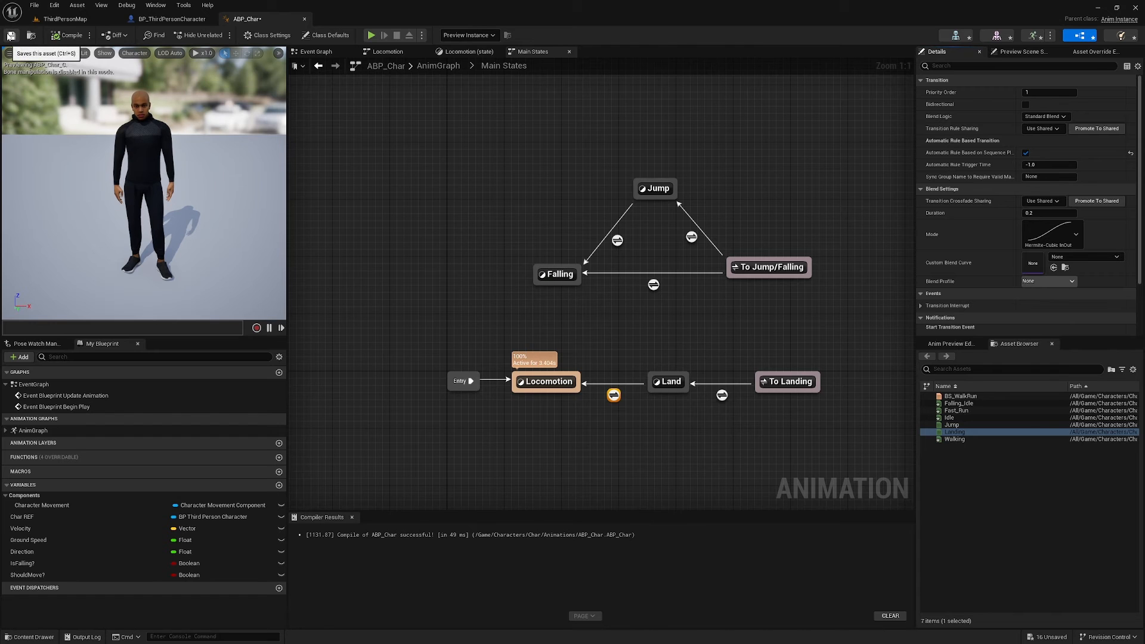
Step: Close ABP_Char and assign the Ch28_nonPBR skeletal mesh to the Mesh component of BP_ThirdPersonCharacter
left_click(438, 66)
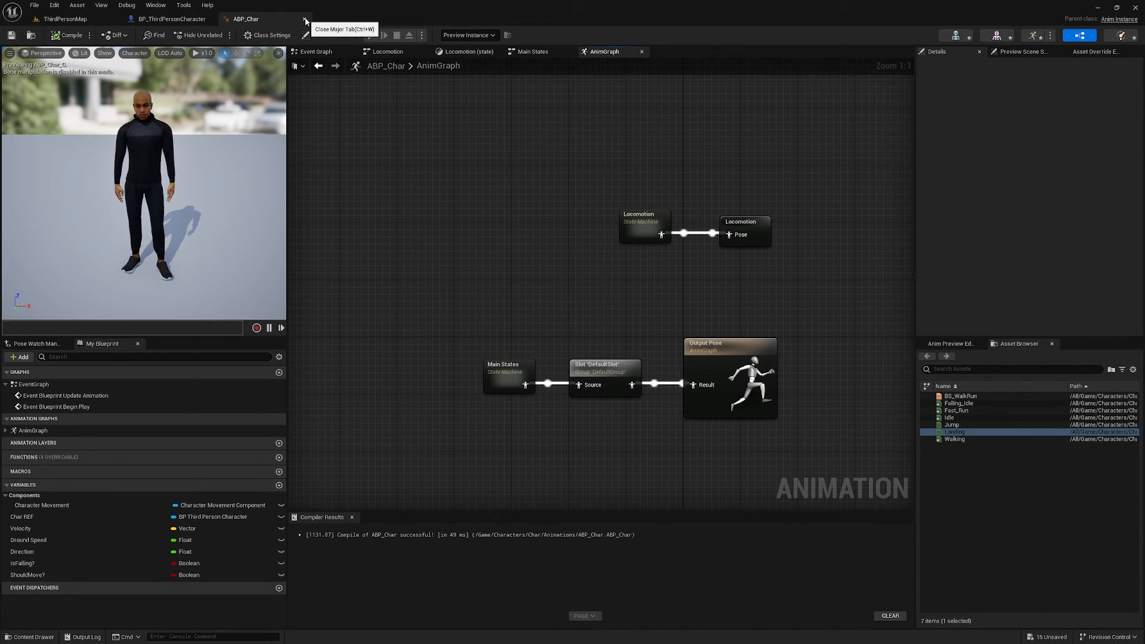
left_click(304, 18)
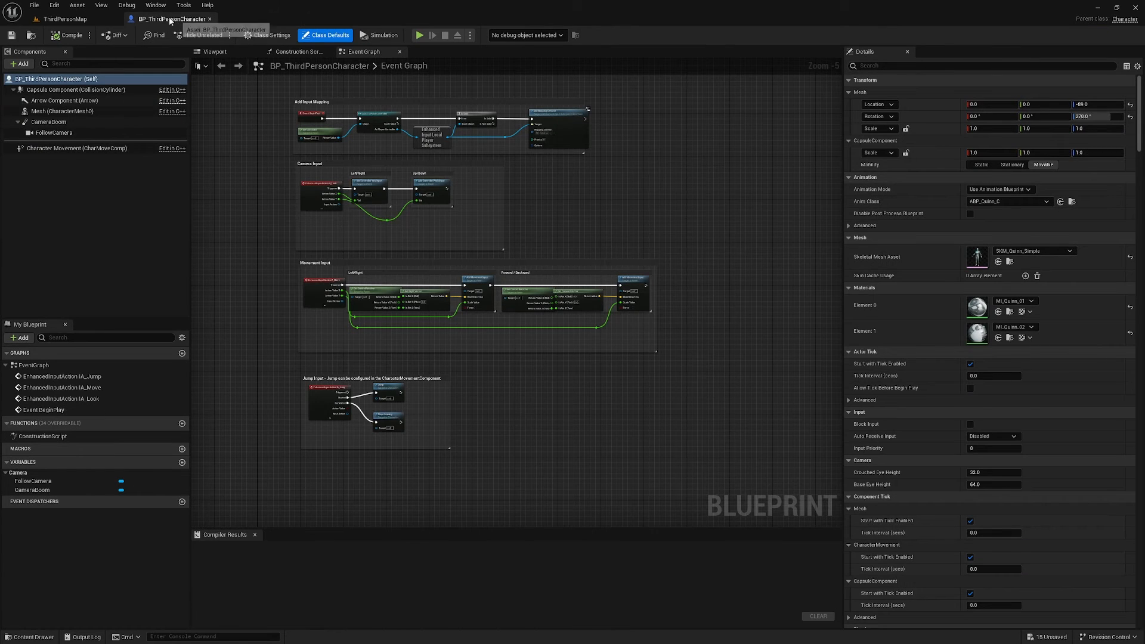
left_click(216, 52)
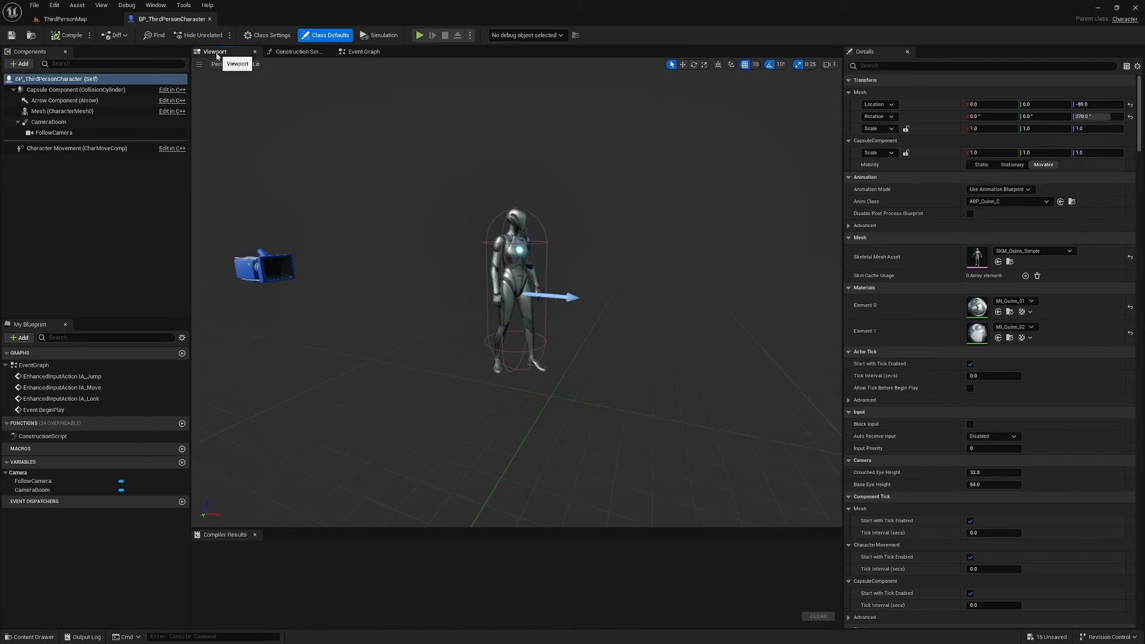
left_click(64, 112)
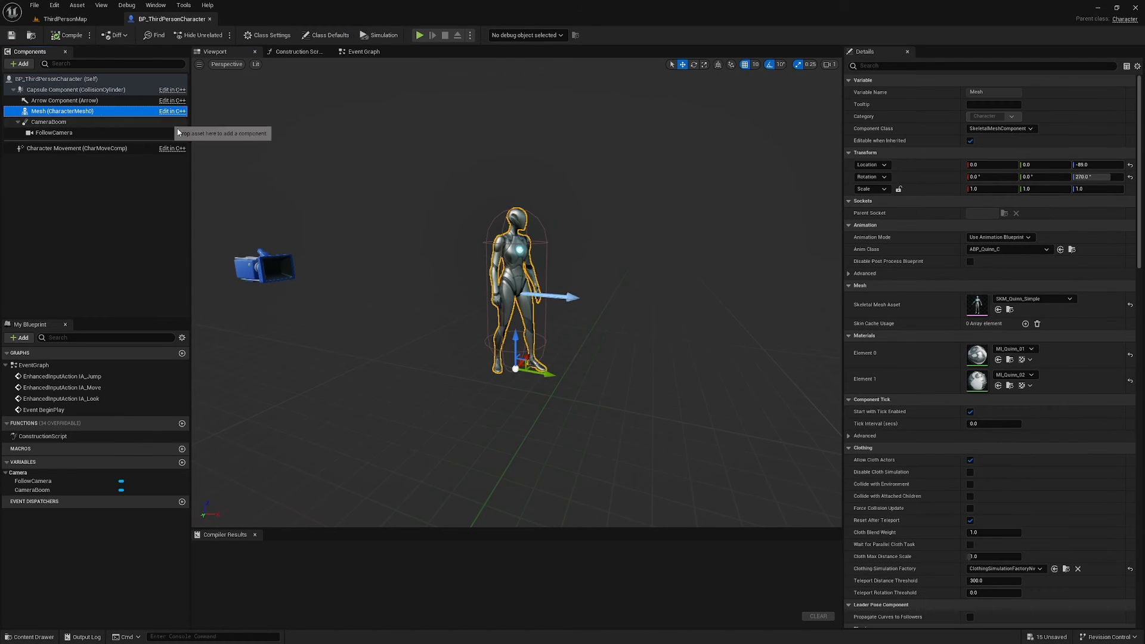
left_click(1043, 299)
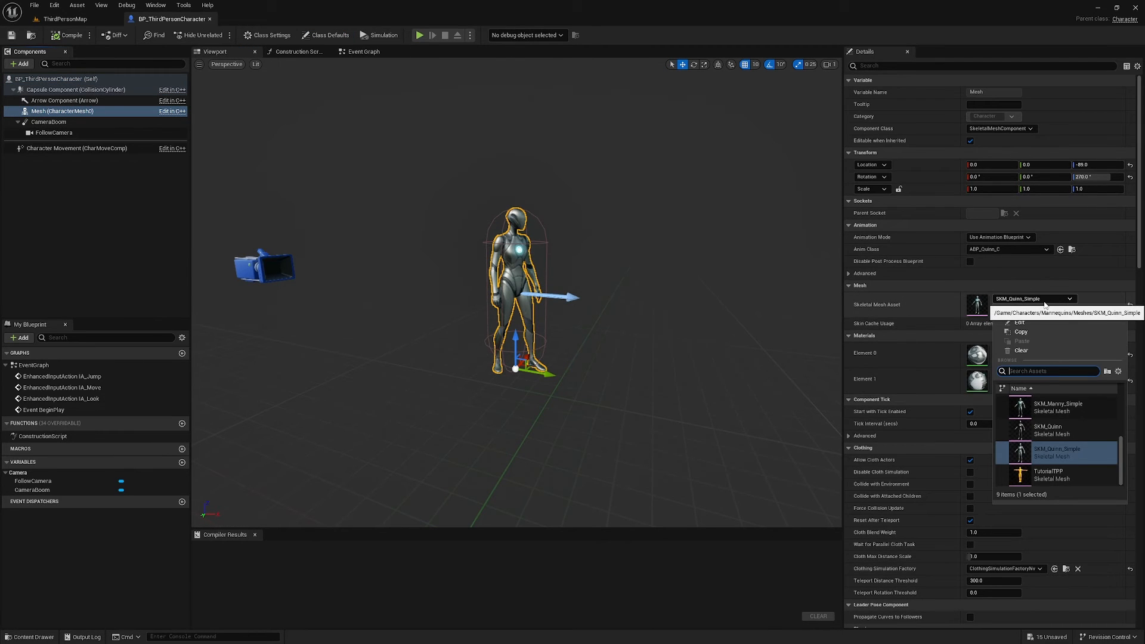
scroll(1071, 440, "up", 4)
left_click(1052, 412)
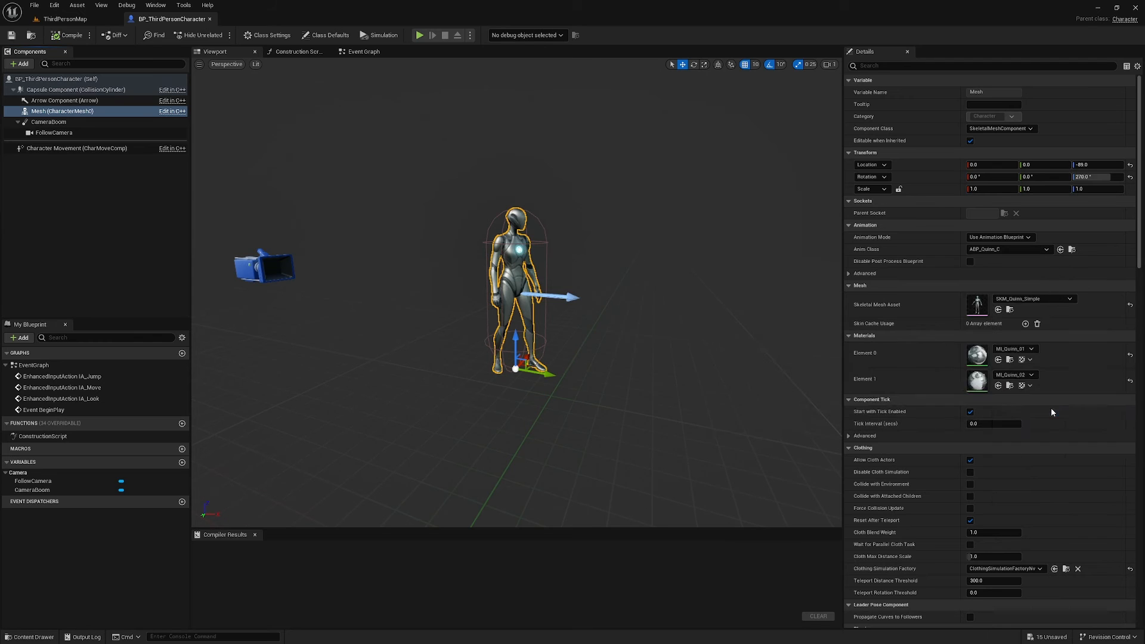
key("d")
right_click_drag(517, 293, 373, 298)
key("w")
scroll(516, 292, "down", 3)
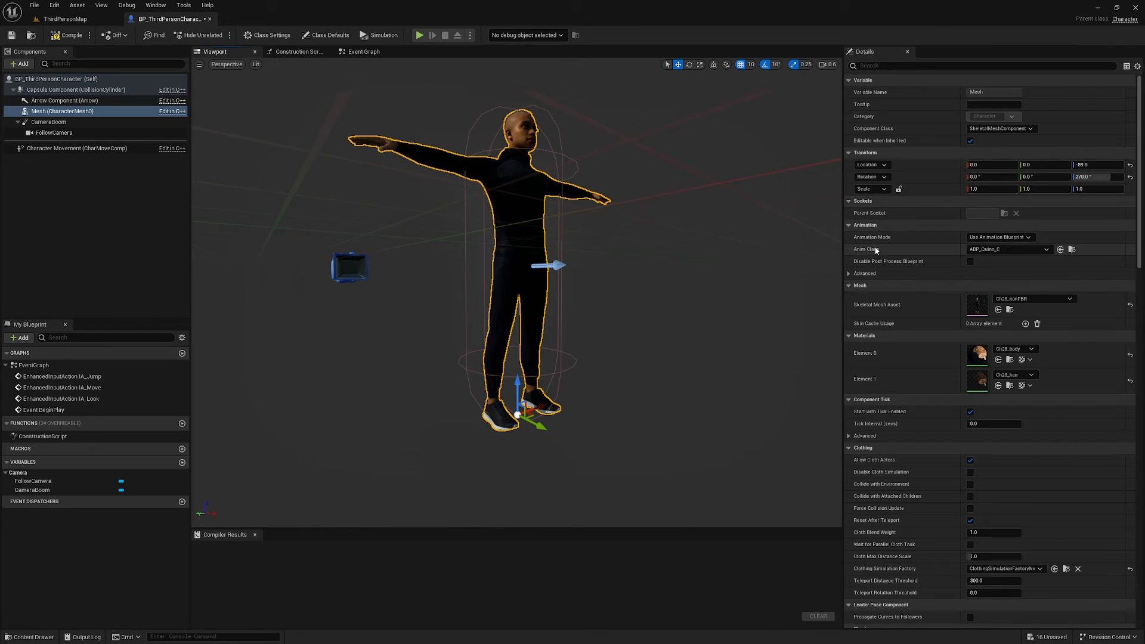
Step: Set the Mesh component's Anim Class to ABP_Char, and compile and save BP_ThirdPersonCharacter
left_click(989, 251)
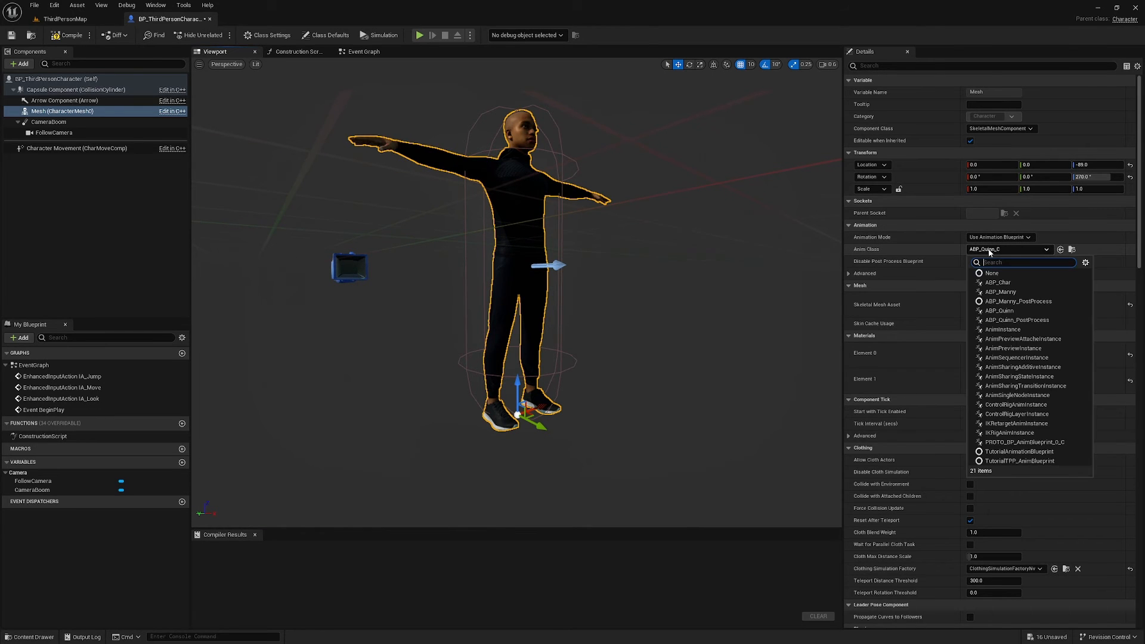
left_click(998, 282)
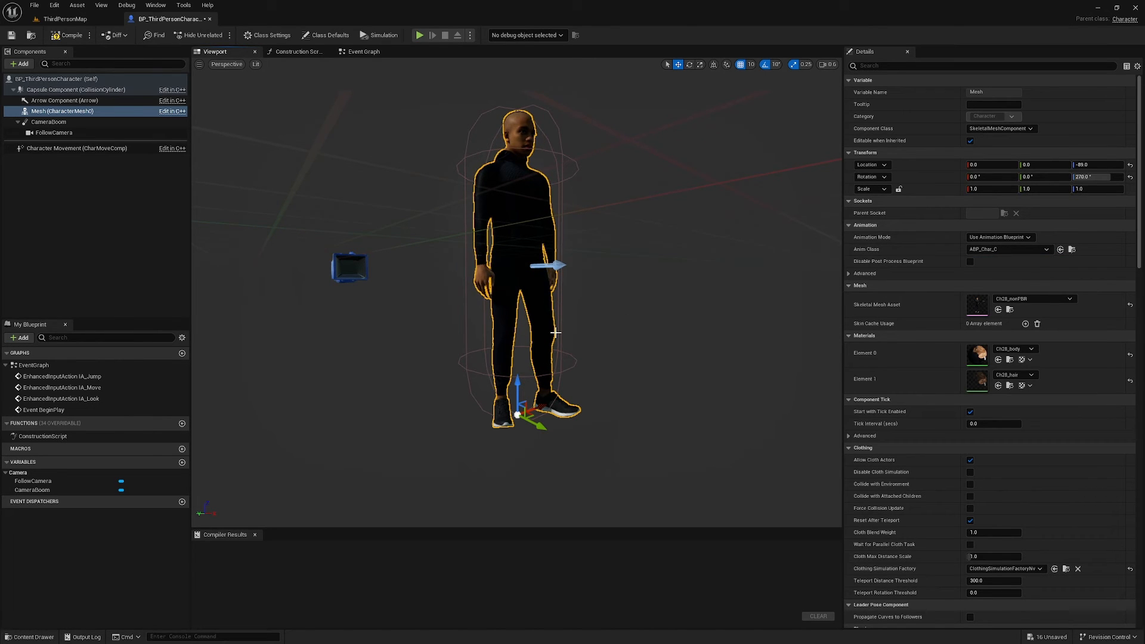
left_click(67, 37)
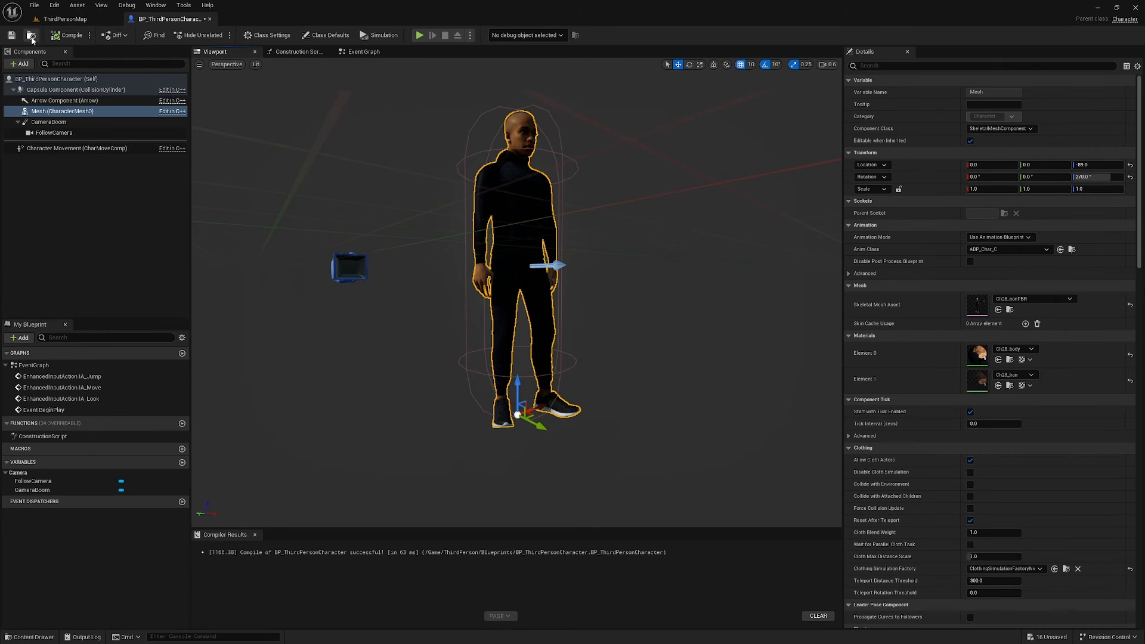
Step: Play ThirdPersonMap to check how the character's feet meet the floor, and stop the play session
left_click(66, 19)
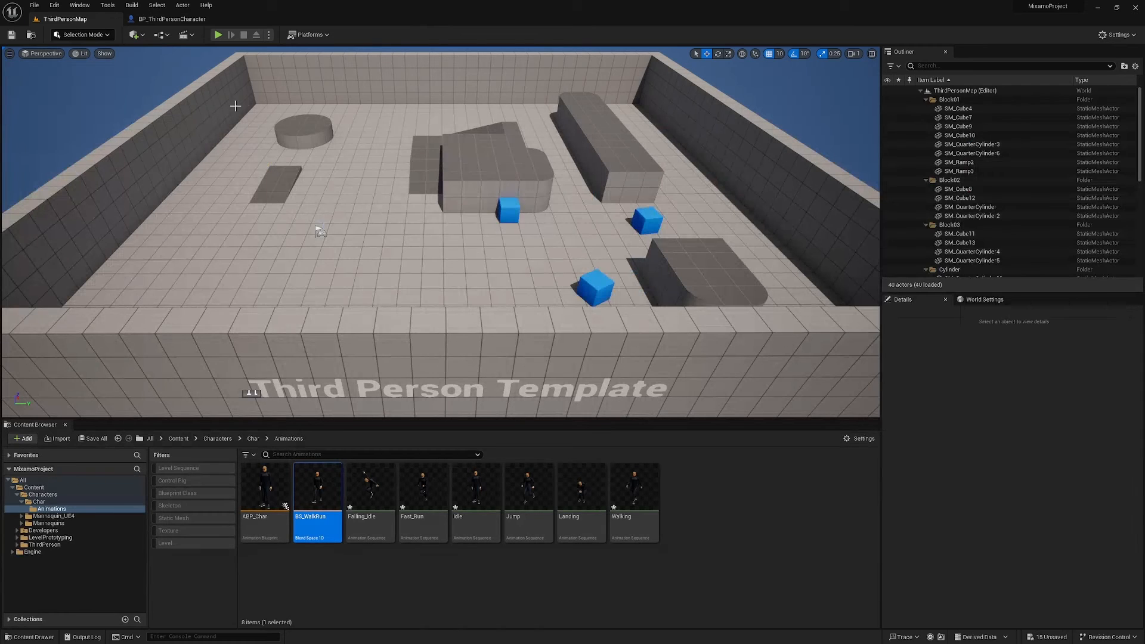
left_click(219, 35)
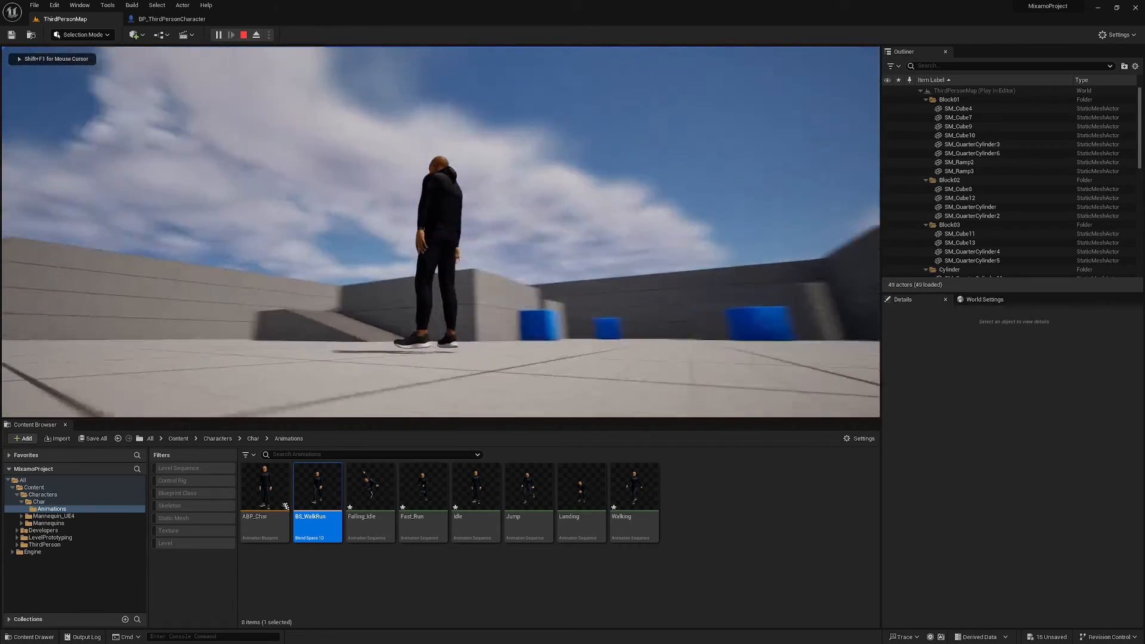
key("shift+F1")
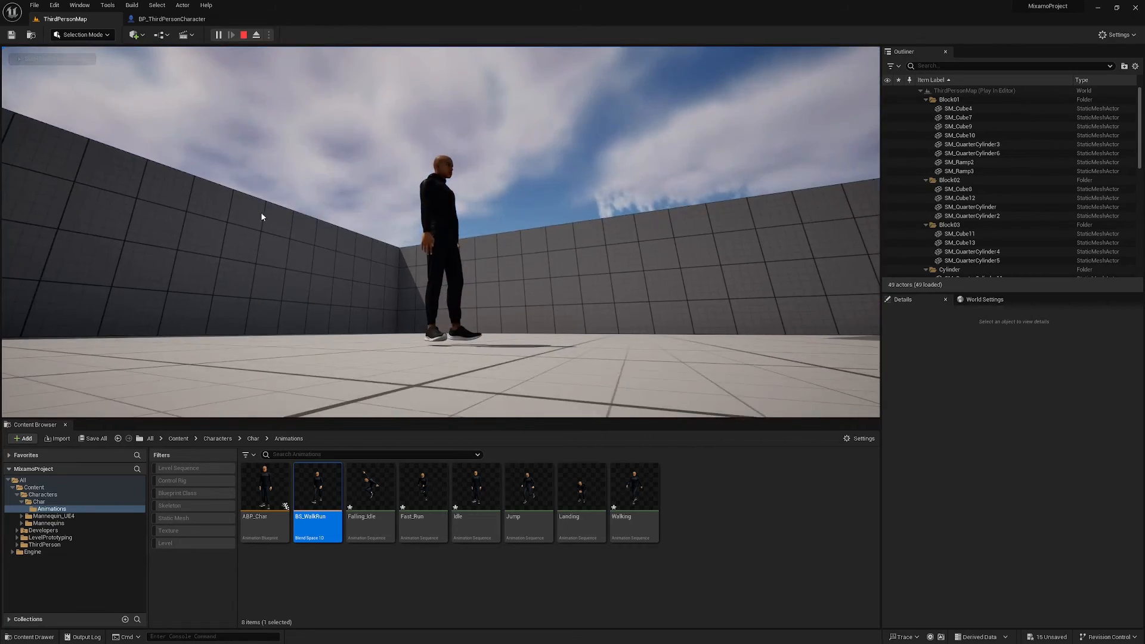
key("Escape")
Step: Lower the Mesh component of BP_ThirdPersonCharacter to a Z location of -94, and return to ThirdPersonMap
left_click(186, 21)
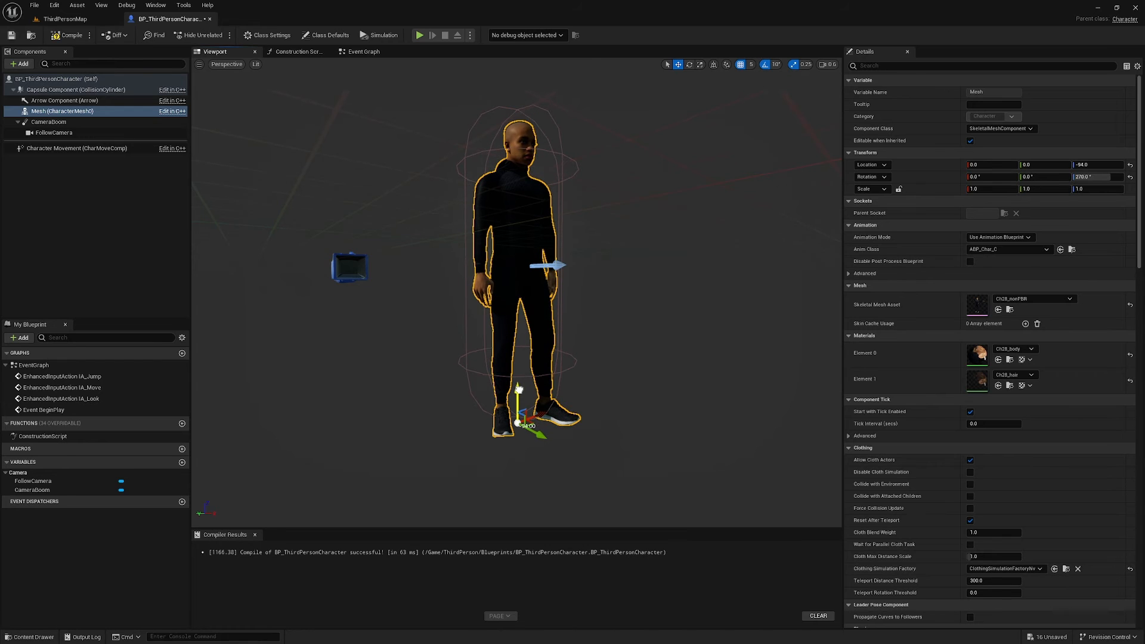
left_click(61, 19)
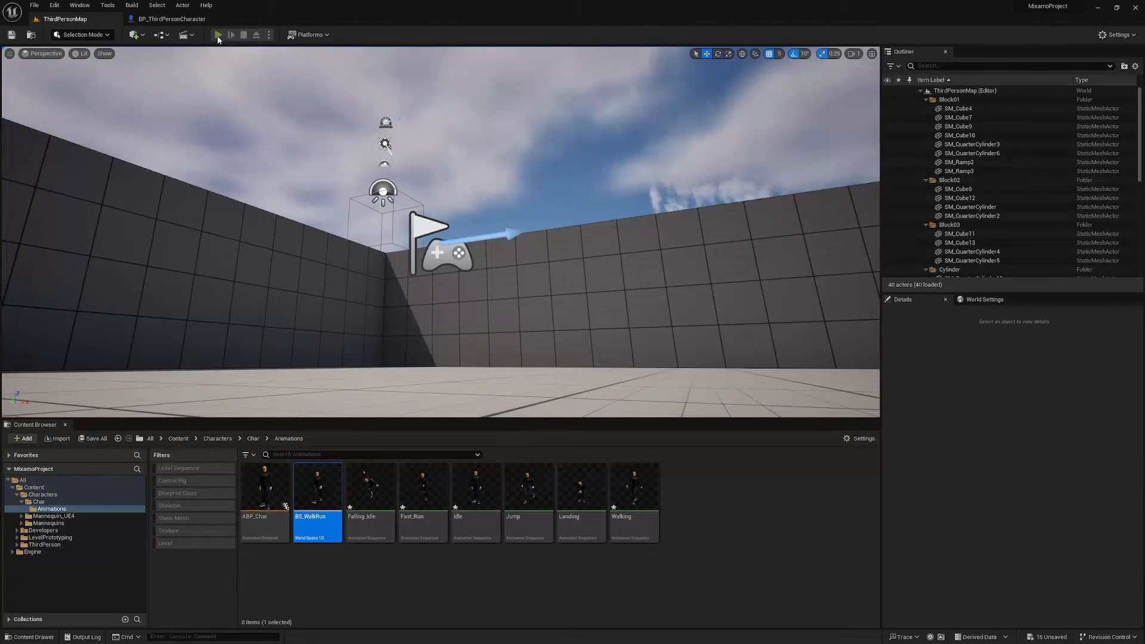
Step: Play the level in full screen and test the character's idle, running, jumping and landing animations
left_click(218, 36)
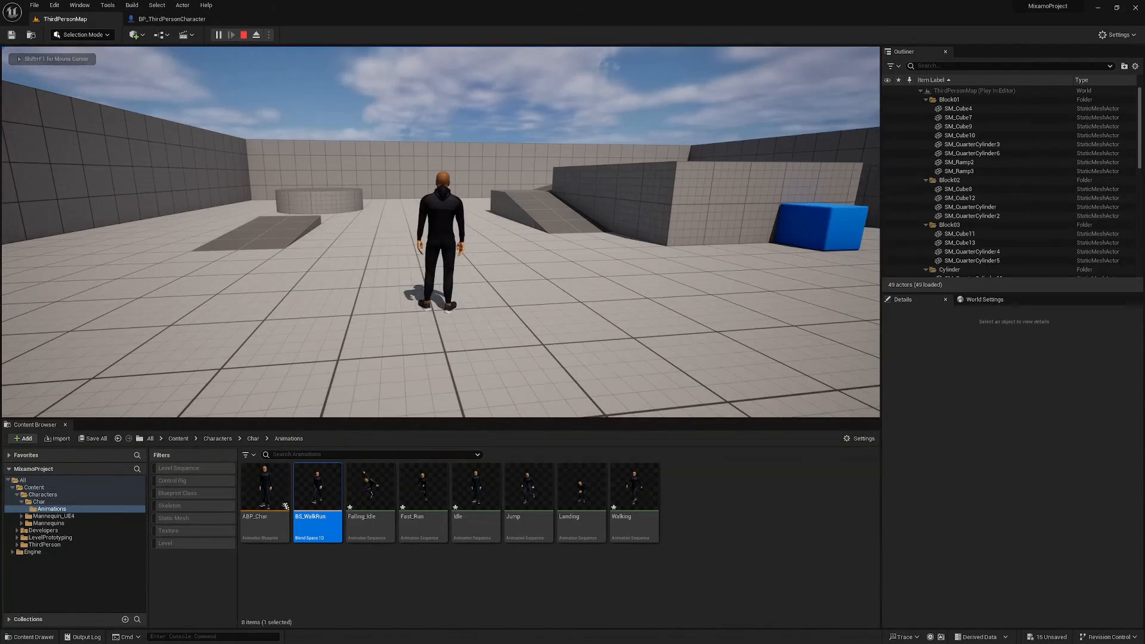
key("F11")
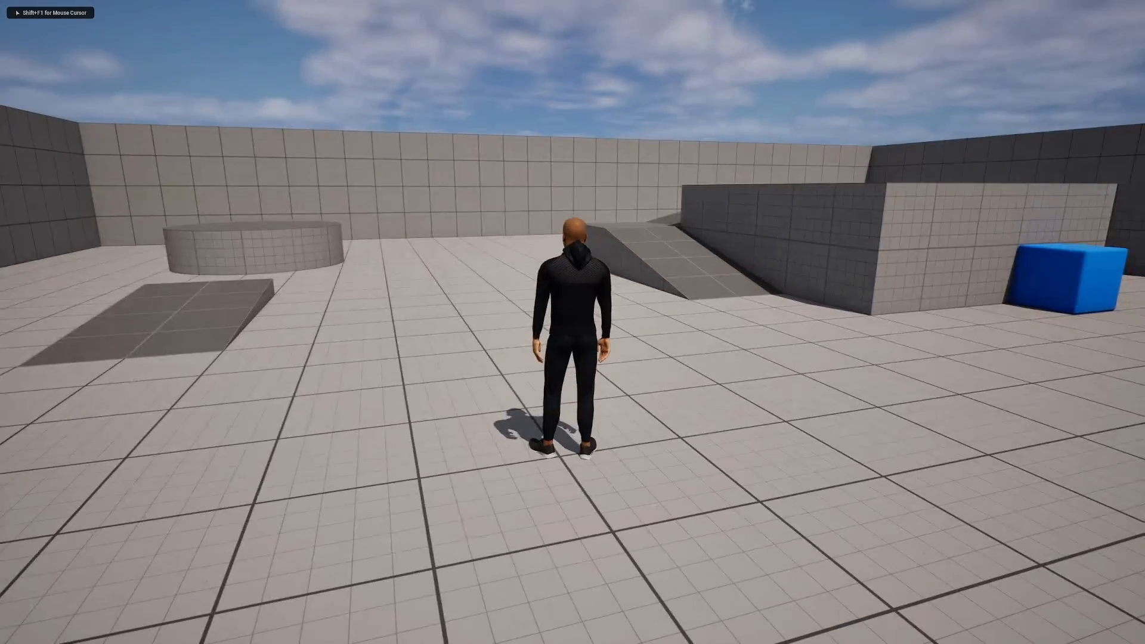
key("a")
key("s")
key("d")
key("w")
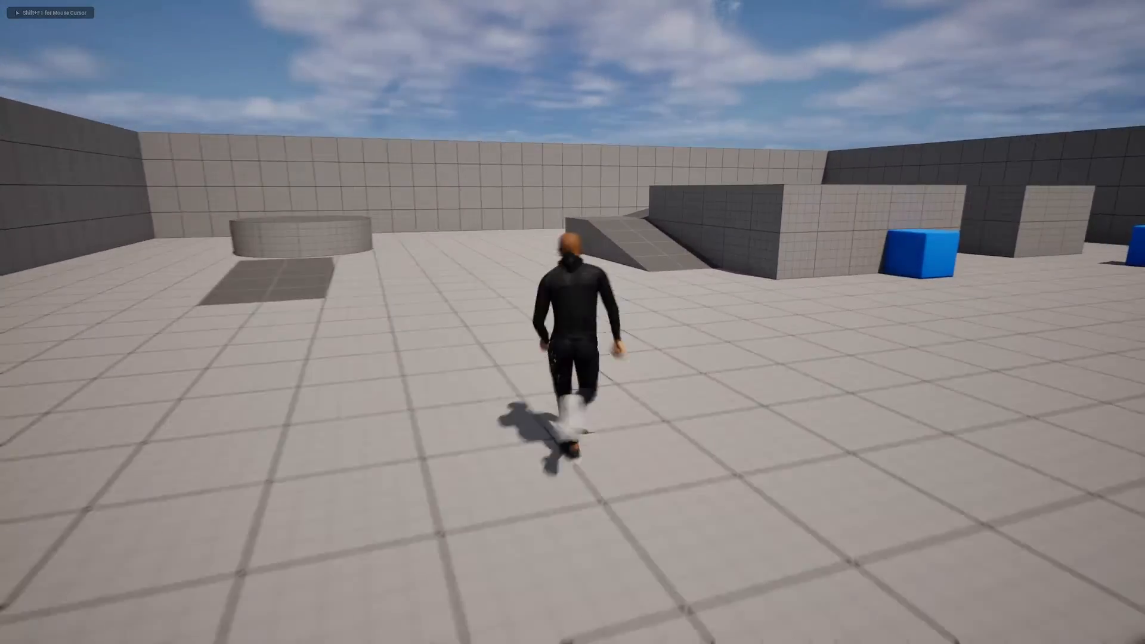
key("space")
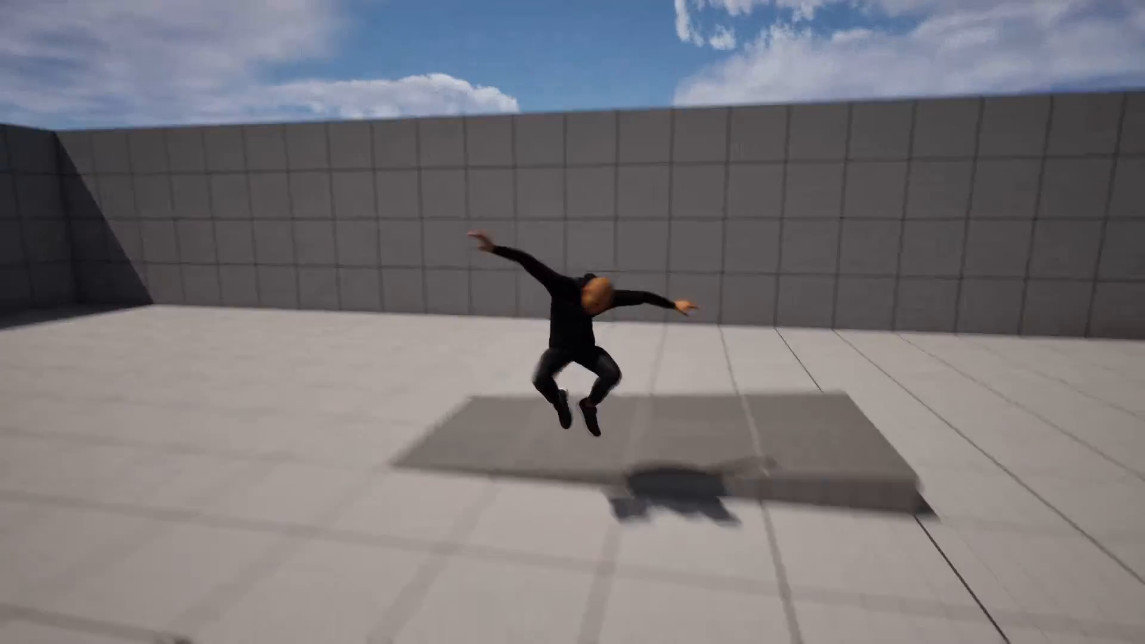
key("space")
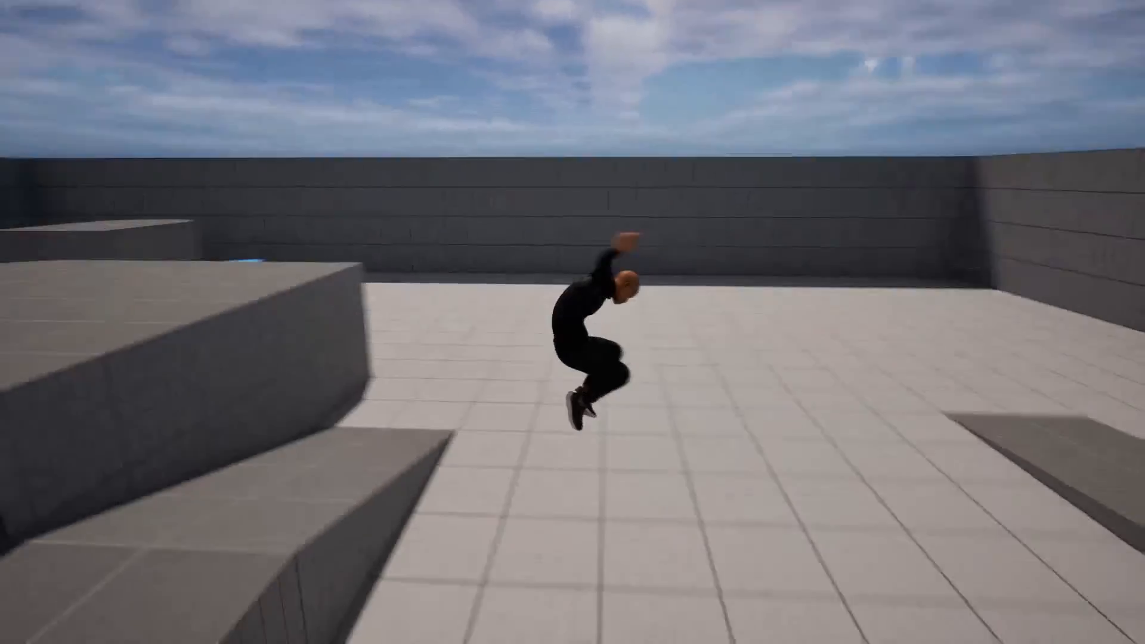
key("a")
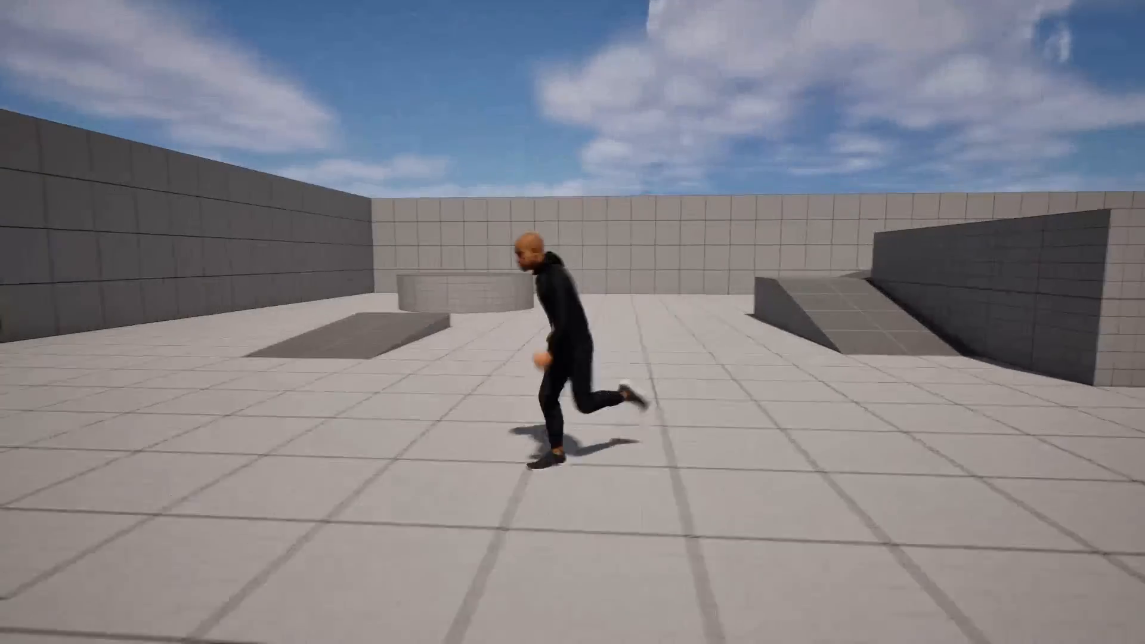
key("w")
key("space")
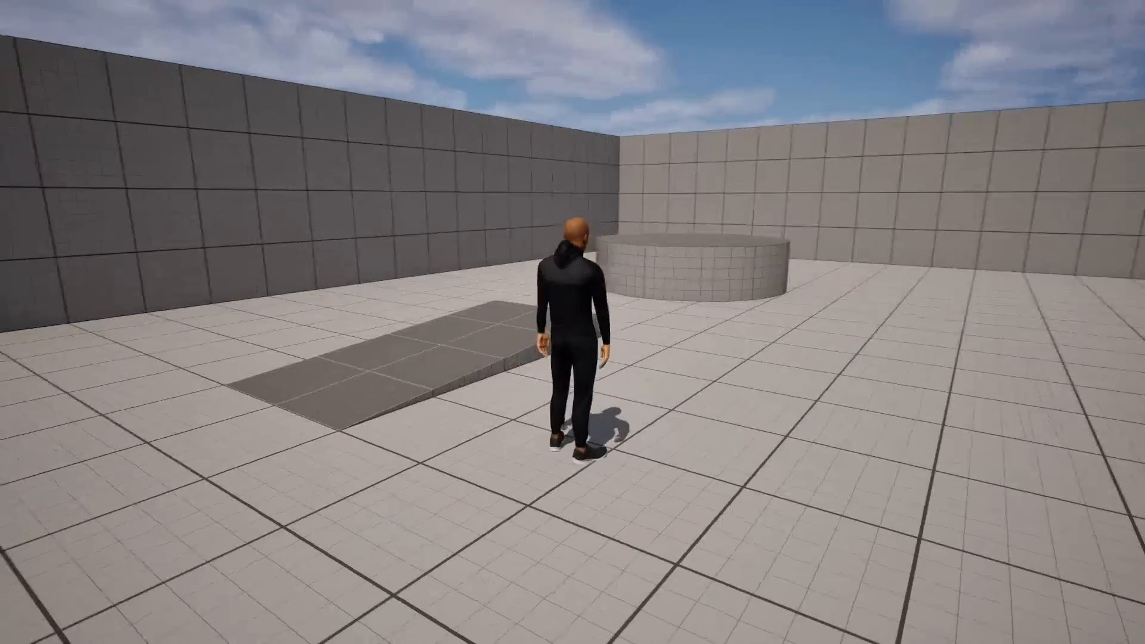
Step: Test running and jumping with the character in the full-screen play session, and return to the normal editor view
key("s")
key("space")
key("w")
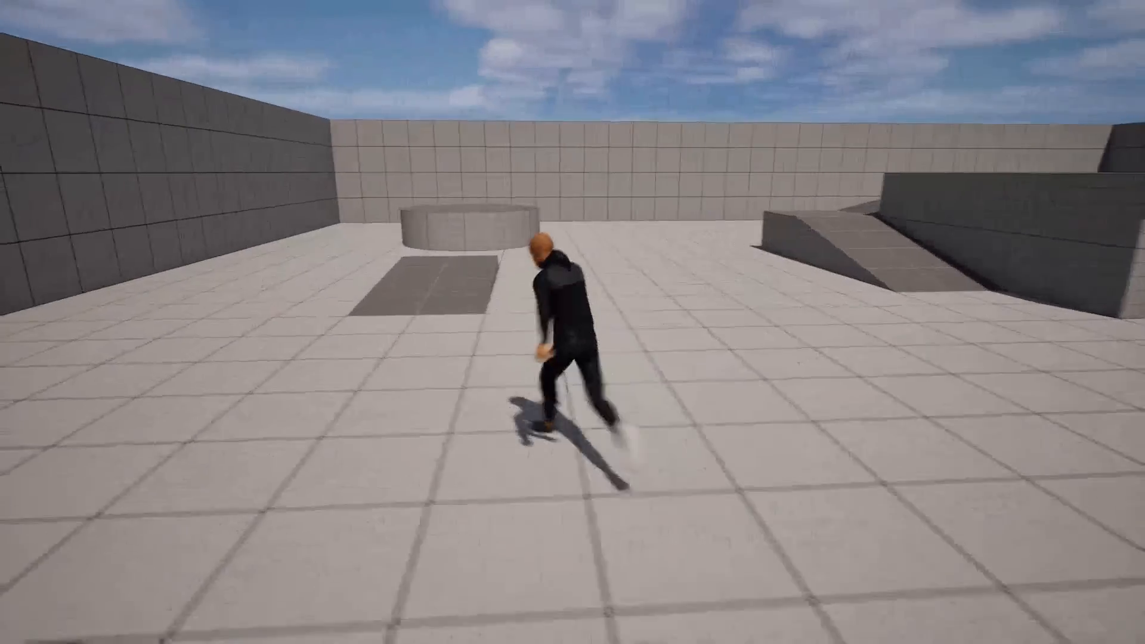
key("space")
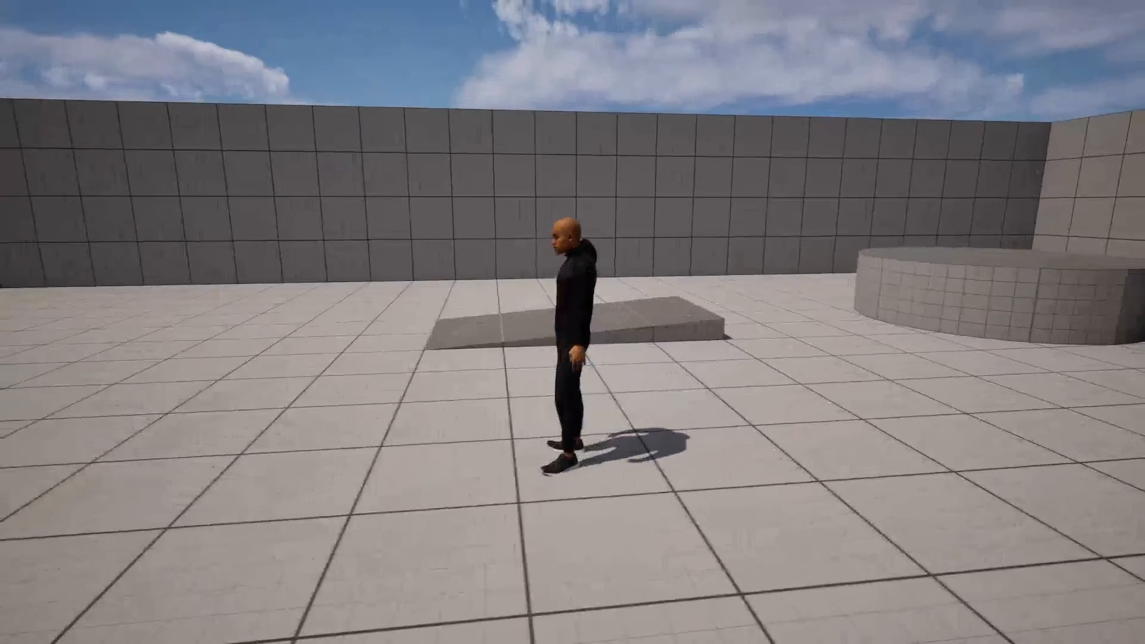
key("Escape")
key("F11")
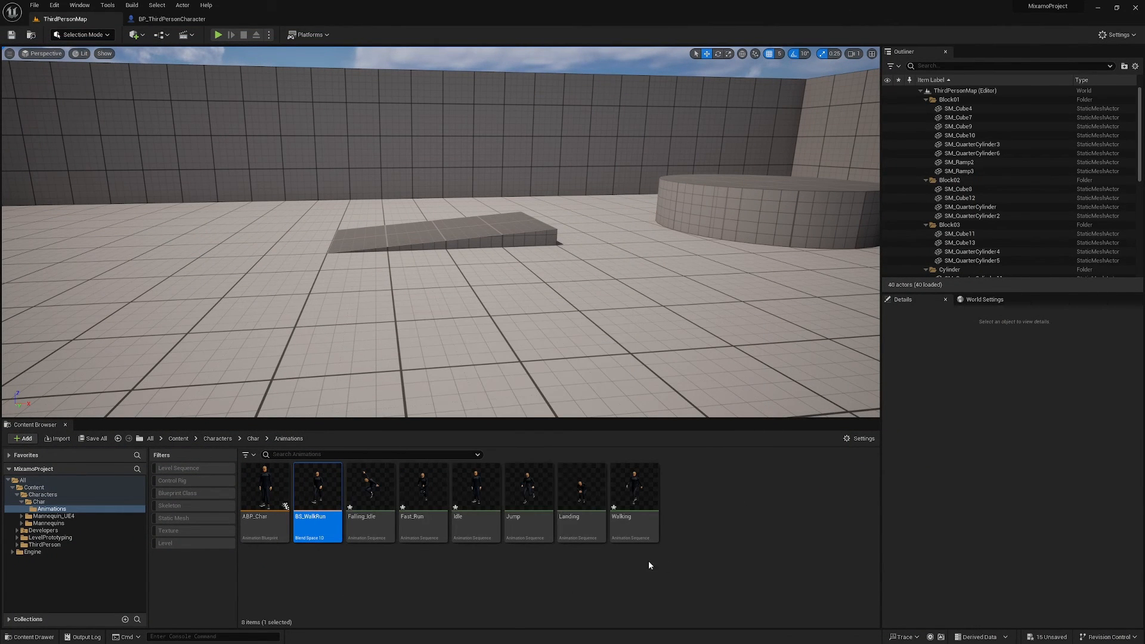
Step: Set the Landing animation's Base Pose Animation to Idle, save it, and return to ThirdPersonMap
double_click(578, 508)
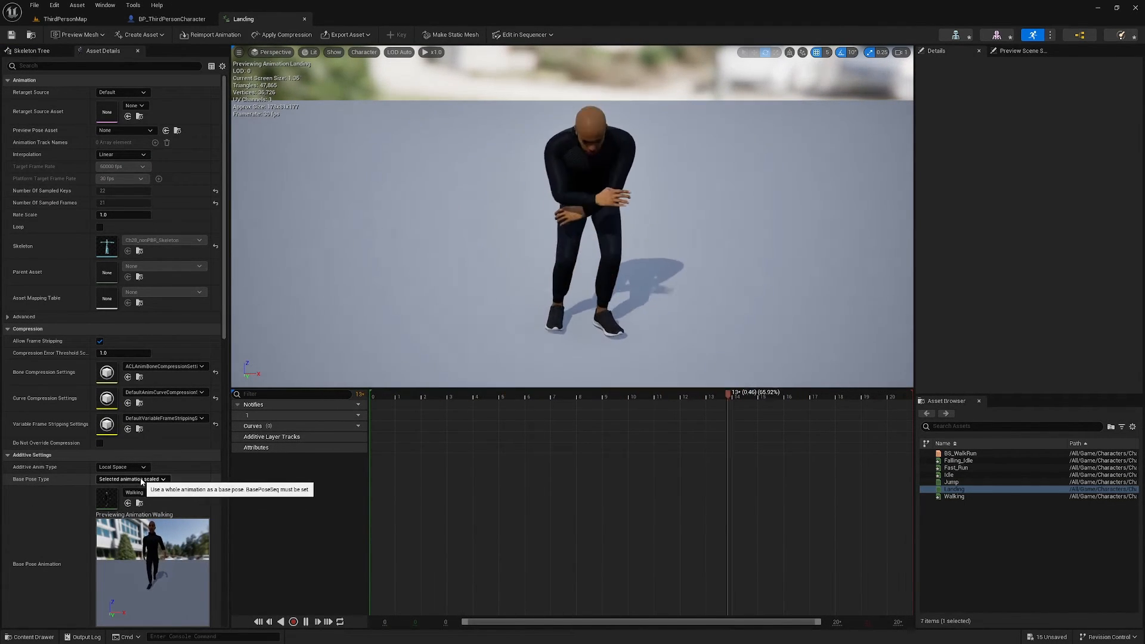
left_click(174, 493)
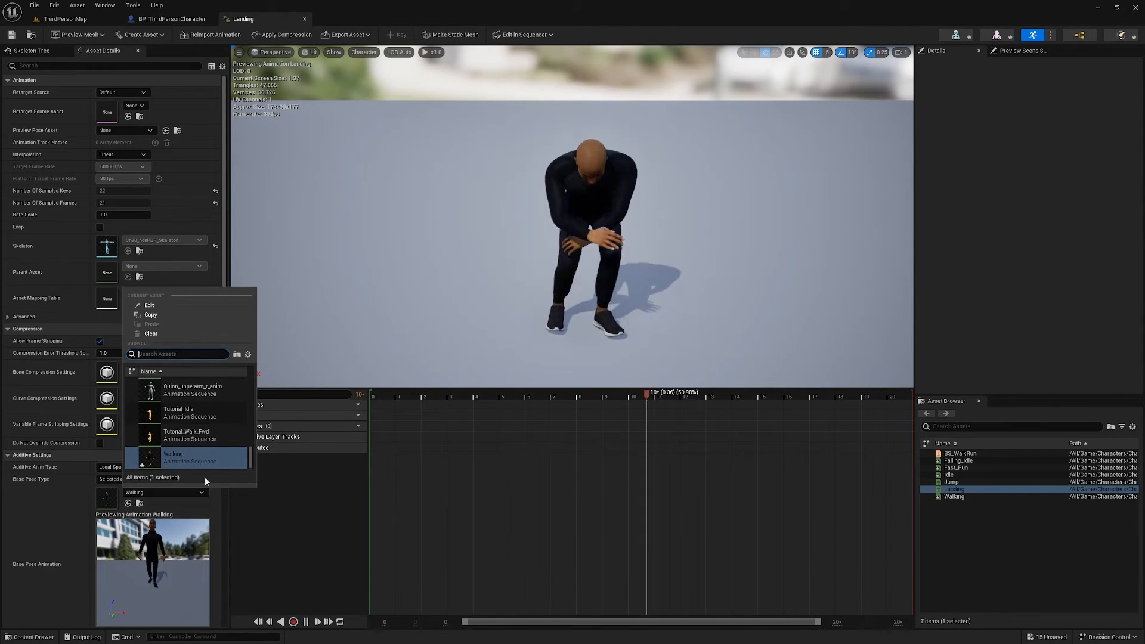
left_click_drag(251, 461, 249, 391)
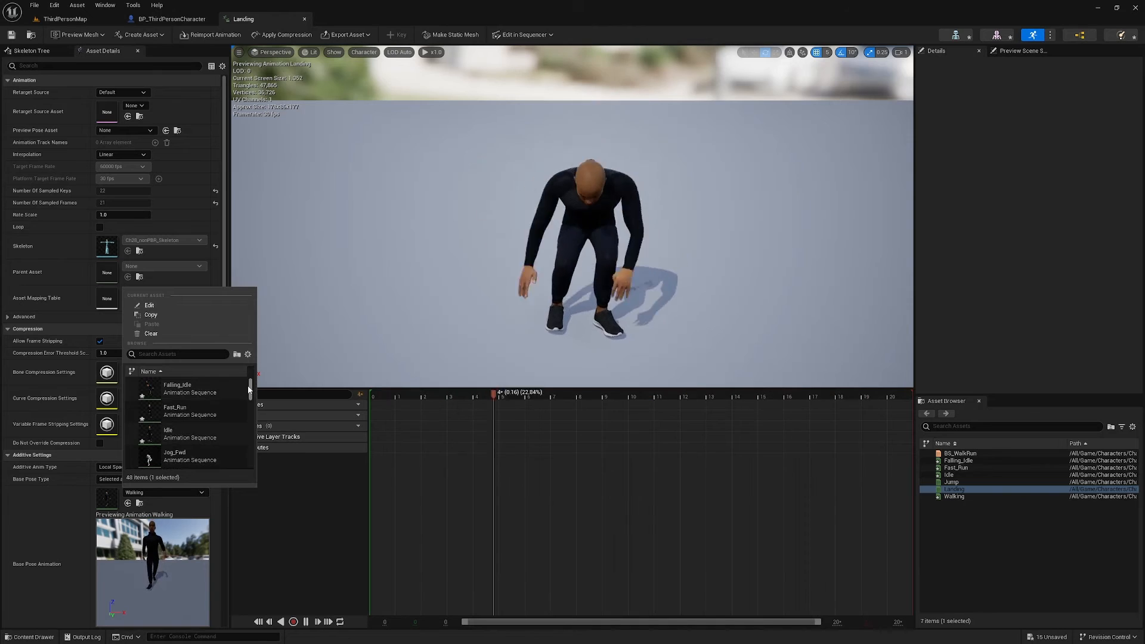
left_click(180, 434)
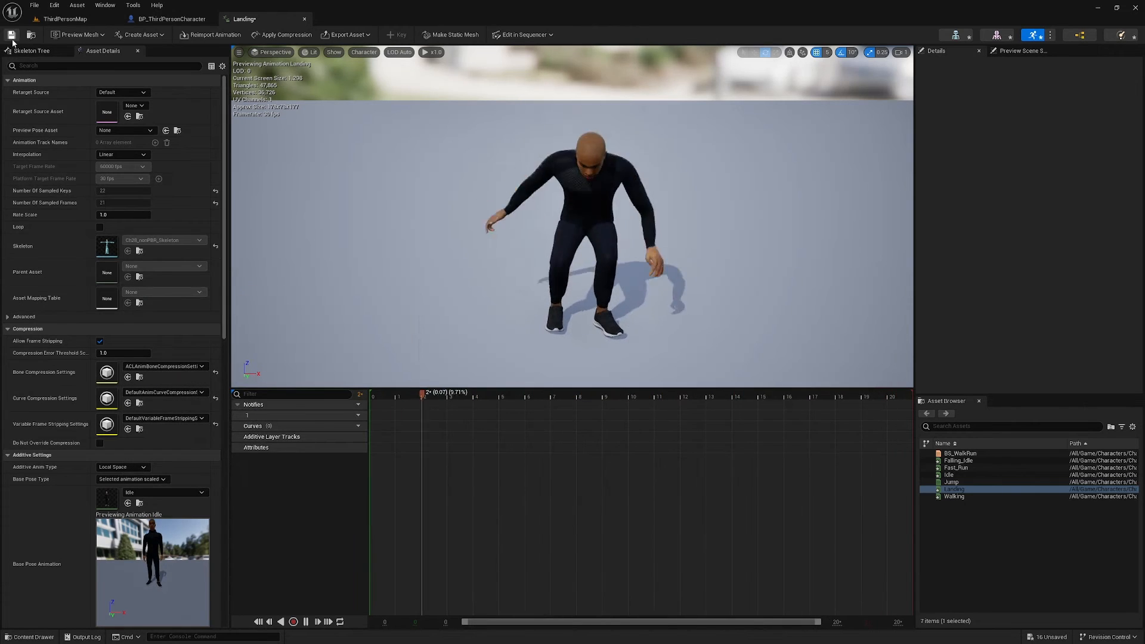
left_click(79, 21)
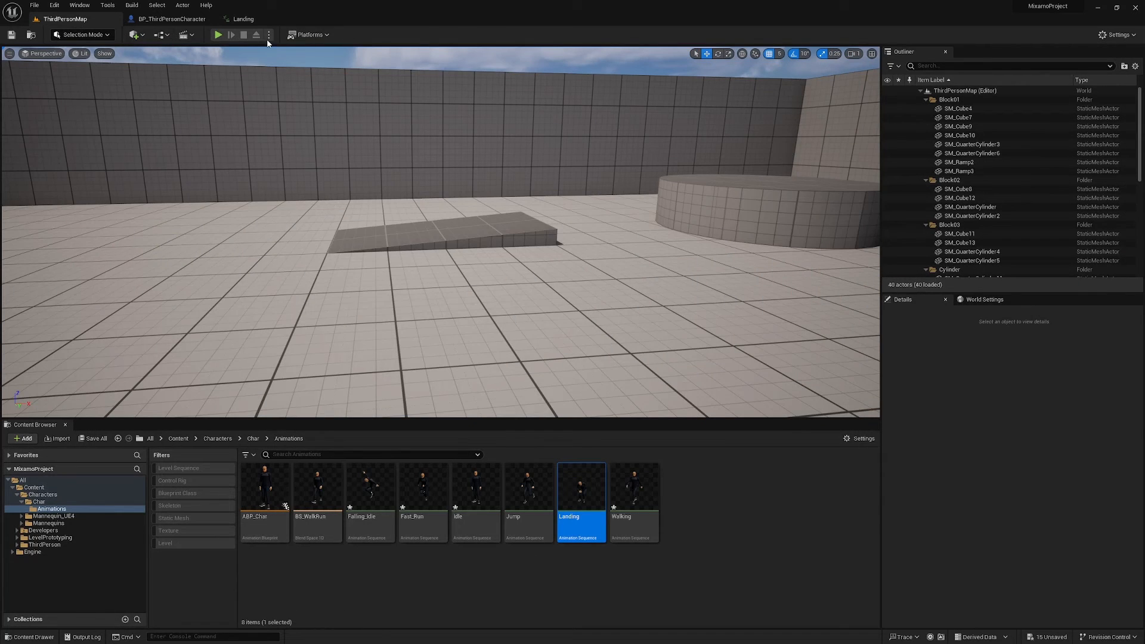
Step: Play ThirdPersonMap to test landing from running jumps with the Idle base pose, and stop the play session
left_click(218, 35)
key("w")
key("space")
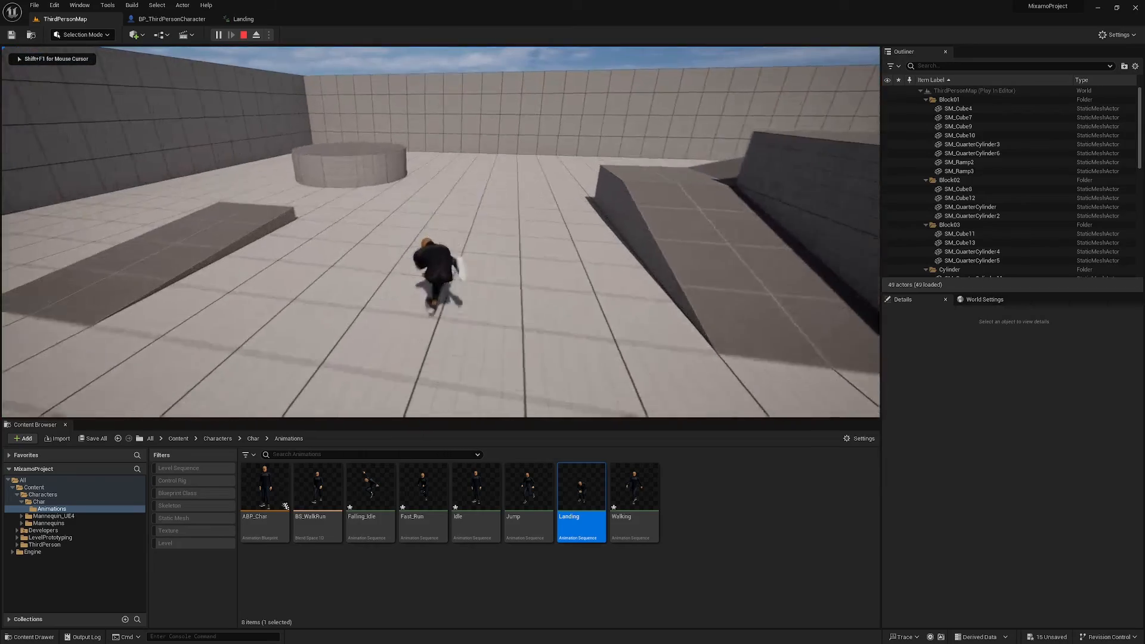
key("space")
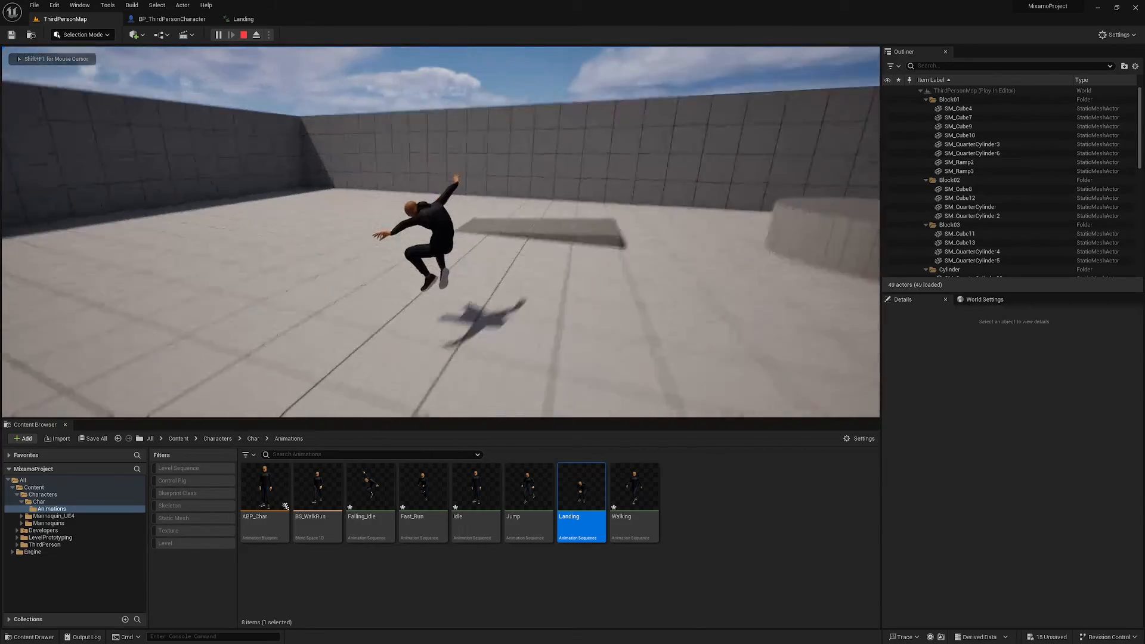
key("Escape")
Step: Set the Landing animation's Additive Anim Type to Mesh Space, save it, and return to ThirdPersonMap
left_click(257, 20)
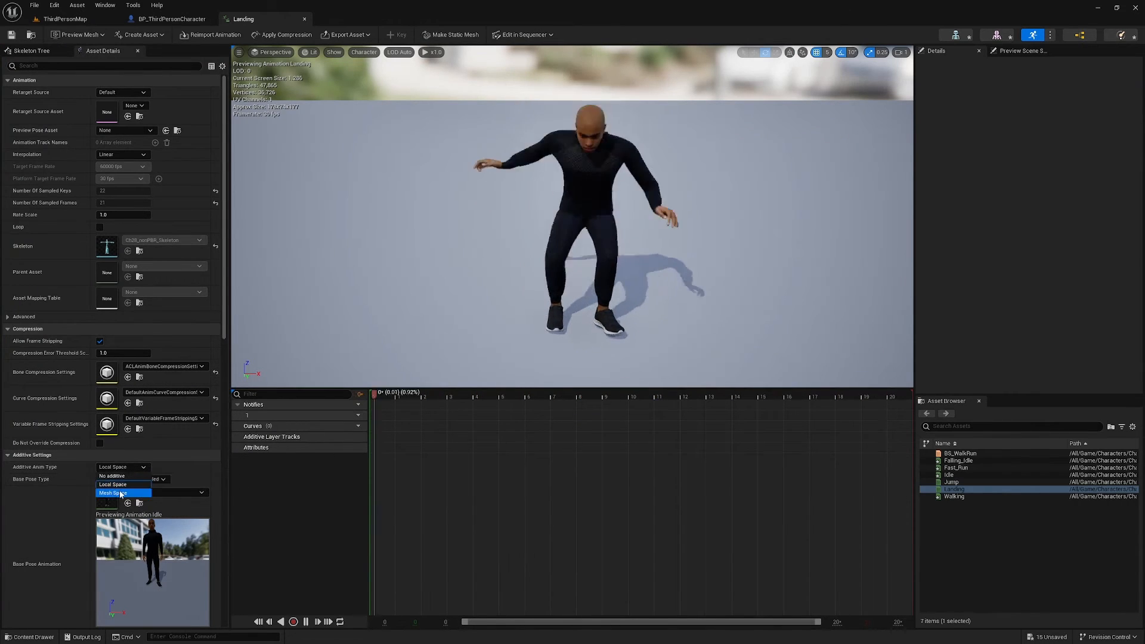
left_click(121, 493)
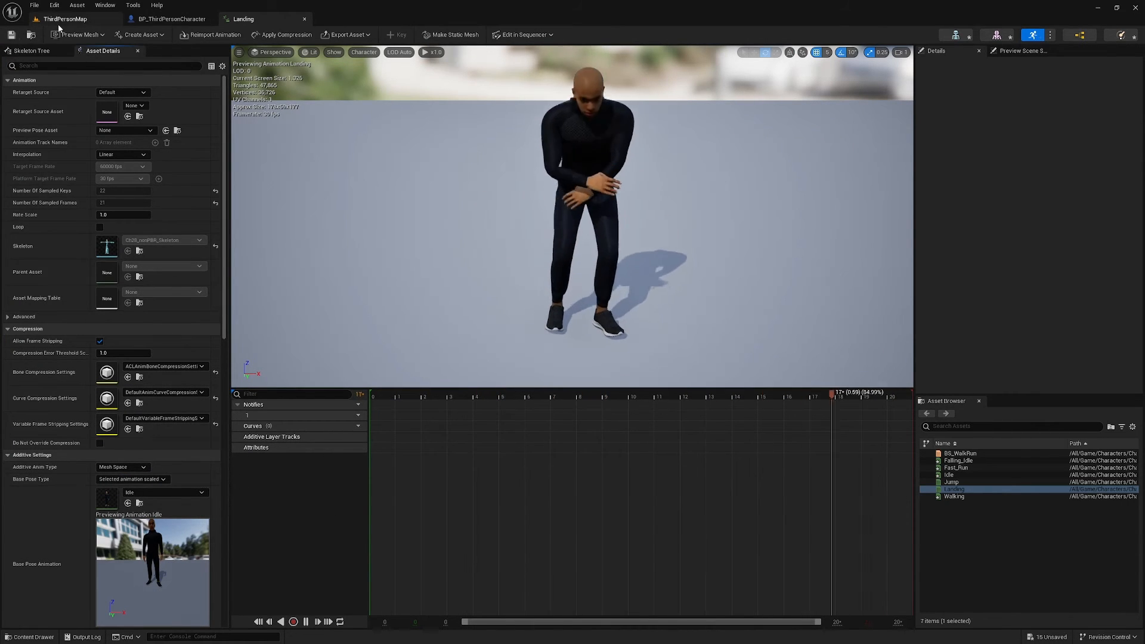
left_click(60, 22)
Step: Play ThirdPersonMap to test the character's landings with the Mesh Space additive, and stop the play session
left_click(231, 31)
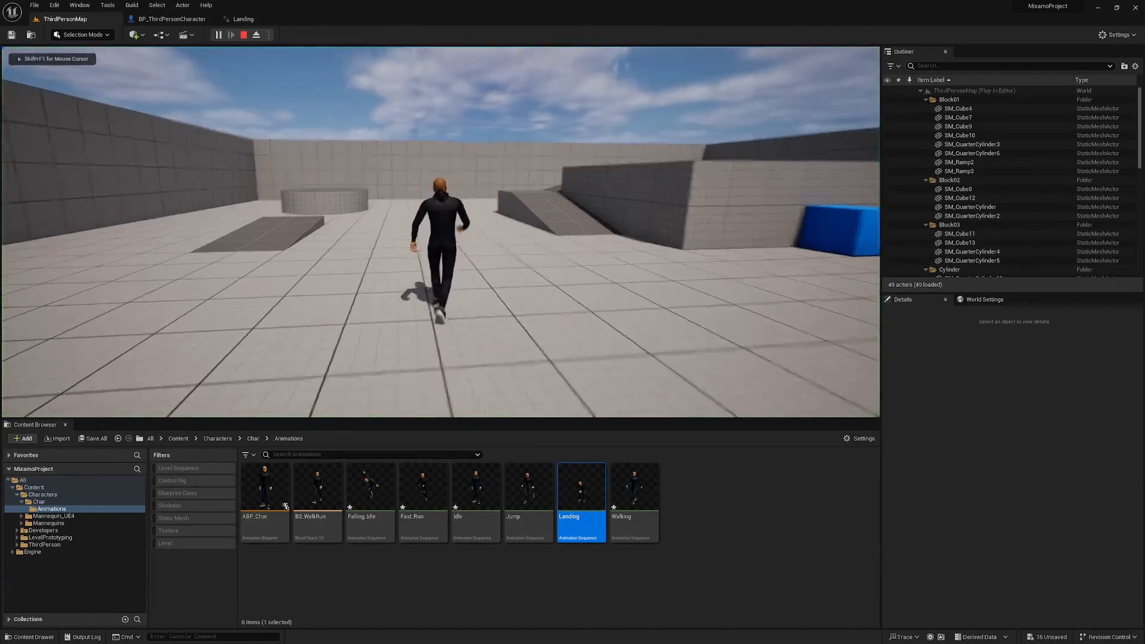
key("space")
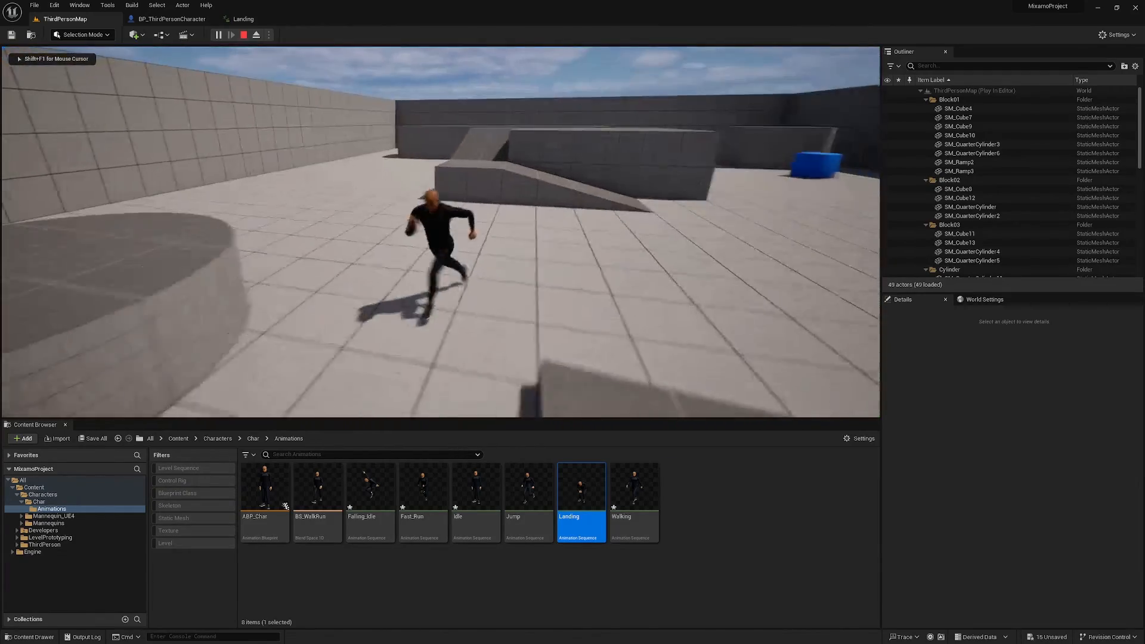
key("space")
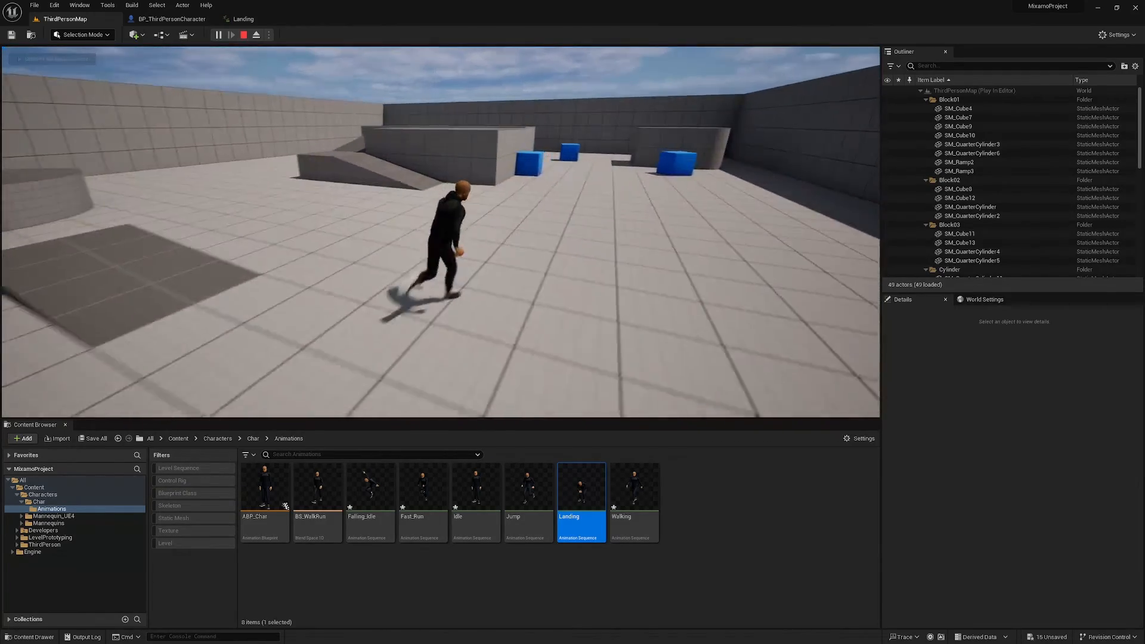
key("space")
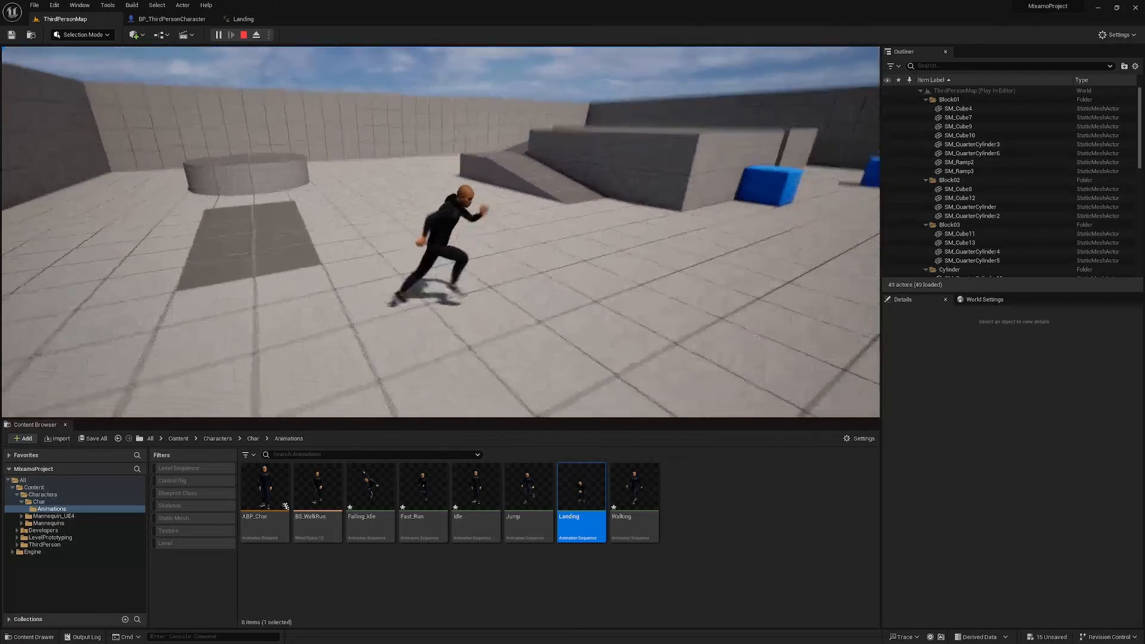
key("Escape")
Step: Set the Landing animation's Additive Anim Type back to Local Space
left_click(243, 17)
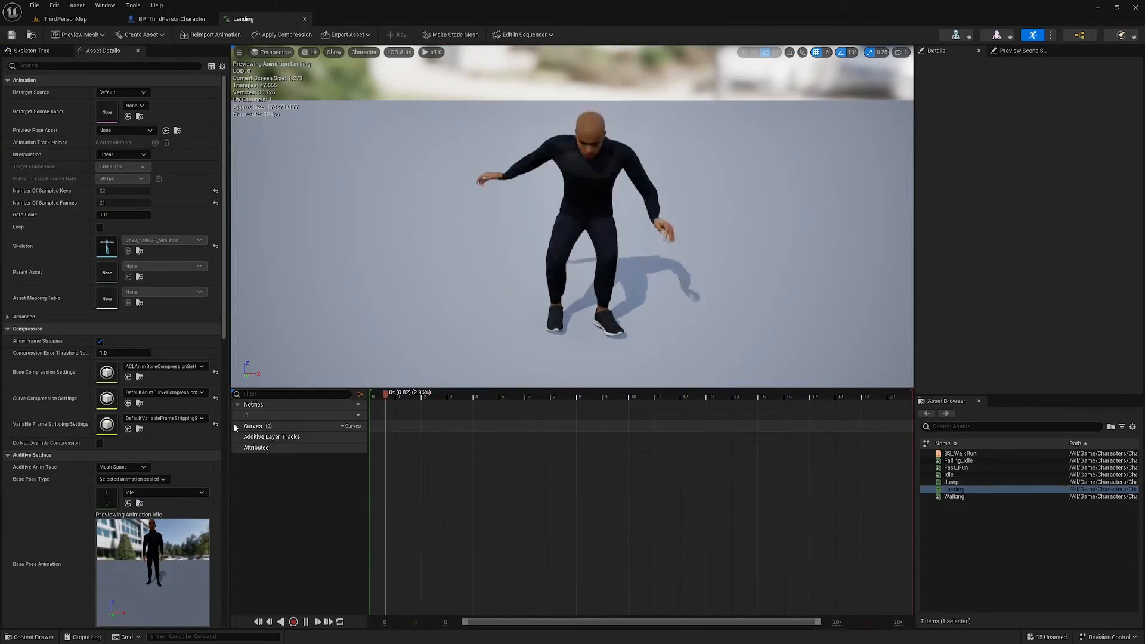
left_click(150, 492)
left_click(149, 493)
left_click(123, 468)
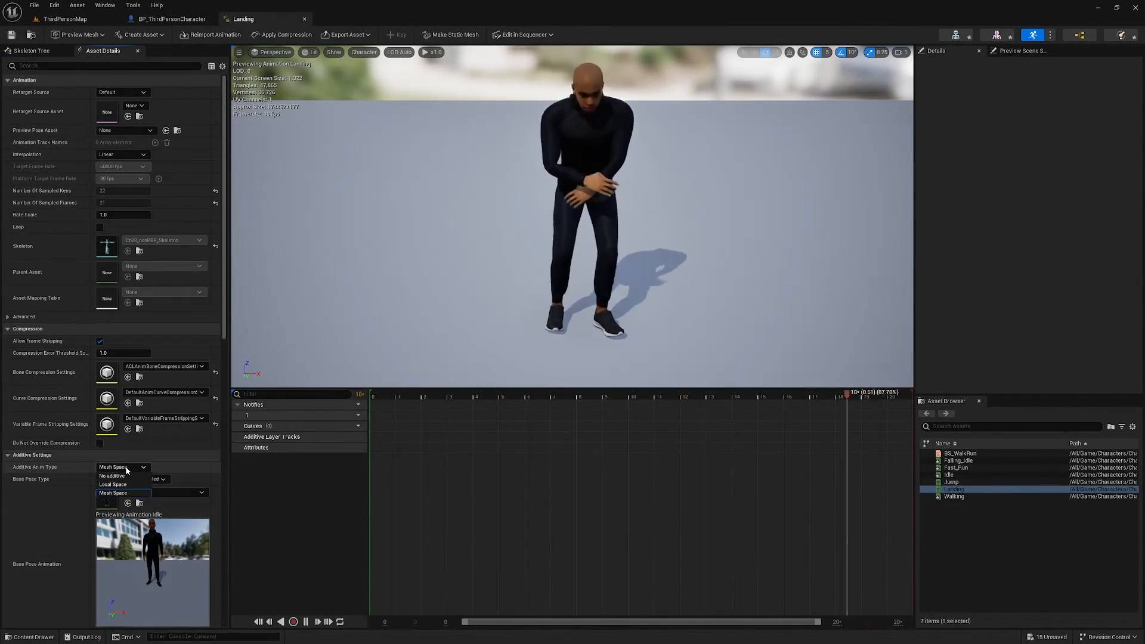
left_click(116, 484)
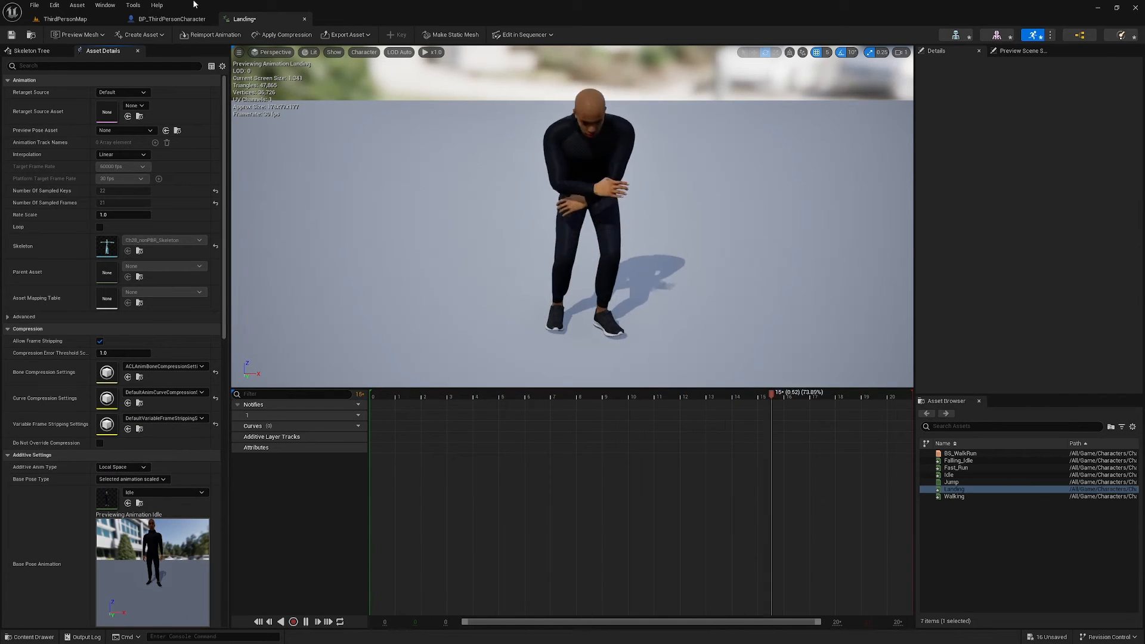
Step: In ABP_Char's Land state within Main States, set the Apply Additive node's Alpha to 0.5 and save the blueprint
left_click(65, 18)
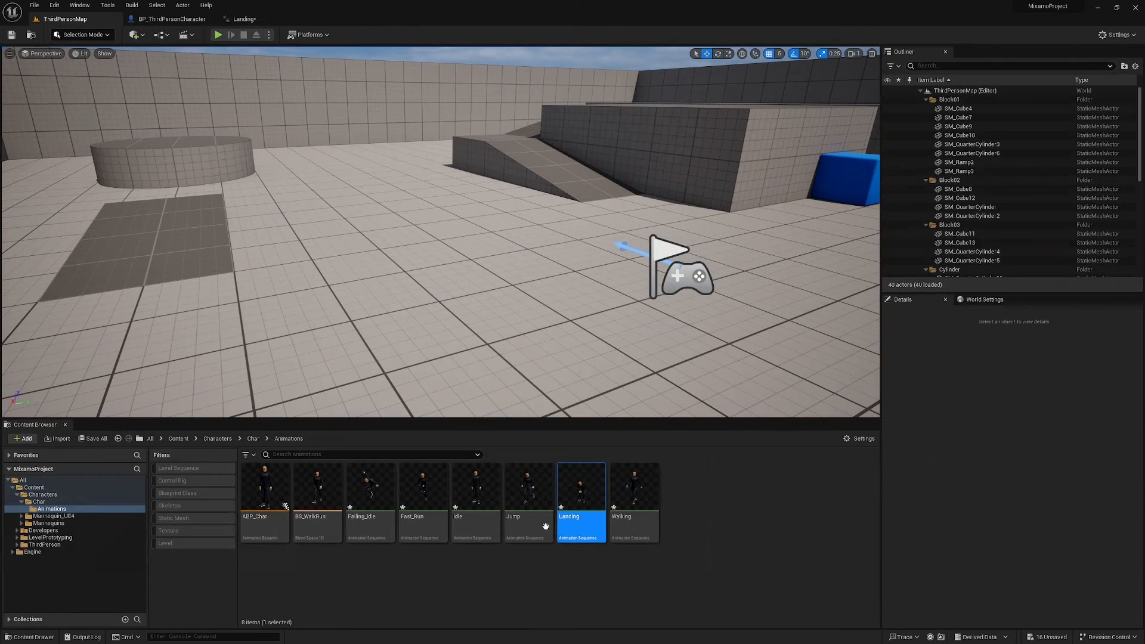
double_click(271, 517)
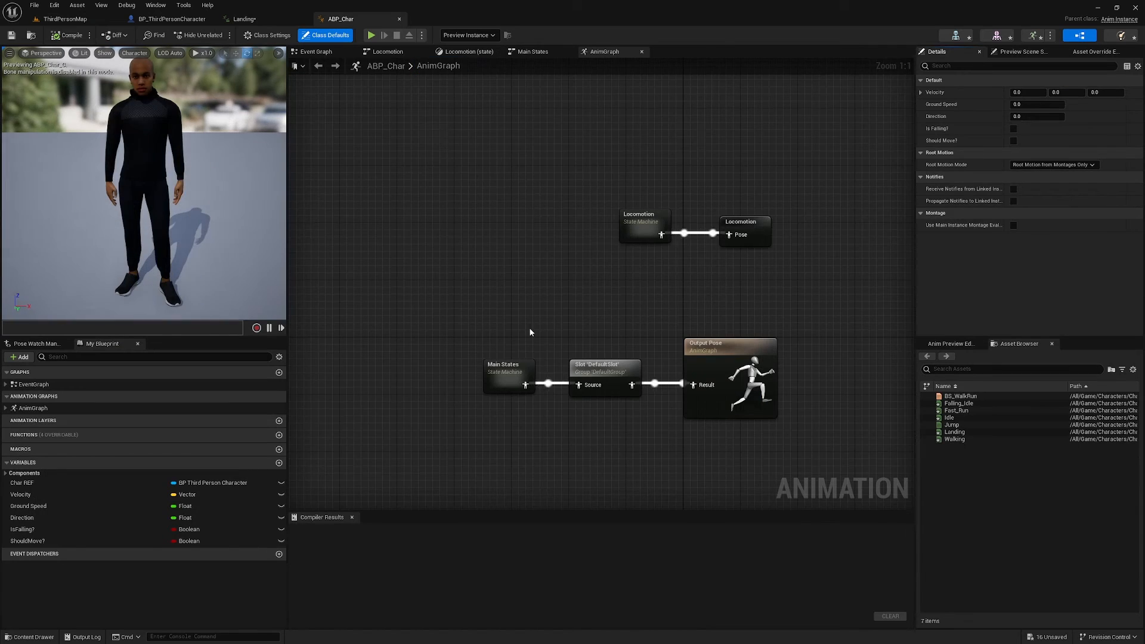
double_click(506, 372)
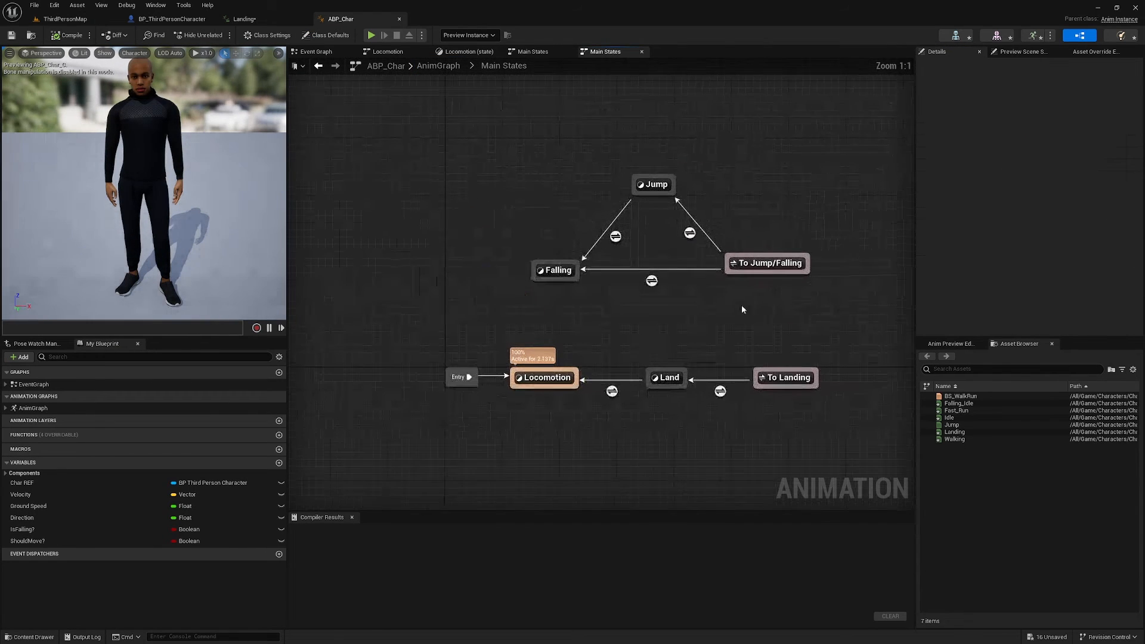
double_click(667, 381)
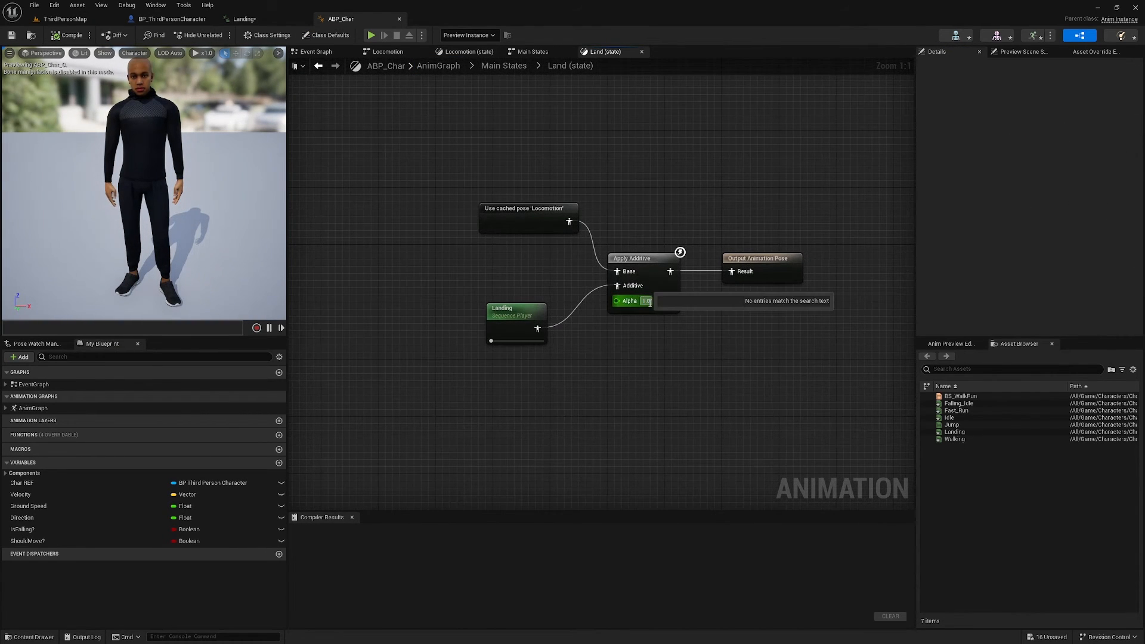
type("0.5")
key("Return")
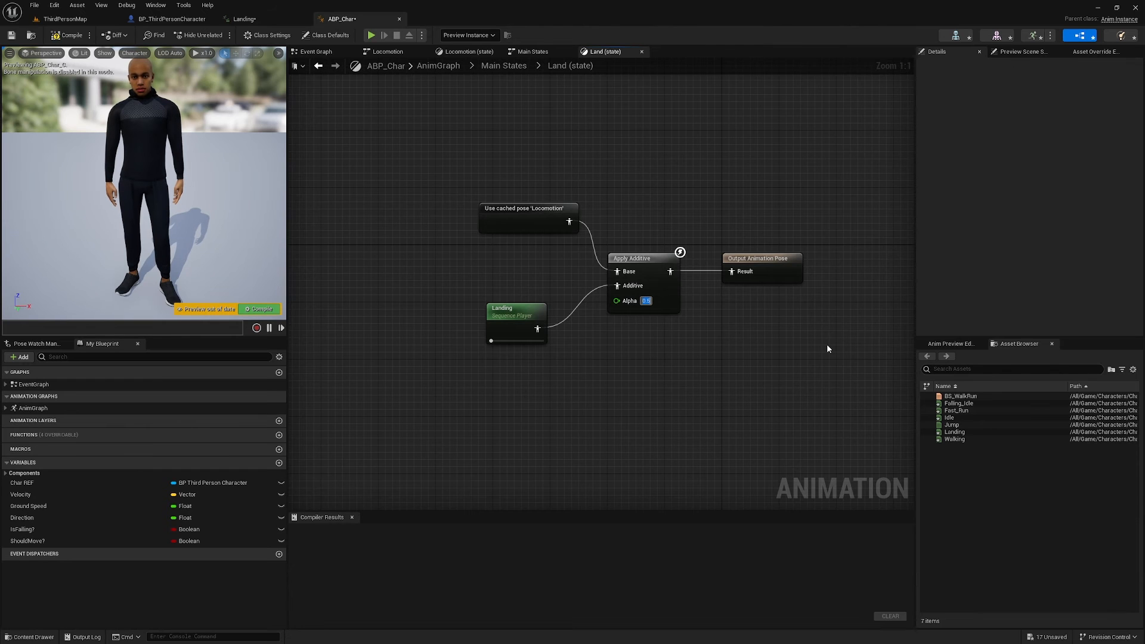
left_click(810, 352)
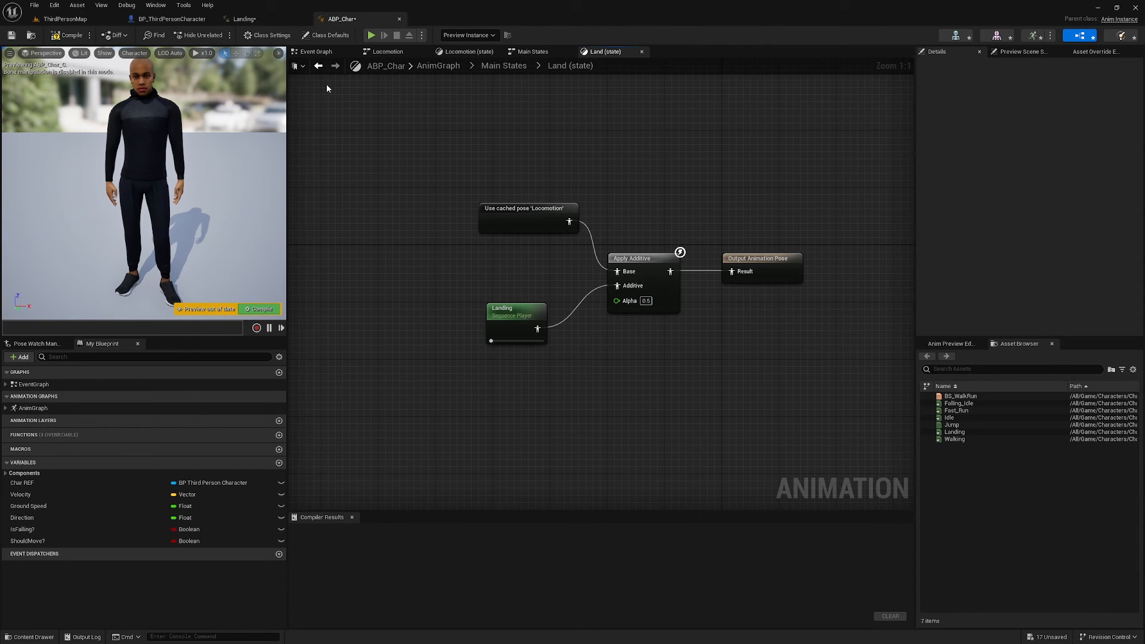
left_click(13, 36)
Step: Set the Landing animation's Base Pose Animation back to Walking and save the asset
left_click(244, 19)
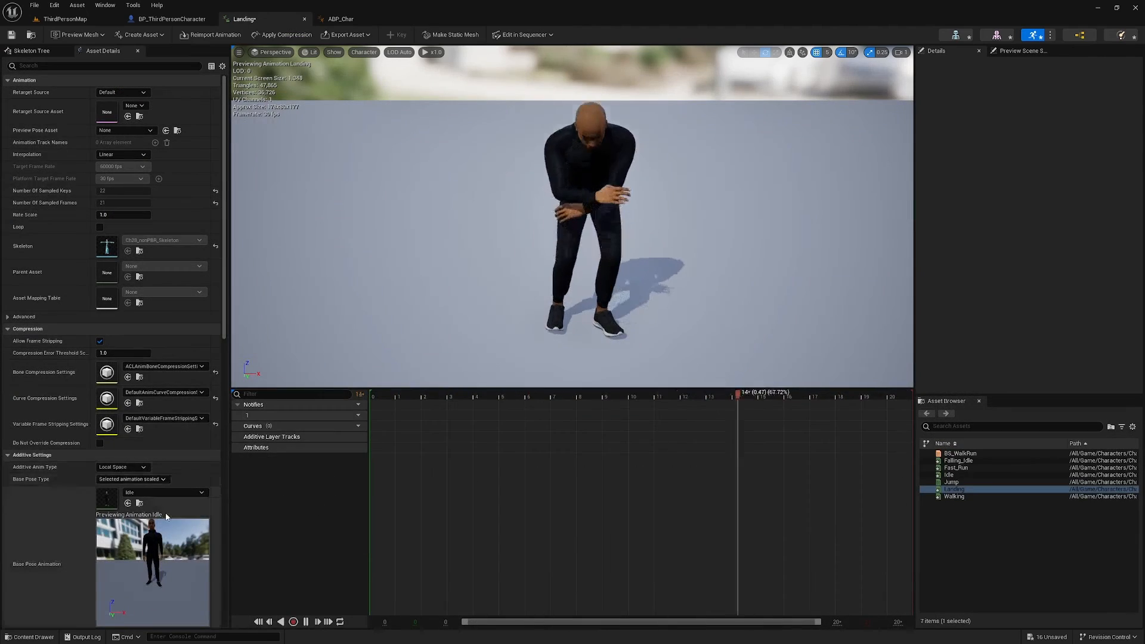
left_click(164, 492)
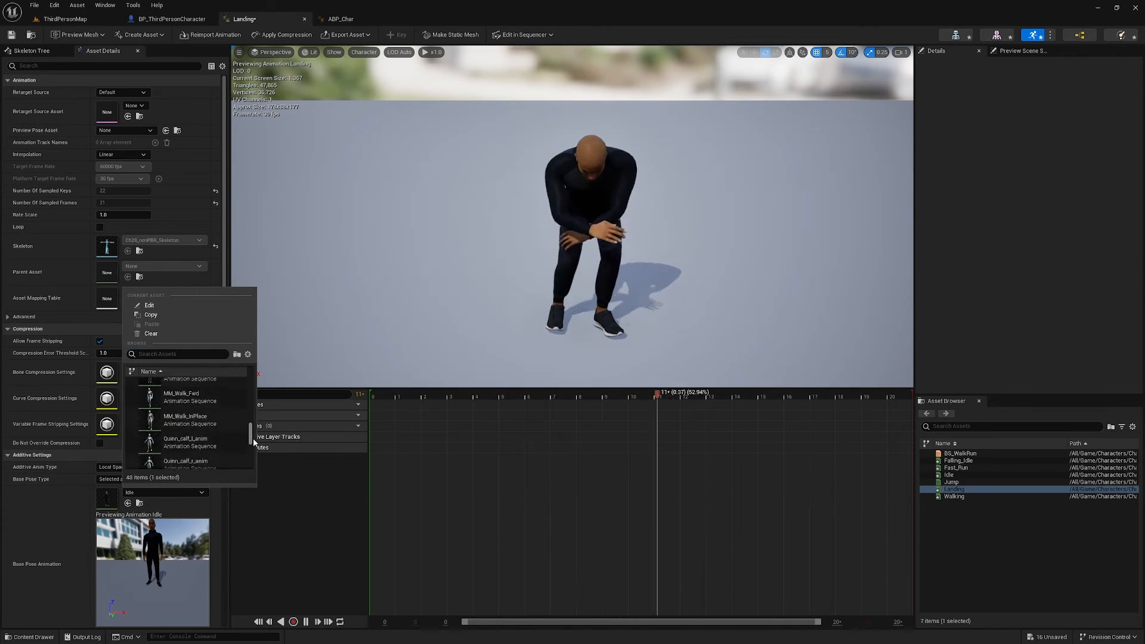
left_click_drag(254, 442, 253, 472)
left_click(219, 463)
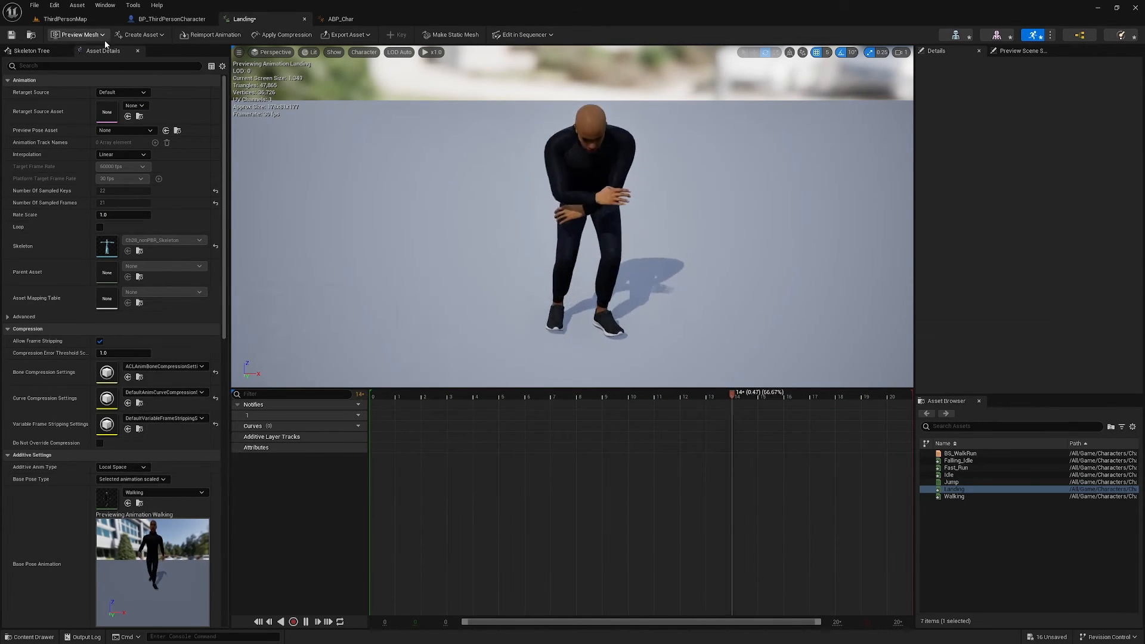
left_click(12, 35)
Step: Play ThirdPersonMap and make the character jump repeatedly while moving and turning to test the landing animation
left_click(65, 19)
left_click(220, 34)
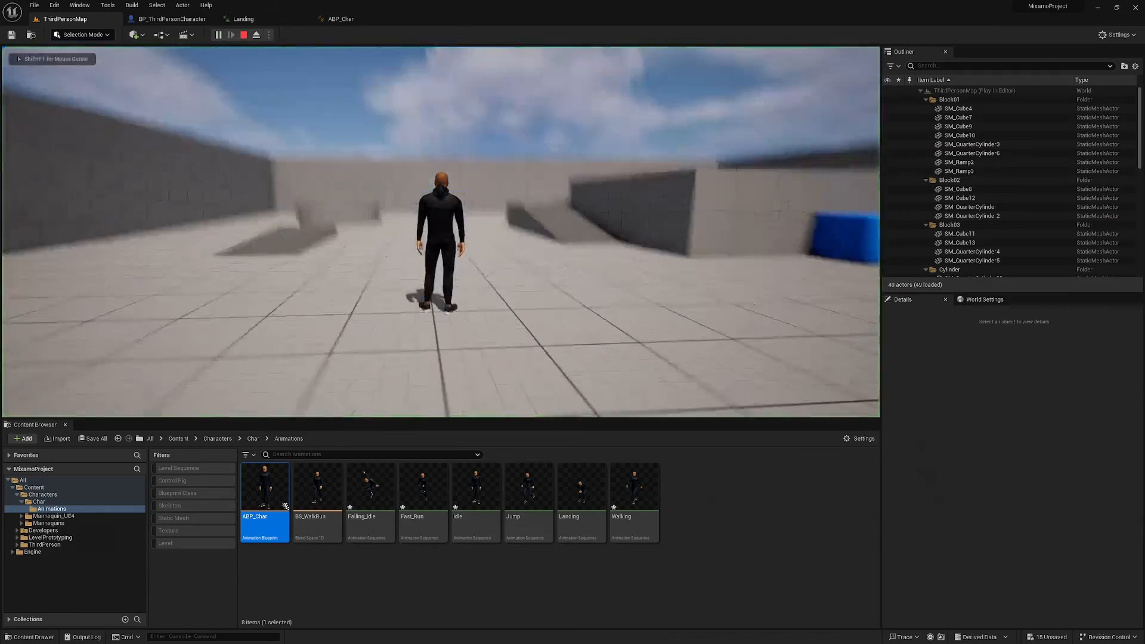
key("w")
key("space")
key("space")
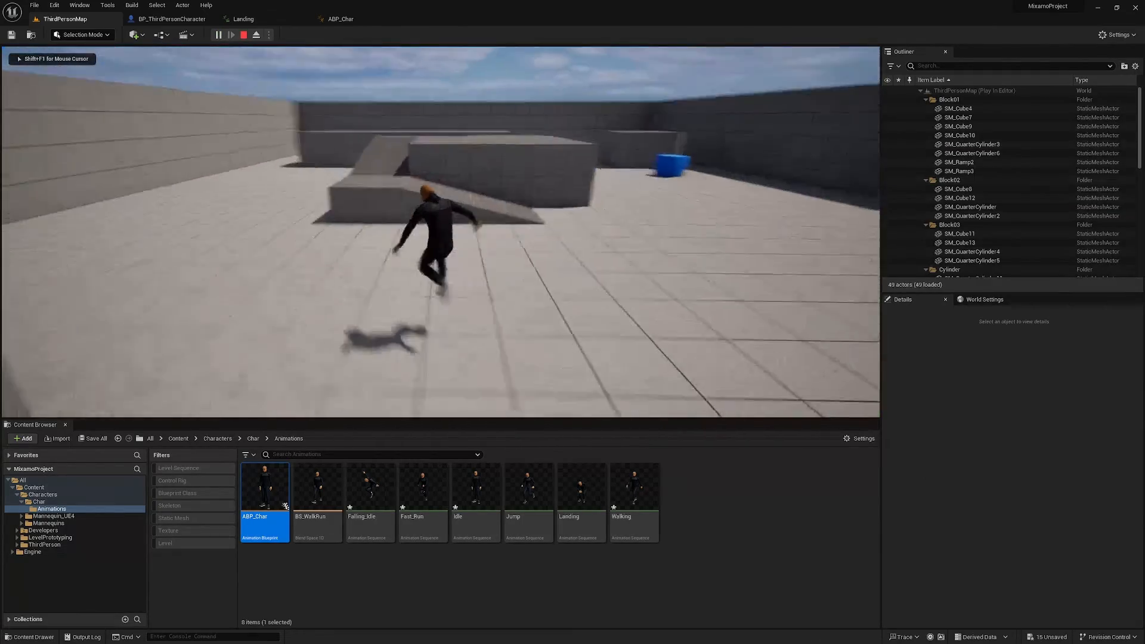
key("w")
key("space")
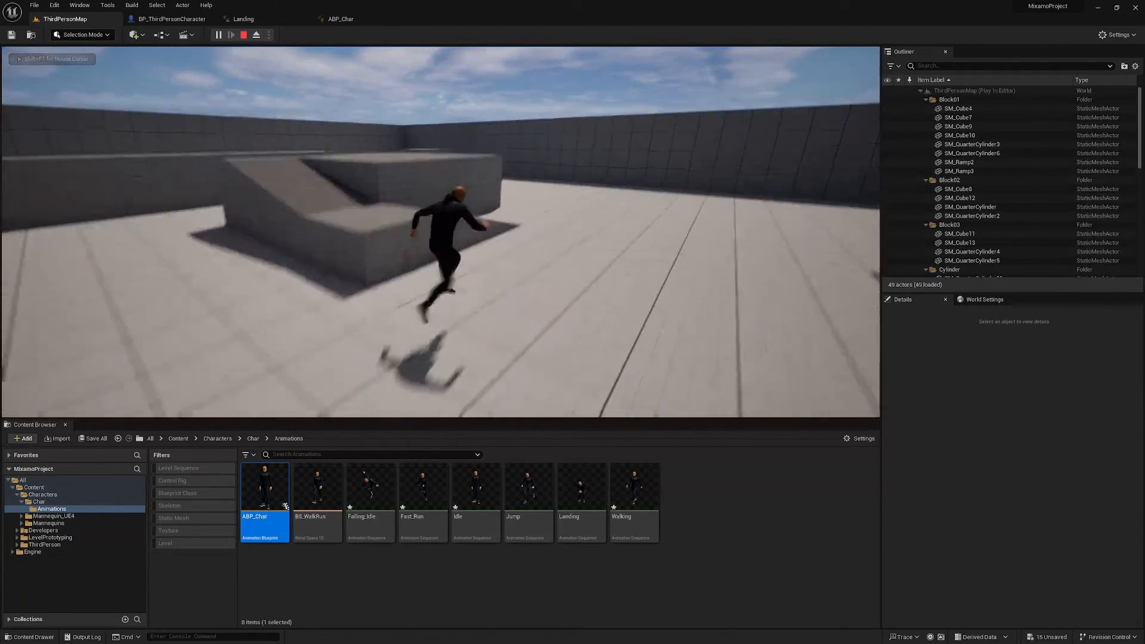
key("space")
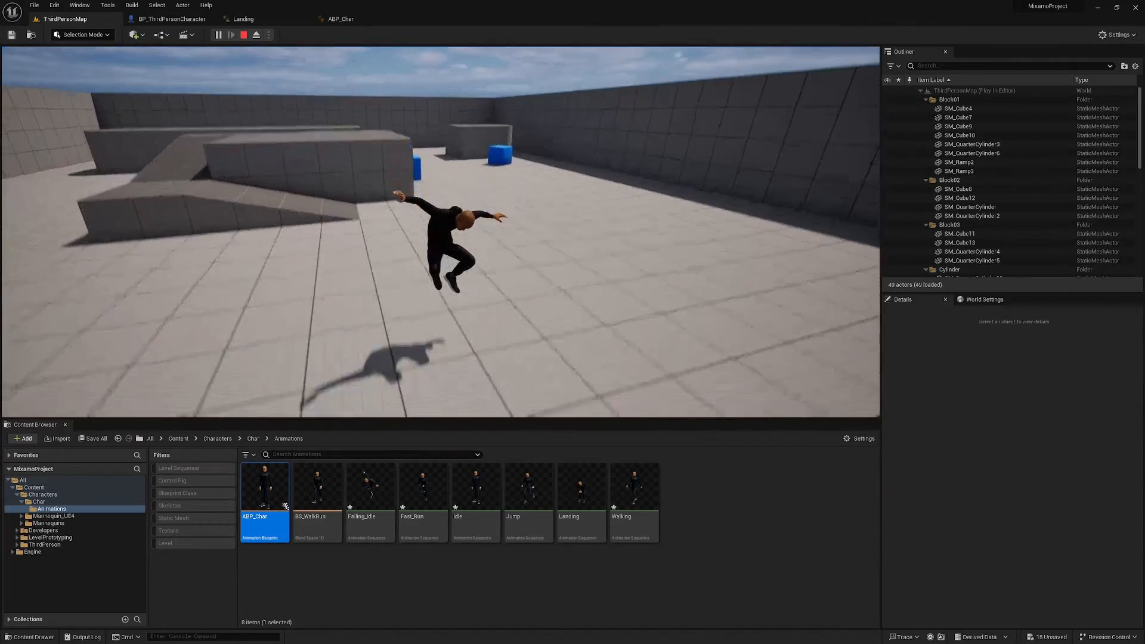
key("space")
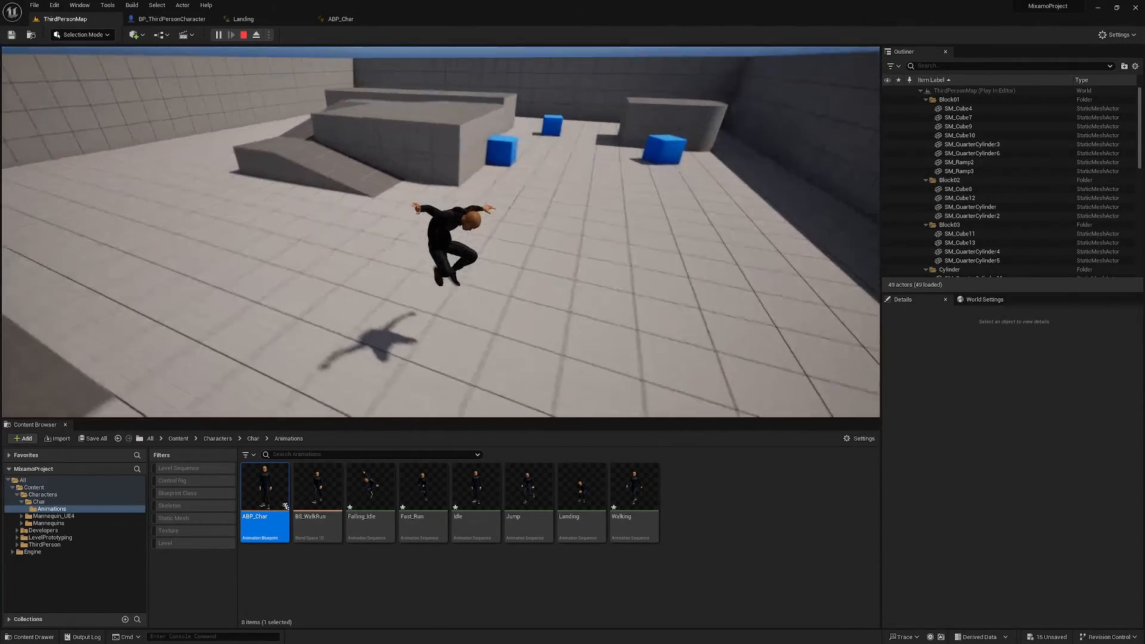
key("space")
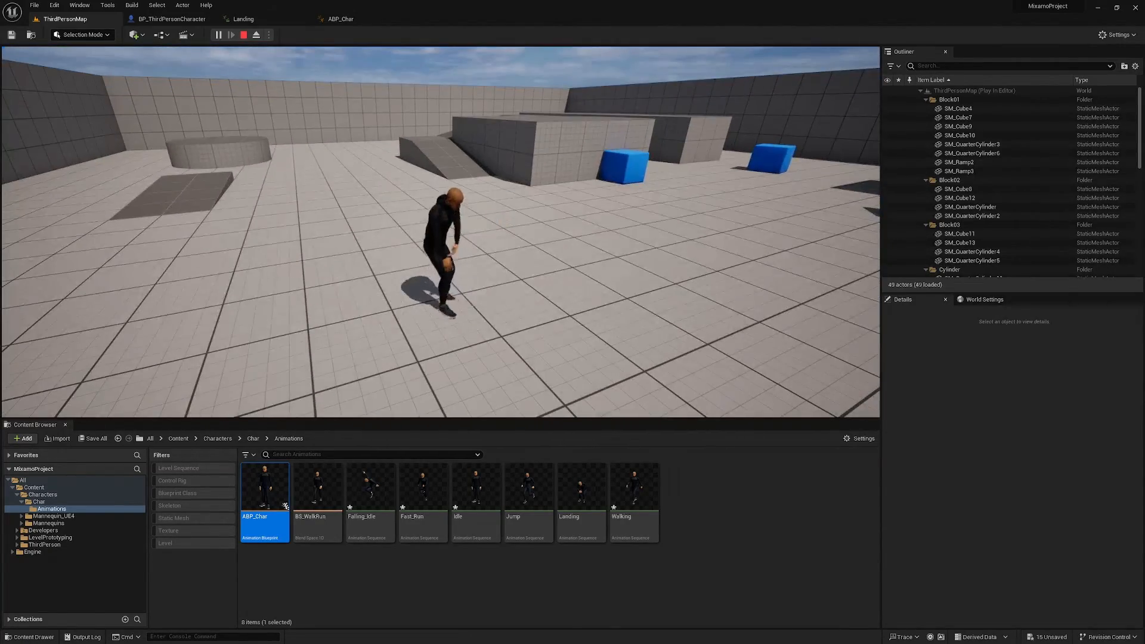
Step: Run the character around the level, view it in full screen, and stop the play session
key("w")
key("a")
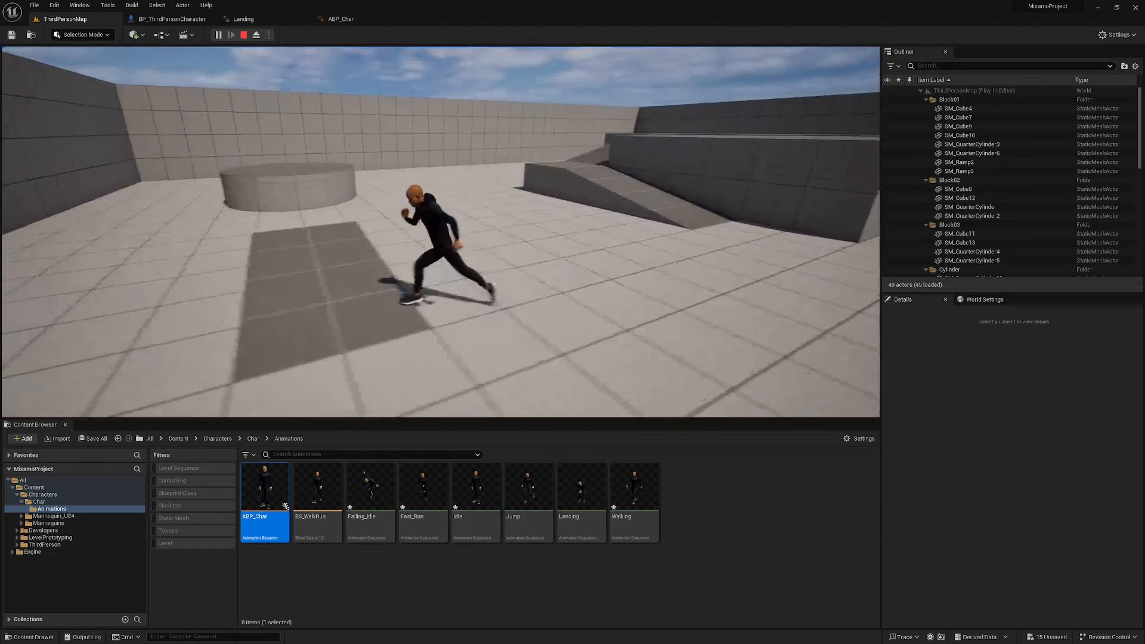
key("d")
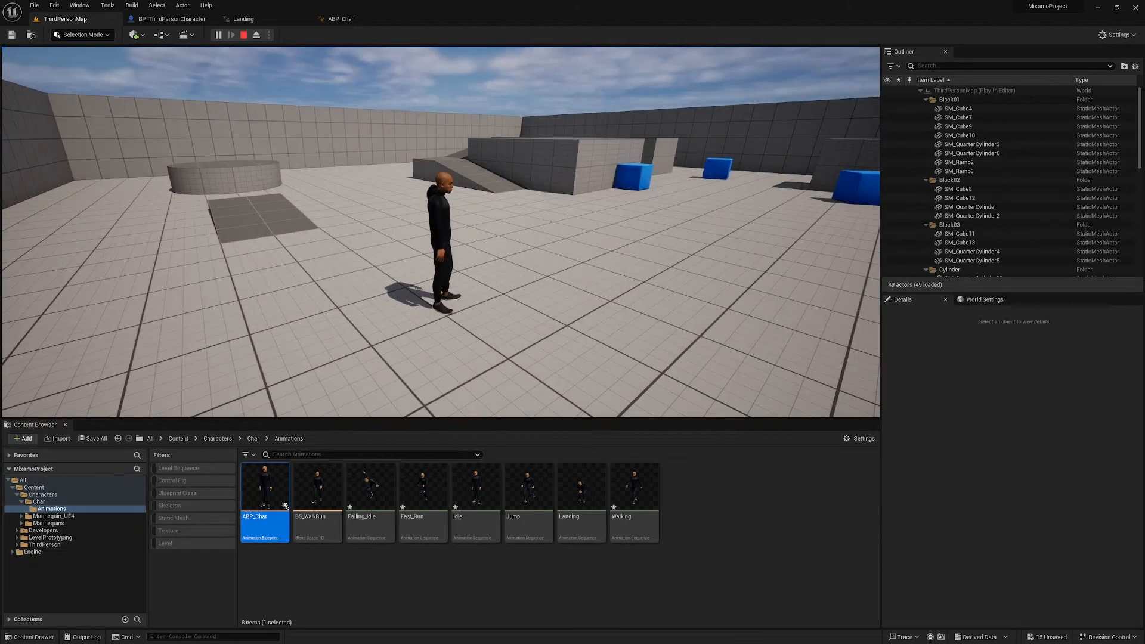
key("F11")
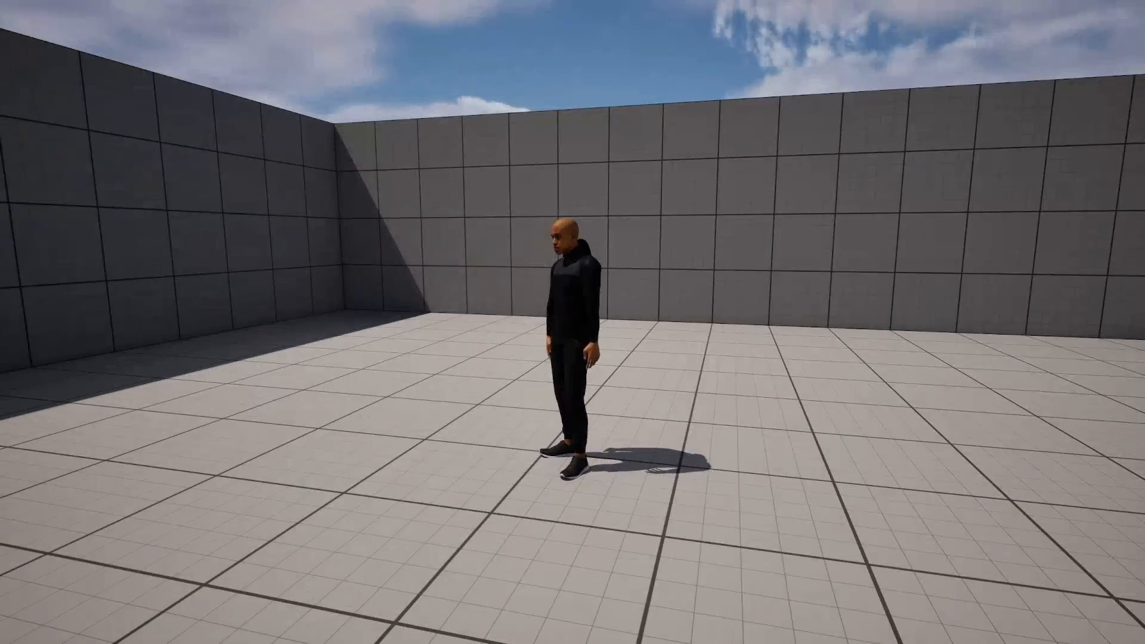
key("Escape")
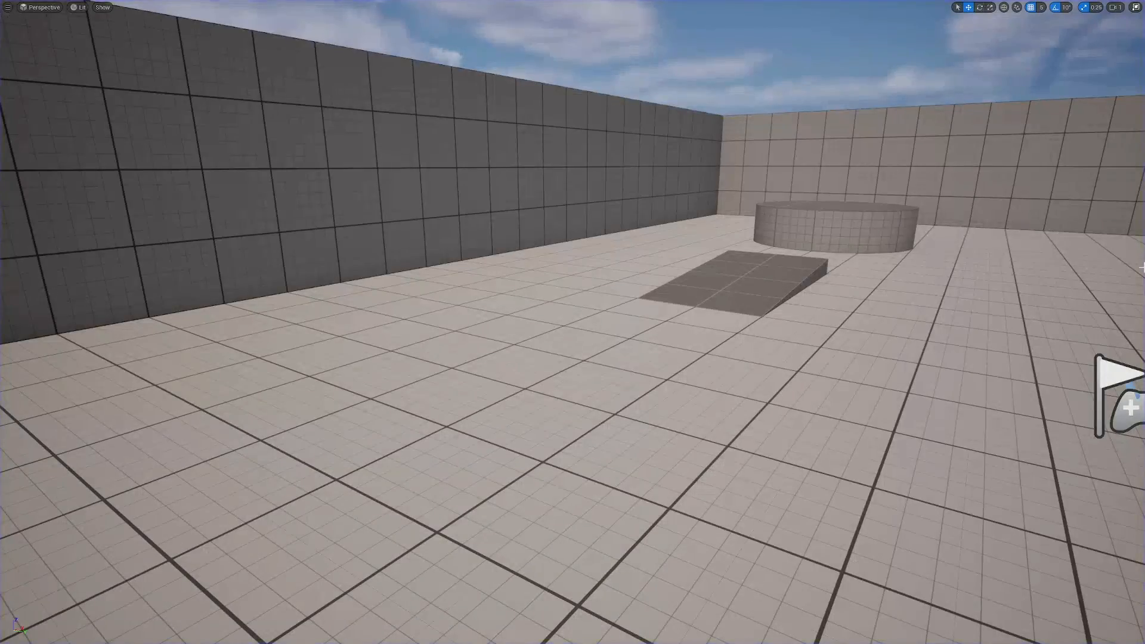
key("F11")
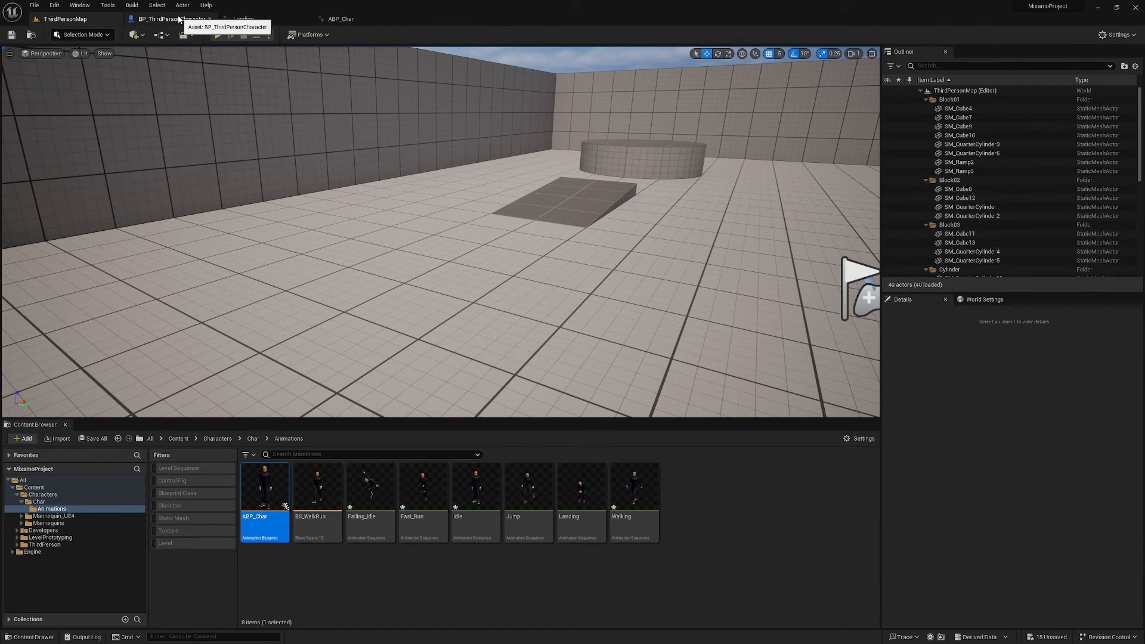
Step: In BP_ThirdPersonCharacter, set the Character Movement component's Max Walk Speed to 100 cm/s
left_click(179, 19)
left_click(361, 52)
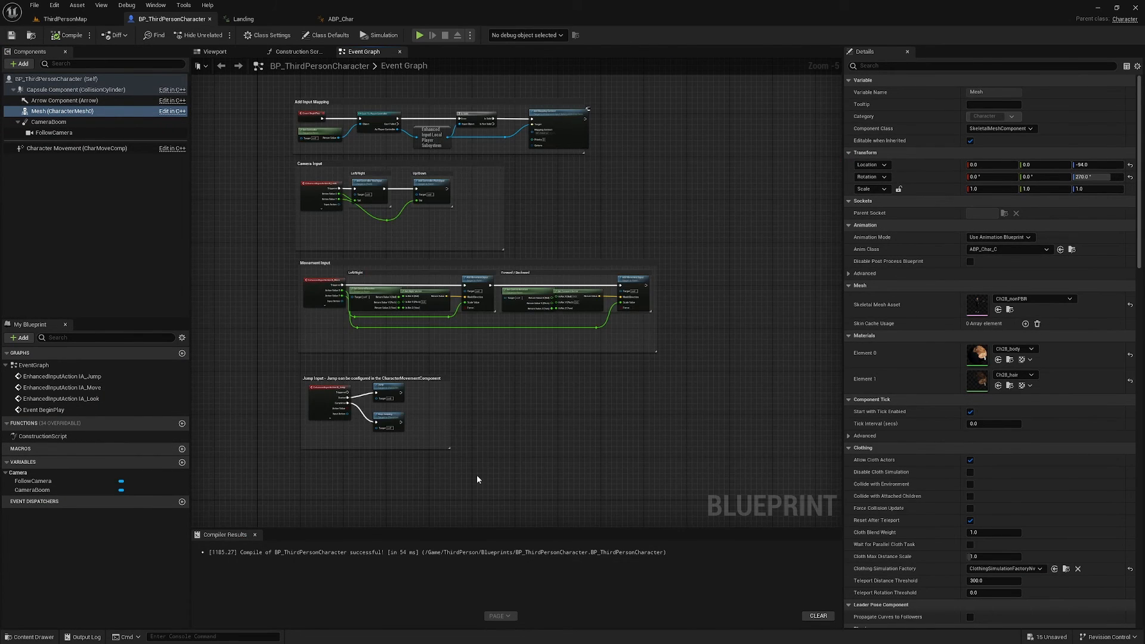
right_click_drag(478, 475, 474, 277)
scroll(326, 308, "up", 3)
right_click_drag(338, 324, 325, 291)
left_click(36, 149)
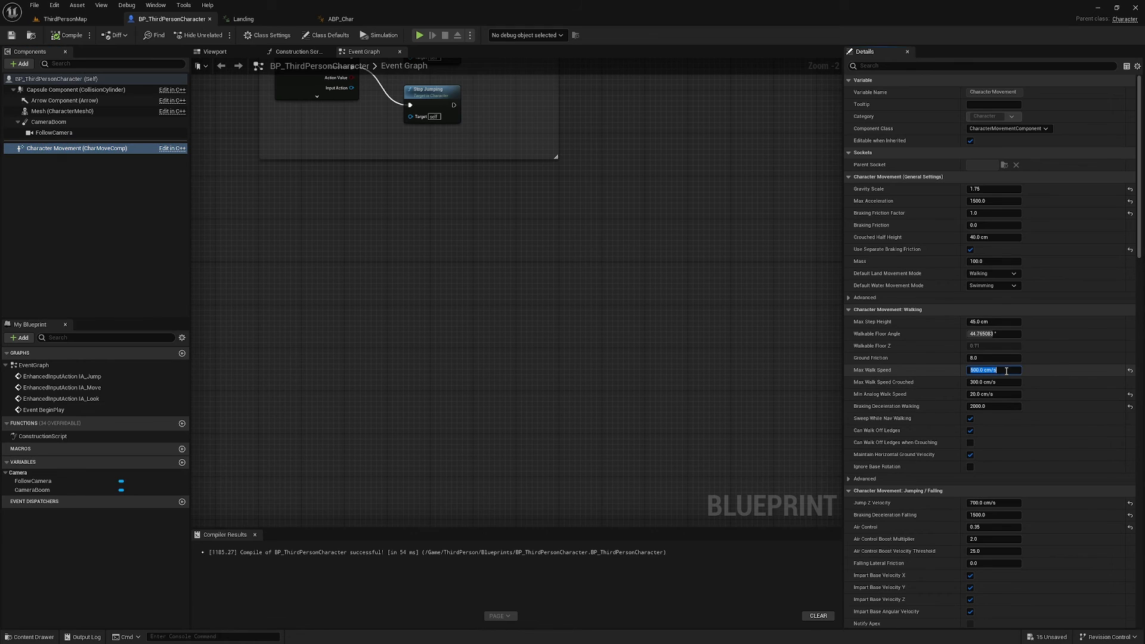
type("100")
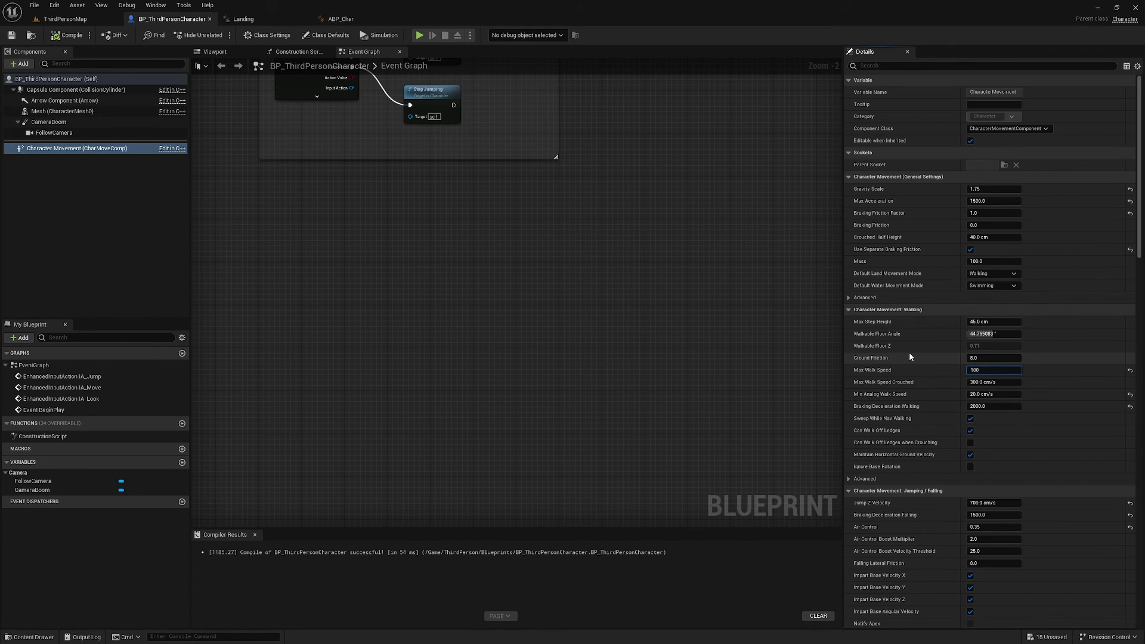
key("Return")
left_click(651, 366)
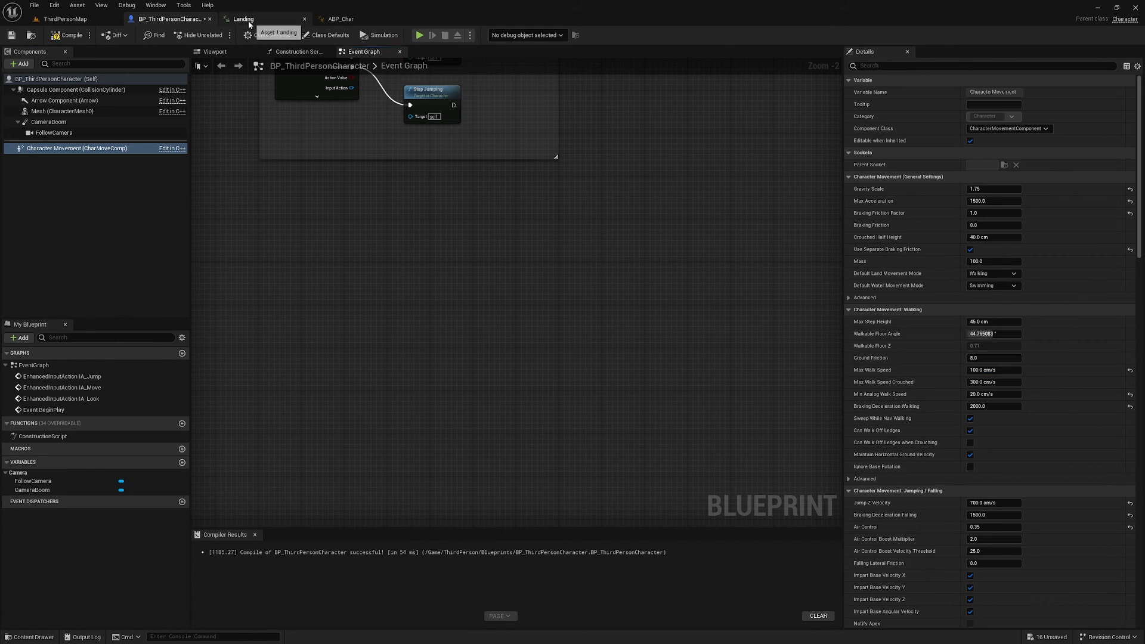
Step: Check the Speed axis range in the BS_WalkRun blend space and return to BP_ThirdPersonCharacter's Event Graph
left_click(63, 19)
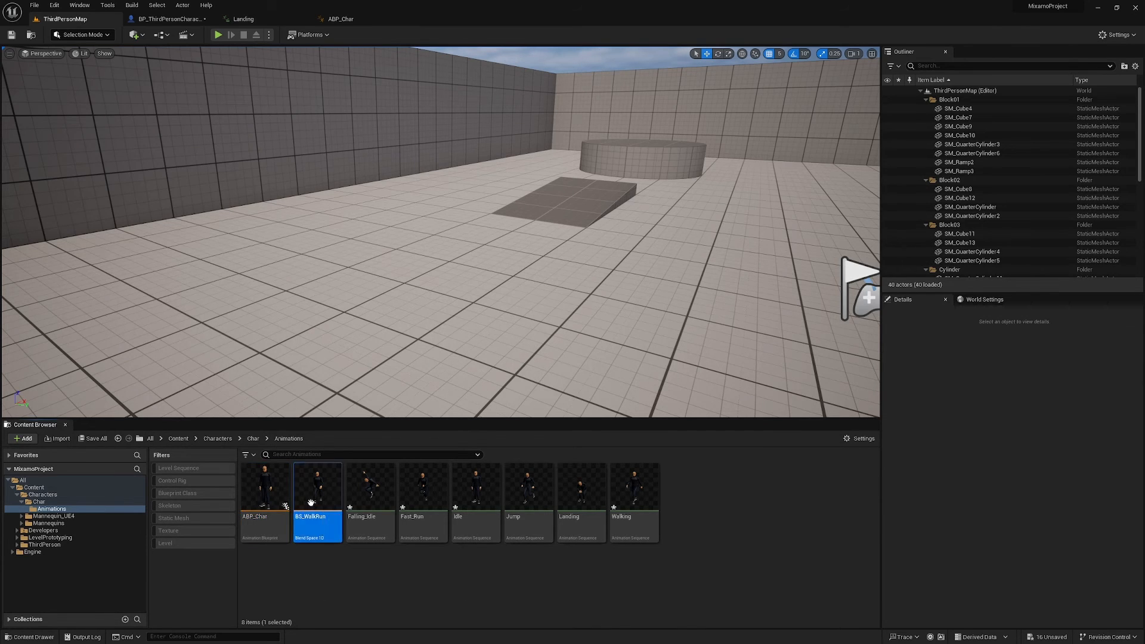
double_click(311, 503)
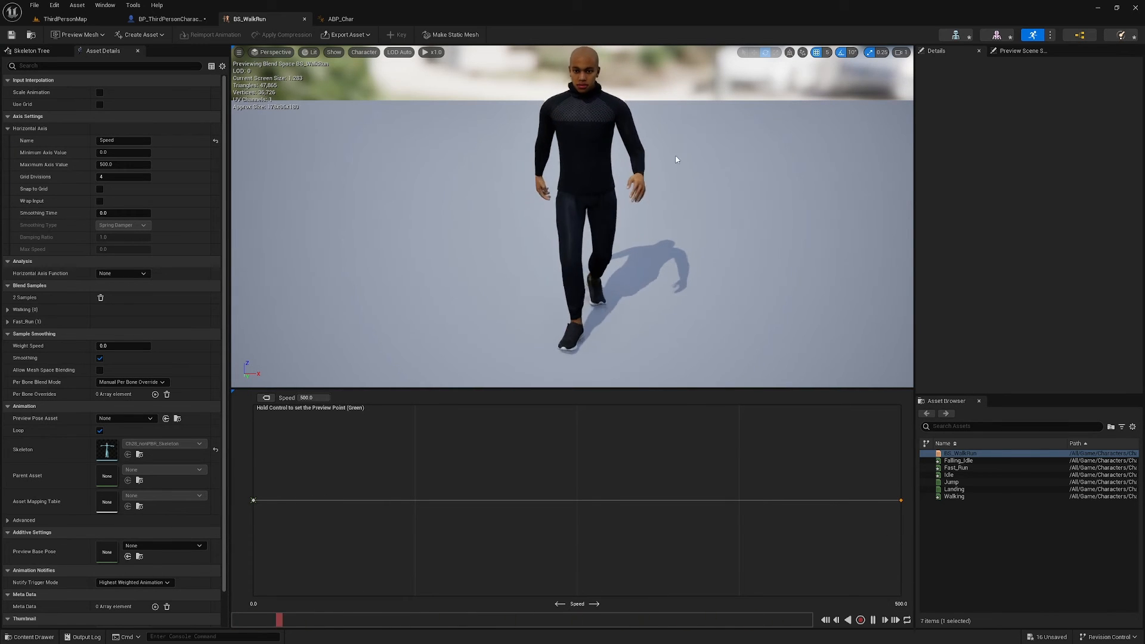
left_click(170, 19)
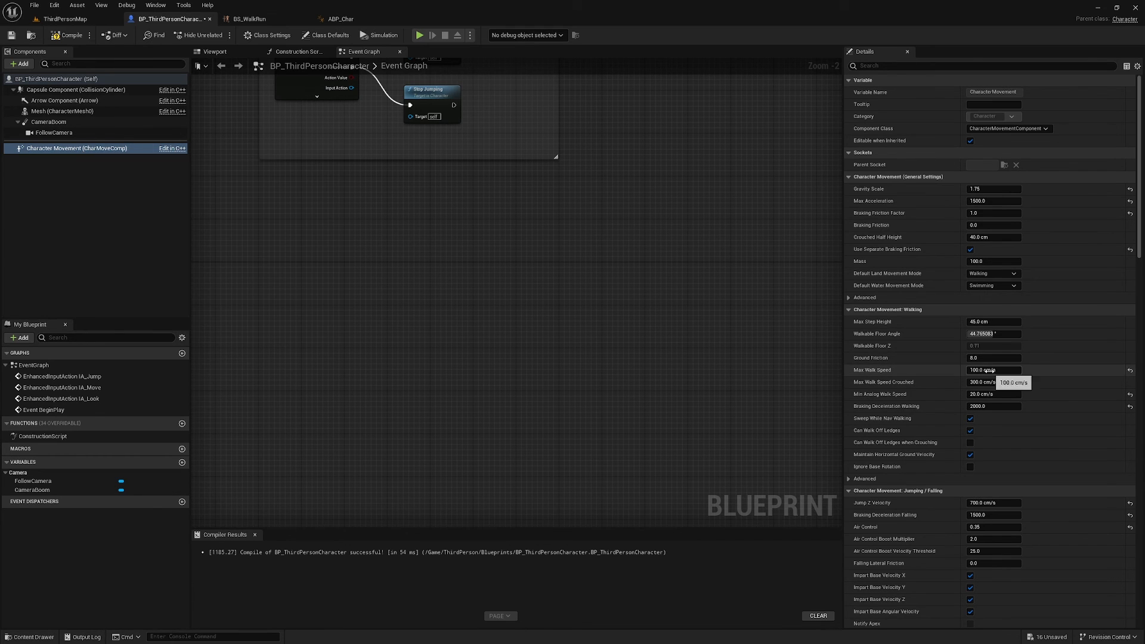
Step: Add a Left Shift keyboard event in the empty Event Graph area below the jump input section
right_click(277, 250)
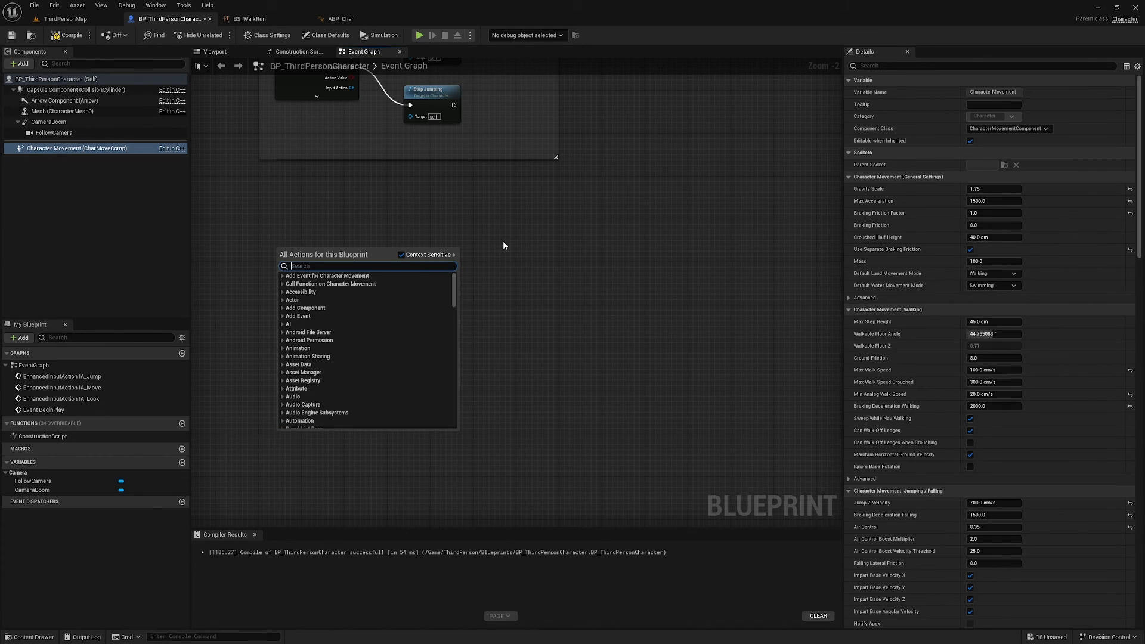
type("left shift")
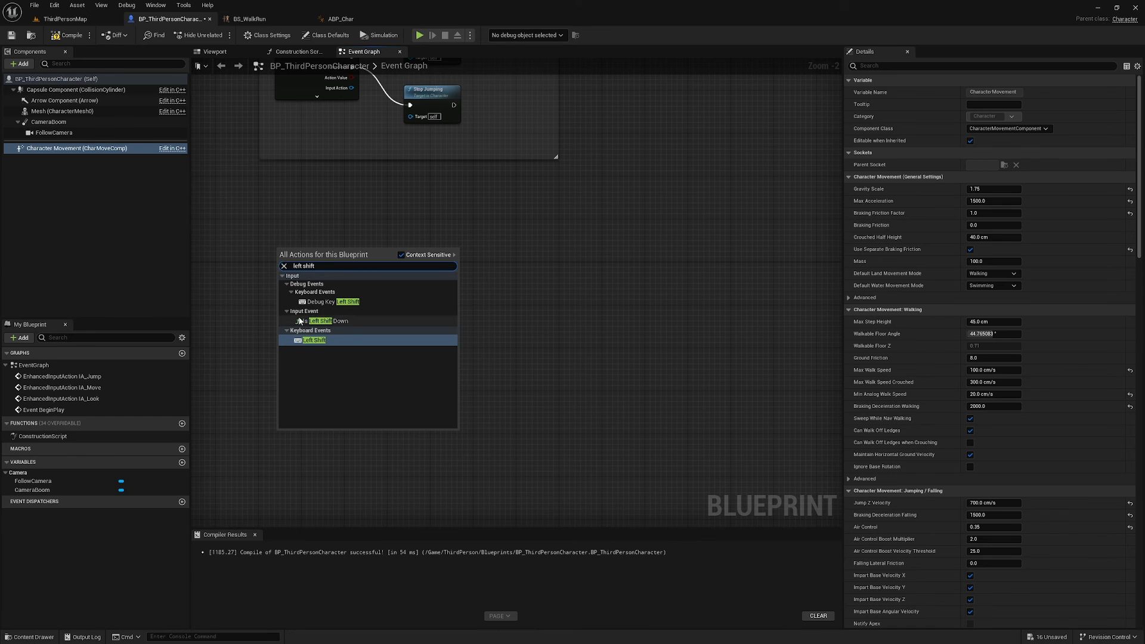
left_click(323, 340)
scroll(257, 275, "up", 2)
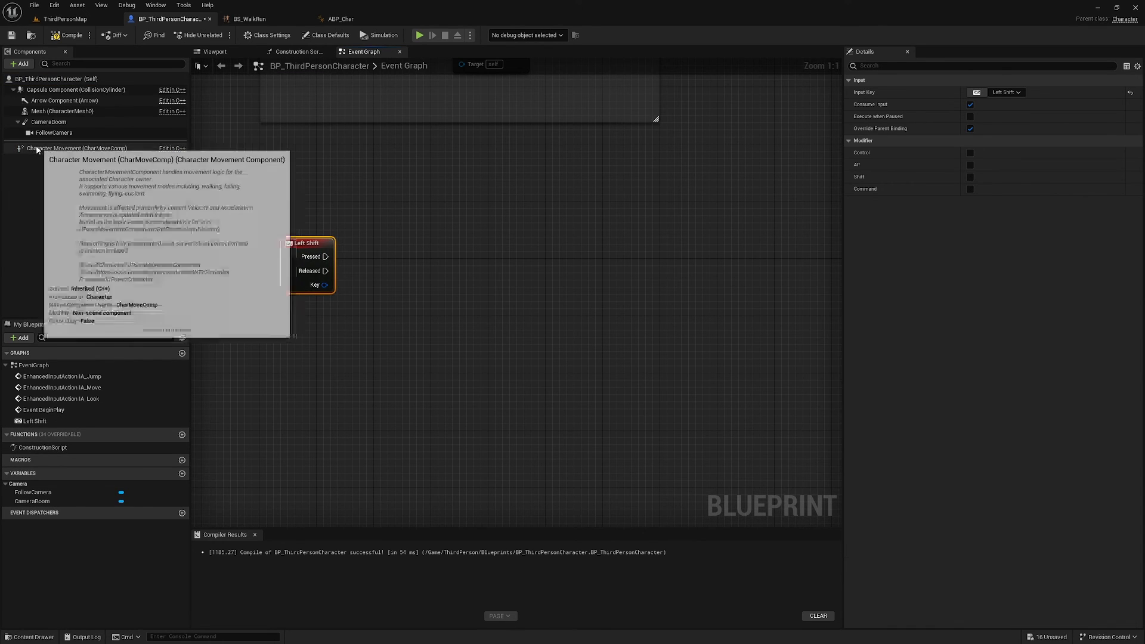
Step: Add a Character Movement reference beside the Left Shift event and create a Set Max Walk Speed node from it
left_click_drag(76, 148, 471, 273)
left_click_drag(354, 267, 354, 266)
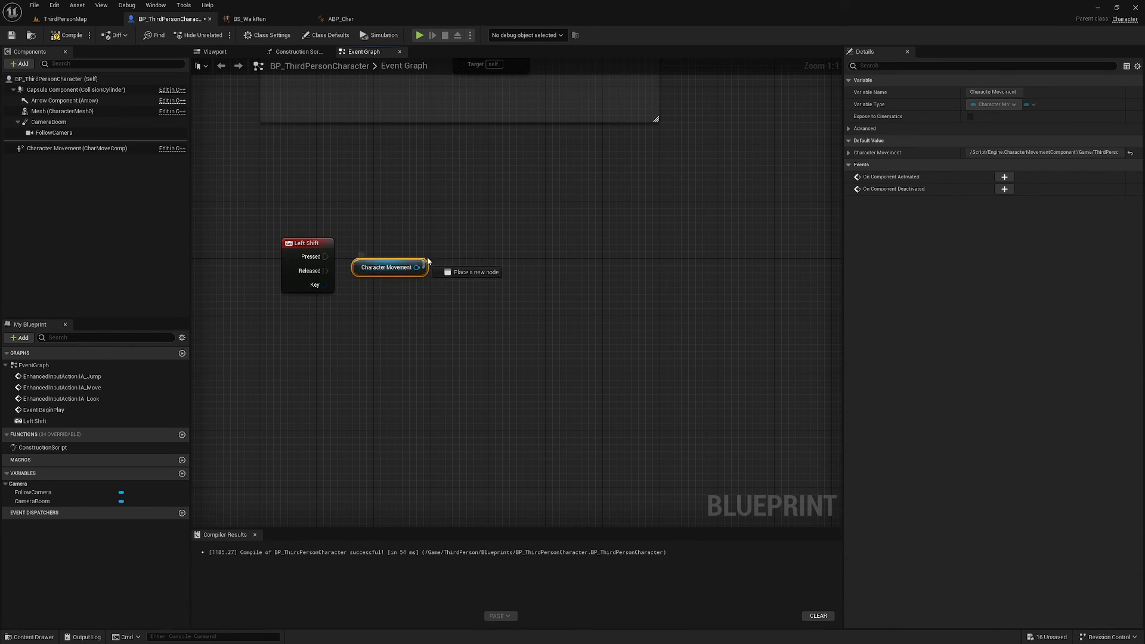
left_click_drag(428, 260, 449, 232)
type("set max w")
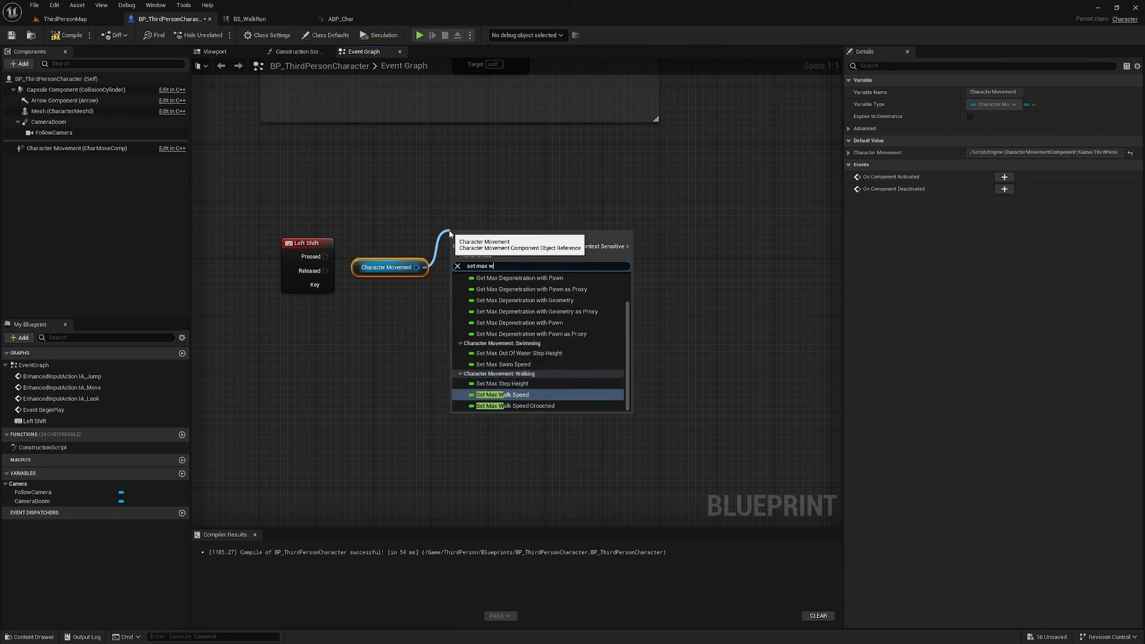
type("alk")
key("Return")
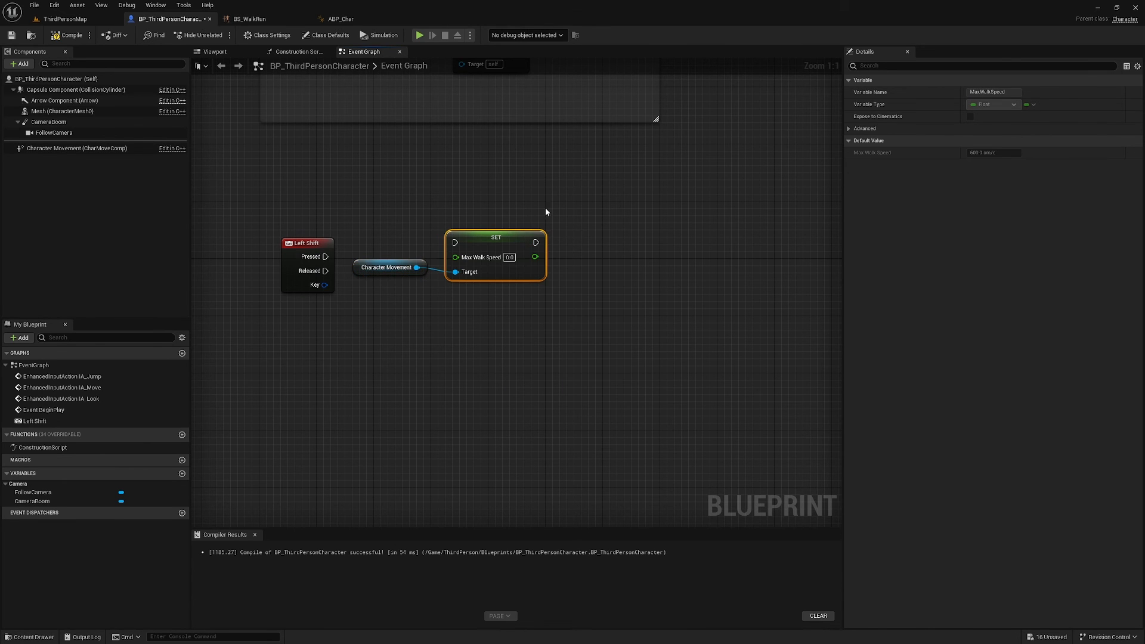
Step: Duplicate the Set Max Walk Speed node, target both at Character Movement, and wire Left Shift's Pressed and Released to them respectively
left_click_drag(501, 235, 501, 213)
key("ctrl+c")
key("ctrl+v")
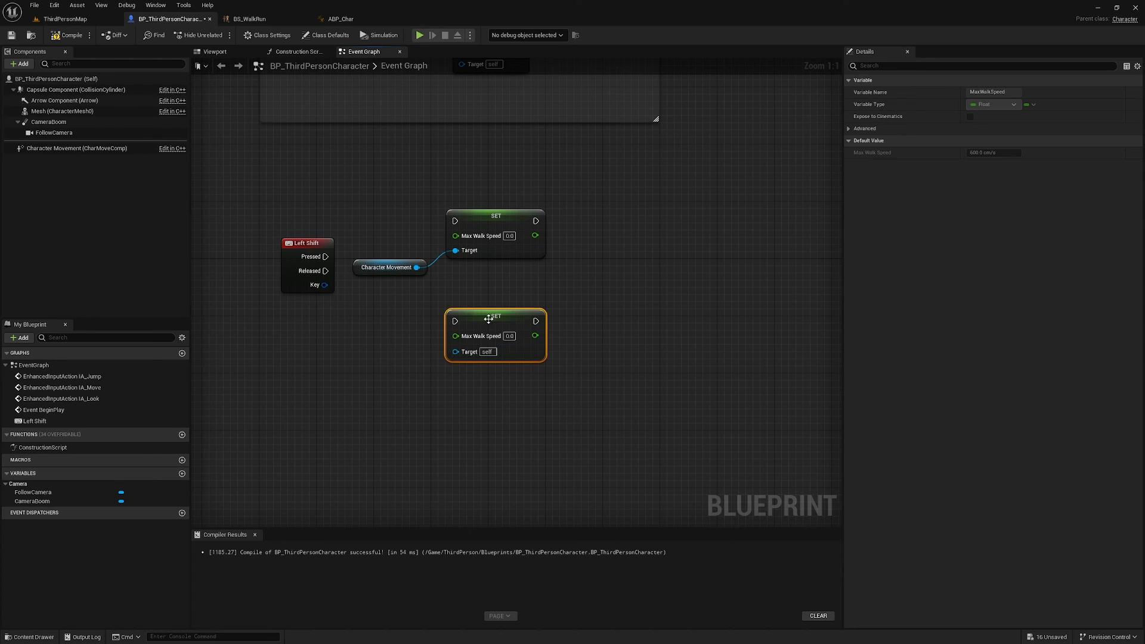
left_click_drag(488, 319, 496, 269)
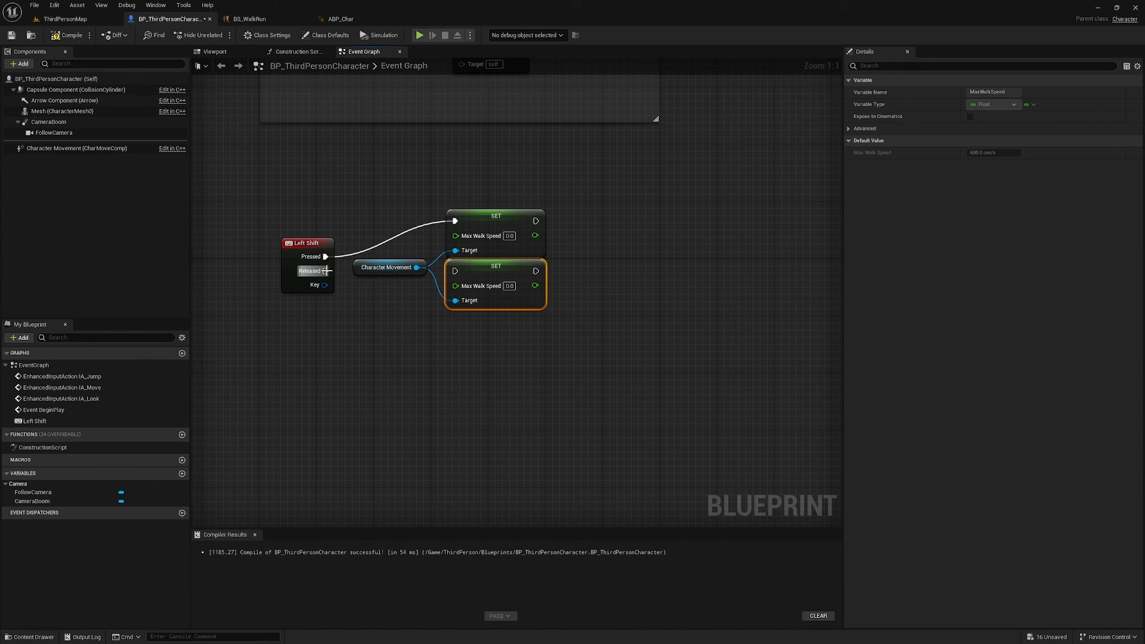
left_click_drag(455, 272, 495, 297)
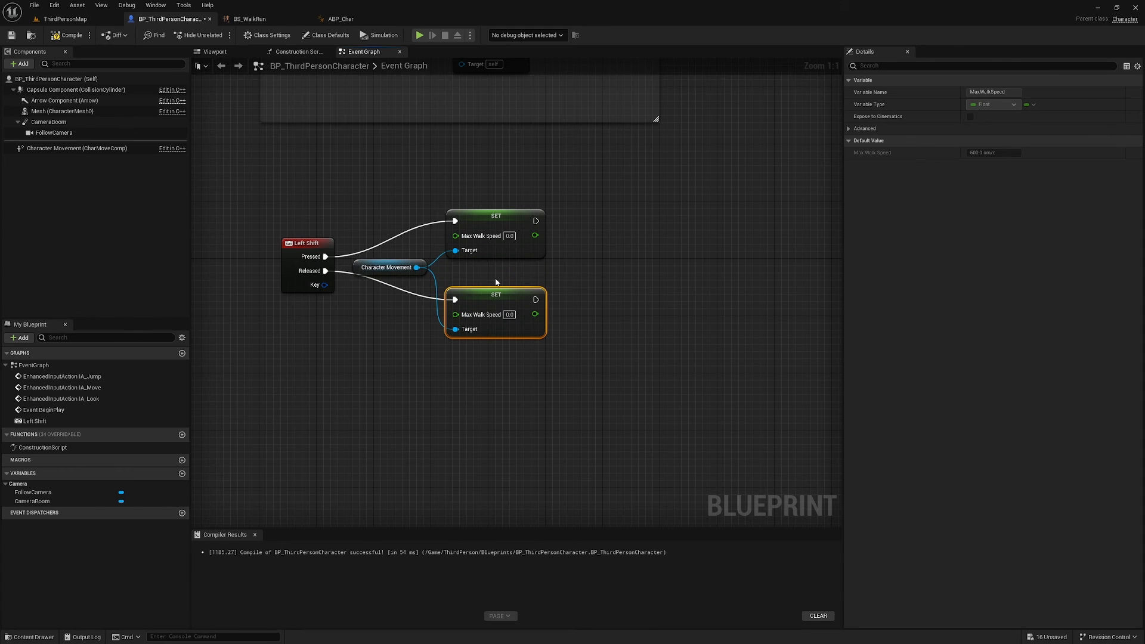
Step: Set Max Walk Speed to 500 for Pressed and 100 for Released, and compile and save the blueprint
type("500.0")
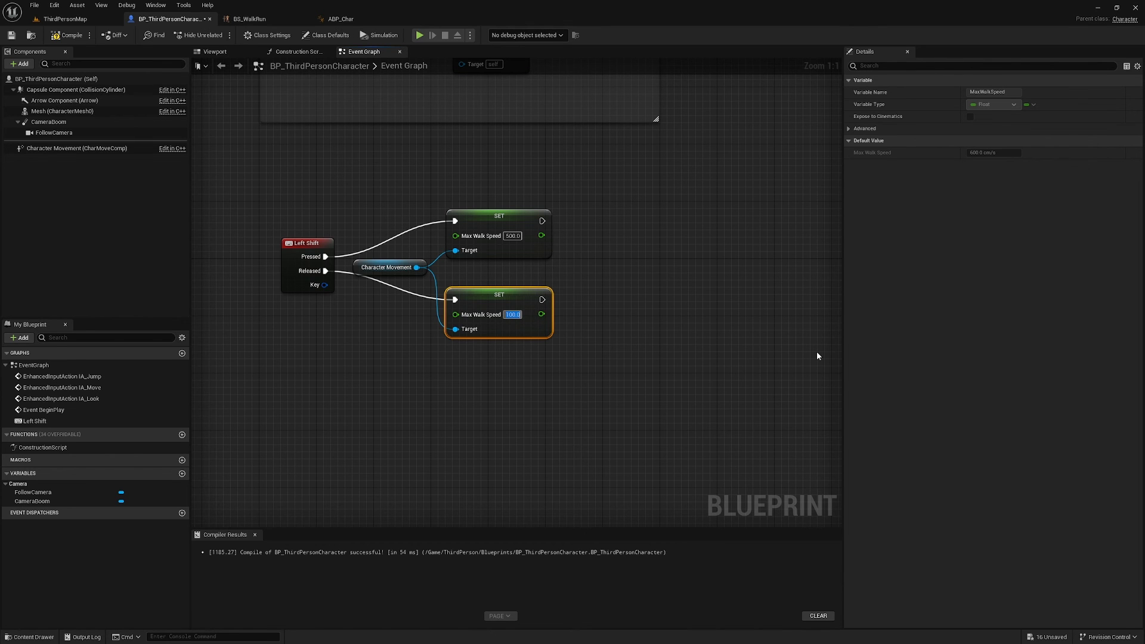
left_click(741, 296)
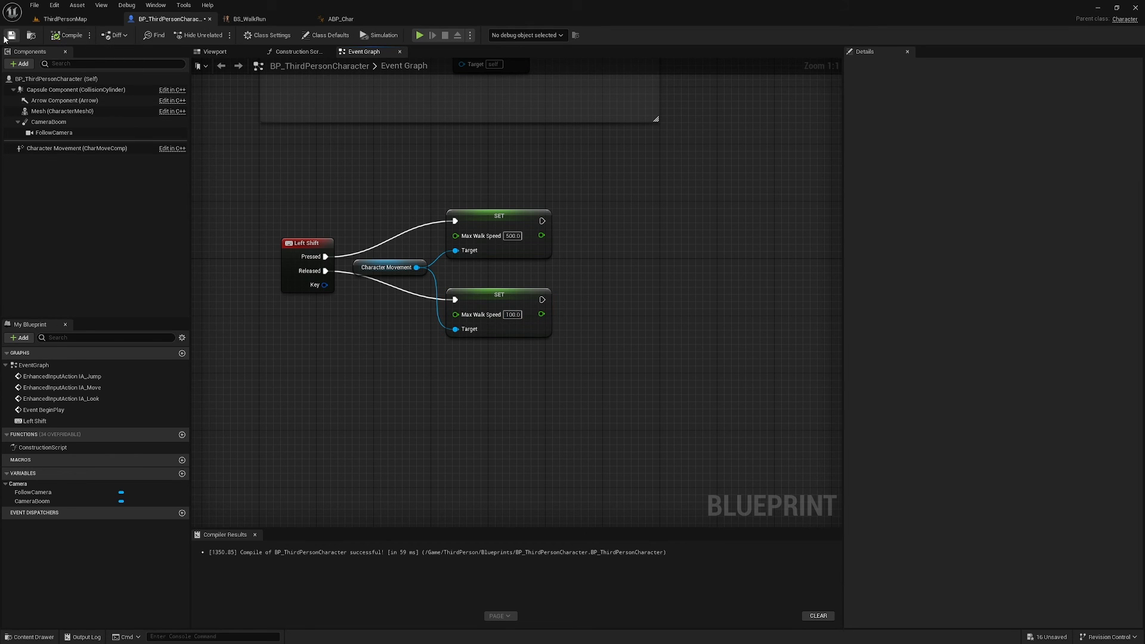
Step: Play-test ThirdPersonMap full screen, walking the character in all directions and stopping to check the walk and idle animations, and end the session
left_click(66, 19)
left_click(218, 36)
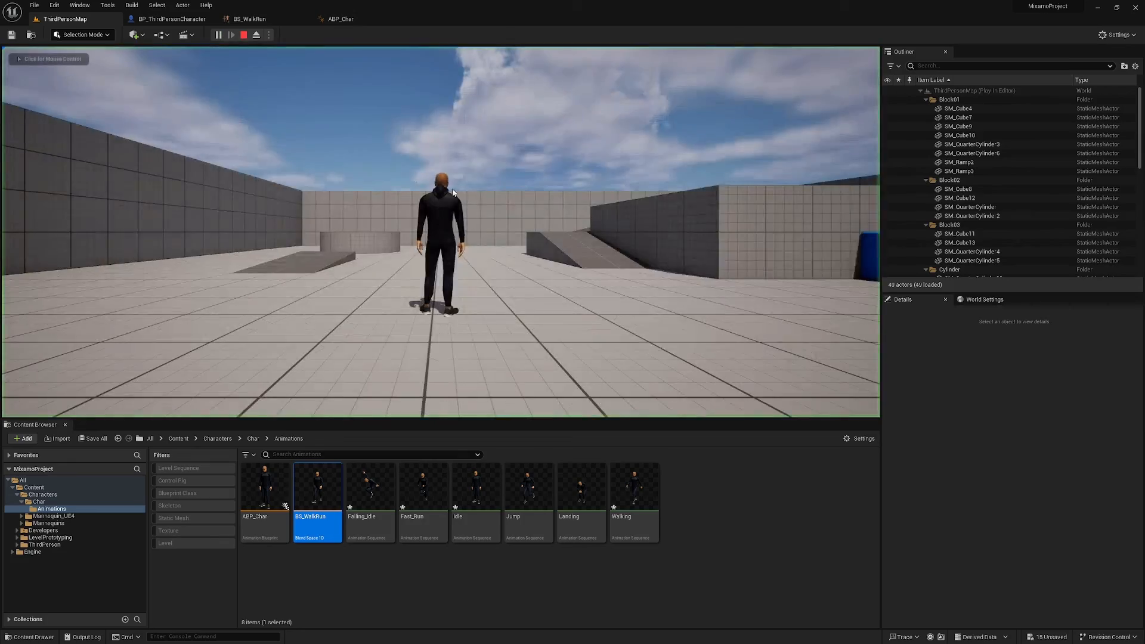
key("w")
key("F11")
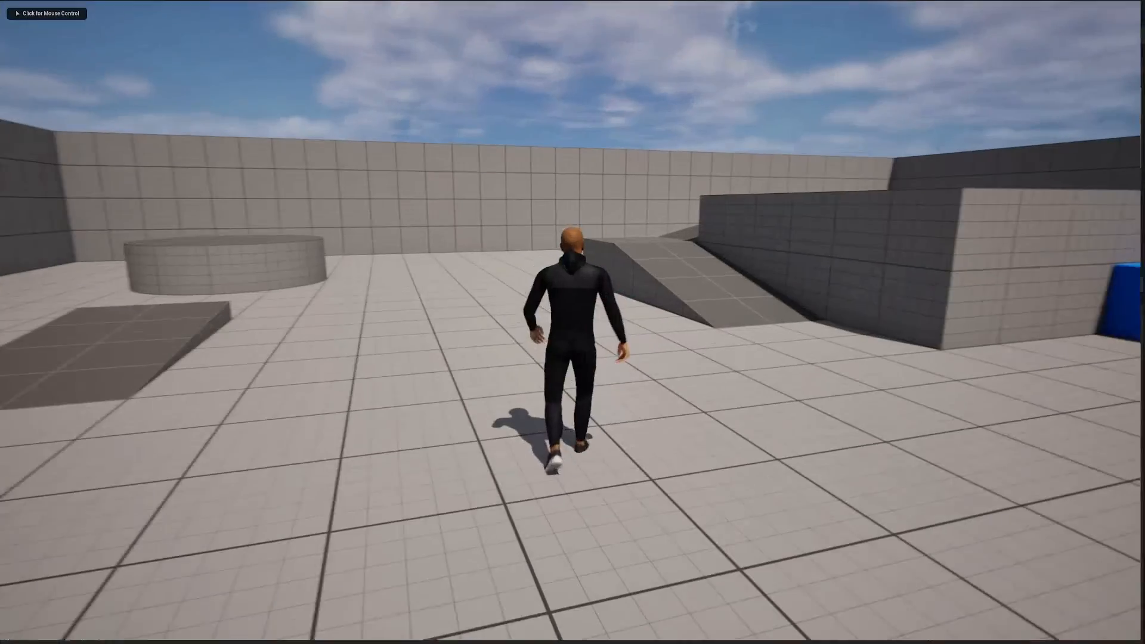
key("s")
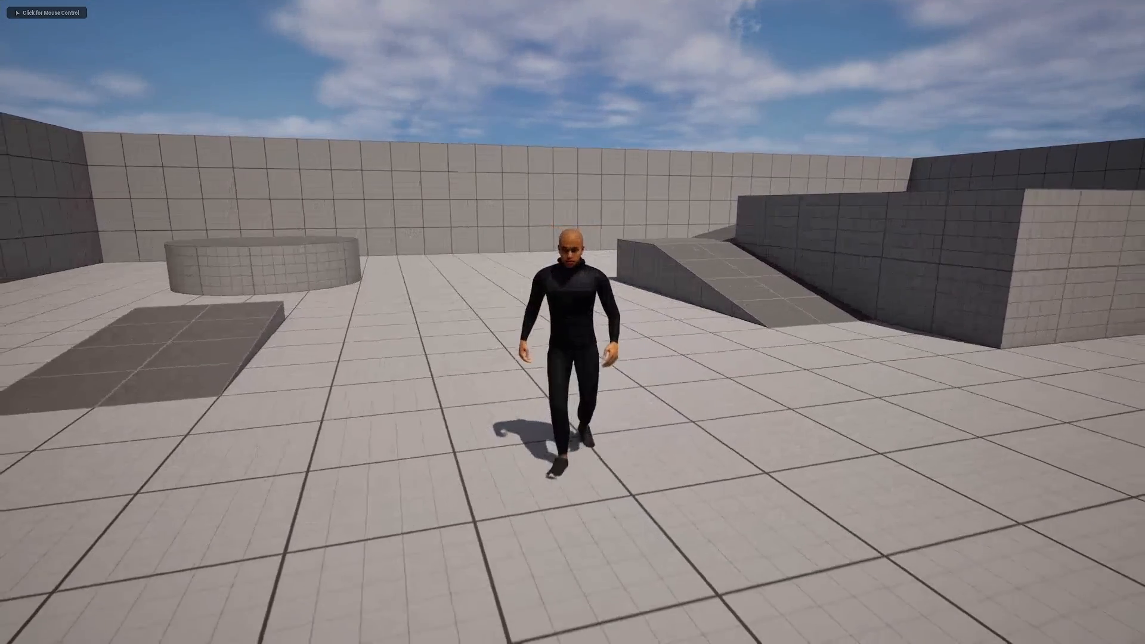
key("d")
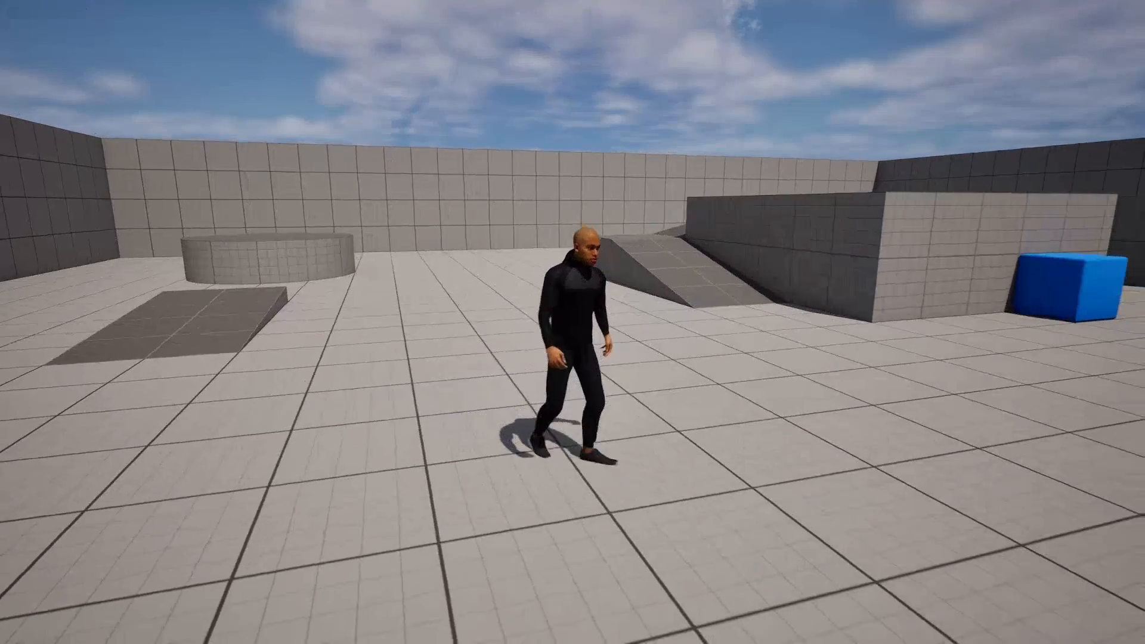
key("a")
key("d")
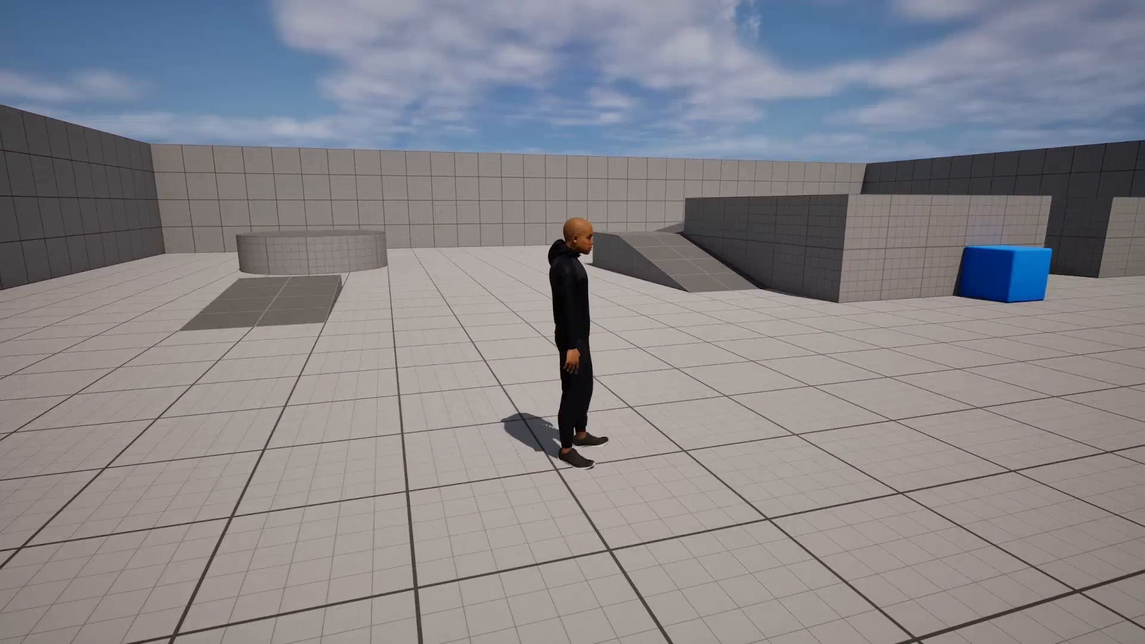
key("d")
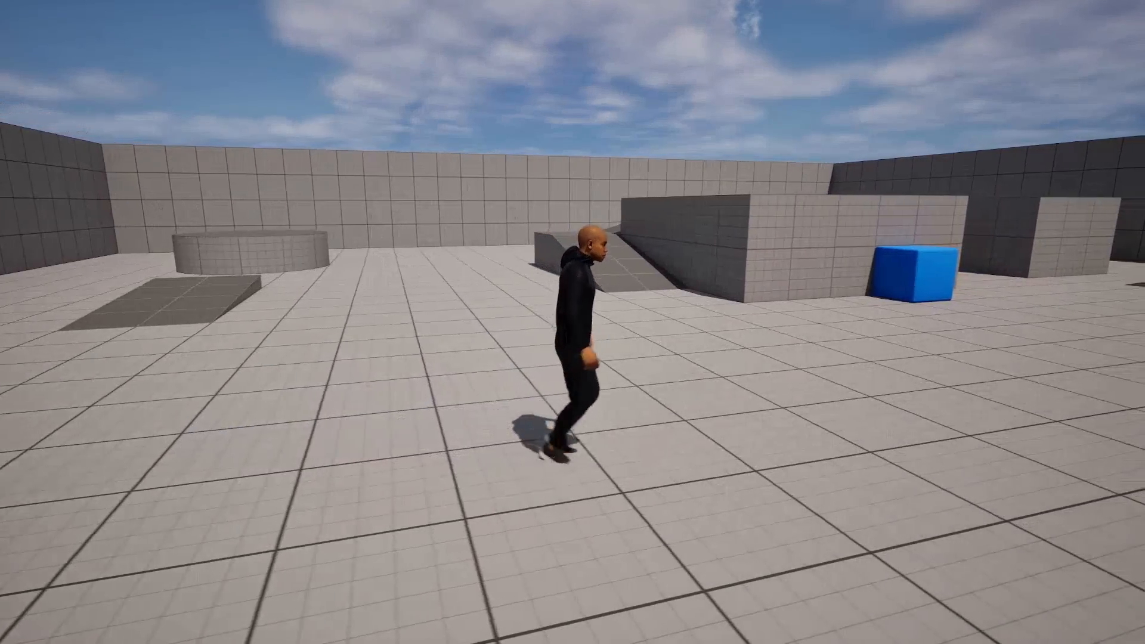
key("Escape")
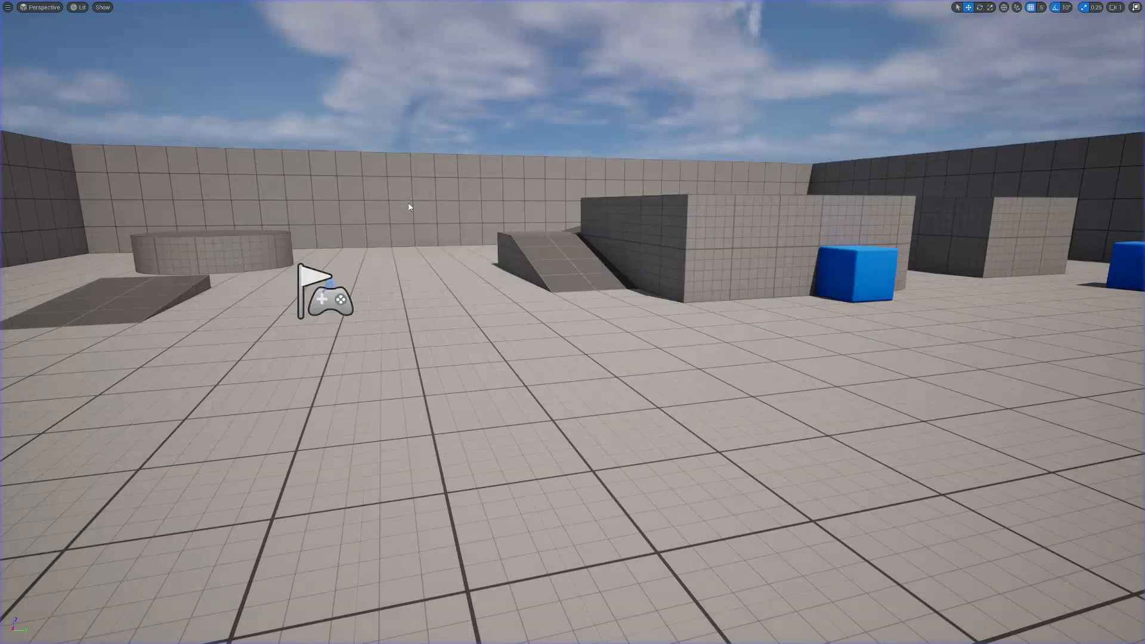
key("F11")
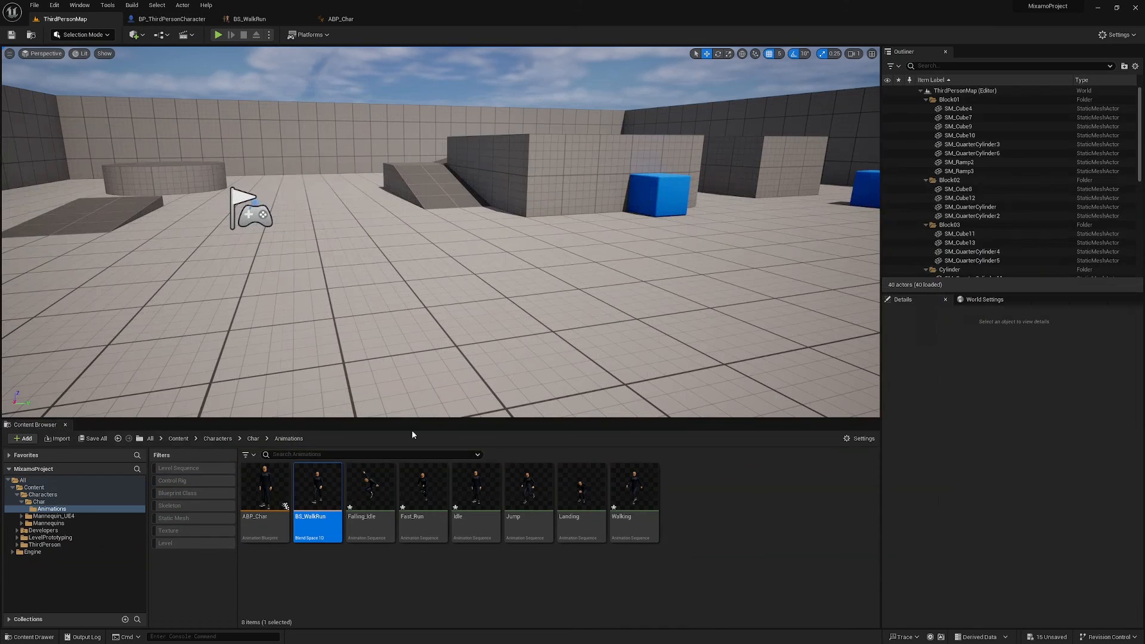
Step: Open the BS_WalkRun blend space and set the Walking sample's Speed to 100
double_click(318, 492)
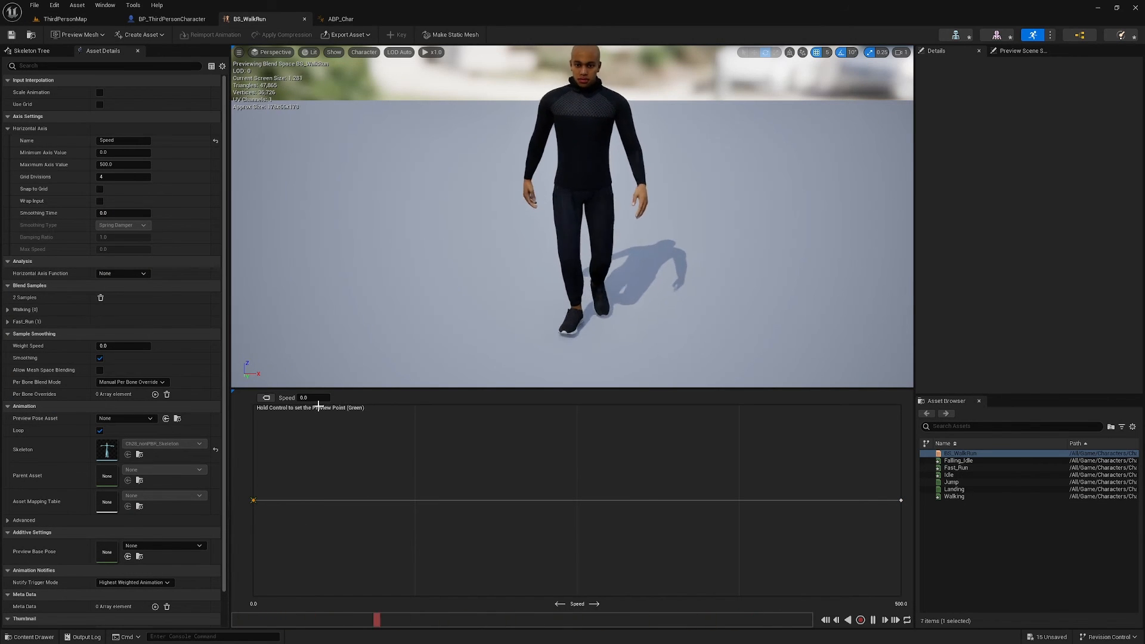
left_click(314, 398)
type("100")
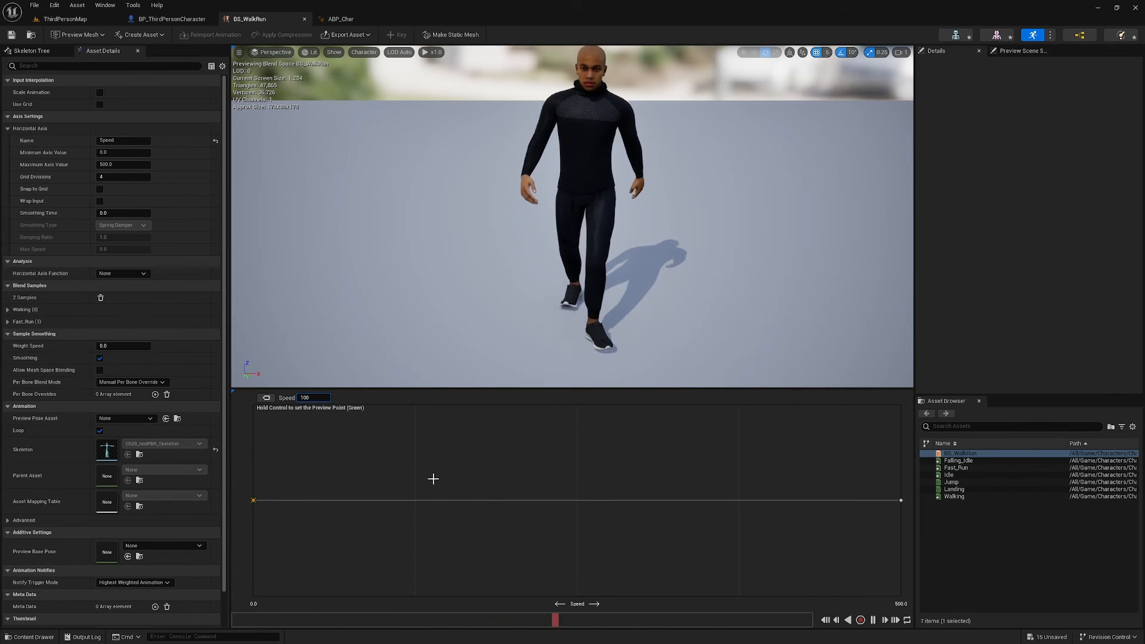
key("Return")
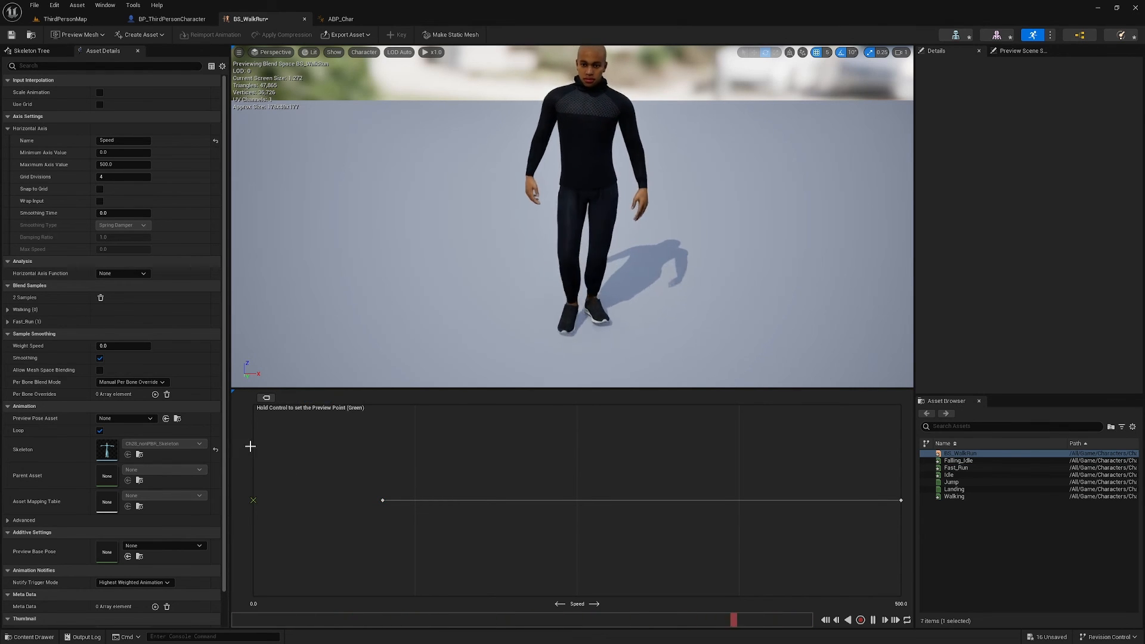
Step: Add the Idle animation to the BS_WalkRun graph at Speed 0 and save the blend space
left_click_drag(949, 475, 261, 499)
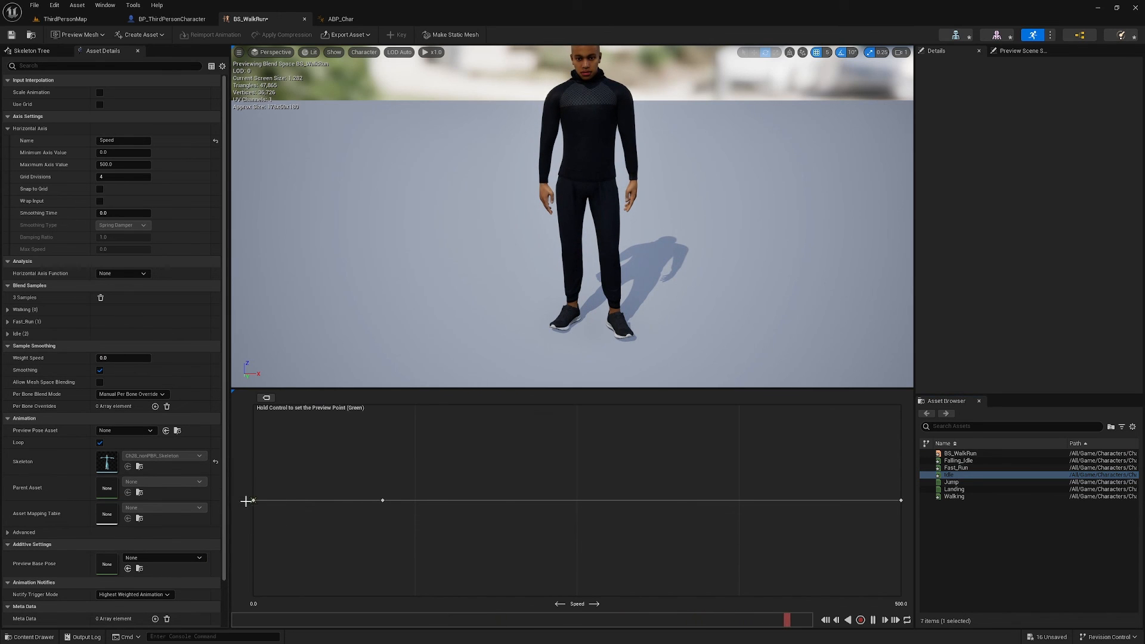
left_click(253, 500)
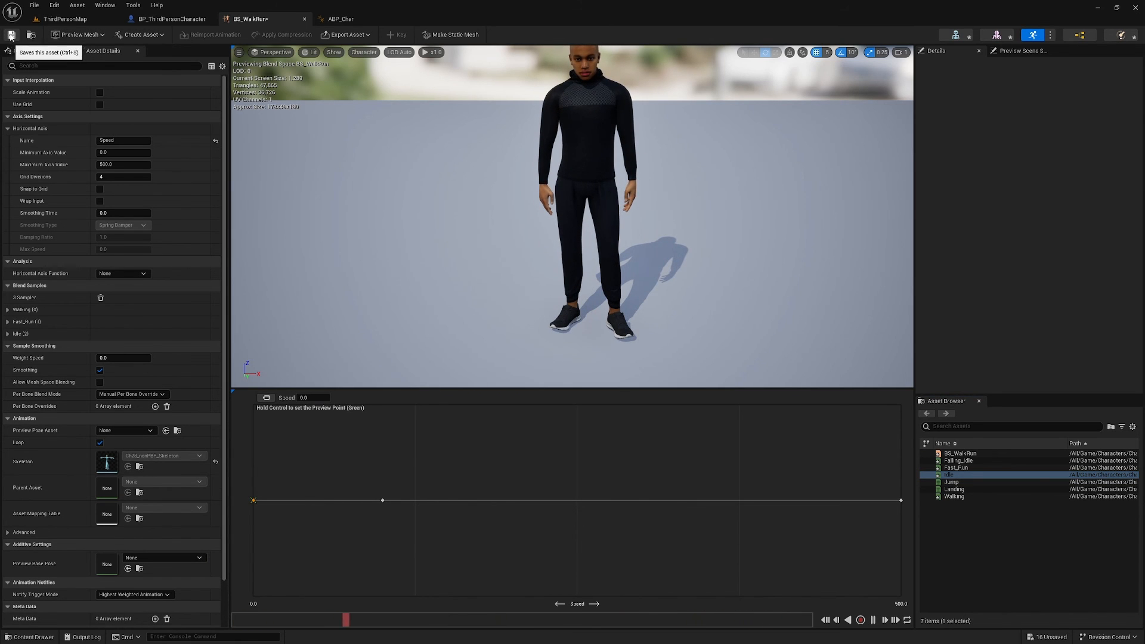
left_click(12, 35)
Step: Play ThirdPersonMap full screen and walk the character in all directions to check blending between idle and walking
left_click(64, 19)
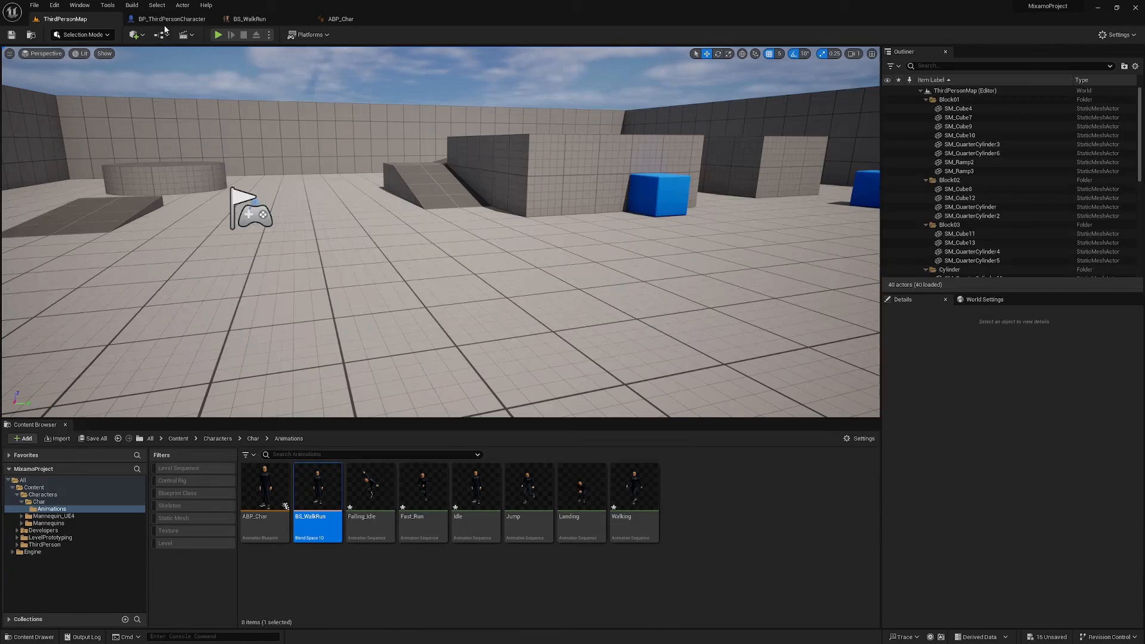
left_click(219, 34)
key("w")
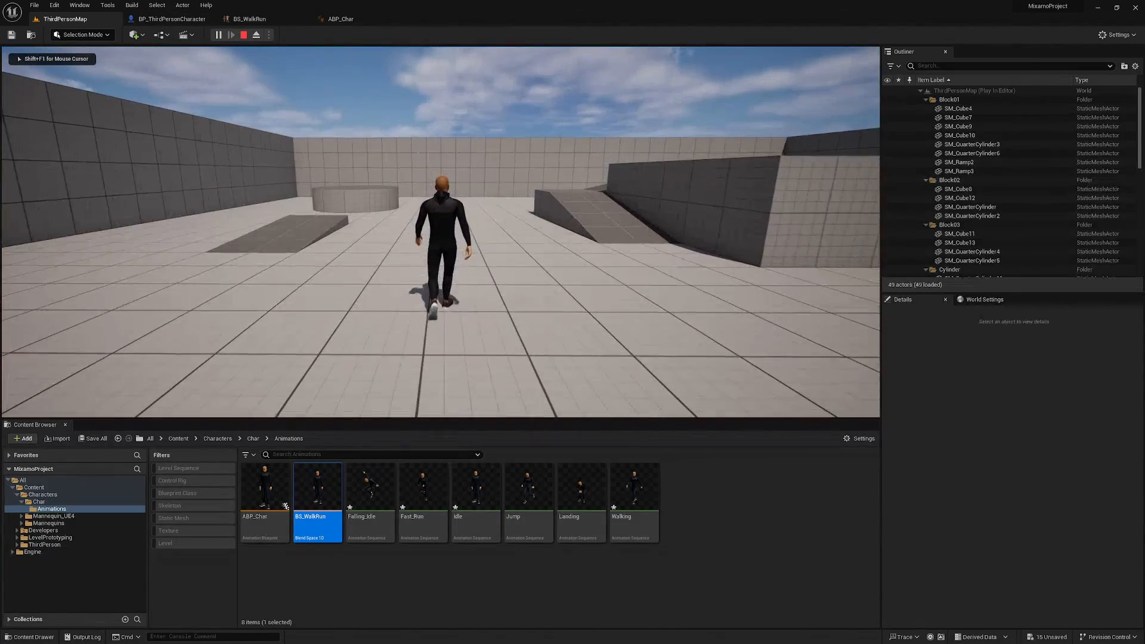
key("F11")
key("a")
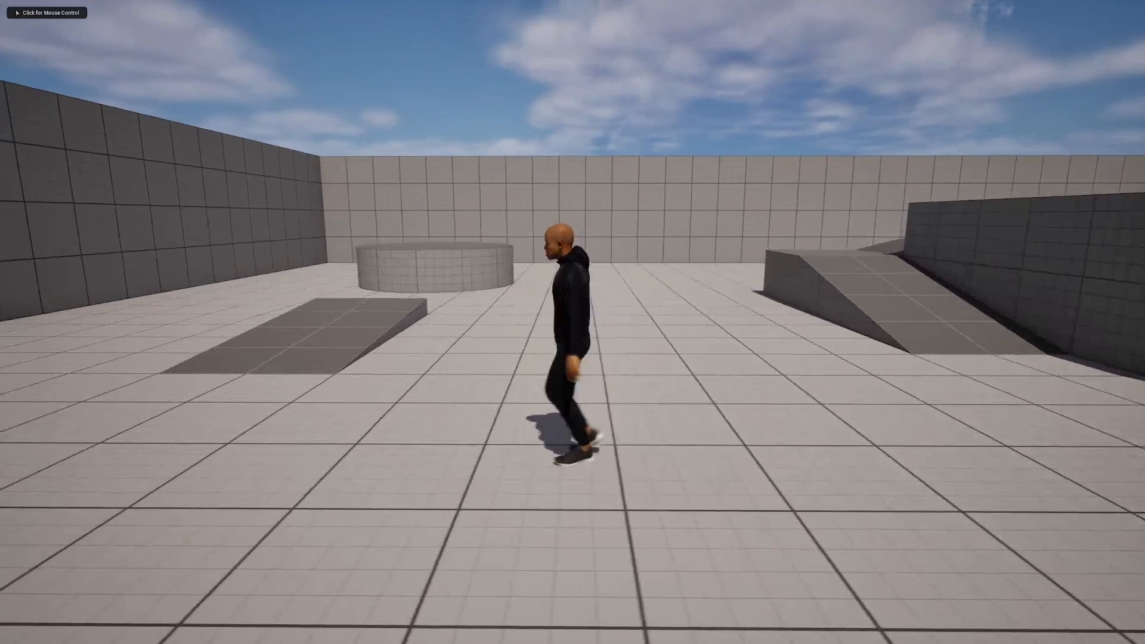
key("s")
left_click(573, 322)
key("a")
key("s")
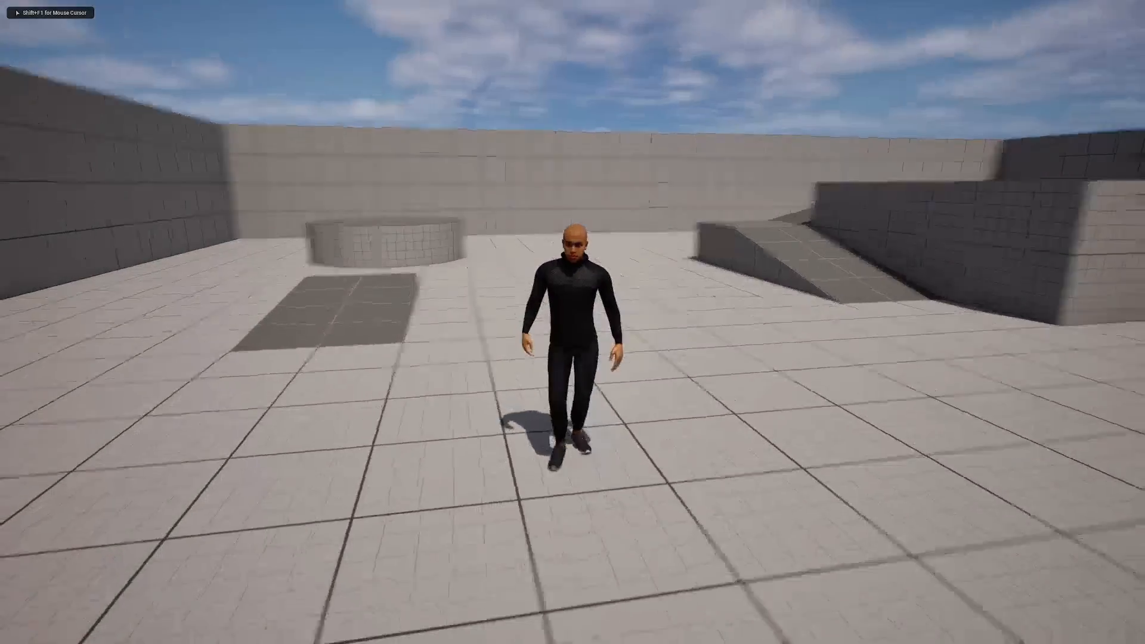
key("d")
key("w")
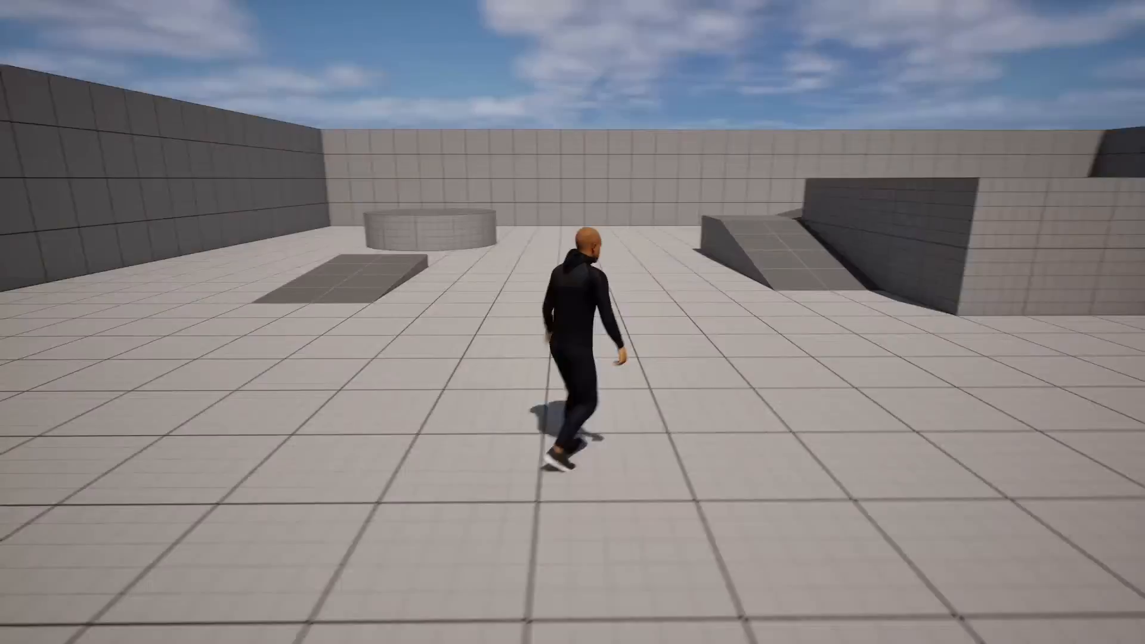
Step: Sprint with Left Shift and jump repeatedly while moving in different directions to test the run, jump and landing animations
key("shift")
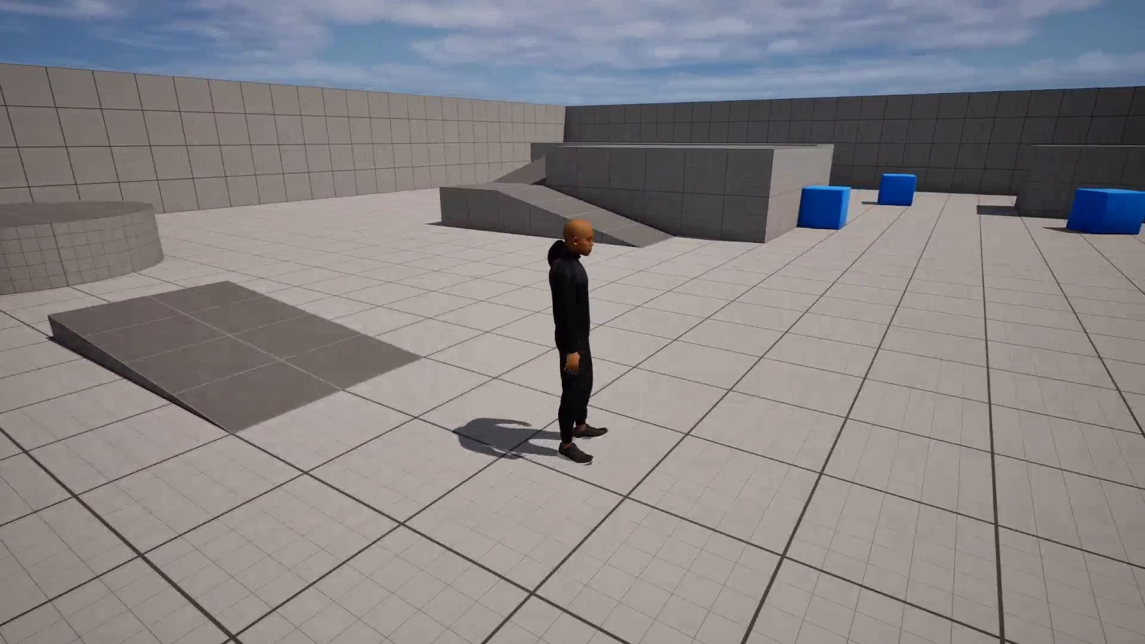
key("s")
key("space")
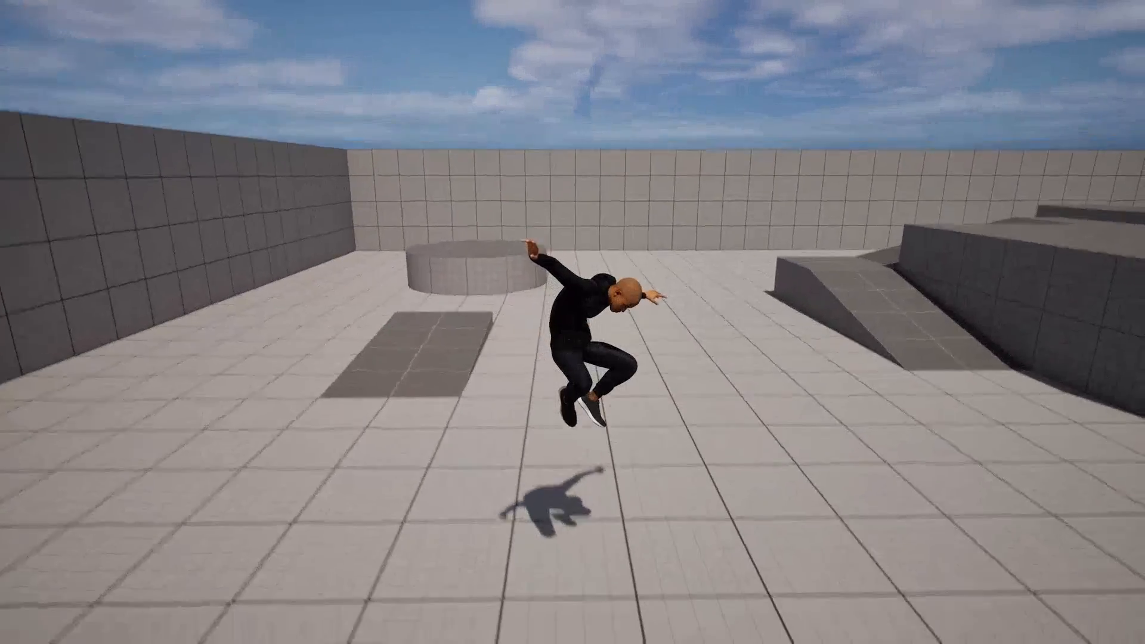
key("d")
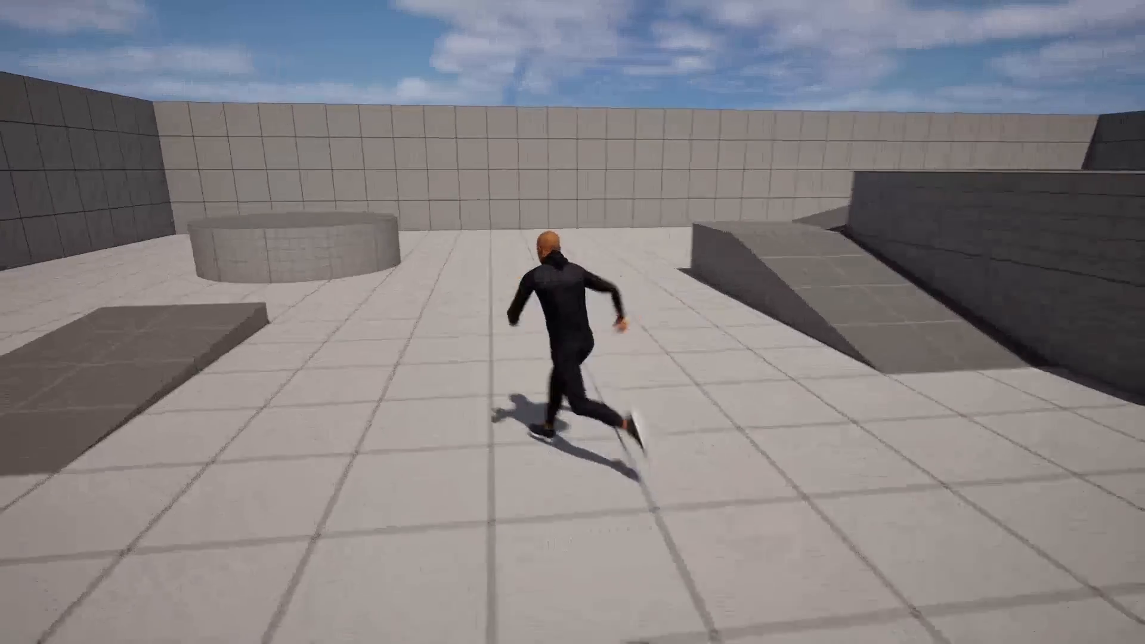
key("a")
key("space")
key("d")
key("space")
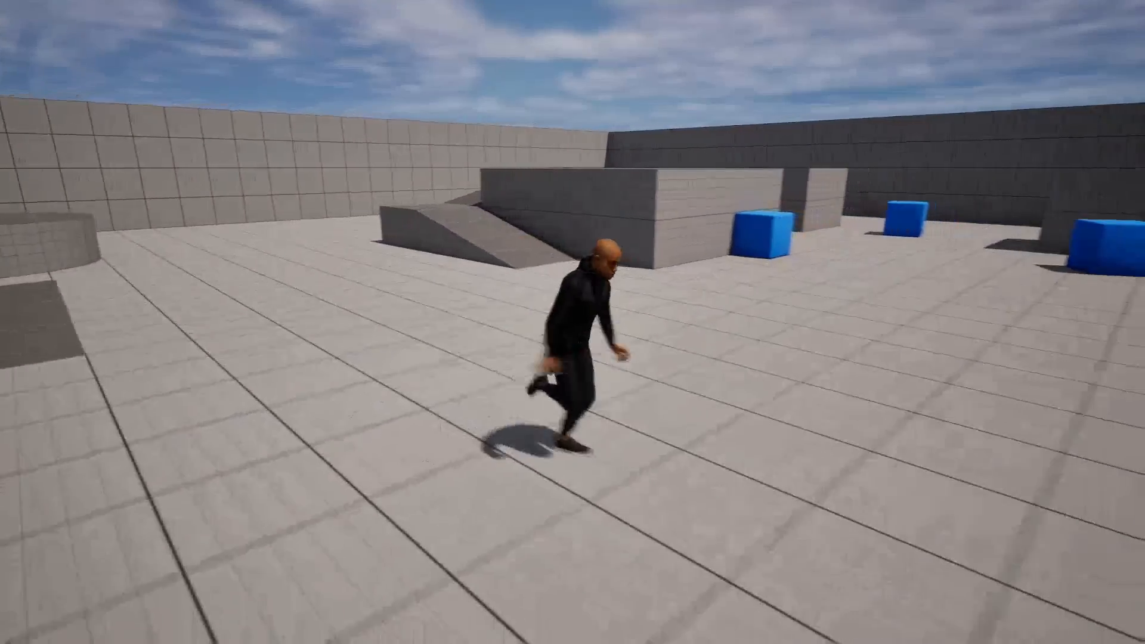
Step: Walk the character toward the camera and to both sides to recheck the walking animation and direction changes
key("s")
key("a")
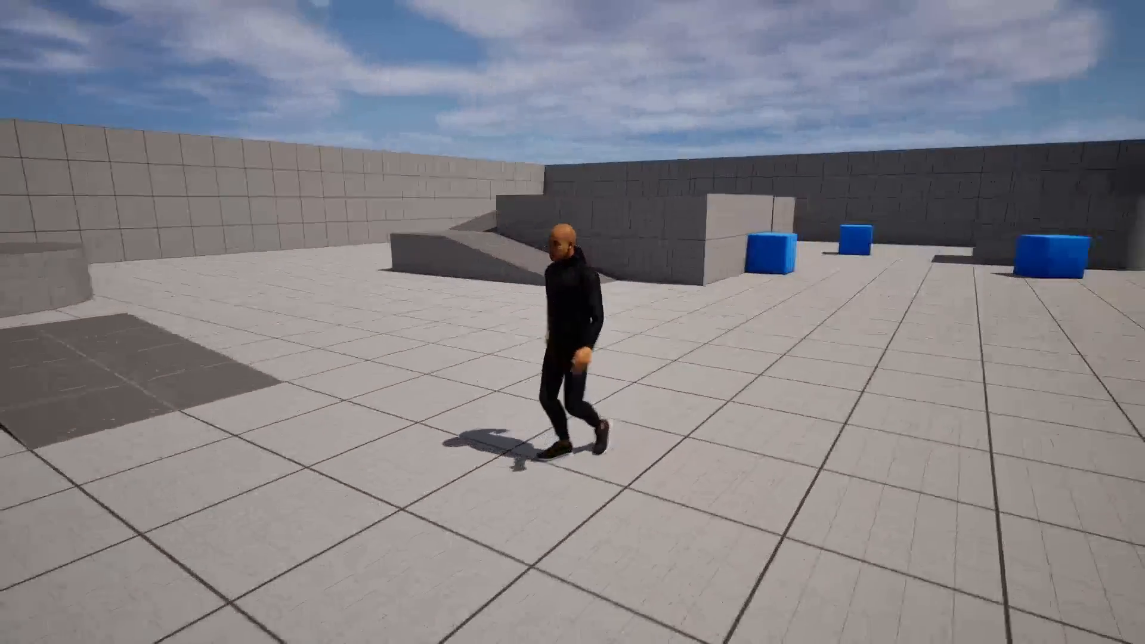
key("d")
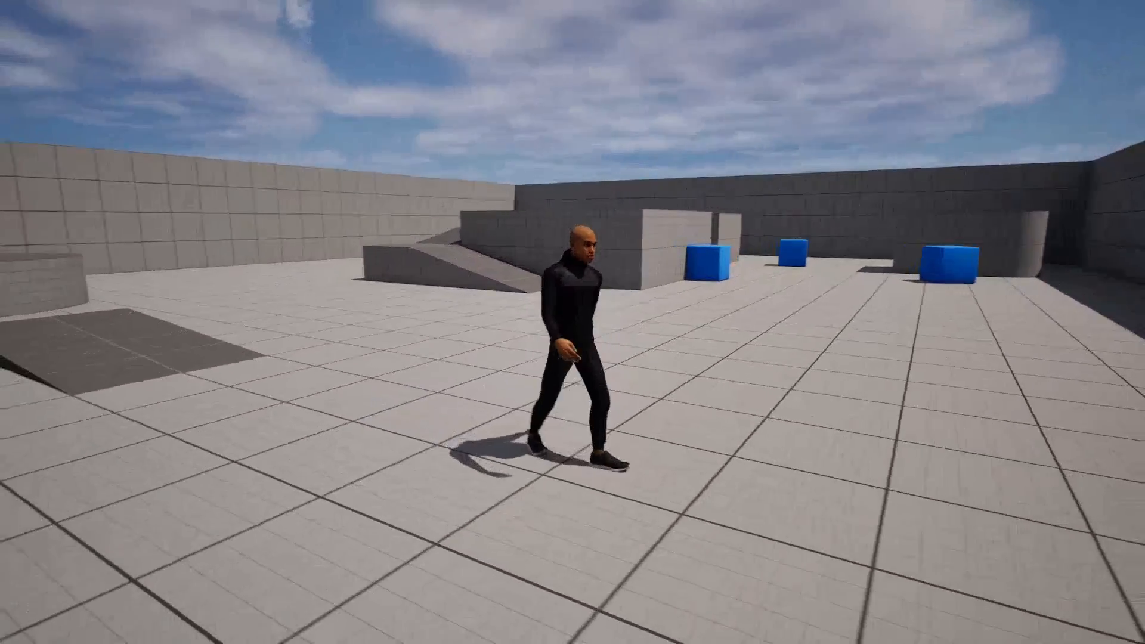
key("s")
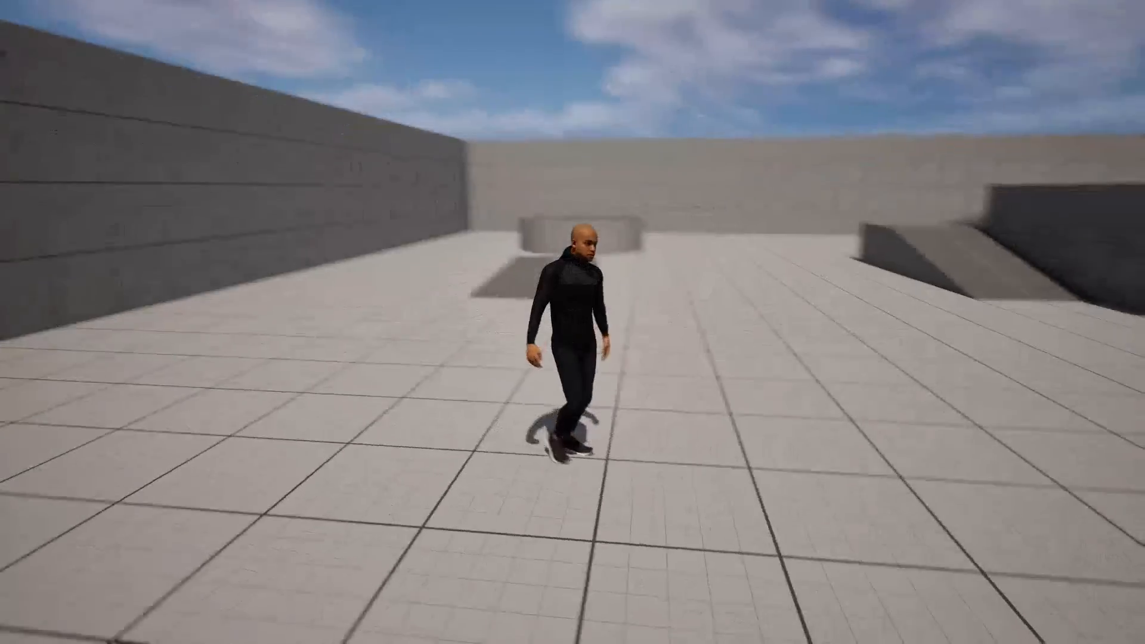